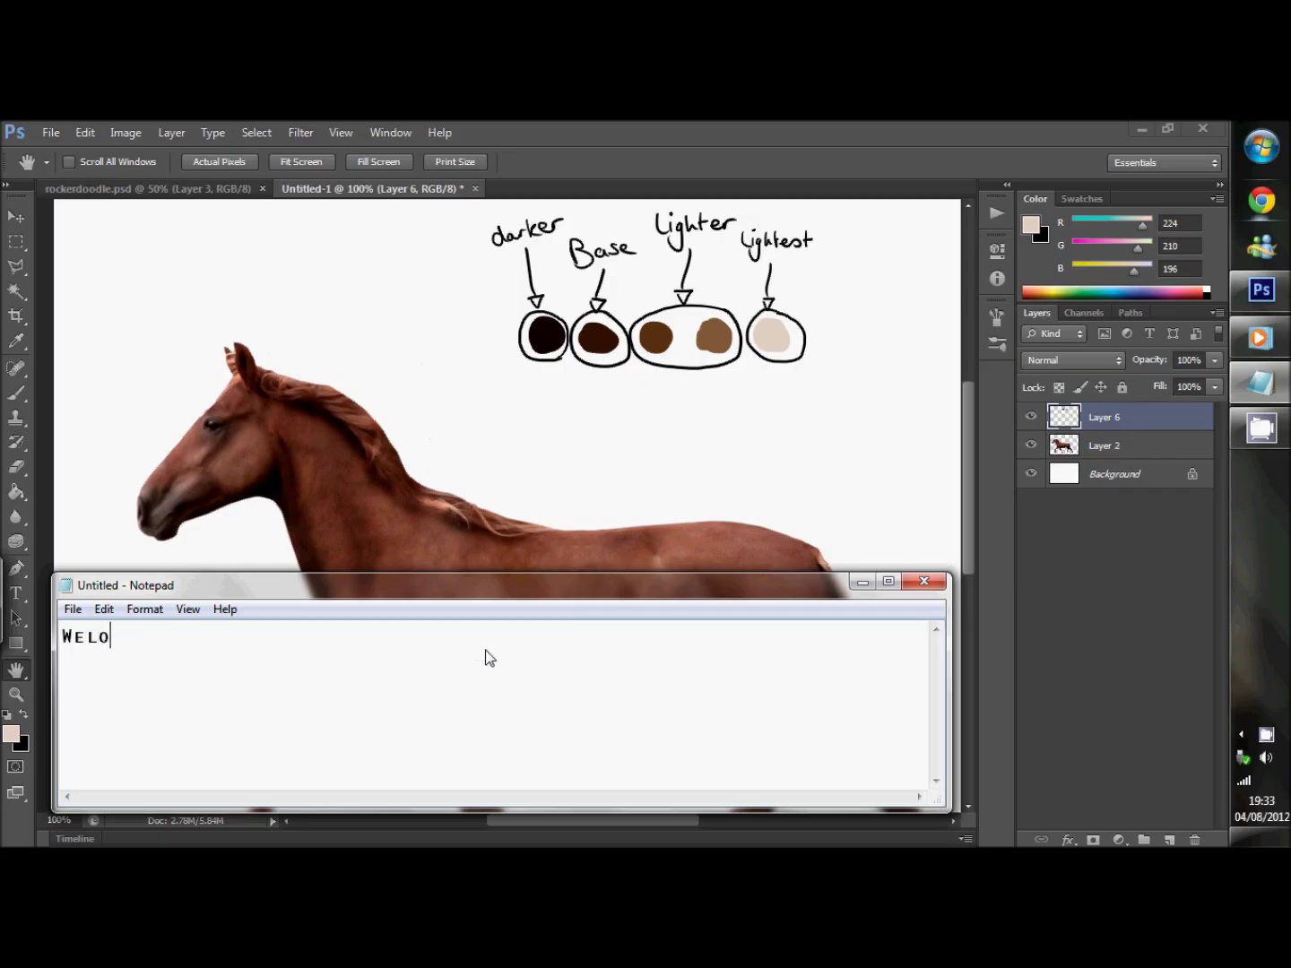
# Type a welcome message for the hair painting tutorial in Notepad, then clear it.
pyautogui.write('OME TO MY ')
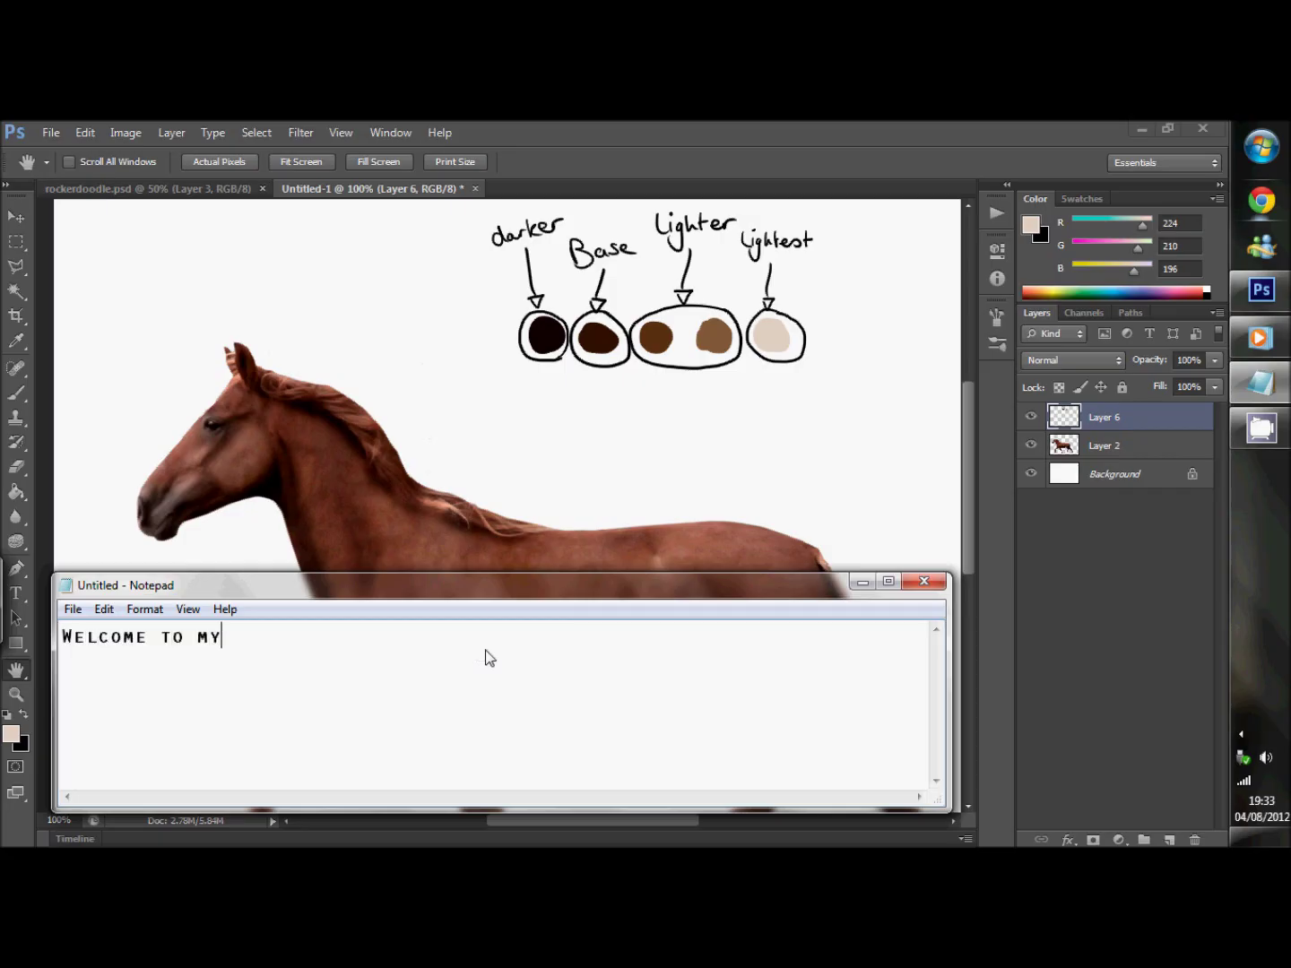
pyautogui.write('HAIR')
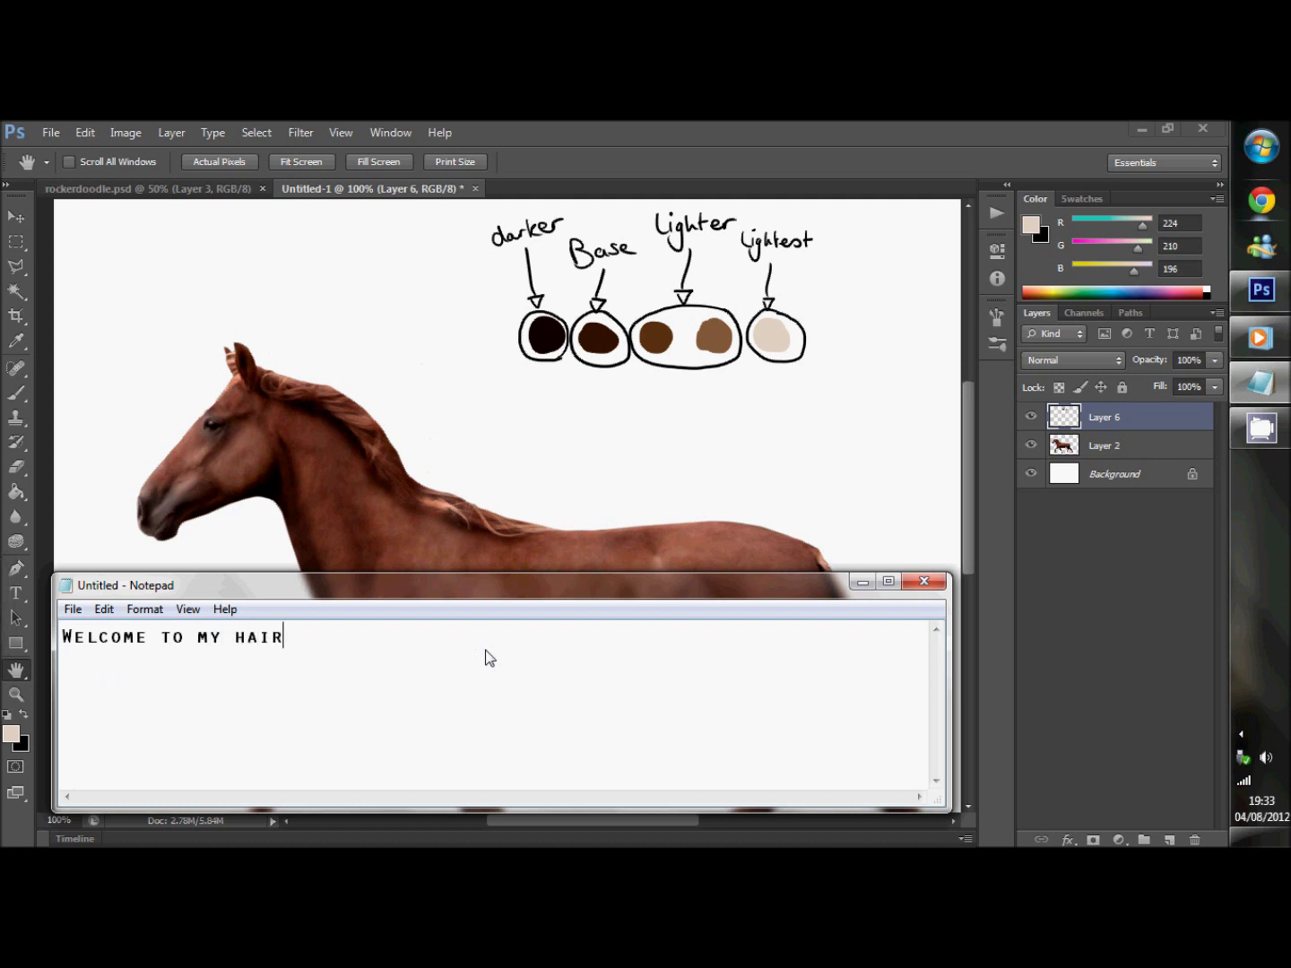
pyautogui.write(' PAINTING TUTORIAL / WALKTHROUGH! ')
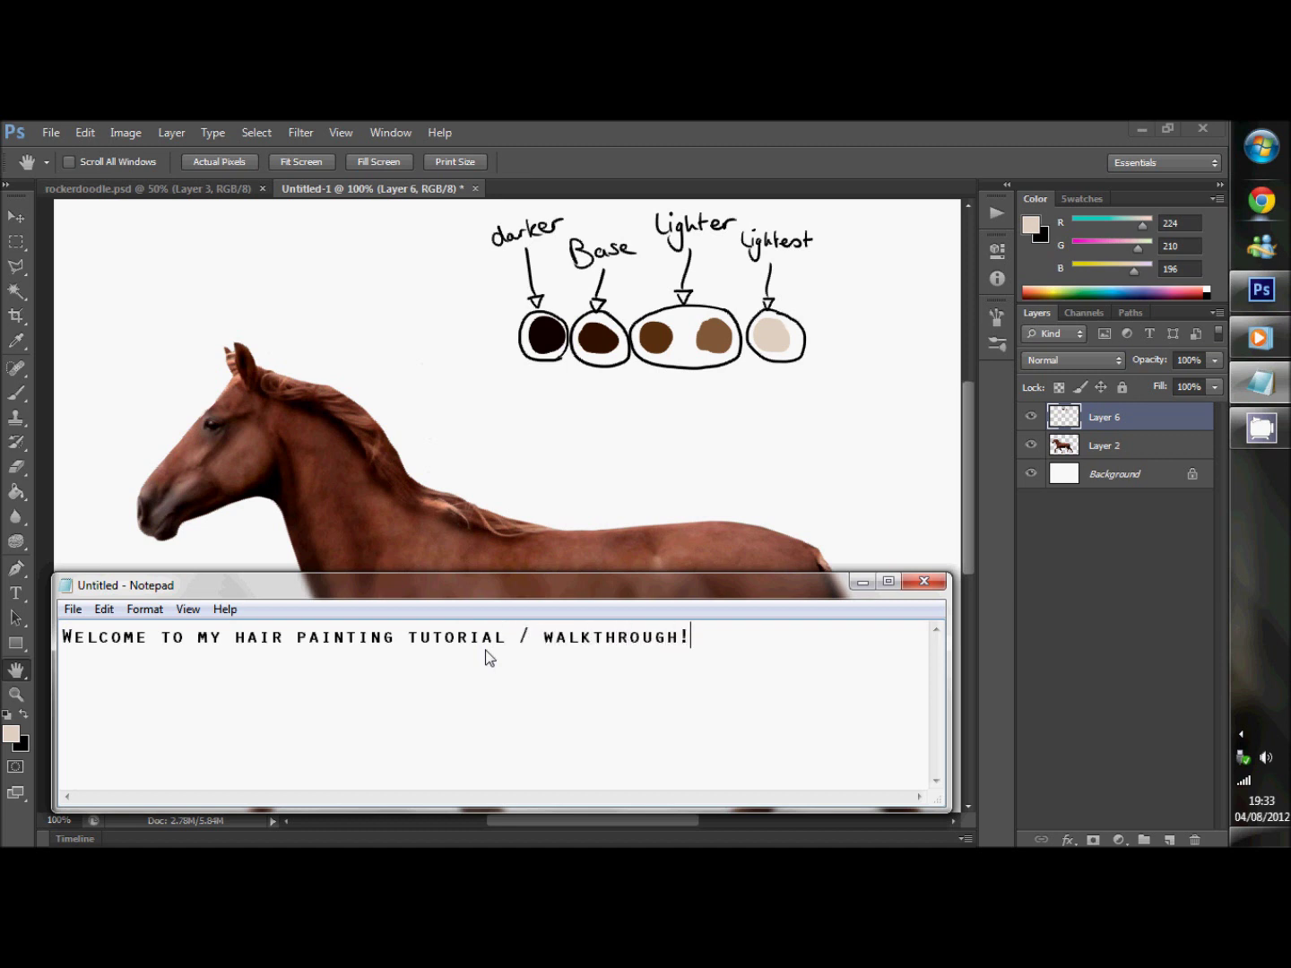
pyautogui.write('Since so many people wanted to watch how I painted hair, ')
pyautogui.write('I decdied')
pyautogui.press('BackSpace')
pyautogui.press('BackSpace')
pyautogui.press('BackSpace')
pyautogui.write('ided ')
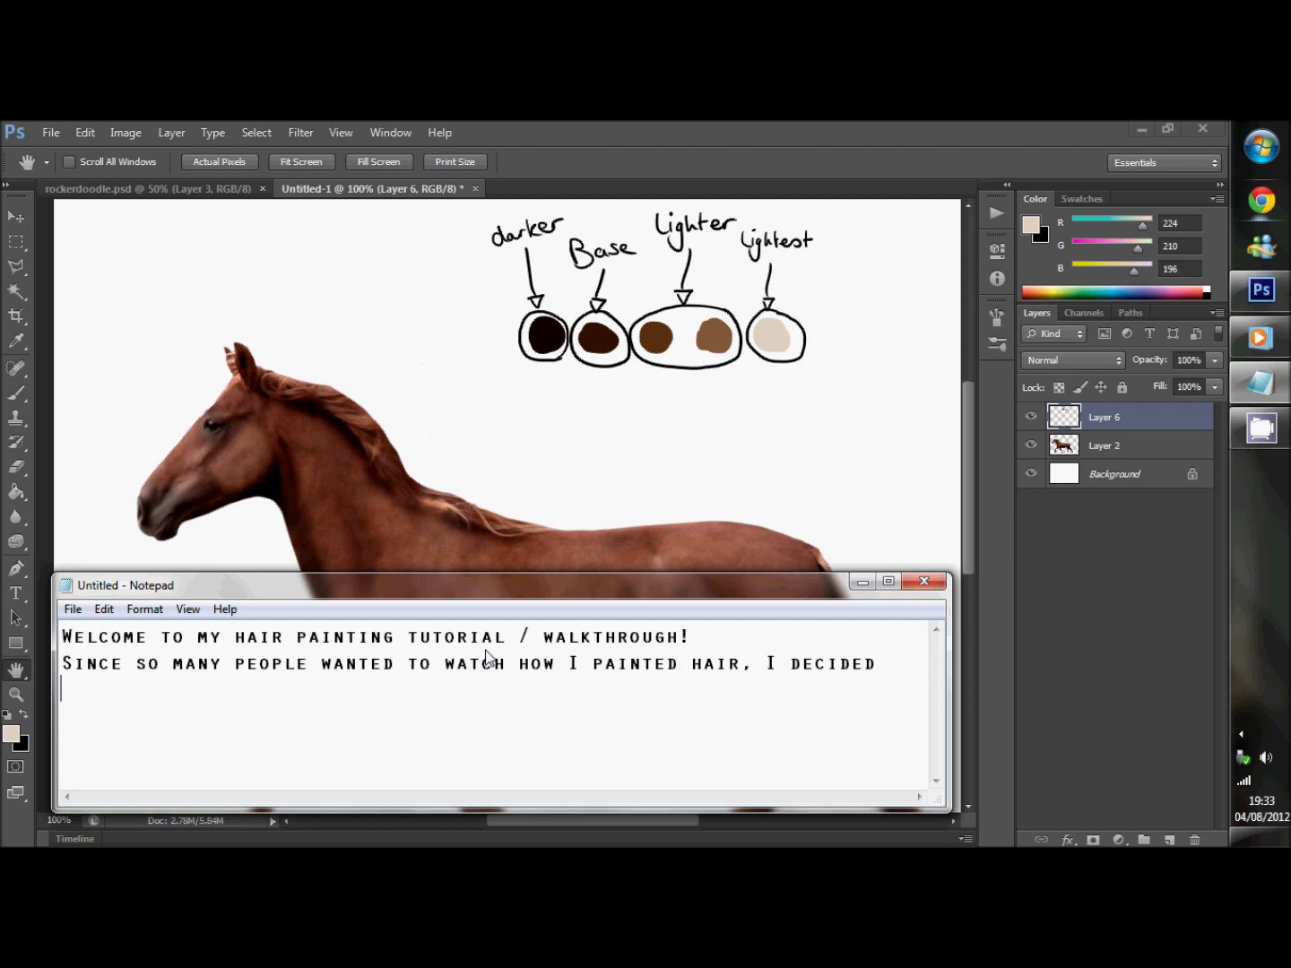
pyautogui.write('to record it s')
pyautogui.press('BackSpace')
pyautogui.write('making it easier to')
pyautogui.press('BackSpace')
pyautogui.press('BackSpace')
pyautogui.press('BackSpace')
pyautogui.write('for me ')
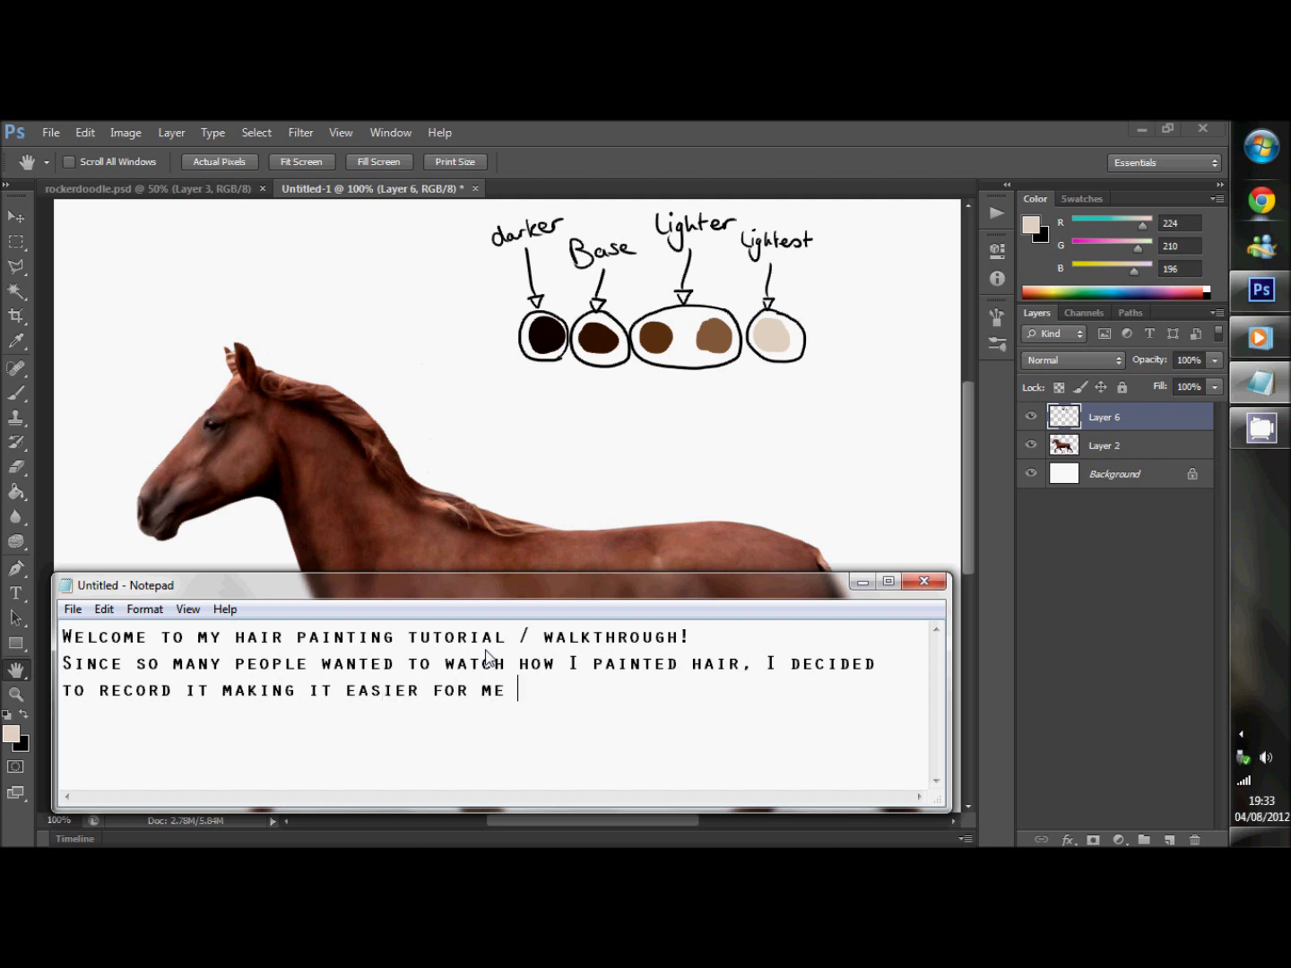
pyautogui.write(':3')
pyautogui.moveTo(609, 706); pyautogui.dragTo(61, 542)
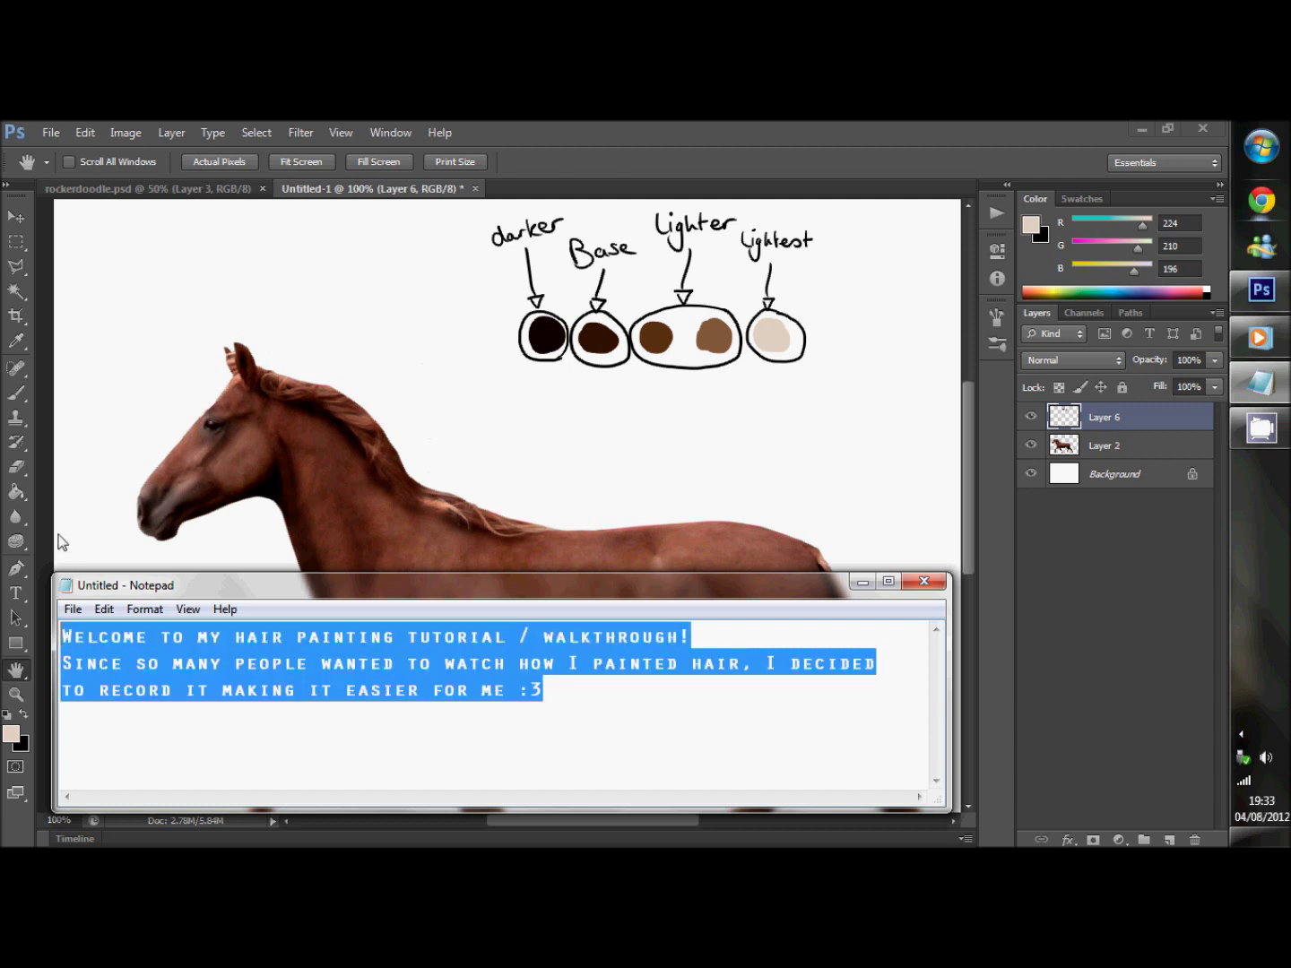
pyautogui.press('BackSpace')
# Write advice to use Photoshop and a graphics tablet, then delete it.
pyautogui.write("you're")
pyautogui.press('BackSpace')
pyautogui.write('plannin')
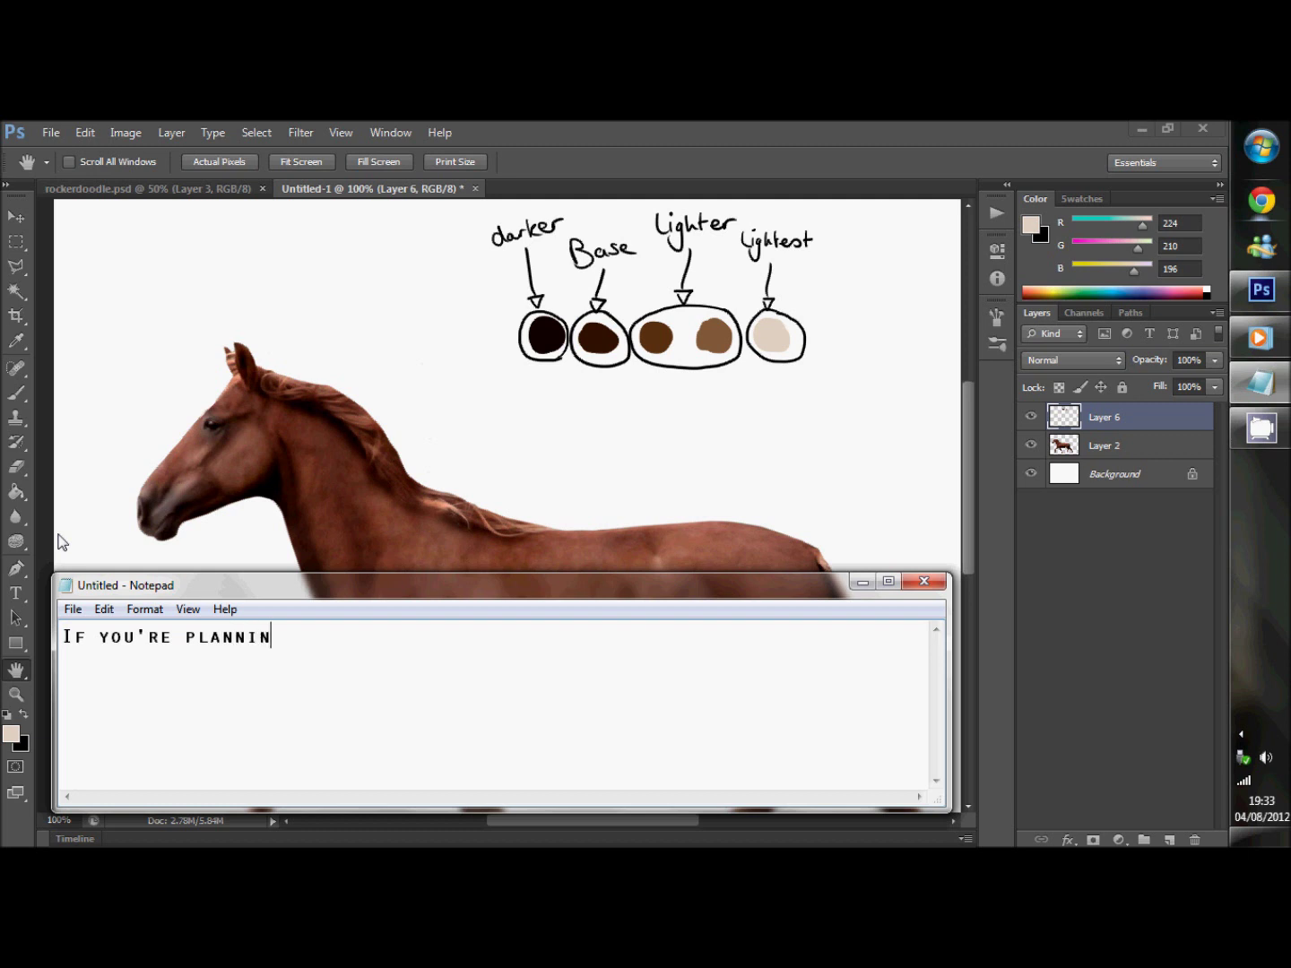
pyautogui.write('using this, I adviss')
pyautogui.write('e using Photoshop an')
pyautogui.write('d also a graphics')
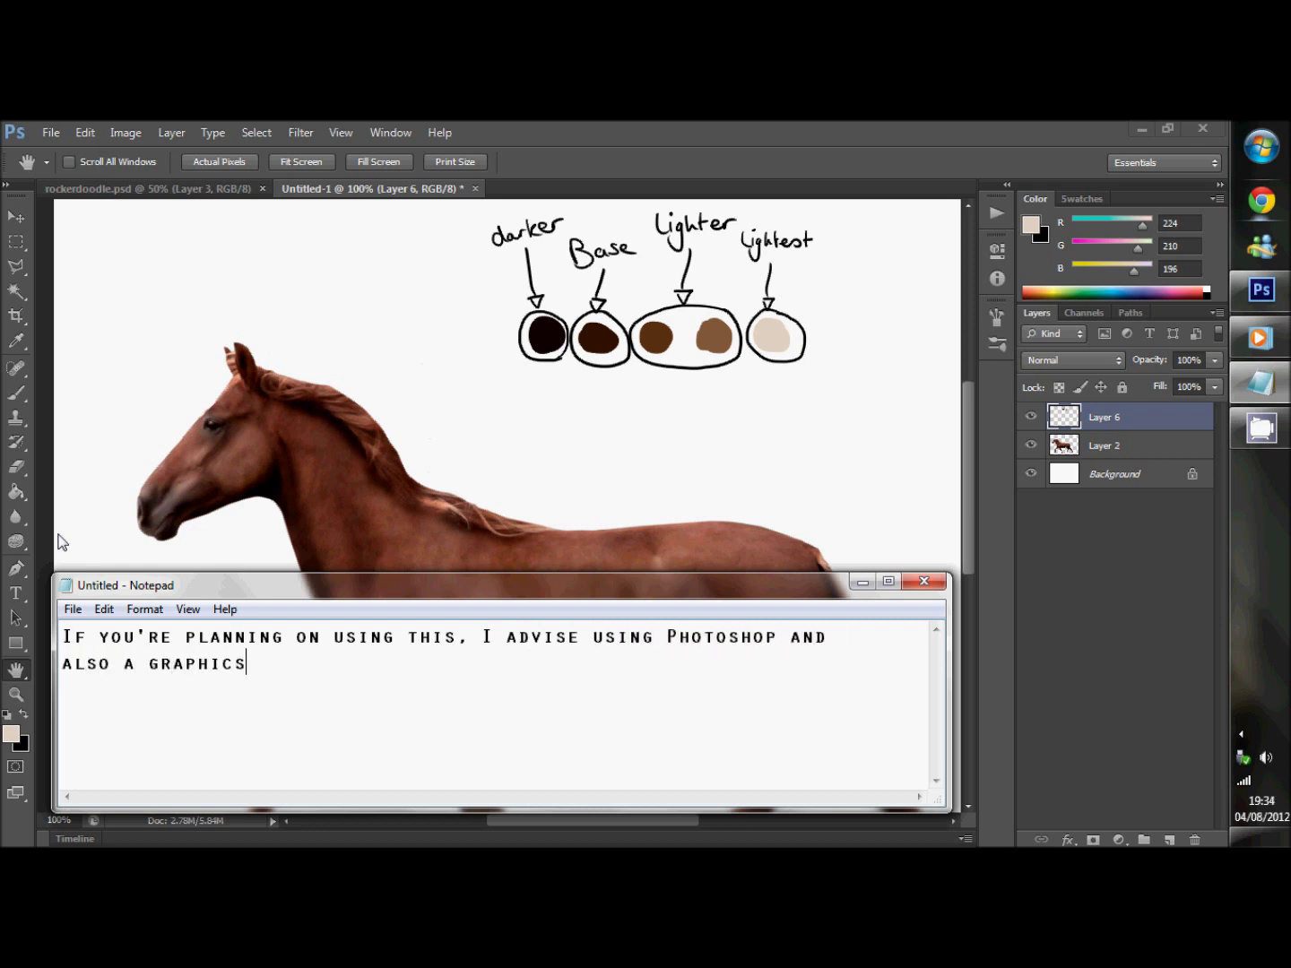
pyautogui.write('let.')
pyautogui.moveTo(398, 700); pyautogui.dragTo(36, 617)
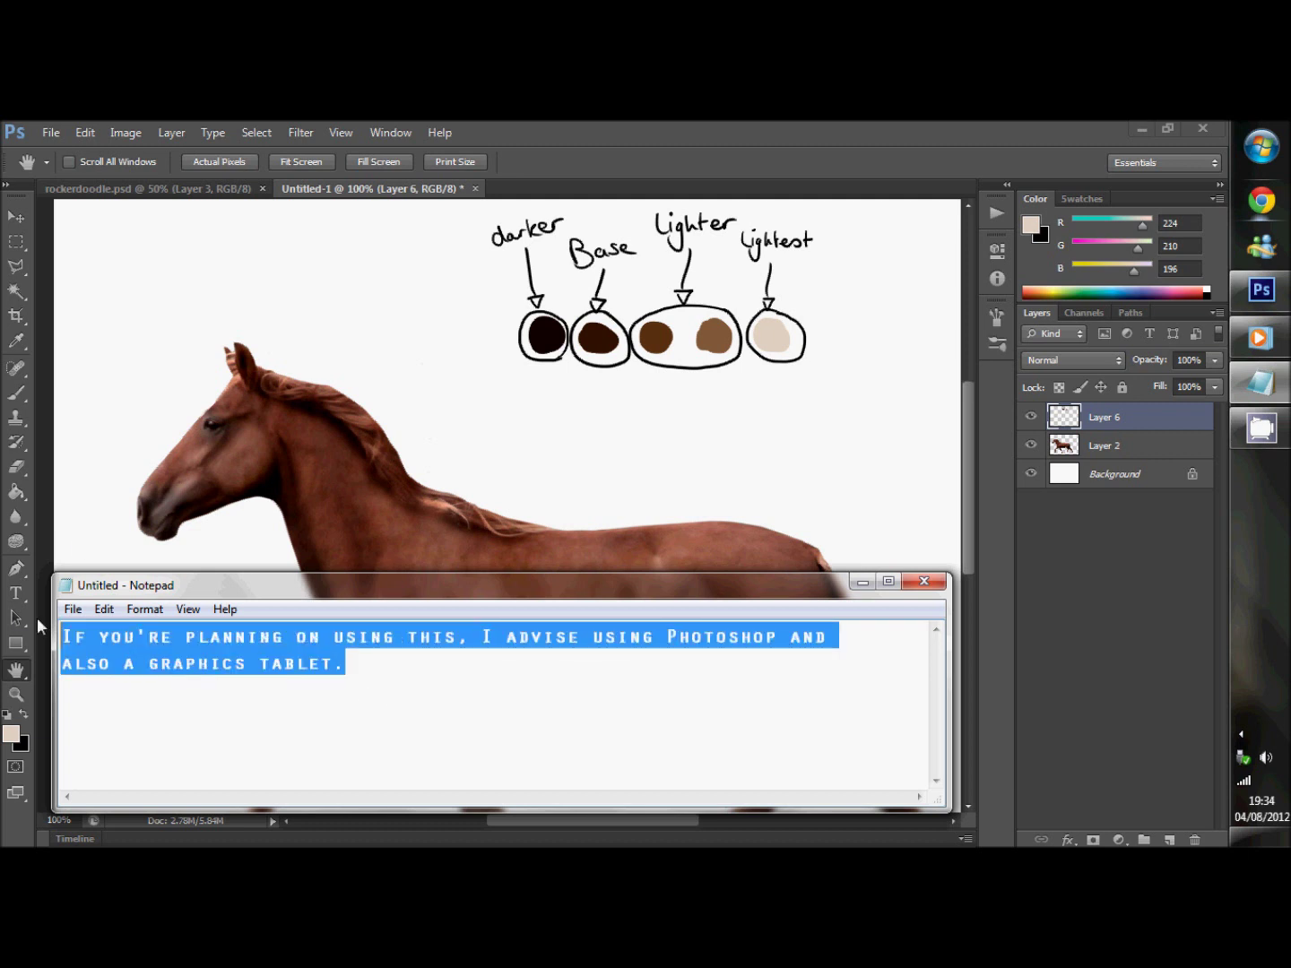
pyautogui.press('Delete')
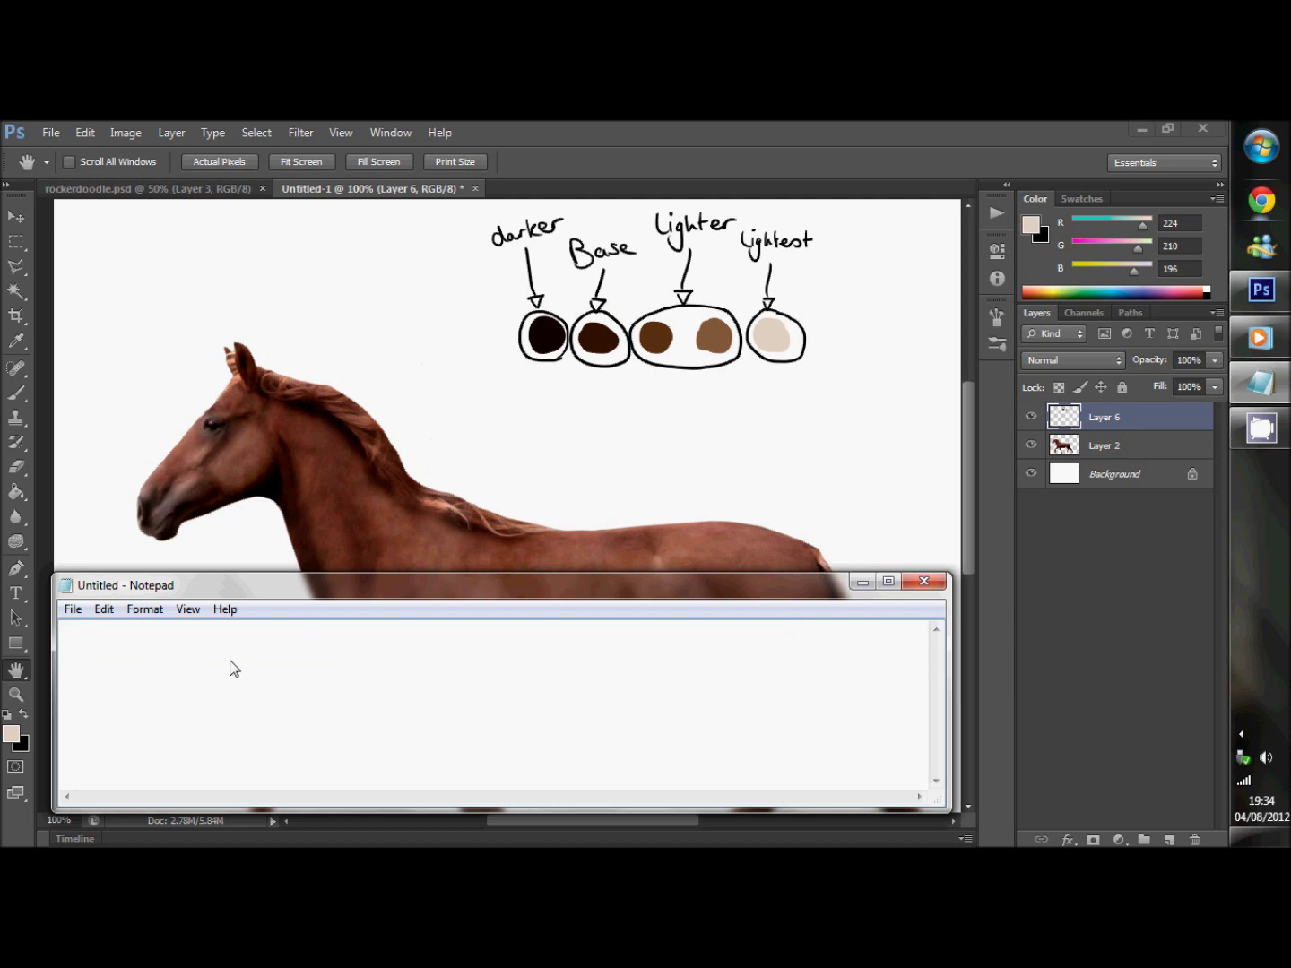
# Explain the five needed colours, starting with a semi-dark base and a darker colour, then clear the note.
pyautogui.write('To starty')
pyautogui.press('BackSpace')
pyautogui.write('you need')
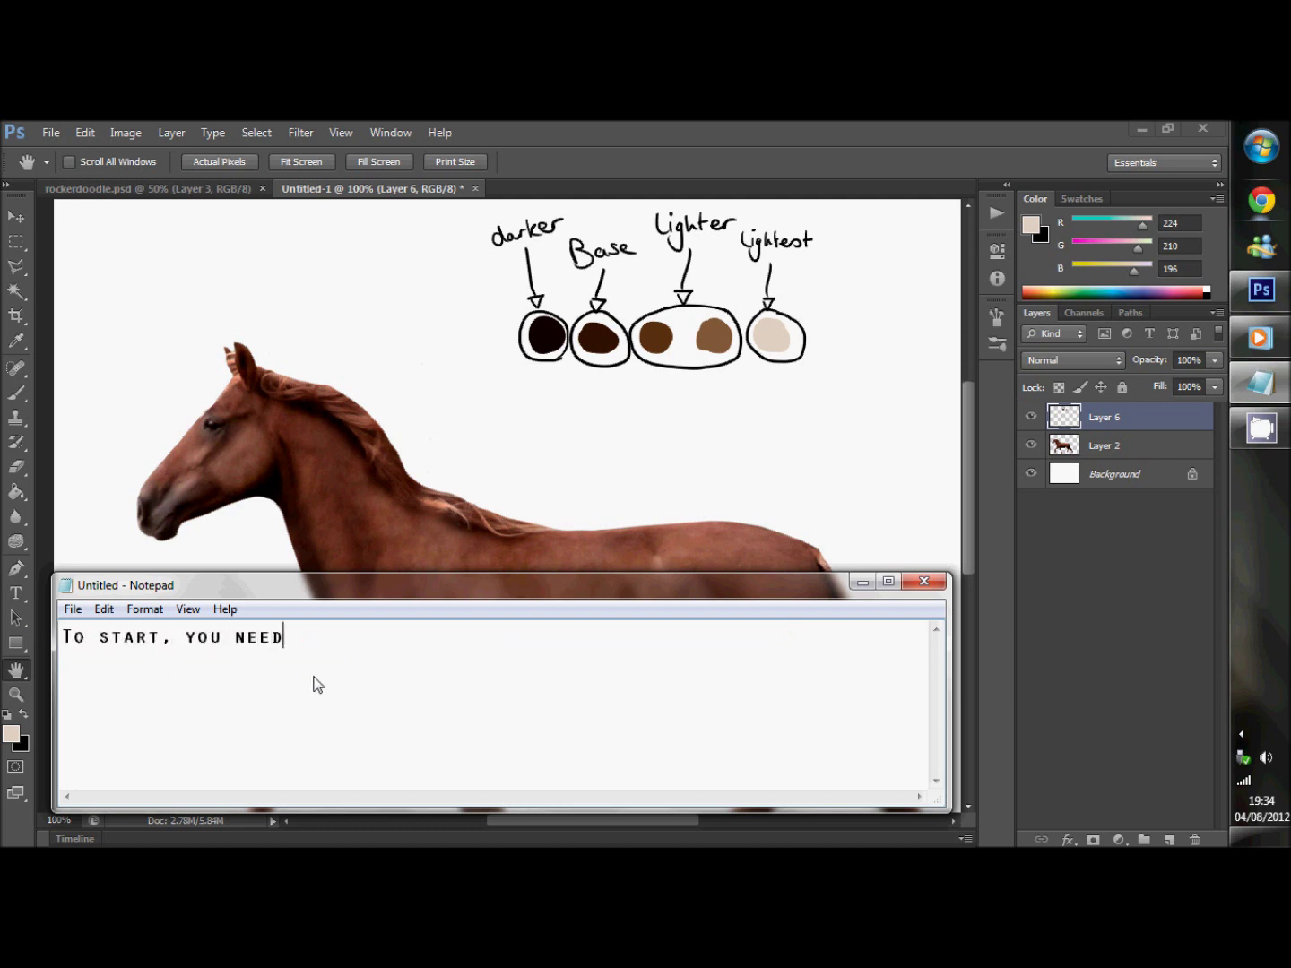
pyautogui.write(' 5 colours. A base (which is semi-dark), a ')
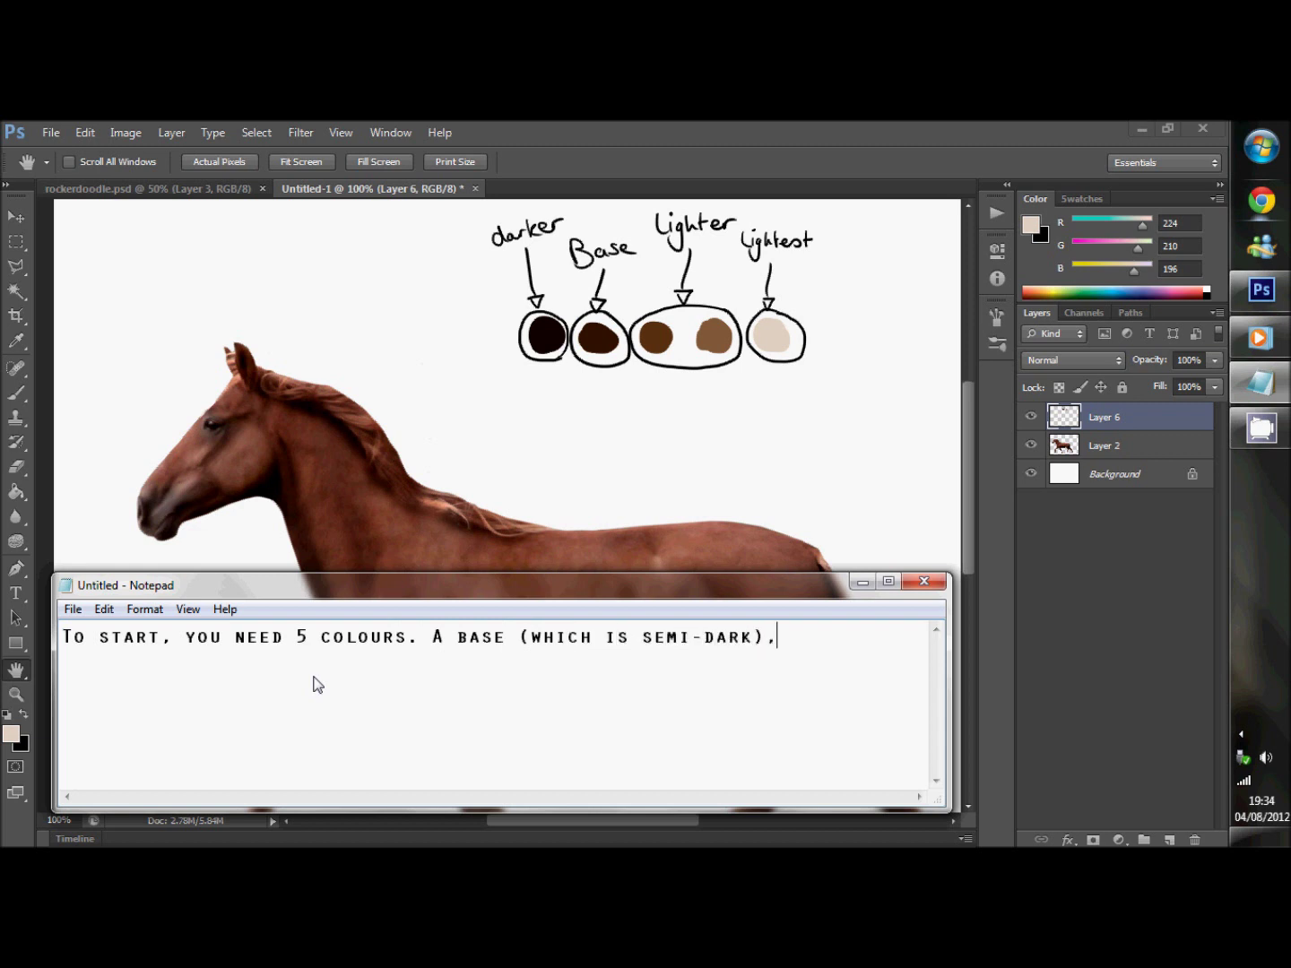
pyautogui.write('darker colour, ')
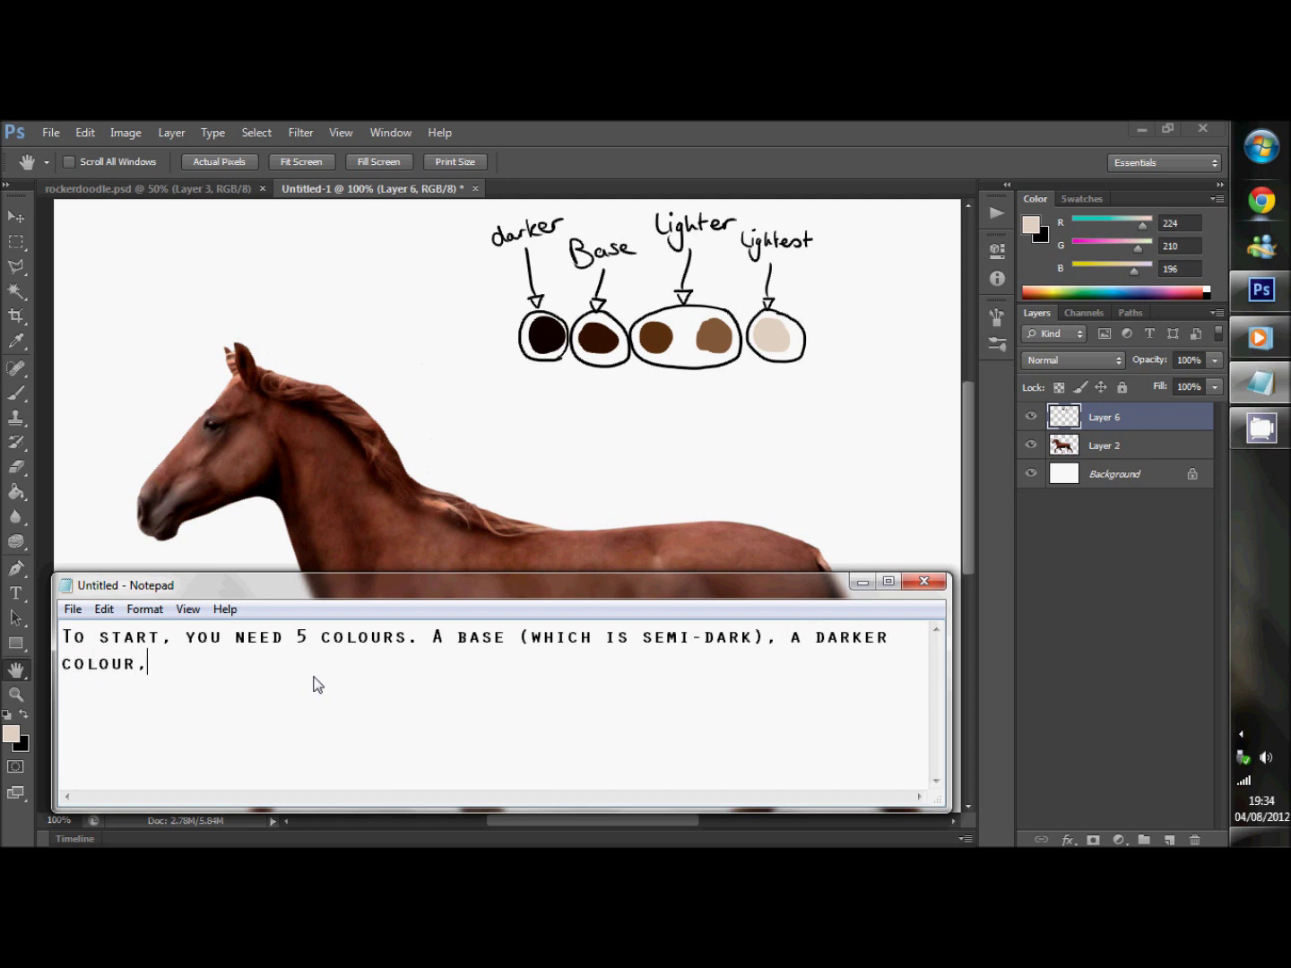
pyautogui.write('two gradually lighter colours and a very light colour. ')
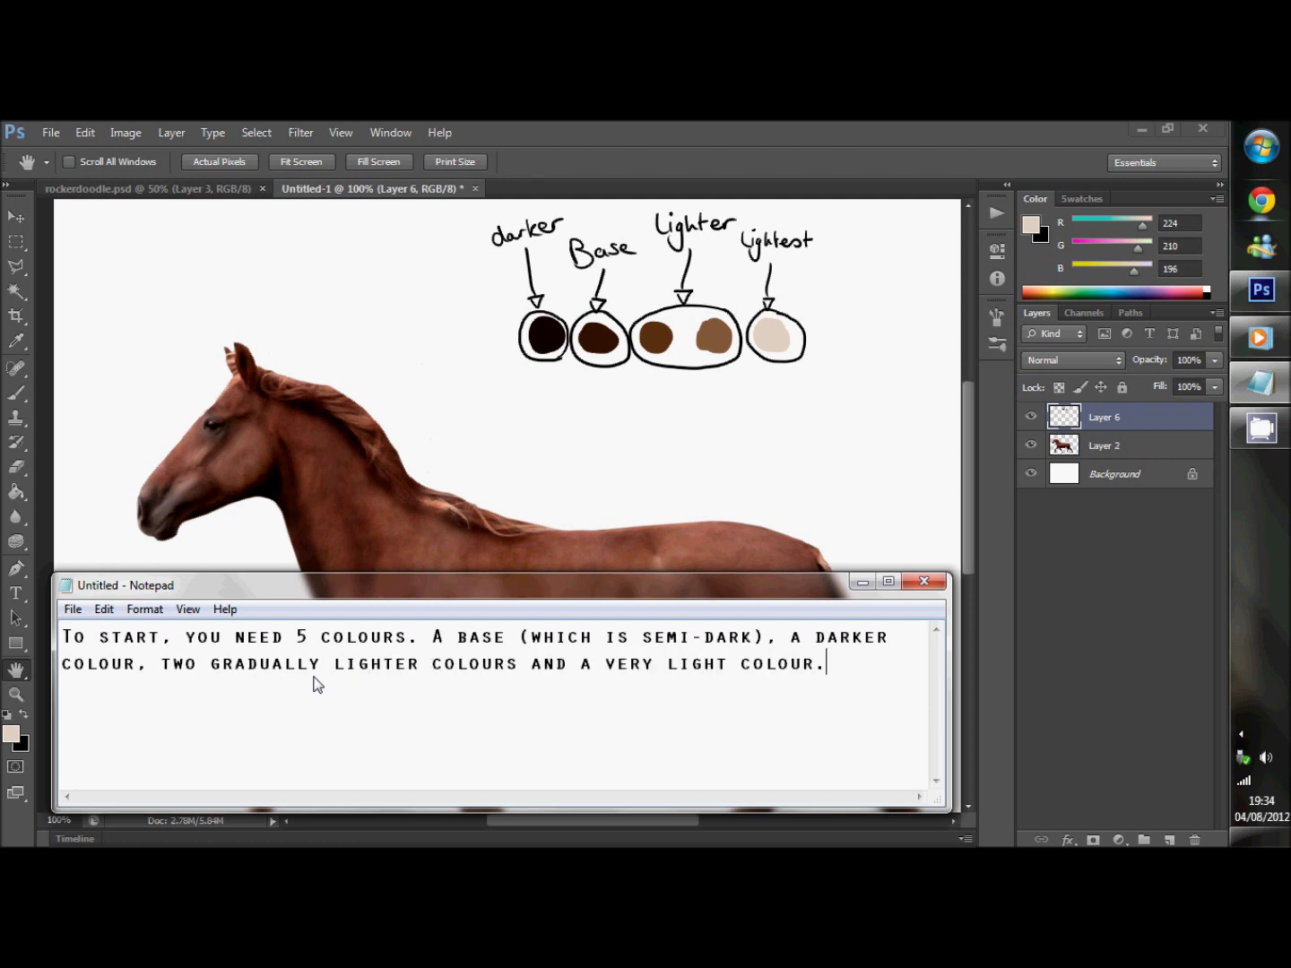
pyautogui.write('See mine ')
pyautogui.write('above for help.')
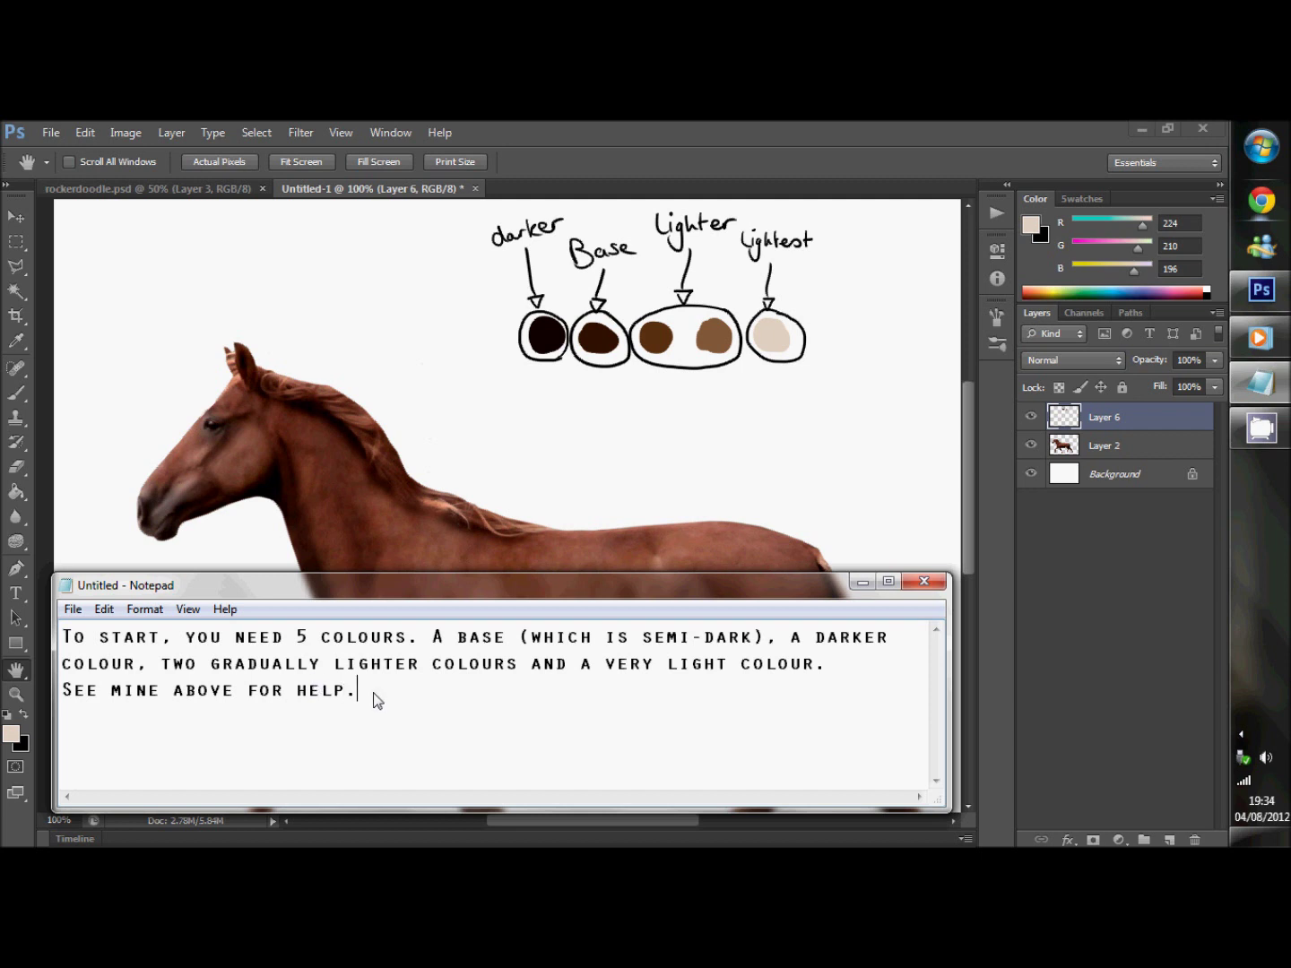
pyautogui.moveTo(375, 701); pyautogui.dragTo(60, 635)
pyautogui.press('BackSpace')
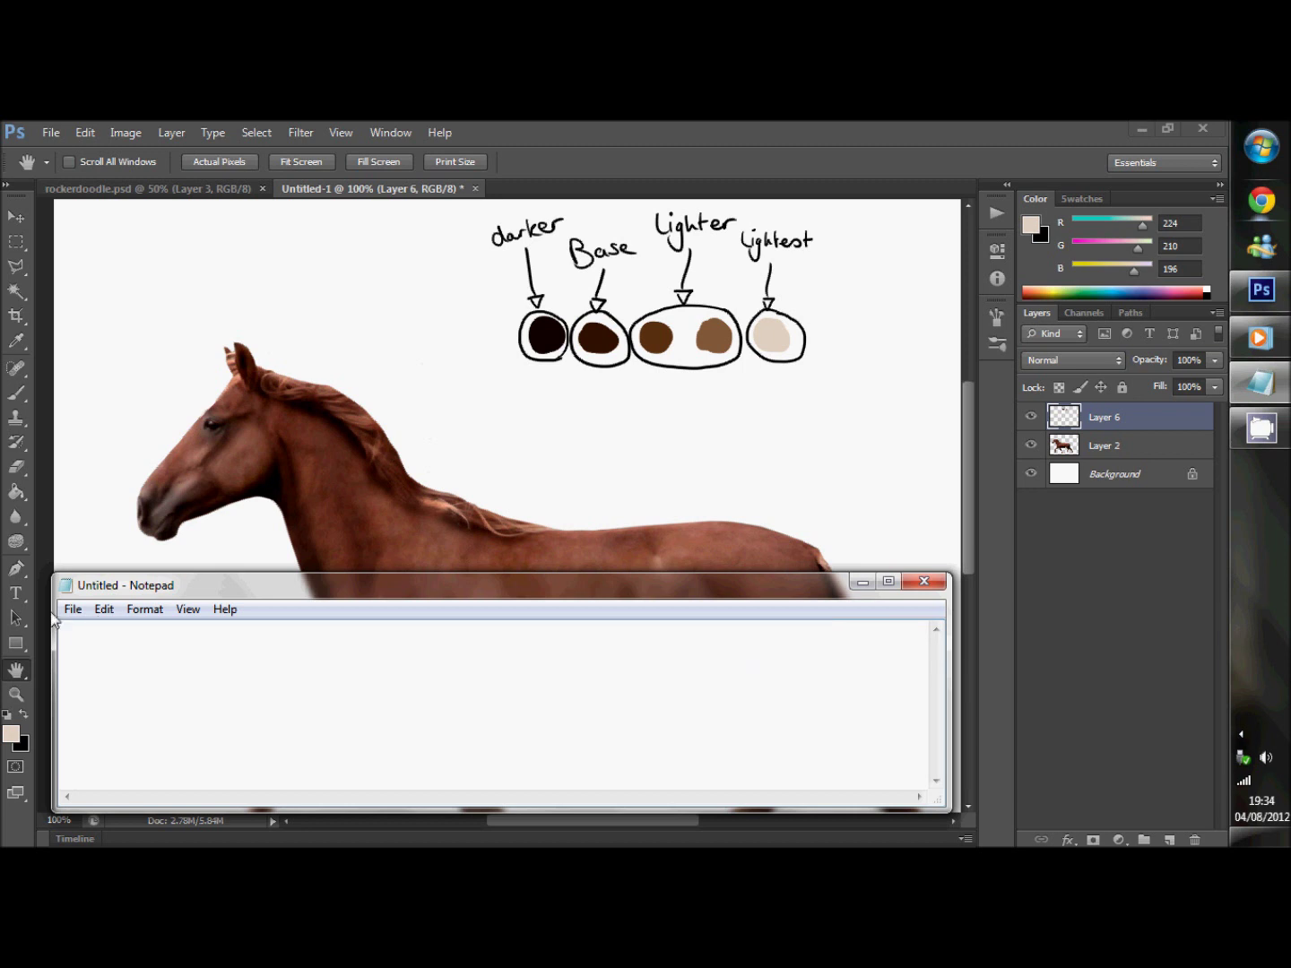
# Write the new-layer and 5px hard round brush instructions, then clear them.
pyautogui.write('Now, l')
pyautogui.write("et's get started. ")
pyautogui.write('Create a new layer and start to paint your base')
pyautogui.write(' onto')
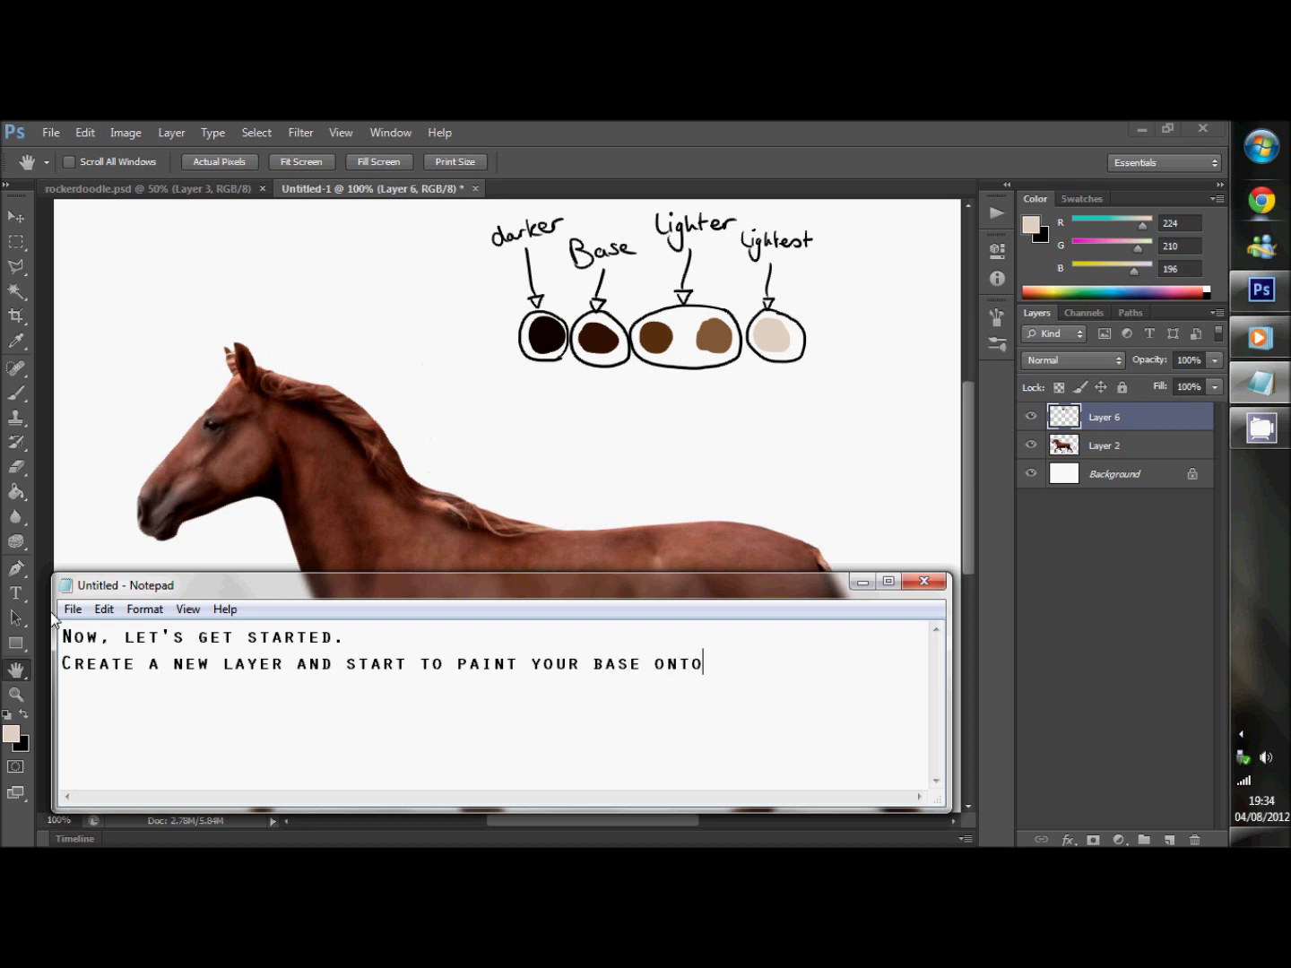
pyautogui.write(' it.')
pyautogui.press('Return')
pyautogui.write('se a 5px hard round brush to do this with.')
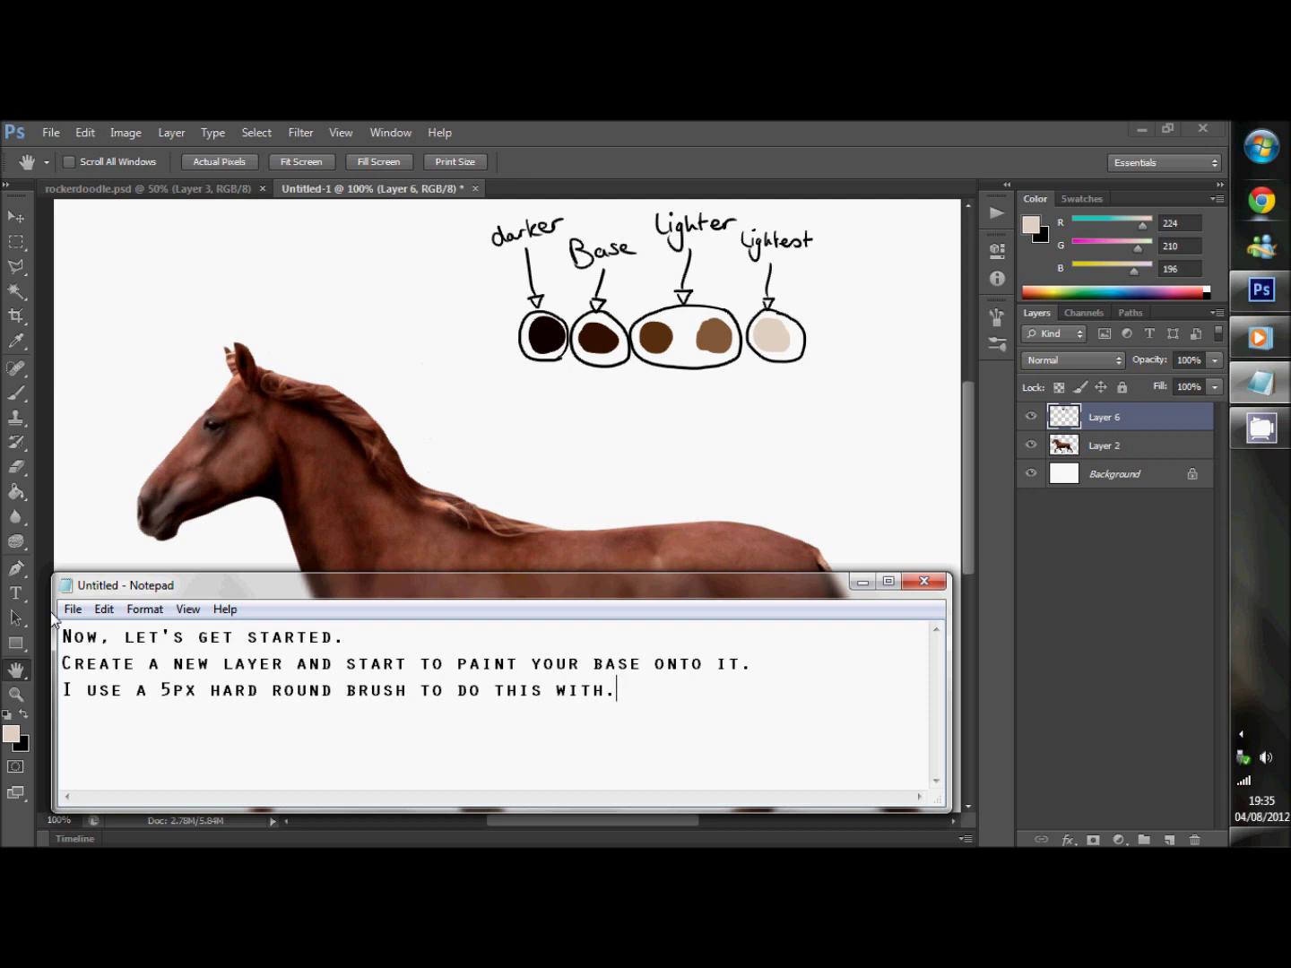
pyautogui.moveTo(634, 708); pyautogui.dragTo(3, 603)
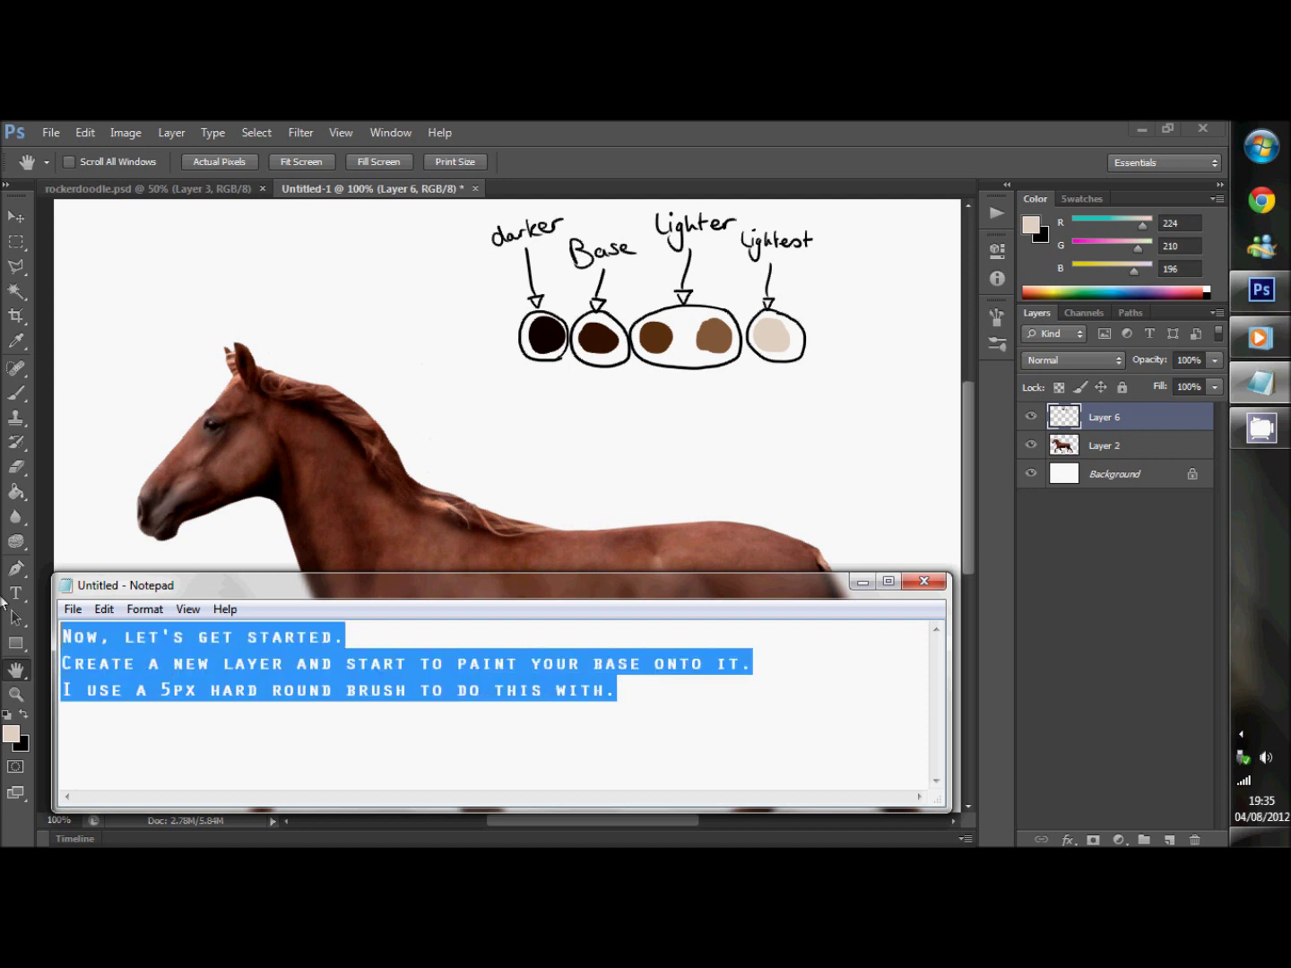
pyautogui.press('BackSpace')
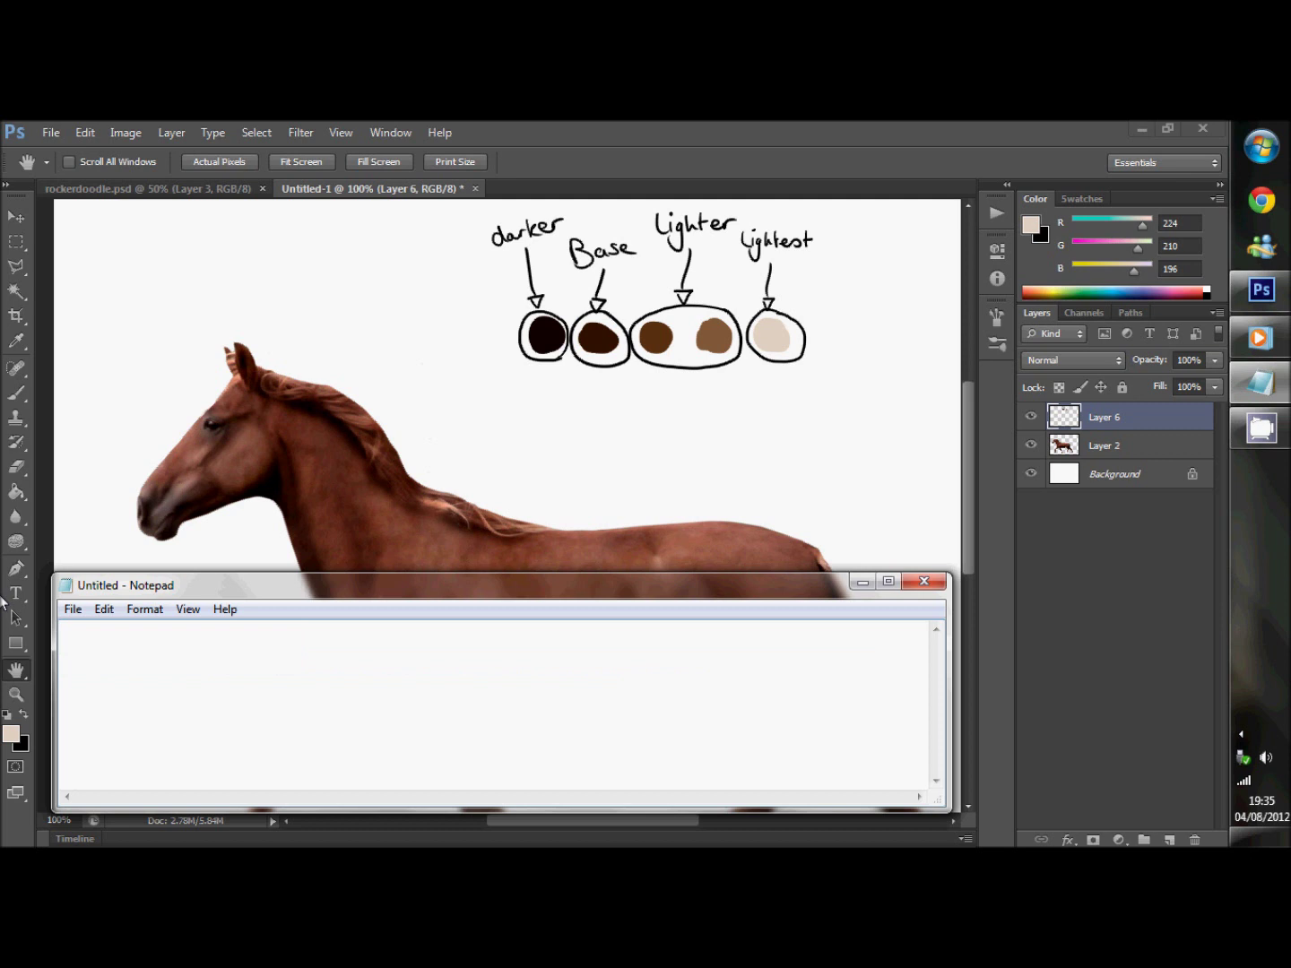
# Add a new layer, sample the darker swatch, zoom to the mane, and set a 5 px brush.
pyautogui.click(1127, 755)
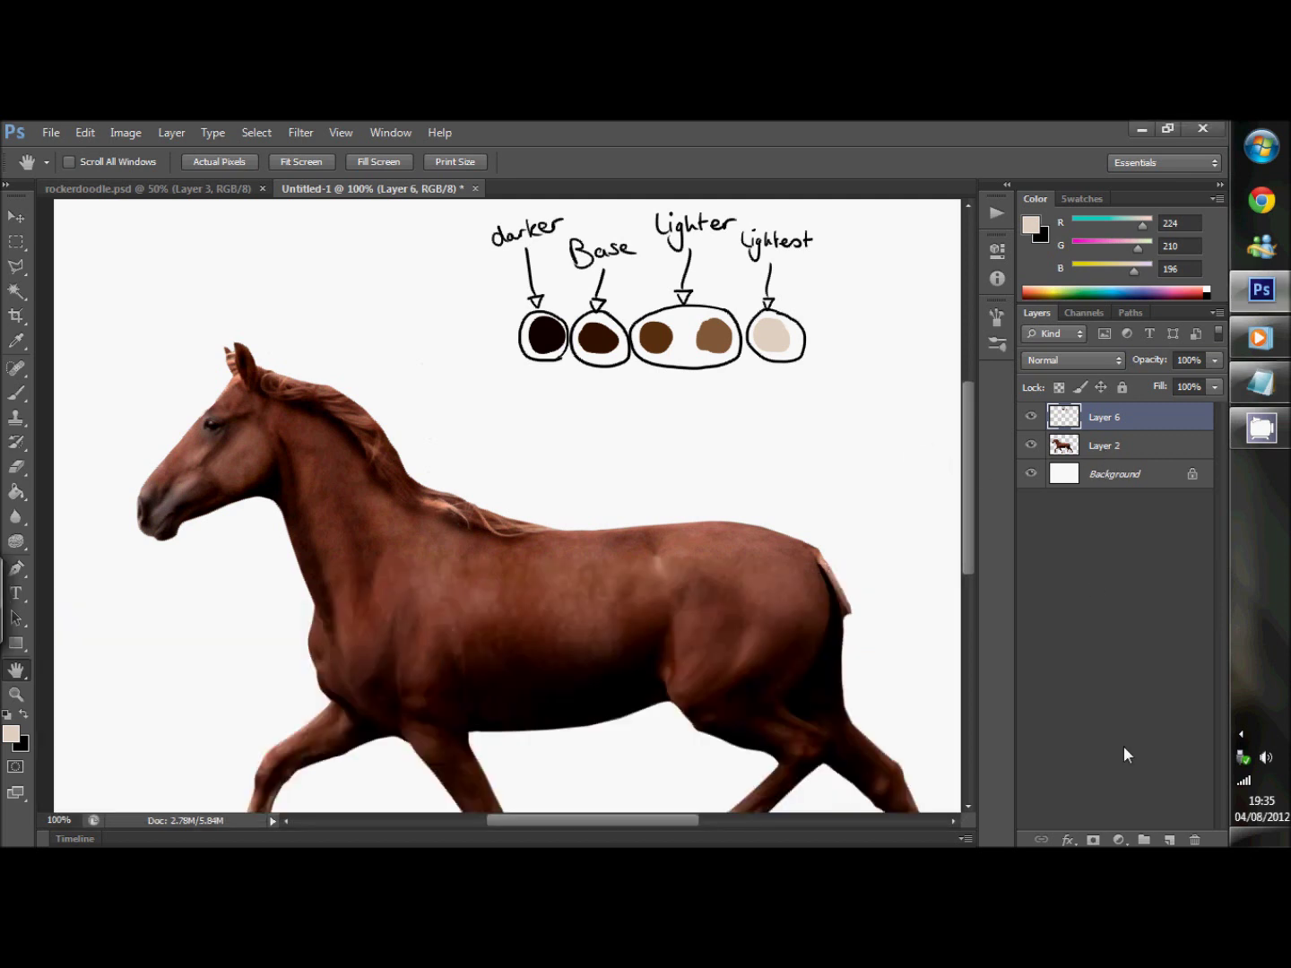
pyautogui.click(1168, 841)
pyautogui.press('i')
pyautogui.click(602, 334)
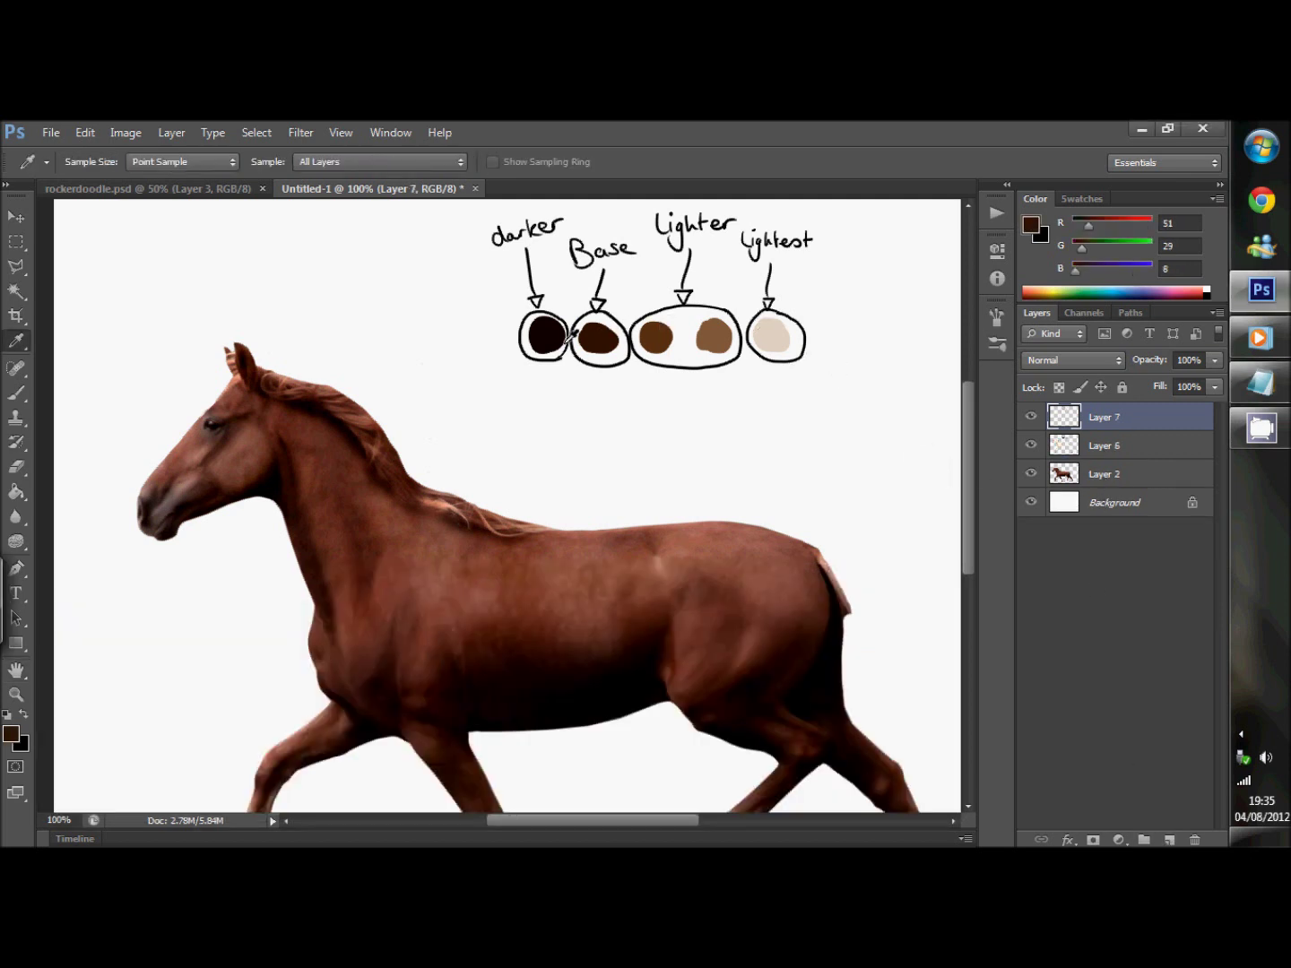
pyautogui.press('b')
pyautogui.hotkey('ctrl', '+')
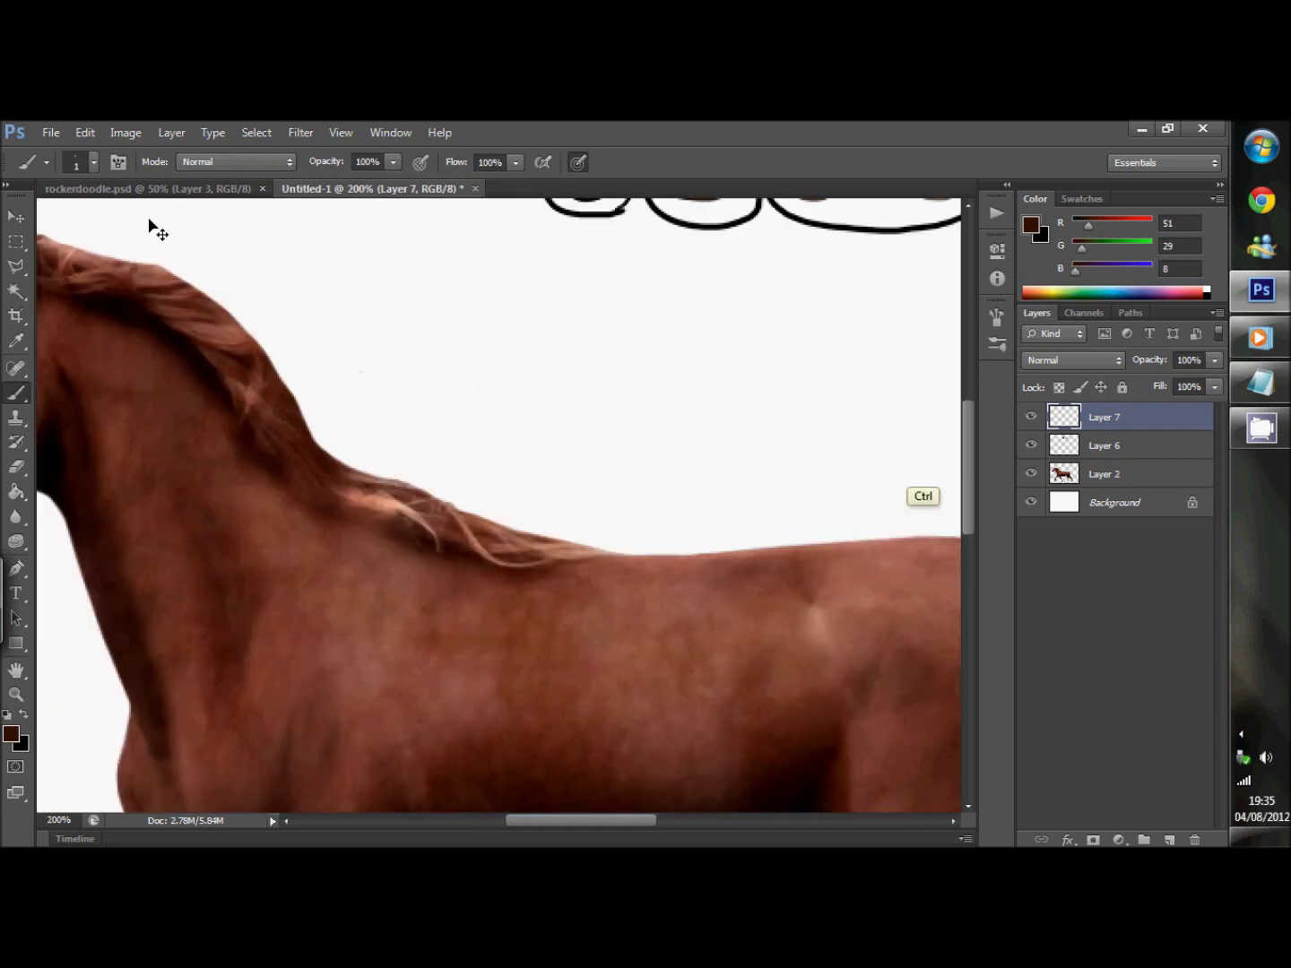
pyautogui.press('h')
pyautogui.moveTo(424, 498); pyautogui.dragTo(529, 628)
pyautogui.press('b')
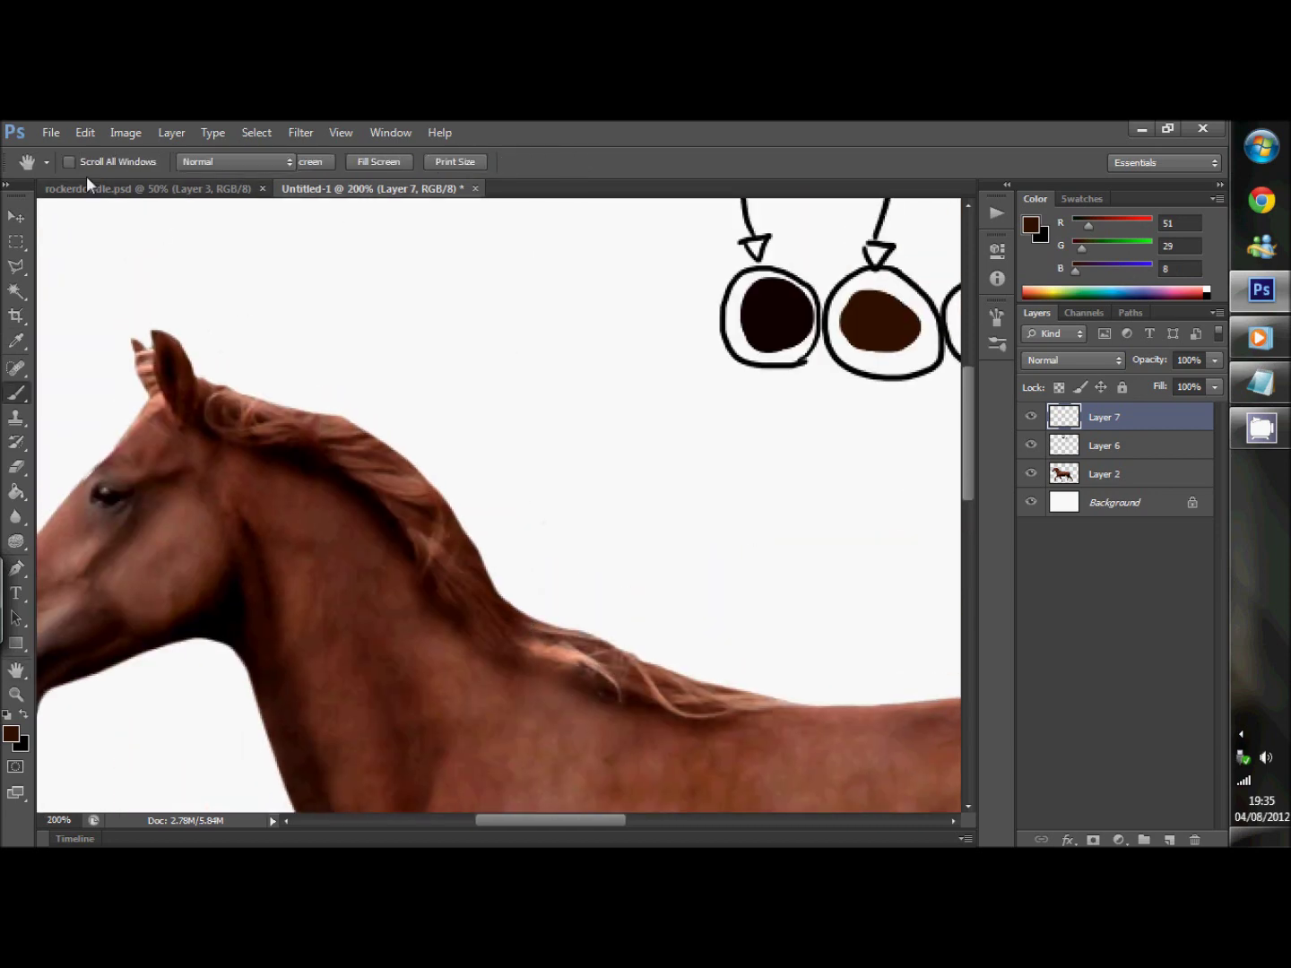
pyautogui.click(95, 163)
pyautogui.write('5')
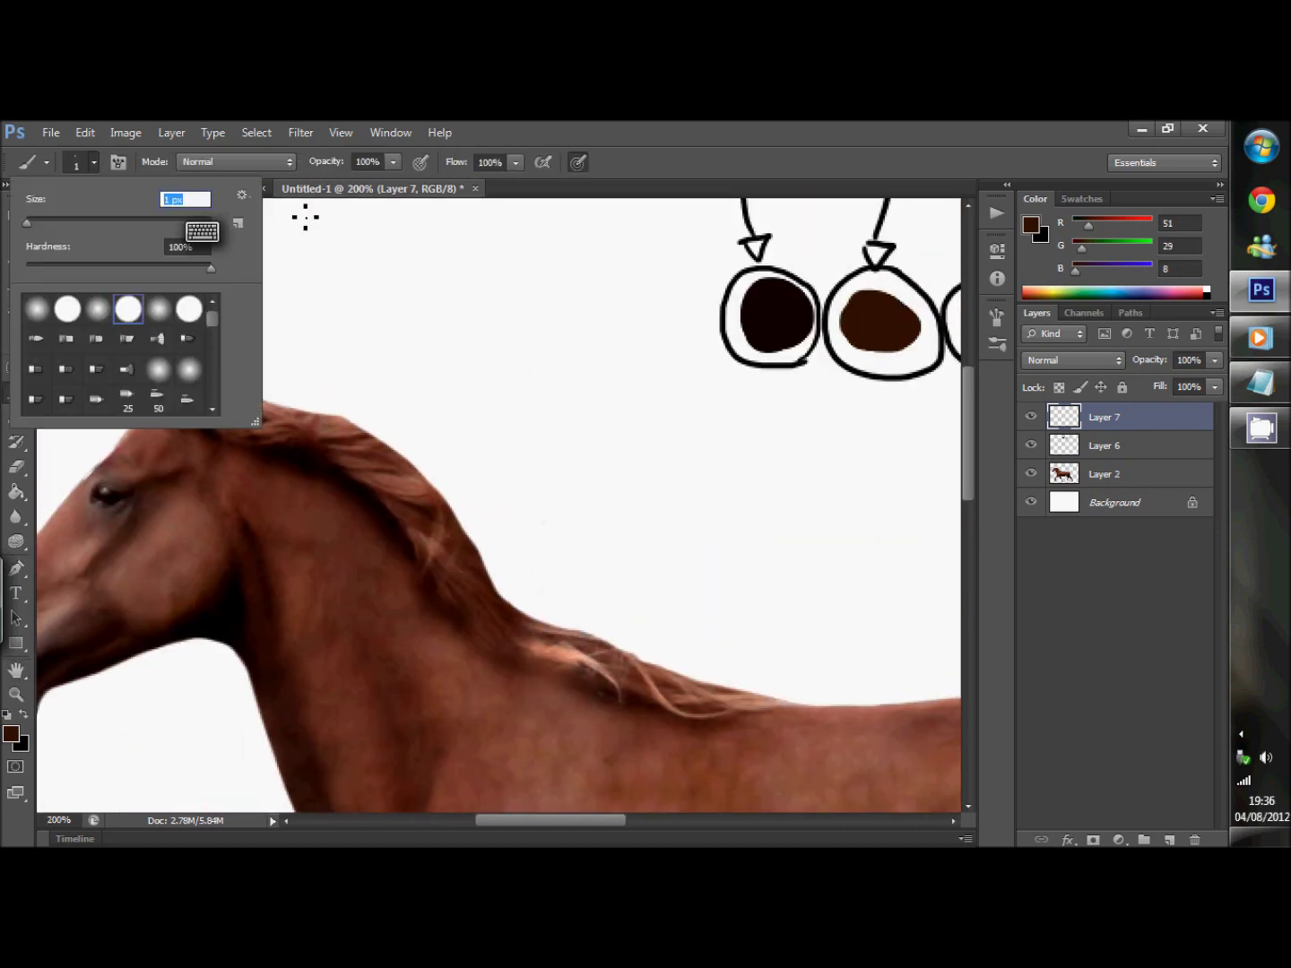
pyautogui.press('Return')
# Paint dark strands fanning from the ear and sweeping back from the mid-mane.
pyautogui.moveTo(215, 398)
pyautogui.mouseDown()
pyautogui.moveTo(327, 385)
pyautogui.moveTo(395, 418)
pyautogui.moveTo(388, 392)
pyautogui.mouseUp()
pyautogui.moveTo(202, 388); pyautogui.dragTo(318, 368)
pyautogui.moveTo(270, 416)
pyautogui.mouseDown()
pyautogui.moveTo(484, 491)
pyautogui.moveTo(475, 454)
pyautogui.moveTo(507, 438)
pyautogui.mouseUp()
pyautogui.moveTo(226, 394)
pyautogui.mouseDown()
pyautogui.moveTo(400, 366)
pyautogui.moveTo(399, 388)
pyautogui.mouseUp()
pyautogui.moveTo(201, 413)
pyautogui.mouseDown()
pyautogui.moveTo(286, 351)
pyautogui.moveTo(317, 360)
pyautogui.mouseUp()
pyautogui.moveTo(305, 454)
pyautogui.mouseDown()
pyautogui.moveTo(577, 561)
pyautogui.moveTo(583, 529)
pyautogui.mouseUp()
pyautogui.moveTo(365, 490); pyautogui.dragTo(573, 547)
pyautogui.moveTo(345, 458); pyautogui.dragTo(560, 505)
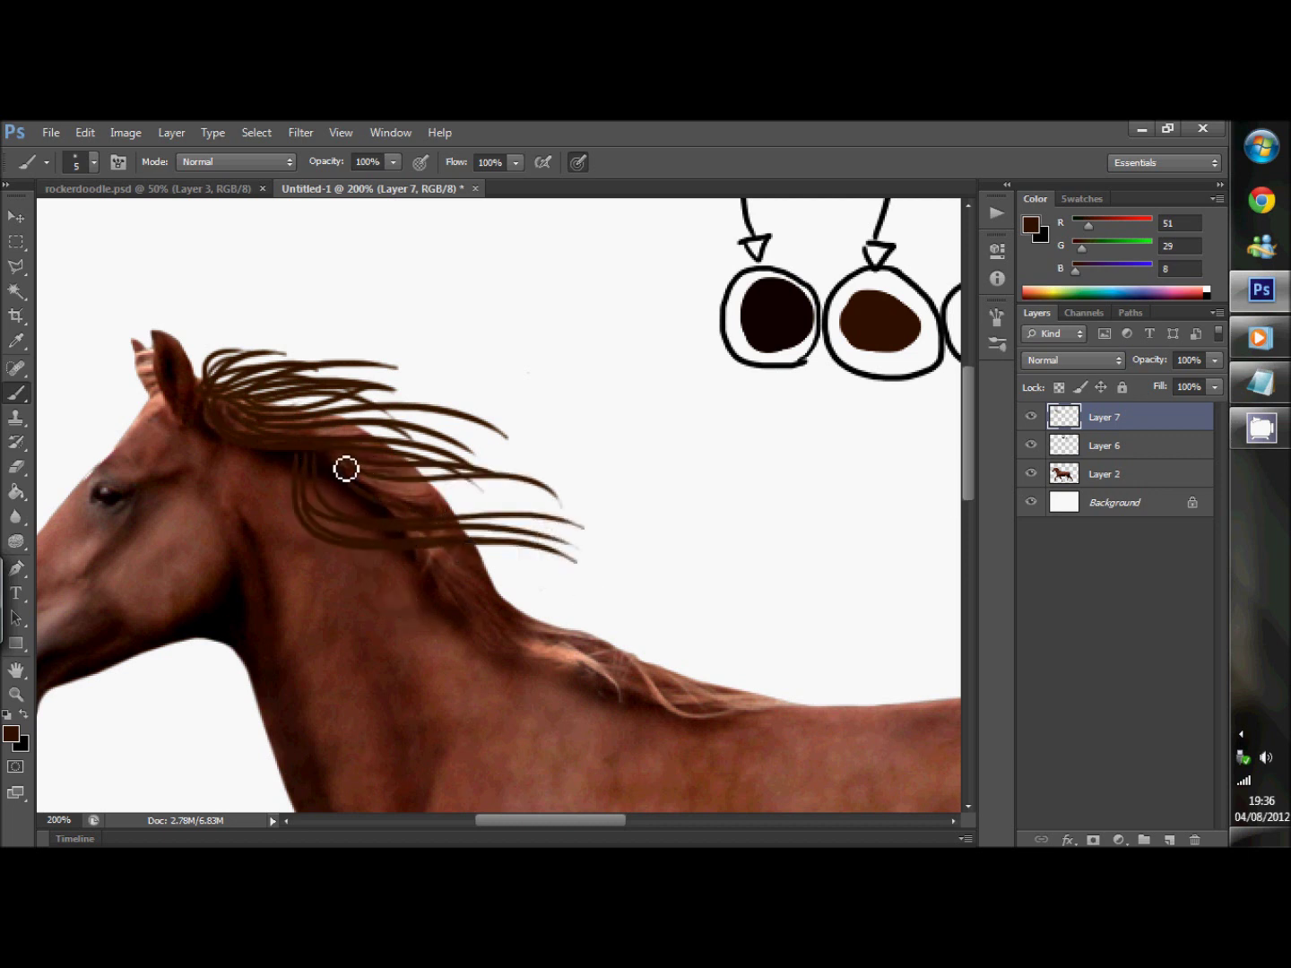
pyautogui.moveTo(351, 480); pyautogui.dragTo(574, 507)
pyautogui.moveTo(413, 507); pyautogui.dragTo(555, 511)
# Paint long dark strands along the lower mane and down the back of the neck.
pyautogui.moveTo(441, 573)
pyautogui.mouseDown()
pyautogui.moveTo(701, 616)
pyautogui.moveTo(648, 596)
pyautogui.mouseUp()
pyautogui.moveTo(475, 617); pyautogui.dragTo(739, 629)
pyautogui.moveTo(458, 574); pyautogui.dragTo(576, 565)
pyautogui.moveTo(430, 550)
pyautogui.mouseDown()
pyautogui.moveTo(686, 597)
pyautogui.moveTo(673, 567)
pyautogui.mouseUp()
pyautogui.moveTo(448, 593); pyautogui.dragTo(650, 624)
pyautogui.moveTo(432, 542); pyautogui.dragTo(659, 579)
pyautogui.moveTo(453, 521); pyautogui.dragTo(568, 541)
pyautogui.moveTo(520, 634)
pyautogui.mouseDown()
pyautogui.moveTo(820, 700)
pyautogui.moveTo(811, 684)
pyautogui.mouseUp()
pyautogui.moveTo(628, 659); pyautogui.dragTo(861, 690)
pyautogui.moveTo(552, 632); pyautogui.dragTo(747, 628)
pyautogui.moveTo(623, 650); pyautogui.dragTo(812, 633)
pyautogui.moveTo(542, 658)
pyautogui.mouseDown()
pyautogui.moveTo(747, 677)
pyautogui.moveTo(797, 633)
pyautogui.moveTo(813, 729)
pyautogui.mouseUp()
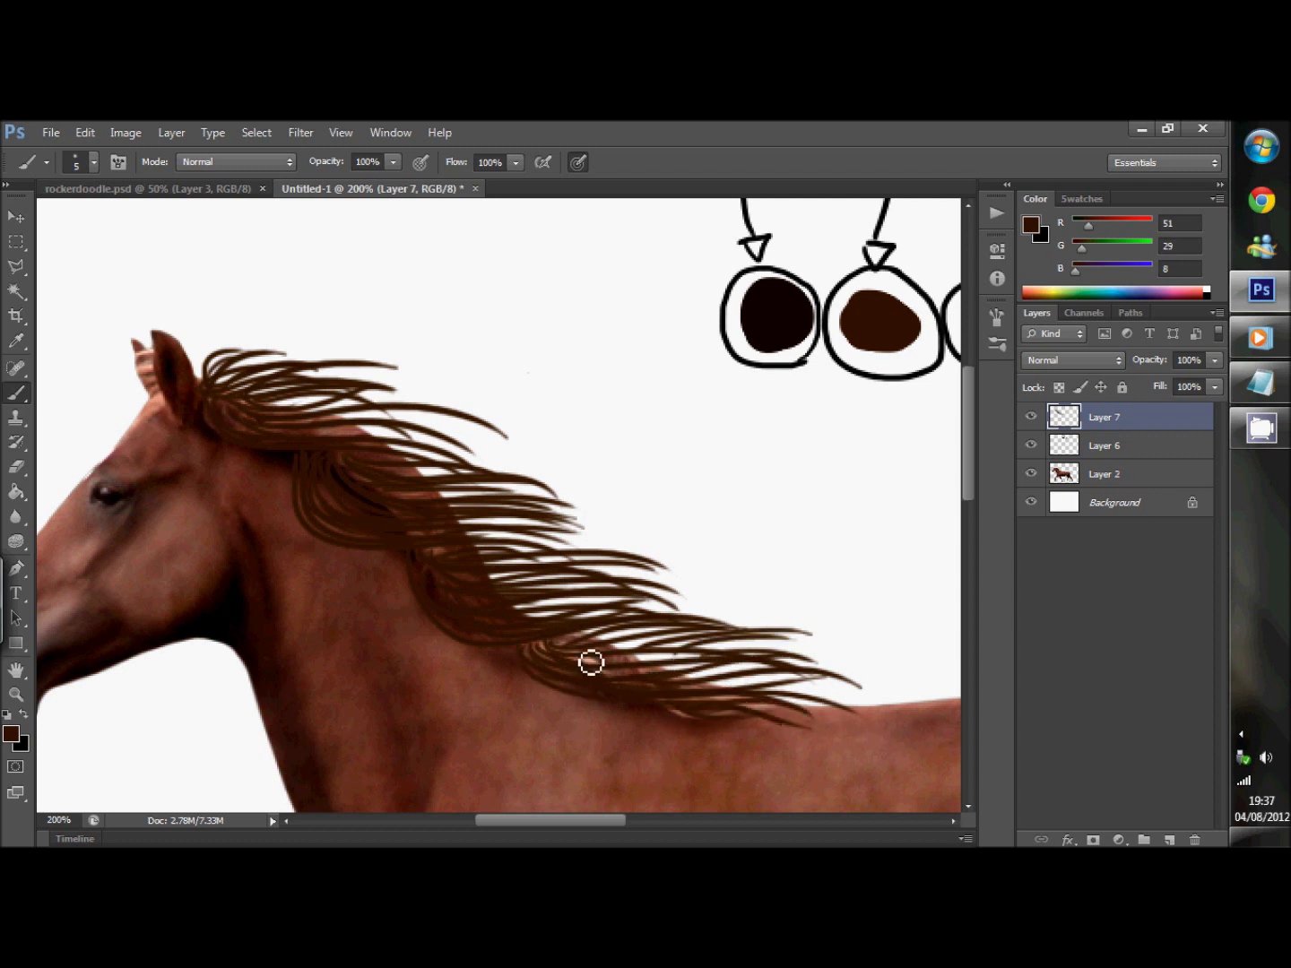
pyautogui.moveTo(628, 637); pyautogui.dragTo(731, 606)
# Paint long strands across the middle mane, undo the last ones, and bring Notepad back.
pyautogui.moveTo(365, 434); pyautogui.dragTo(684, 507)
pyautogui.moveTo(466, 547); pyautogui.dragTo(683, 533)
pyautogui.moveTo(528, 502); pyautogui.dragTo(690, 488)
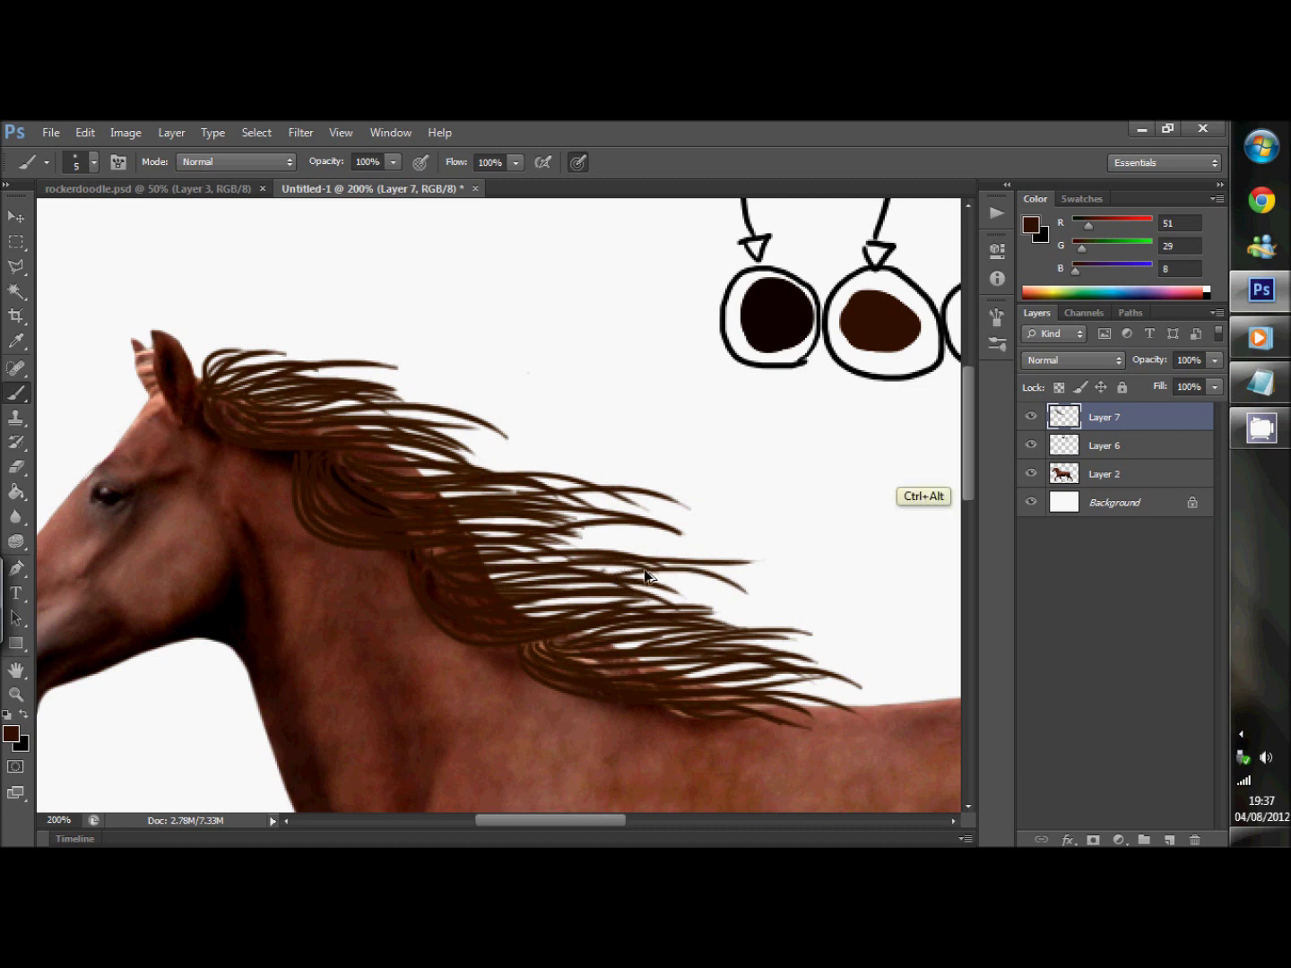
pyautogui.hotkey('ctrl', 'alt', 'z')
pyautogui.hotkey('ctrl', 'alt', 'z')
pyautogui.hotkey('ctrl', 'alt', 'z')
pyautogui.hotkey('ctrl', 'alt', 'z')
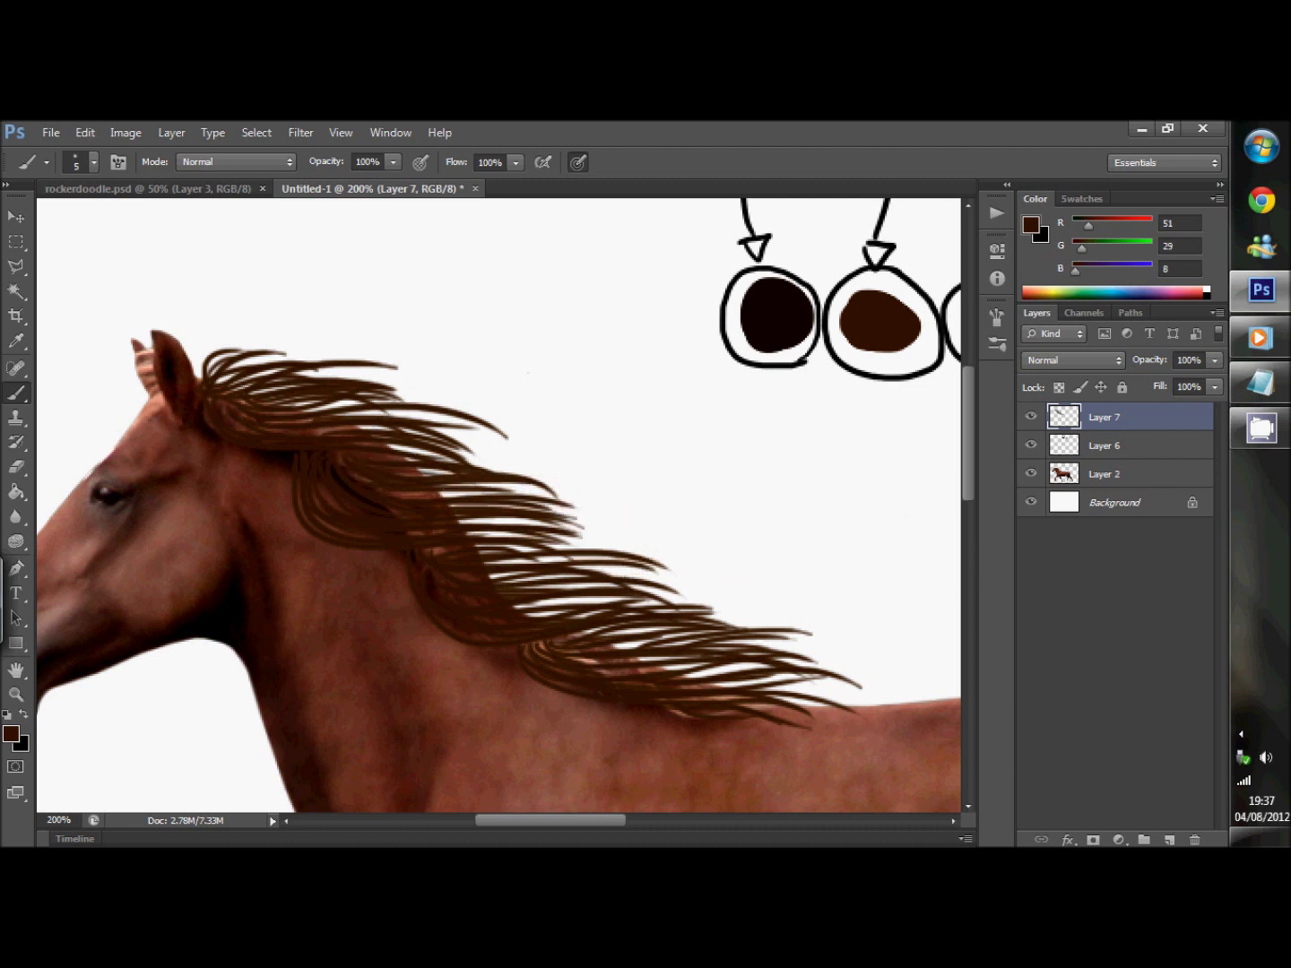
pyautogui.click(1260, 384)
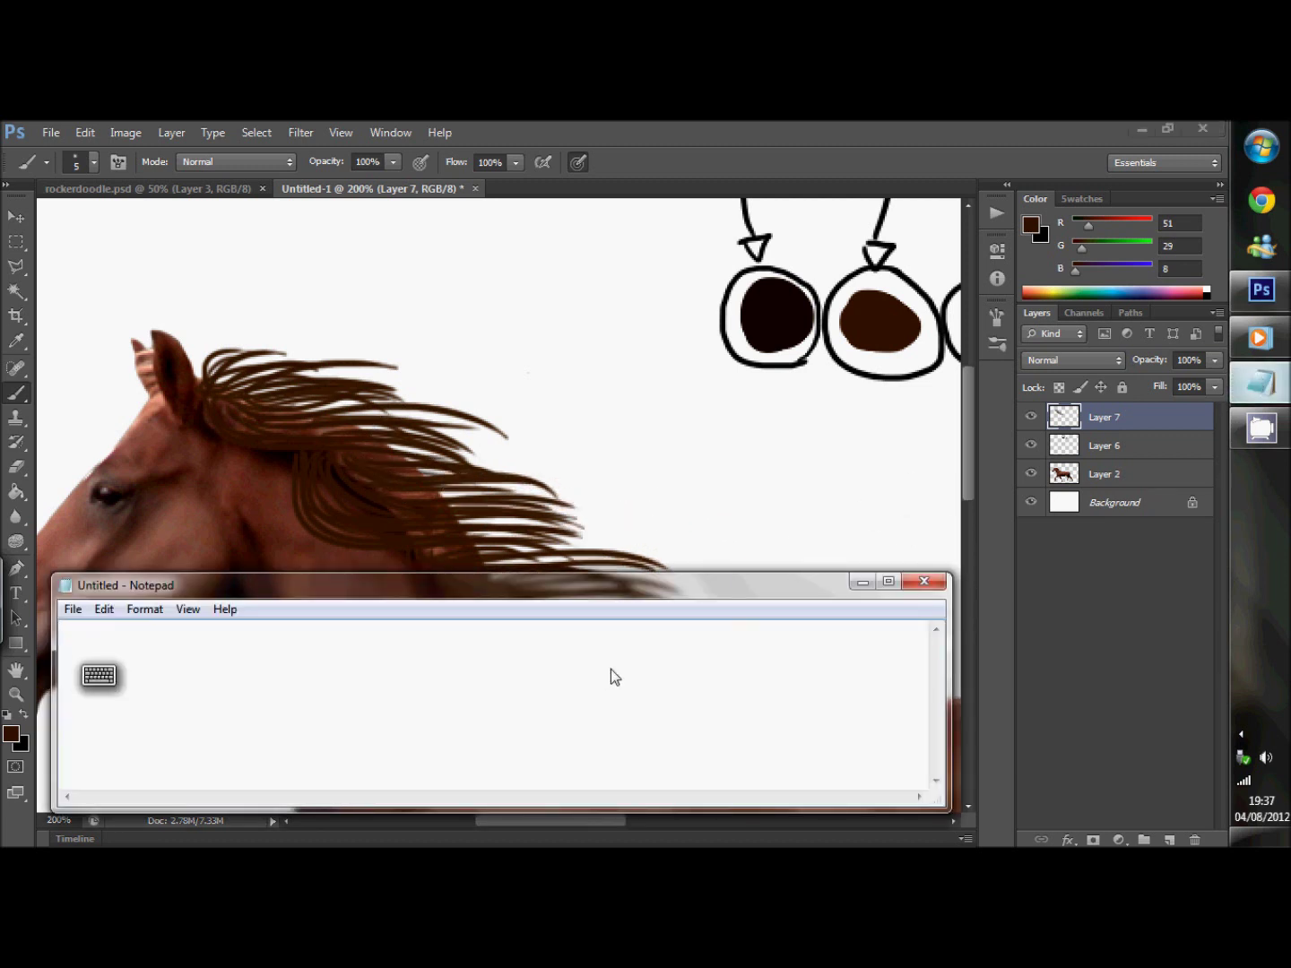
# Type the note about a lighter colour on a new layer with a 3px hard round brush, then clear it.
pyautogui.write('Then on')
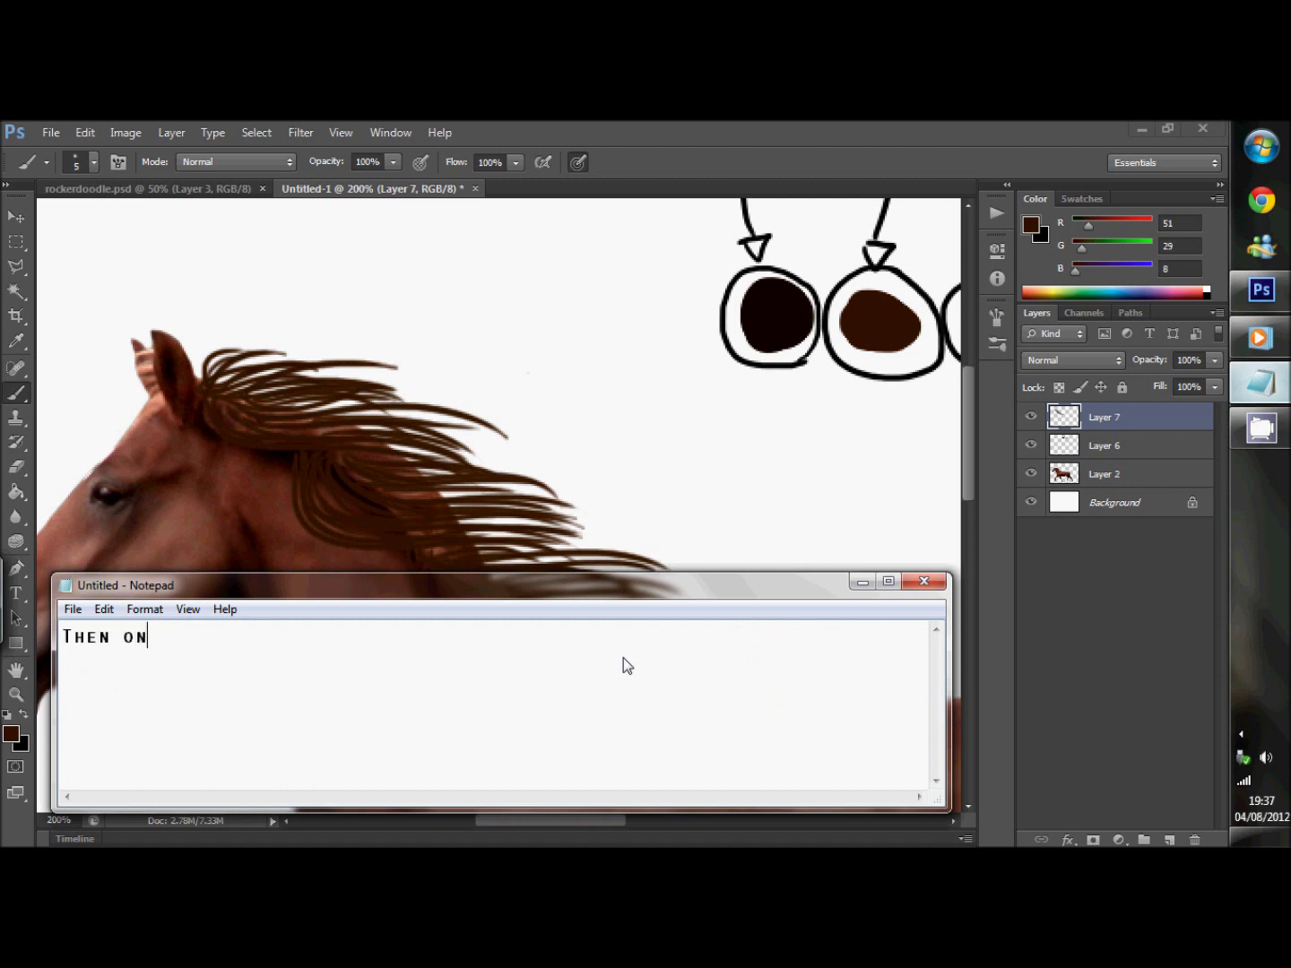
pyautogui.write('ce this is done,')
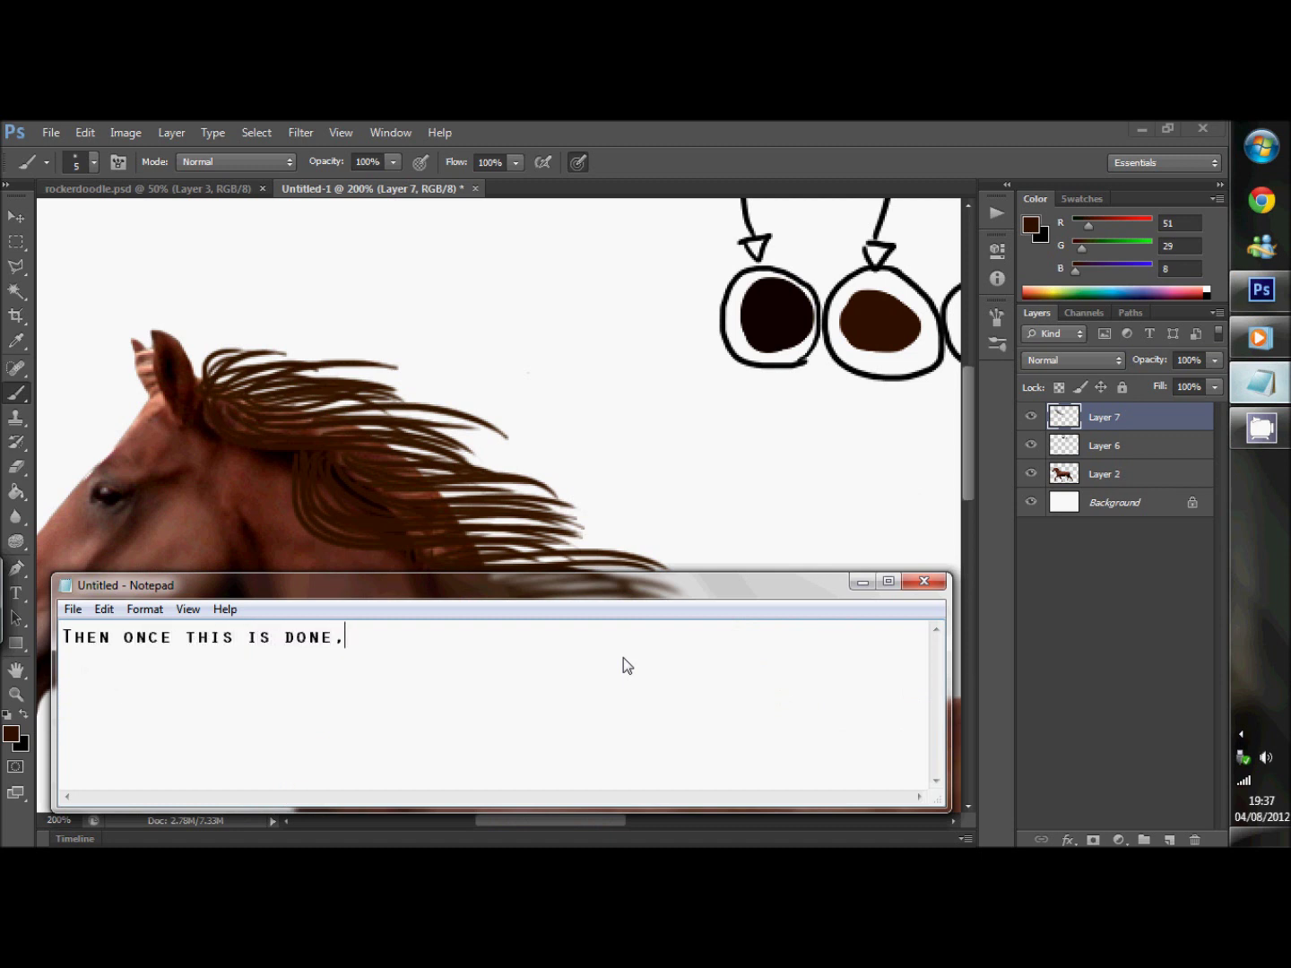
pyautogui.write(' get your slightly l')
pyautogui.write('hter colou')
pyautogui.press('BackSpace')
pyautogui.press('BackSpace')
pyautogui.write('our and crea')
pyautogui.write('a new n')
pyautogui.press('BackSpace')
pyautogui.write('layer. Use a 3px ')
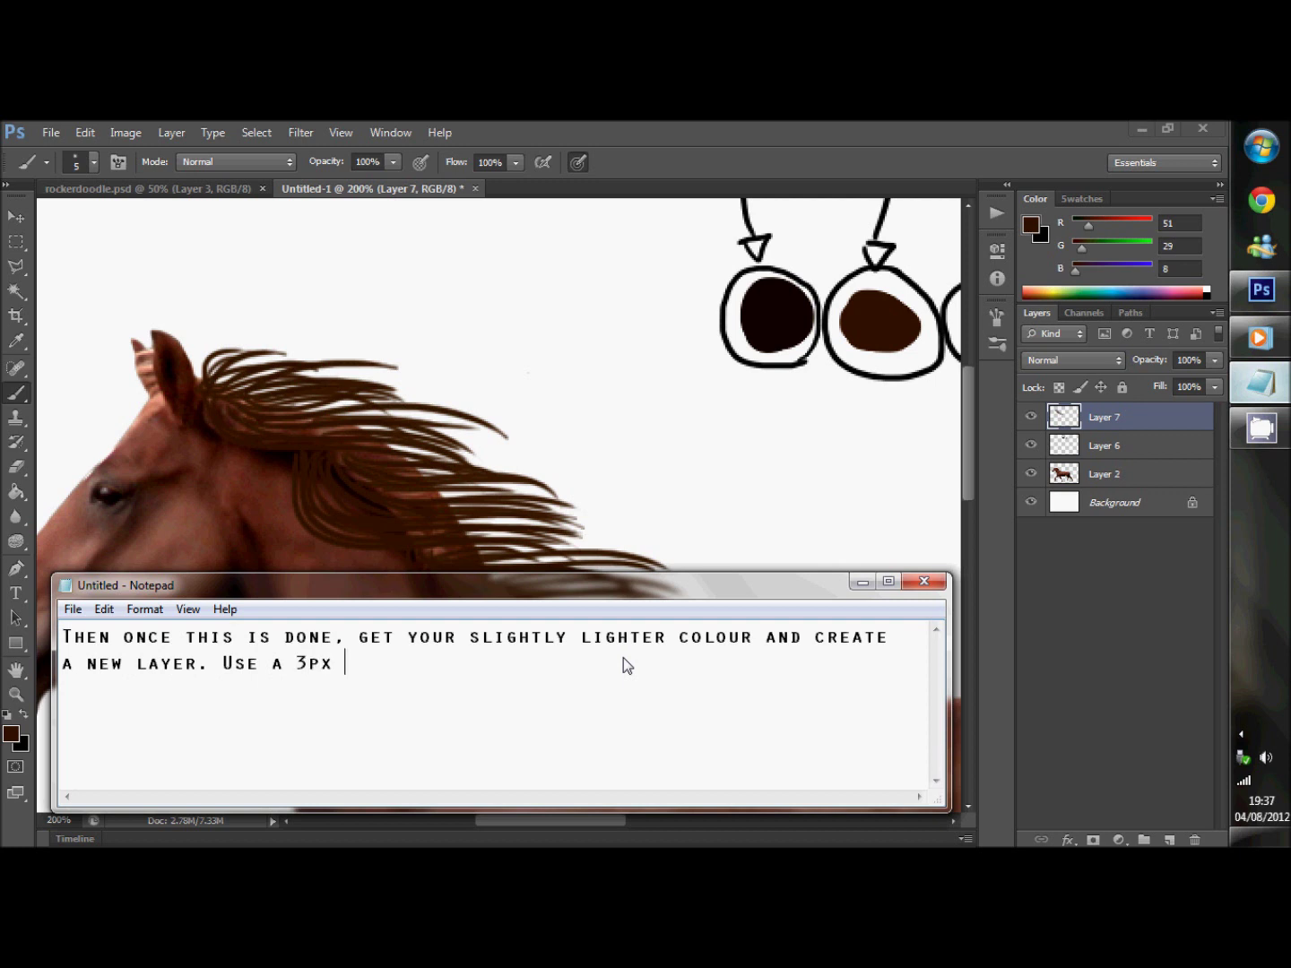
pyautogui.write('hard round brush to paint over the top')
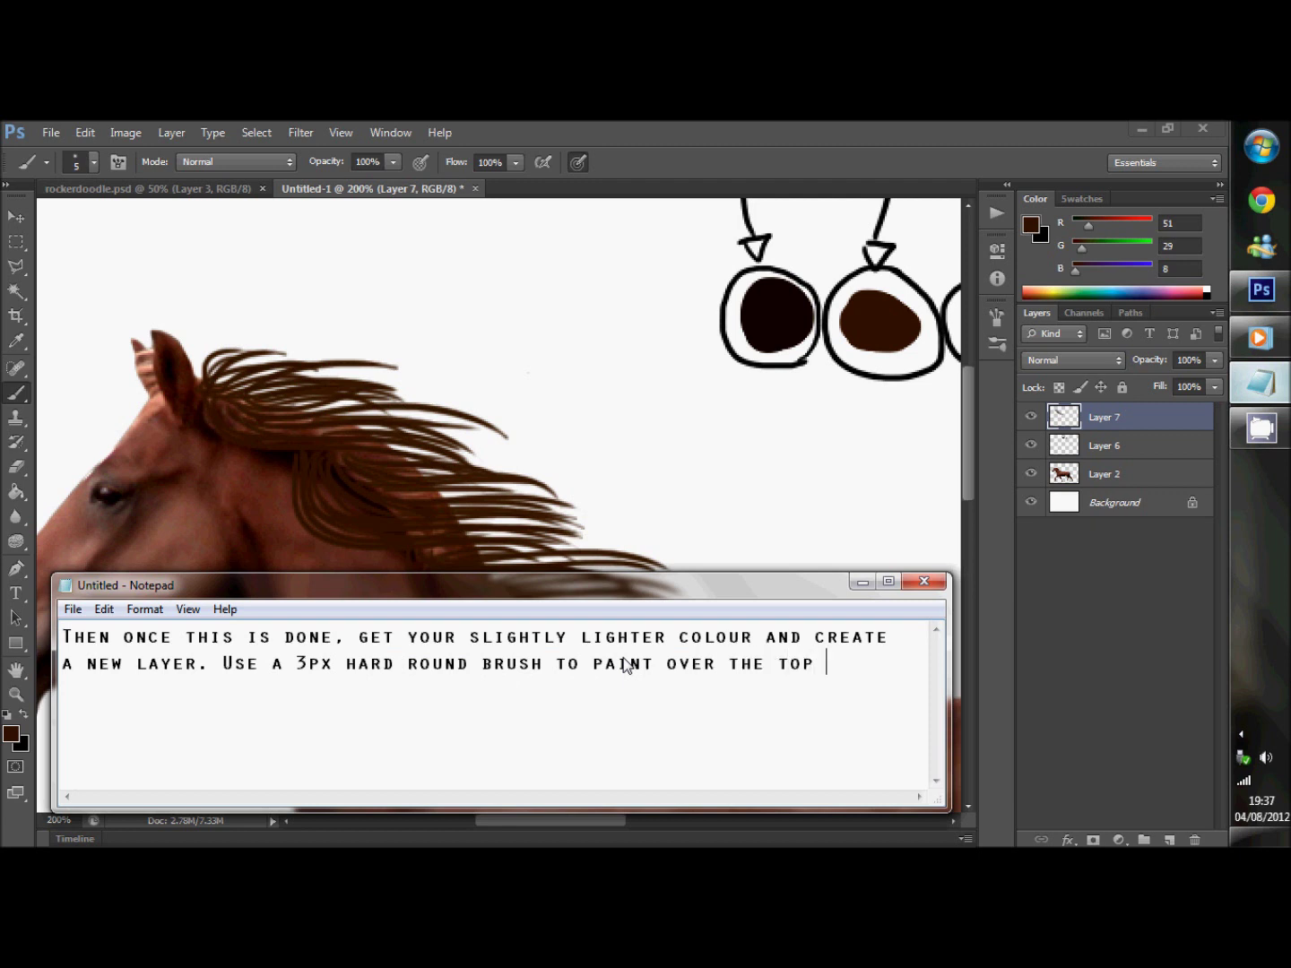
pyautogui.write(' of the base.')
pyautogui.moveTo(319, 725); pyautogui.dragTo(40, 615)
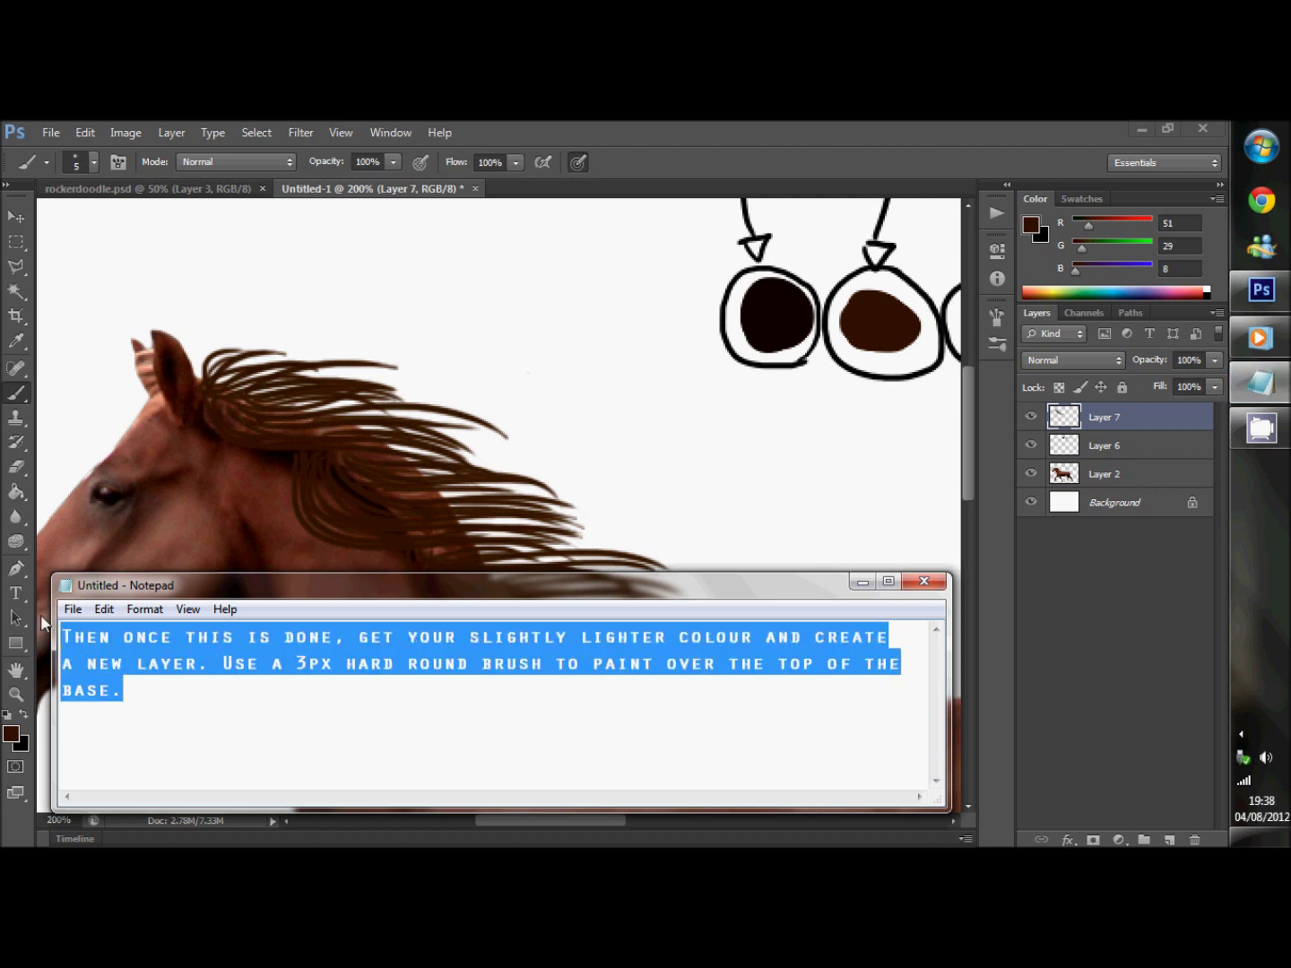
pyautogui.press('BackSpace')
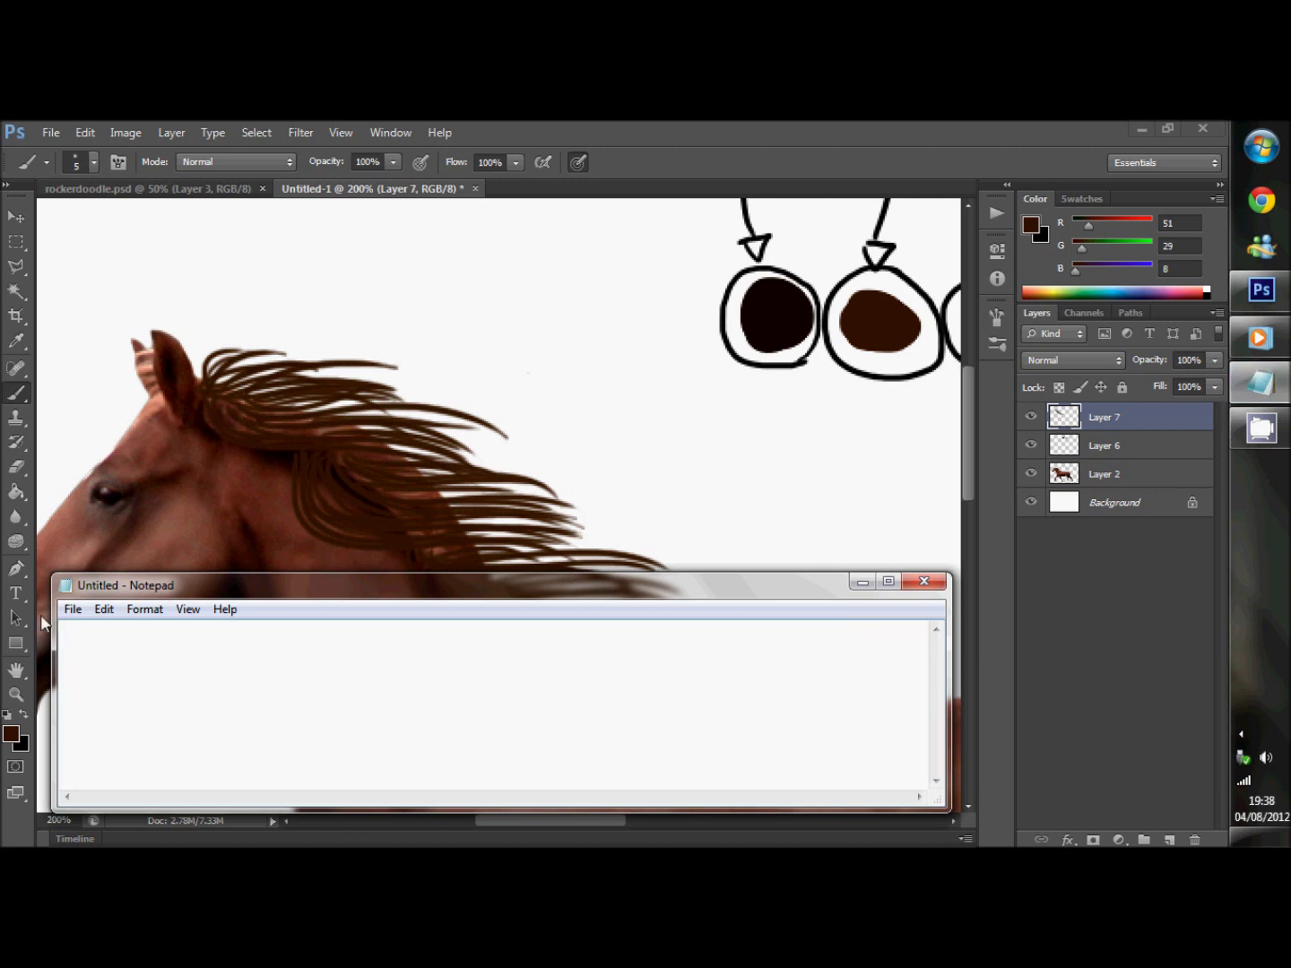
pyautogui.click(863, 582)
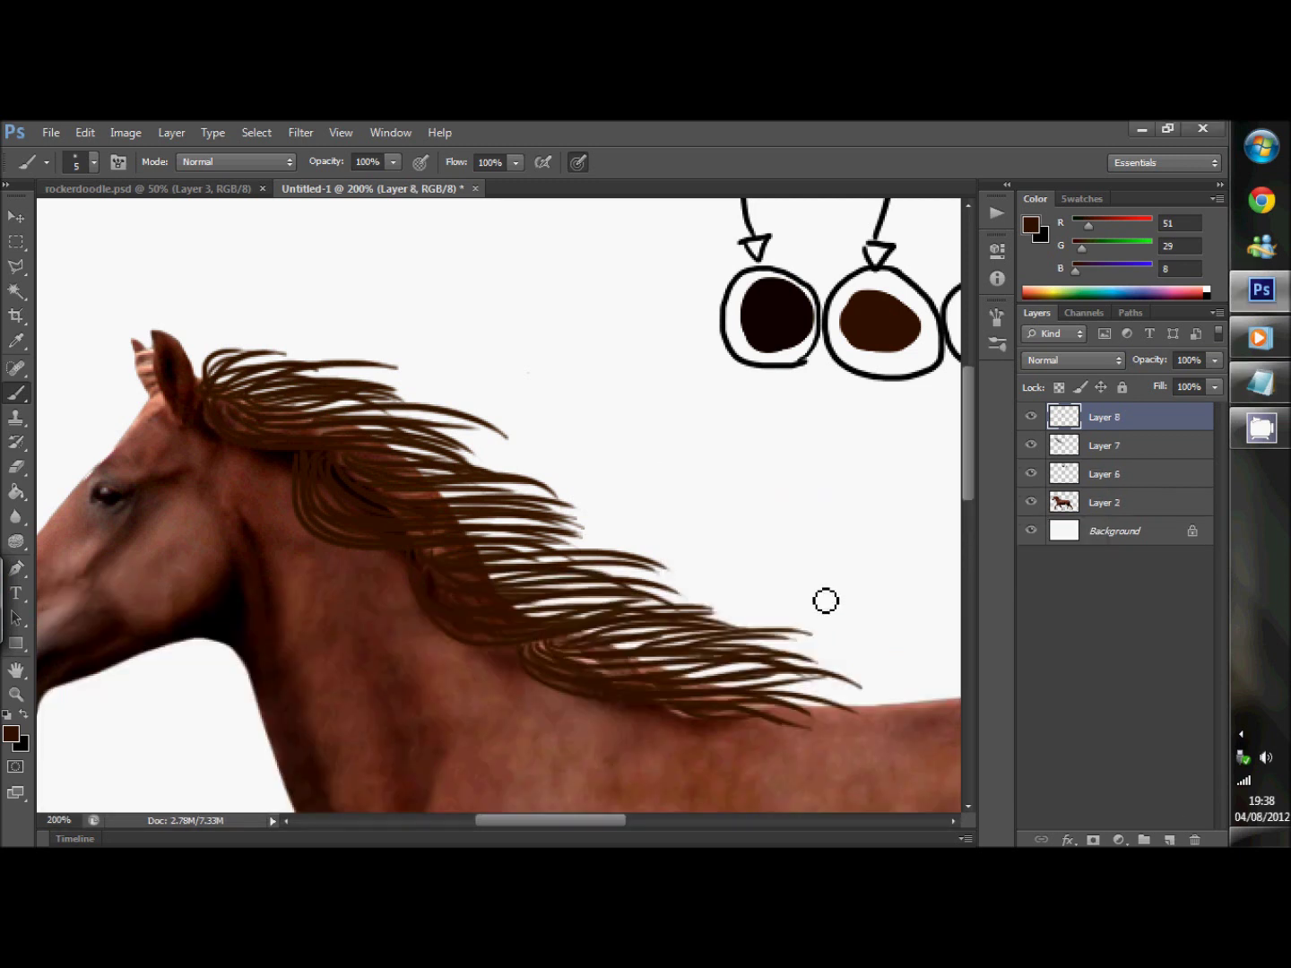
# Sample the lighter brown from the third swatch circle and set the brush to 3 px.
pyautogui.press('h')
pyautogui.moveTo(864, 470); pyautogui.dragTo(743, 500)
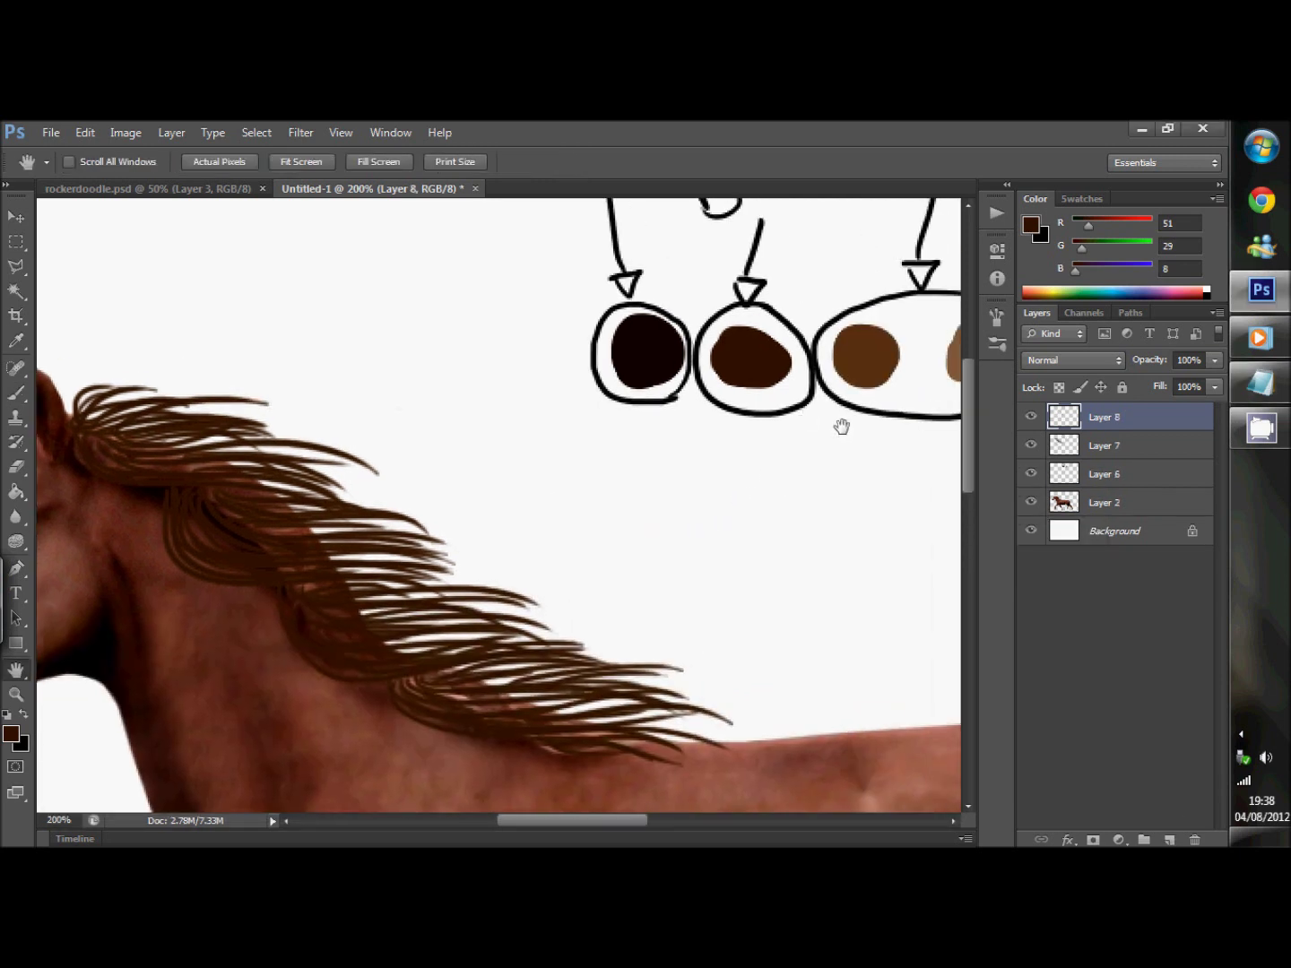
pyautogui.press('i')
pyautogui.click(868, 342)
pyautogui.press('g')
pyautogui.press('h')
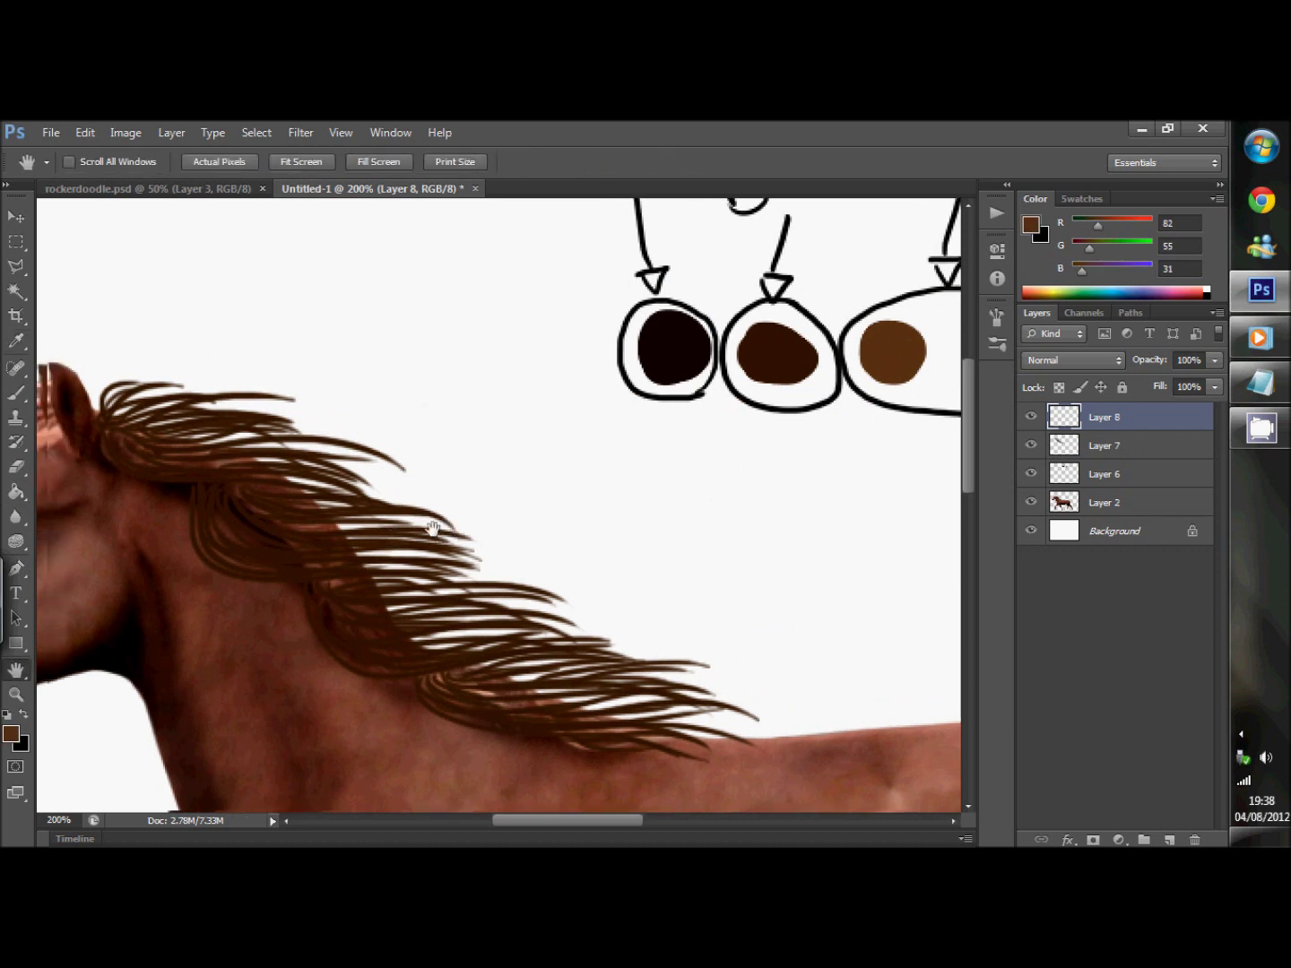
pyautogui.moveTo(401, 535); pyautogui.dragTo(560, 468)
pyautogui.press('b')
pyautogui.click(93, 164)
pyautogui.doubleClick(199, 201)
pyautogui.write('3')
pyautogui.press('Return')
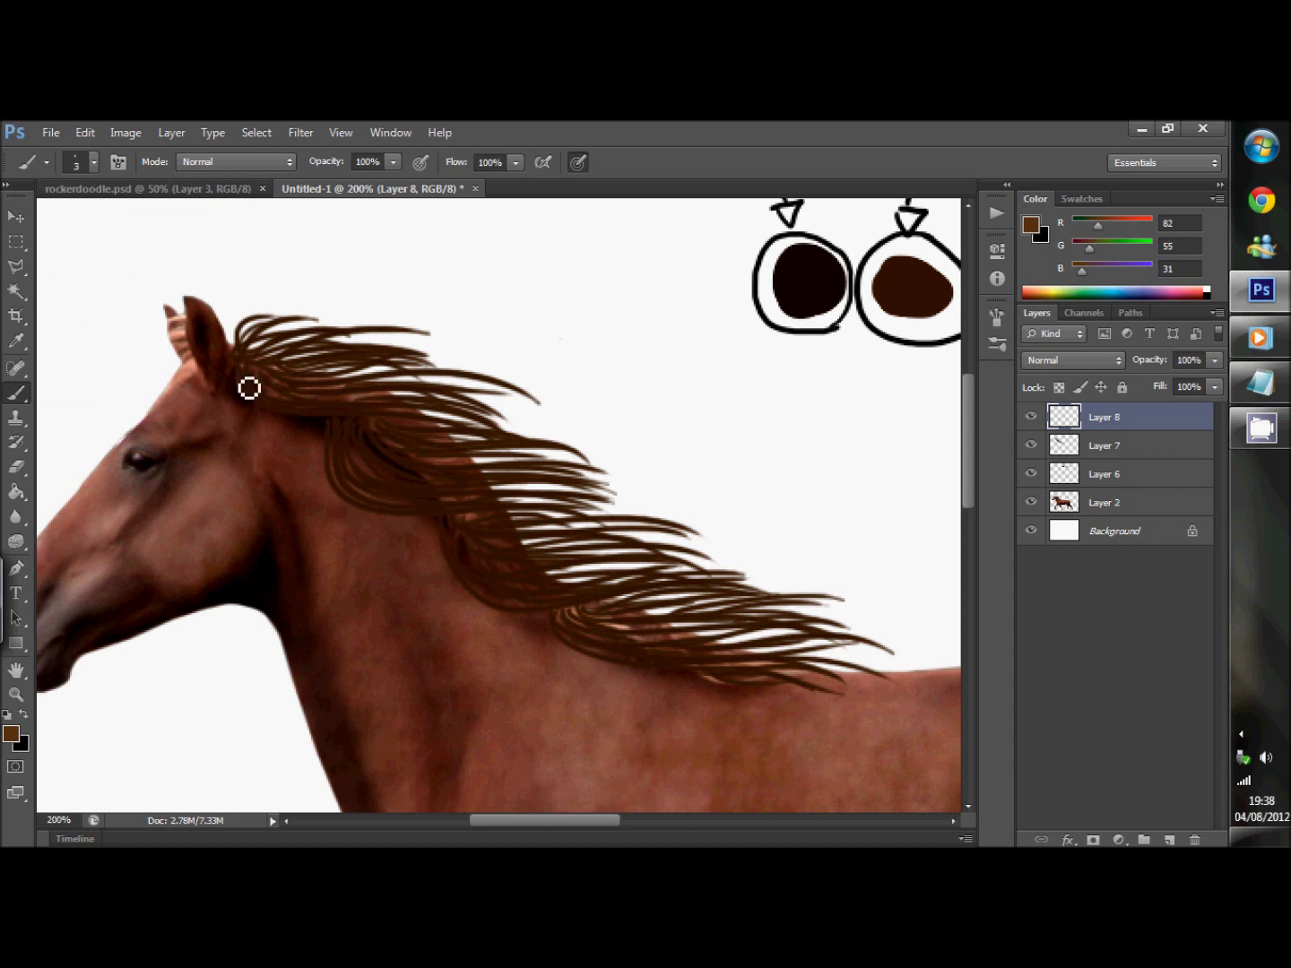
# Paint thin lighter brown strands across the upper, middle and lower mane.
pyautogui.moveTo(278, 400); pyautogui.dragTo(511, 408)
pyautogui.moveTo(433, 404)
pyautogui.mouseDown()
pyautogui.moveTo(265, 364)
pyautogui.moveTo(440, 393)
pyautogui.moveTo(297, 346)
pyautogui.moveTo(267, 367)
pyautogui.moveTo(366, 372)
pyautogui.moveTo(365, 442)
pyautogui.moveTo(420, 441)
pyautogui.moveTo(560, 494)
pyautogui.mouseUp()
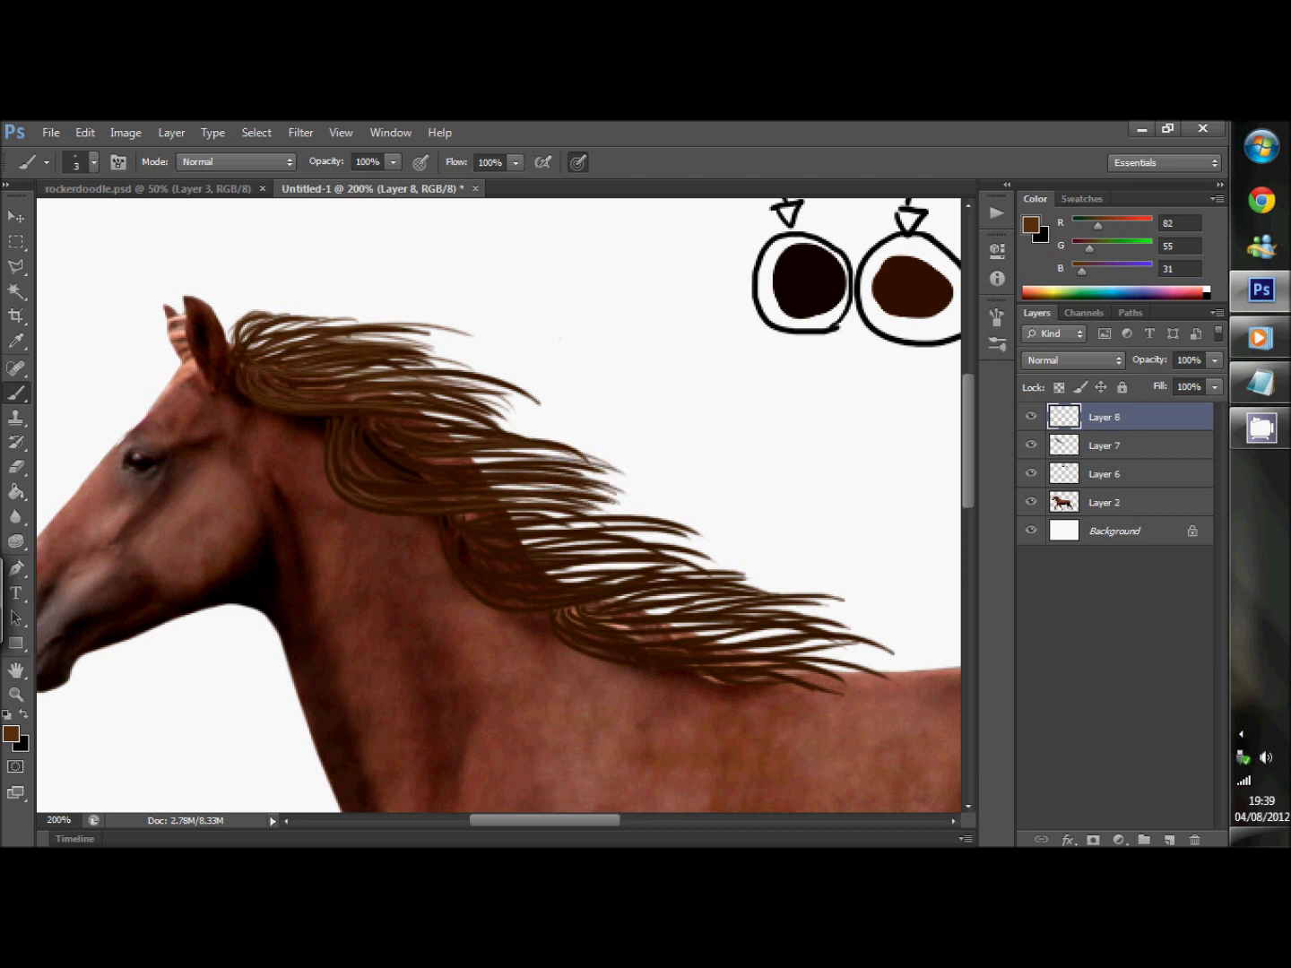
pyautogui.moveTo(407, 432)
pyautogui.mouseDown()
pyautogui.moveTo(477, 479)
pyautogui.moveTo(480, 447)
pyautogui.mouseUp()
pyautogui.moveTo(467, 538)
pyautogui.mouseDown()
pyautogui.moveTo(584, 608)
pyautogui.moveTo(502, 593)
pyautogui.moveTo(649, 553)
pyautogui.moveTo(537, 525)
pyautogui.moveTo(699, 546)
pyautogui.mouseUp()
pyautogui.moveTo(778, 665)
pyautogui.mouseDown()
pyautogui.moveTo(664, 657)
pyautogui.moveTo(597, 625)
pyautogui.moveTo(672, 650)
pyautogui.moveTo(723, 686)
pyautogui.mouseUp()
pyautogui.moveTo(865, 665); pyautogui.dragTo(771, 677)
pyautogui.moveTo(596, 448); pyautogui.dragTo(496, 422)
pyautogui.moveTo(609, 538); pyautogui.dragTo(718, 526)
pyautogui.moveTo(655, 666); pyautogui.dragTo(766, 673)
pyautogui.moveTo(260, 334); pyautogui.dragTo(385, 308)
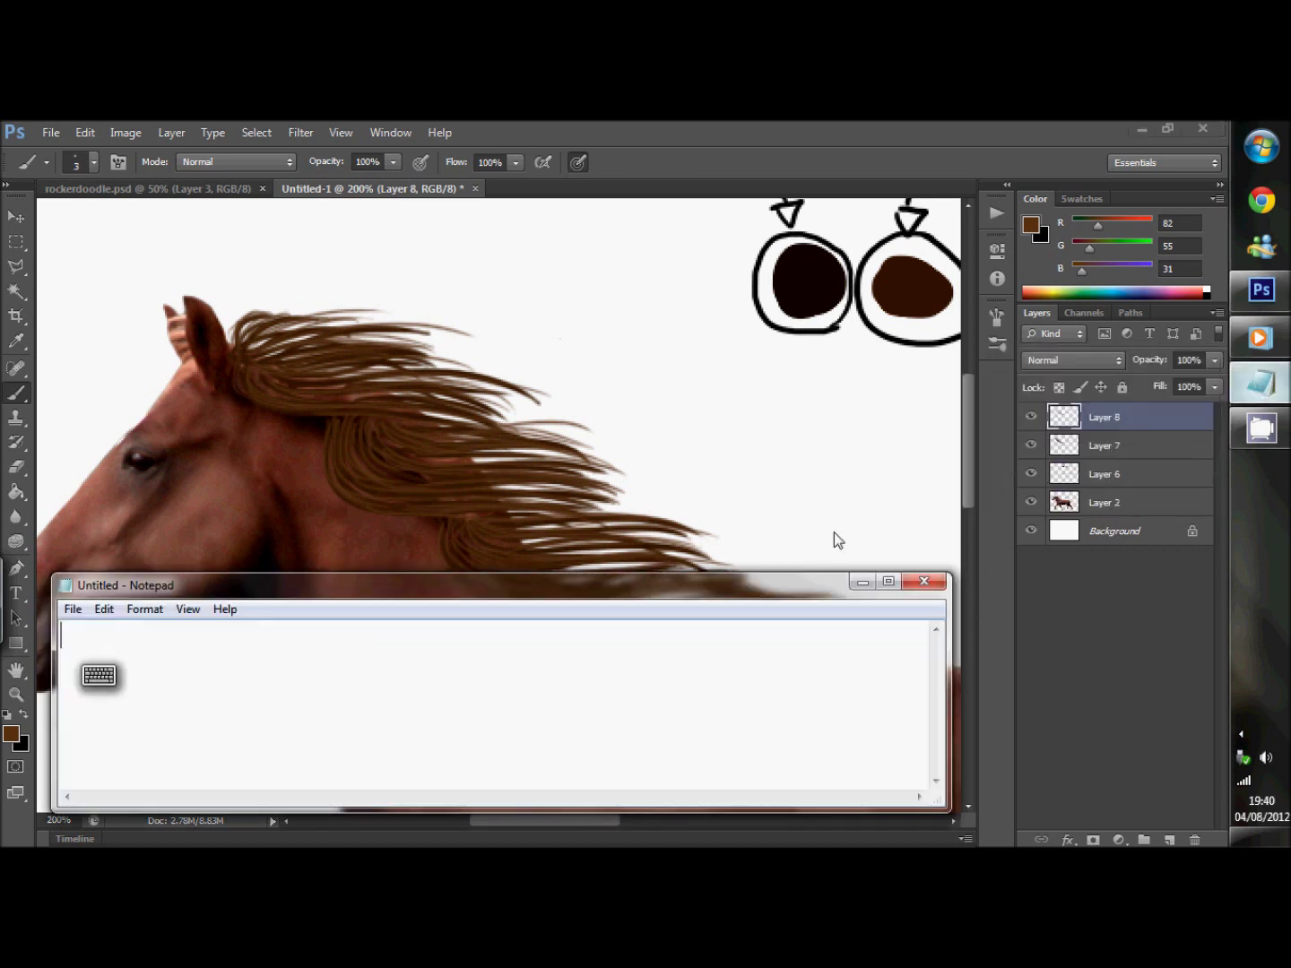
# Write a note to repeat new-layer painting with the lighter, then darker colour, and delete it.
pyautogui.write('AFT')
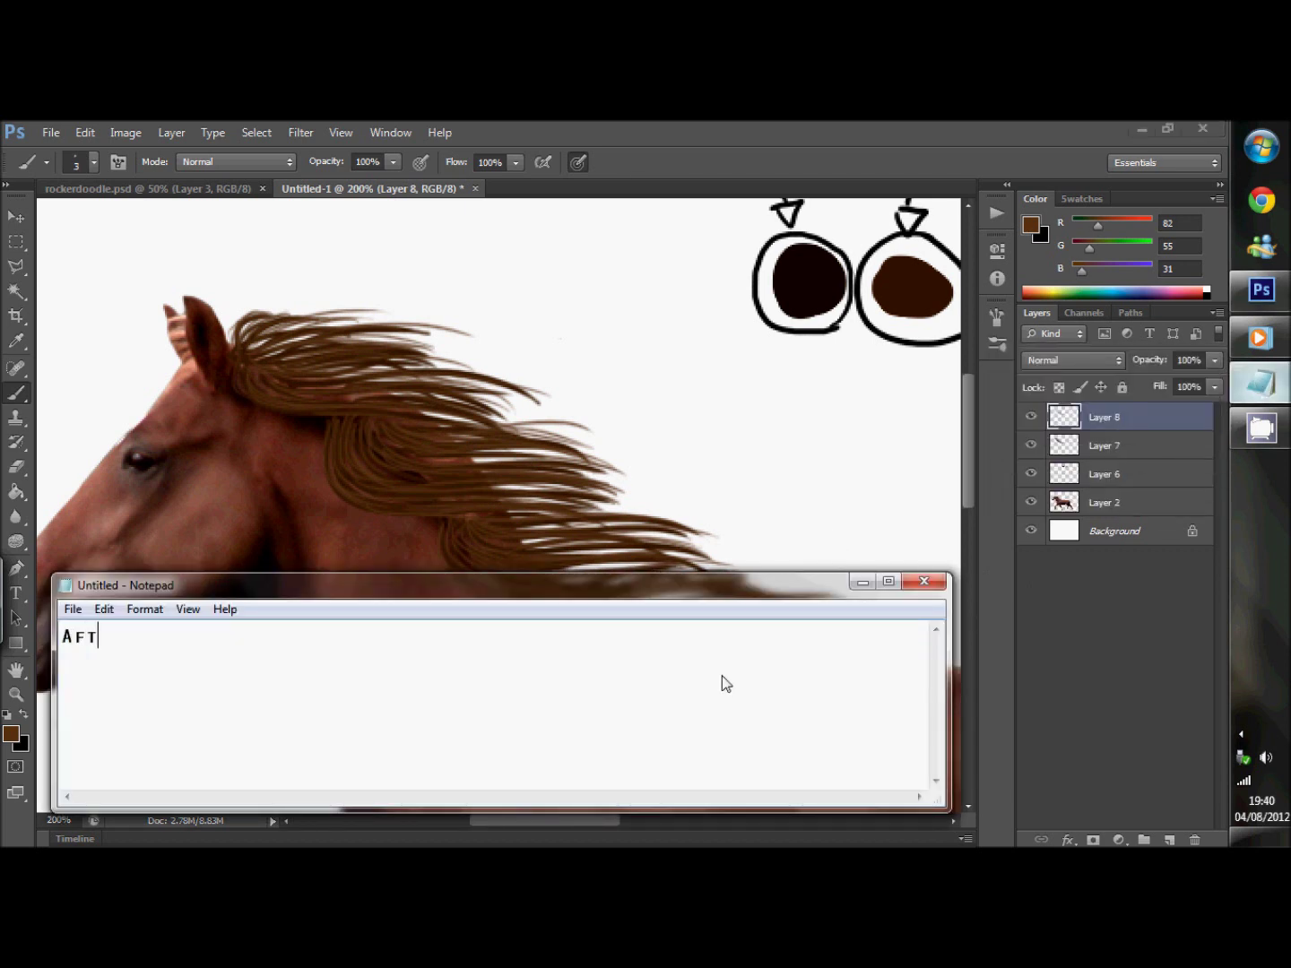
pyautogui.write("OU'VE DON")
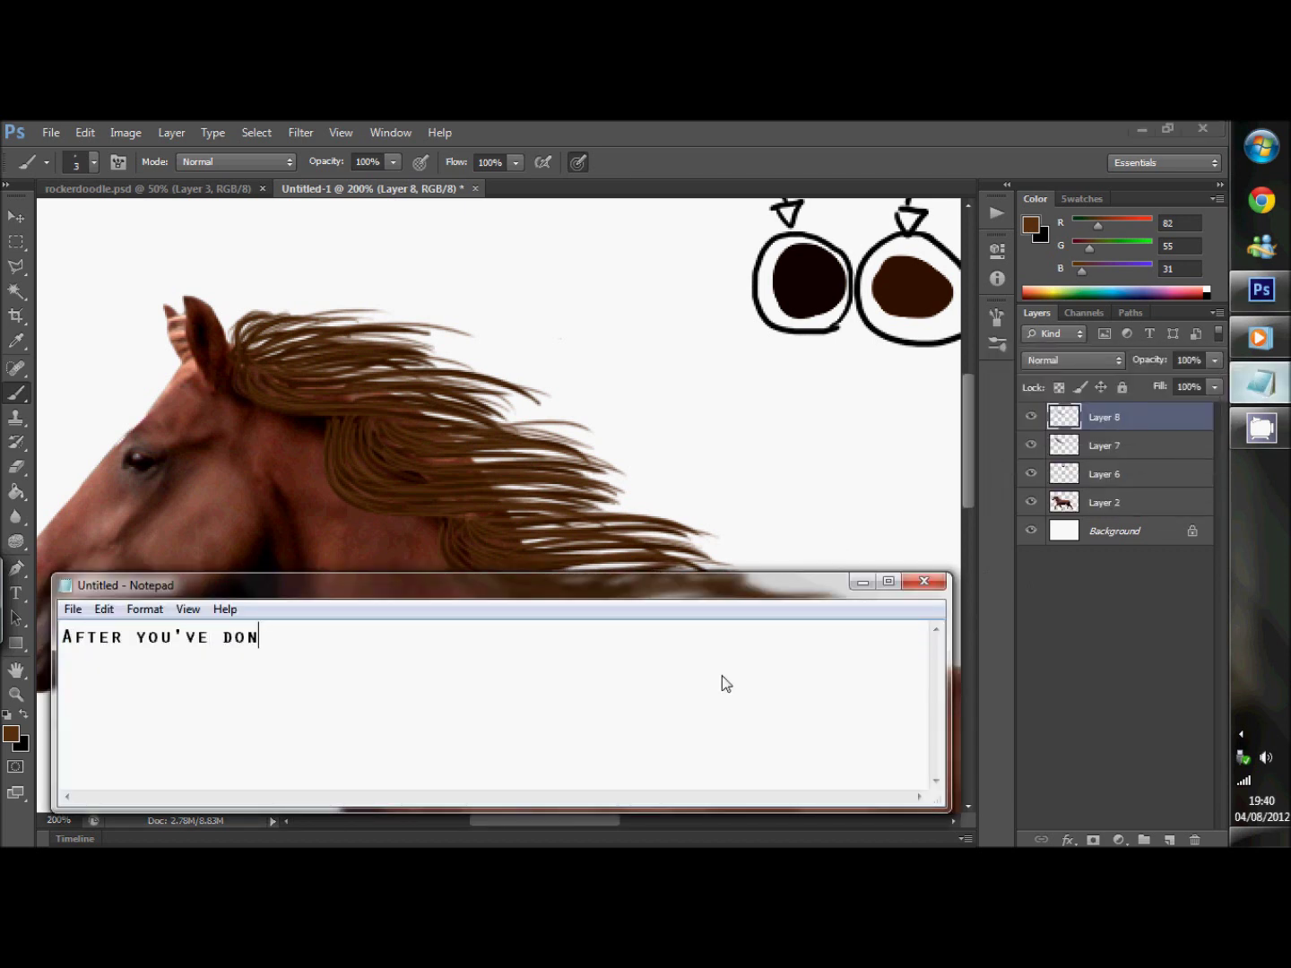
pyautogui.write(' THIS, RE')
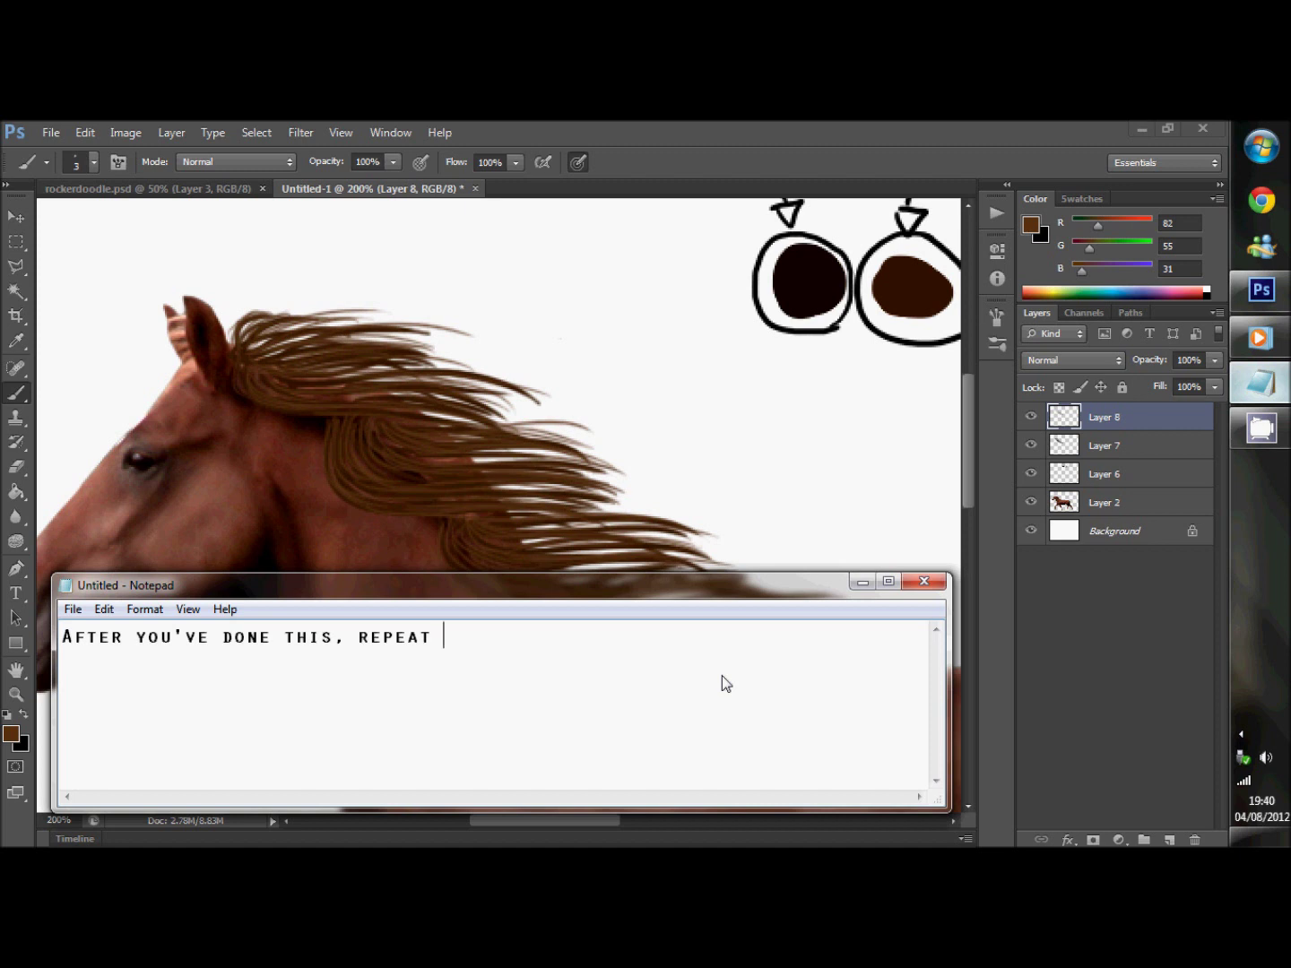
pyautogui.write('REATE NEW LAYER AND PAINT) WITH YOUR ')
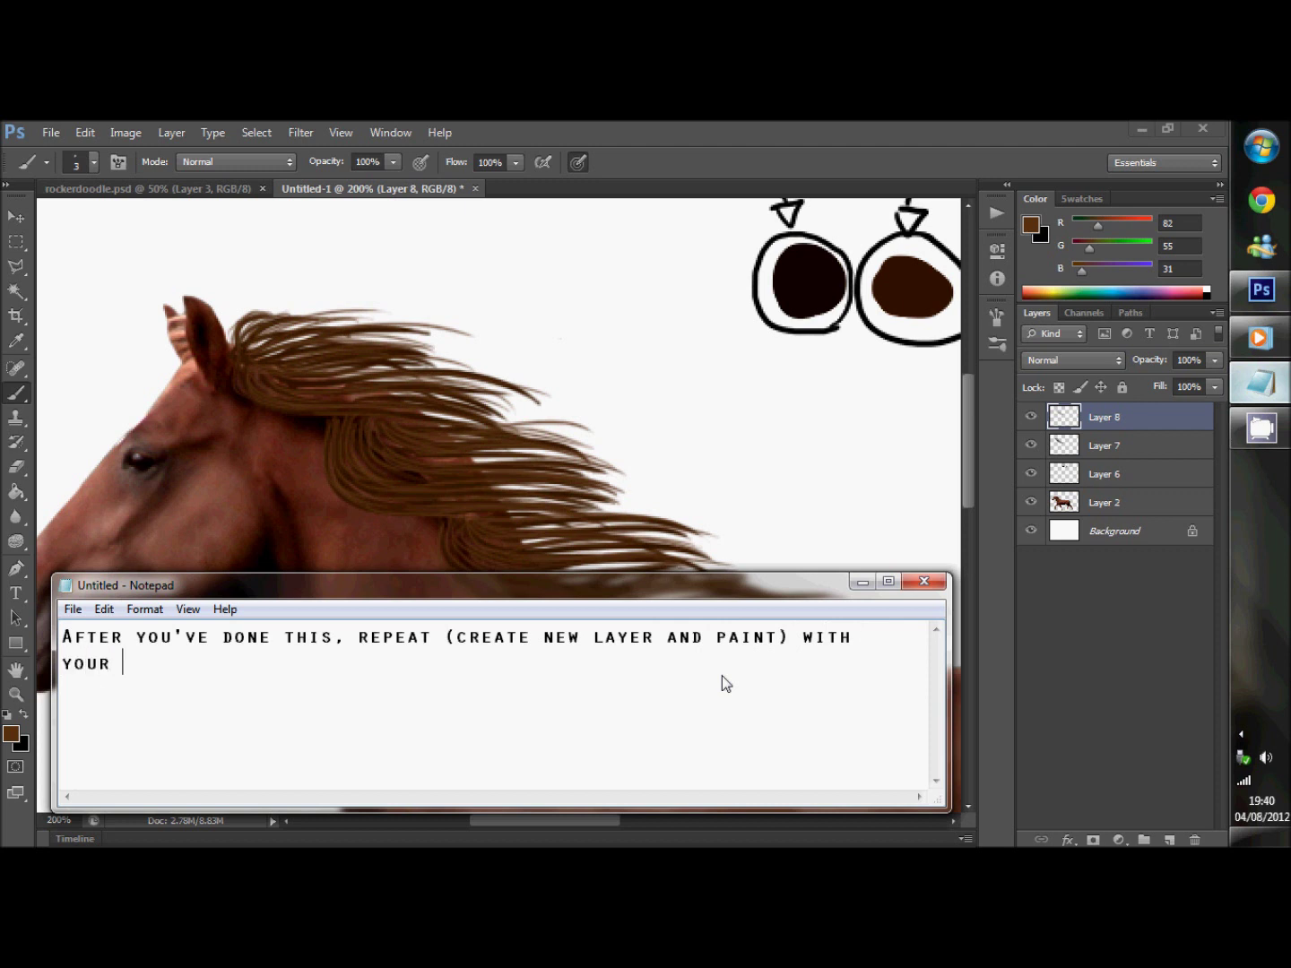
pyautogui.write('LIGHTER COLOUR')
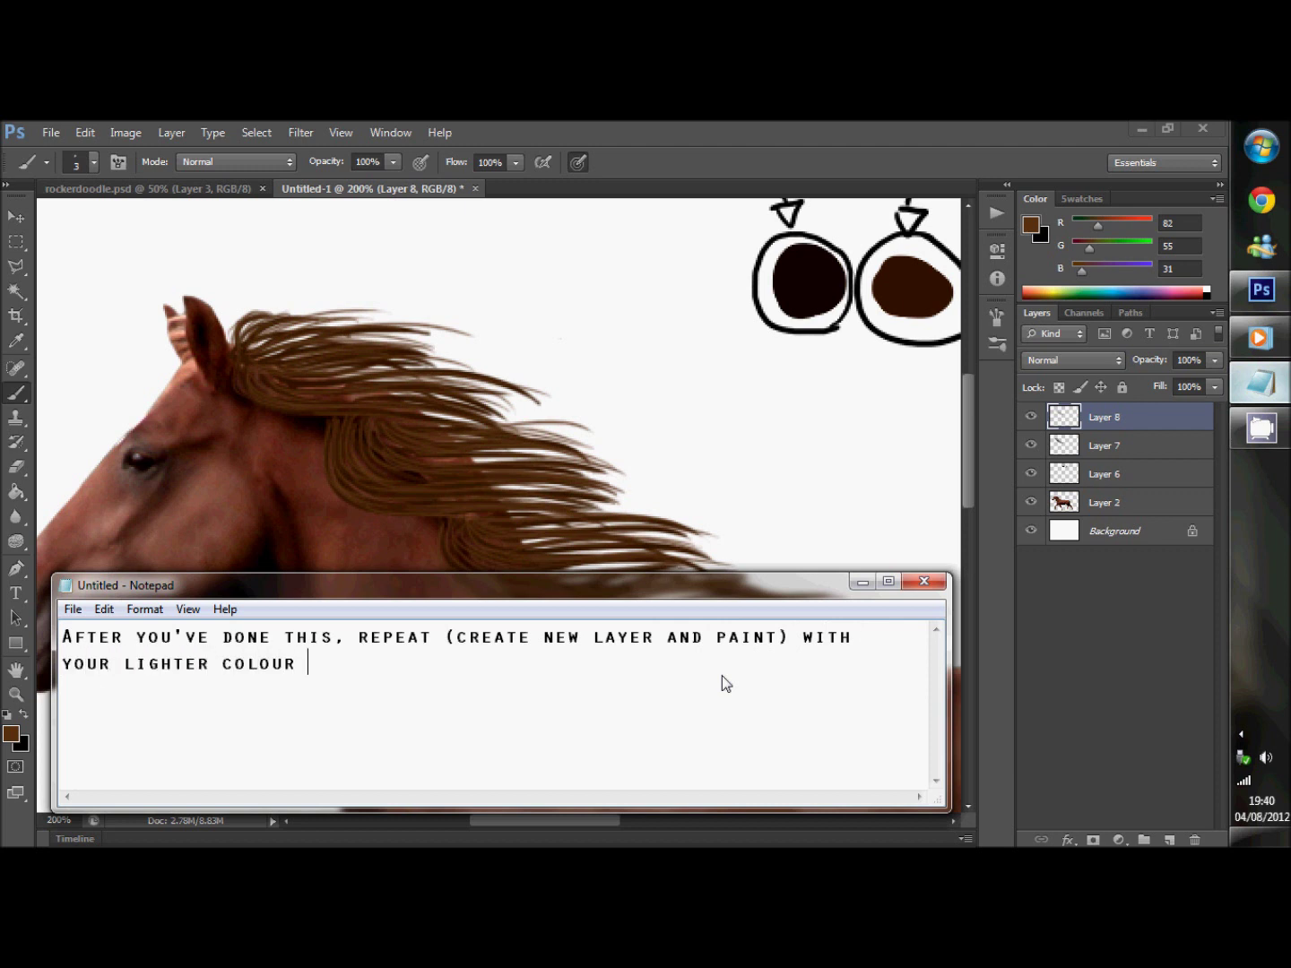
pyautogui.write('HEN Y')
pyautogui.write('DARKER COLOUR.')
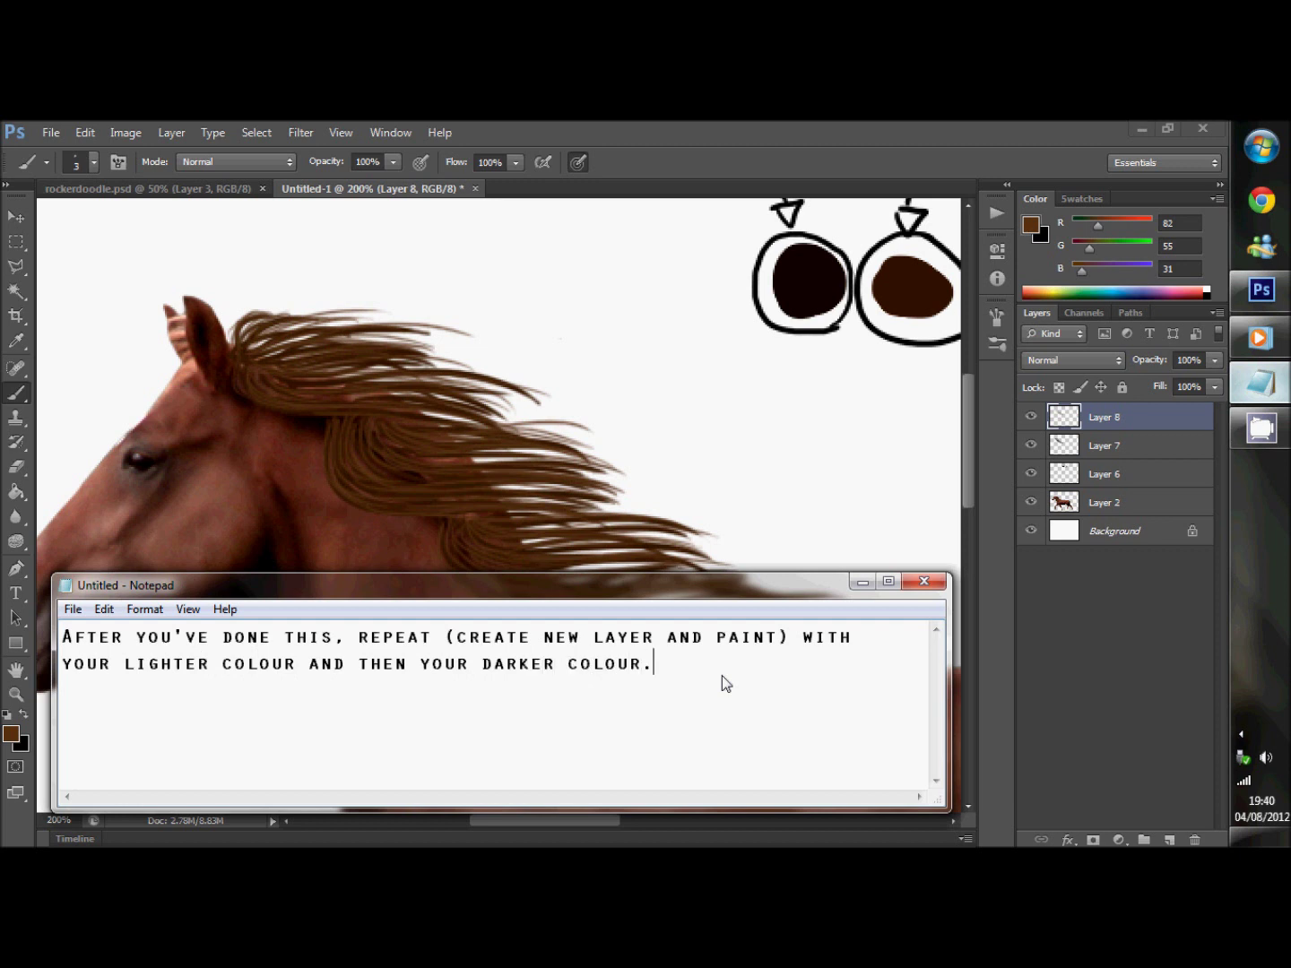
pyautogui.moveTo(723, 675)
pyautogui.mouseDown()
pyautogui.moveTo(441, 630)
pyautogui.moveTo(60, 634)
pyautogui.mouseUp()
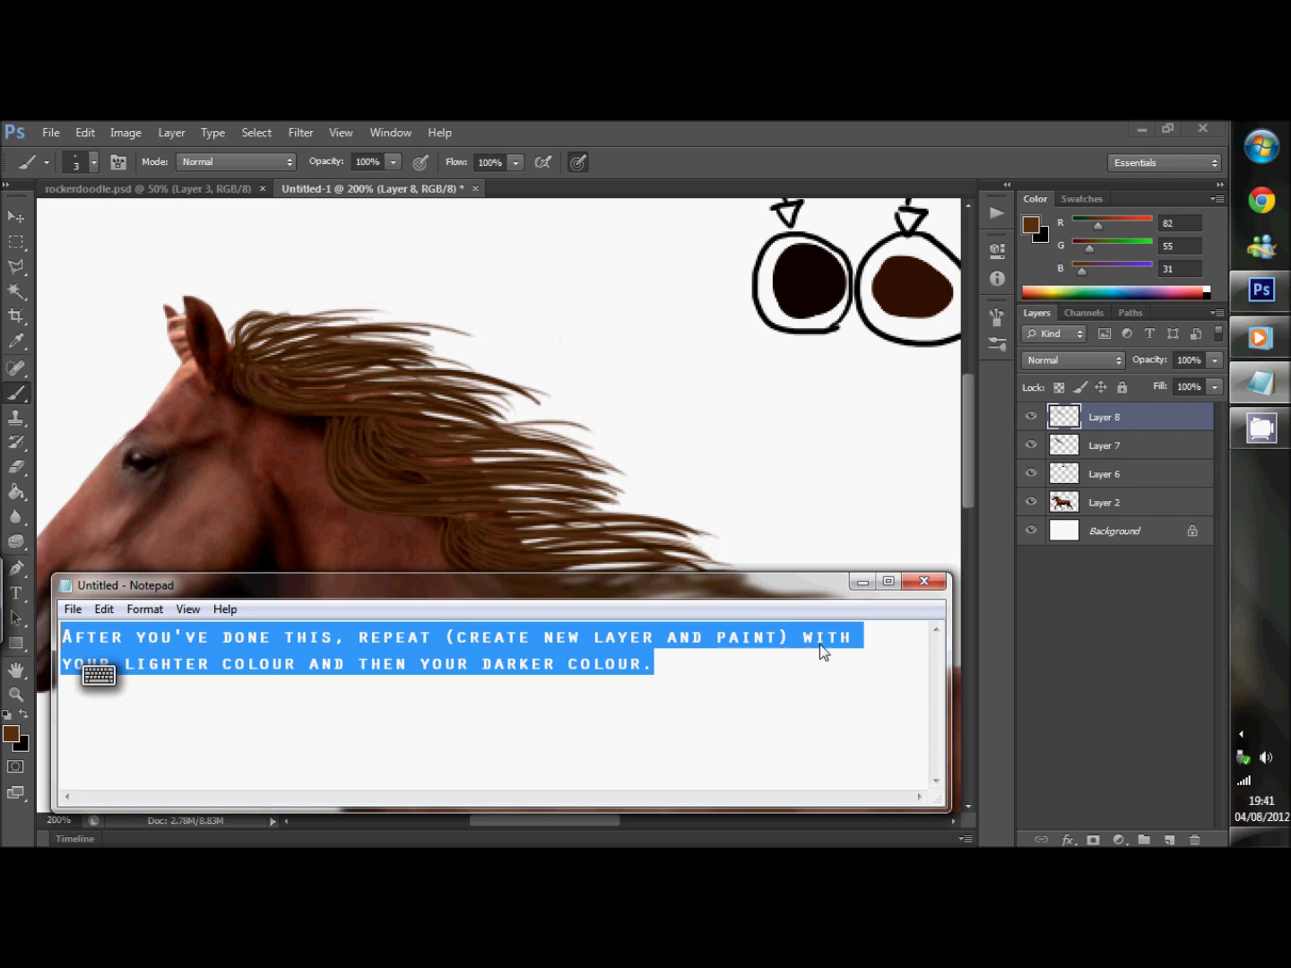
pyautogui.press('Delete')
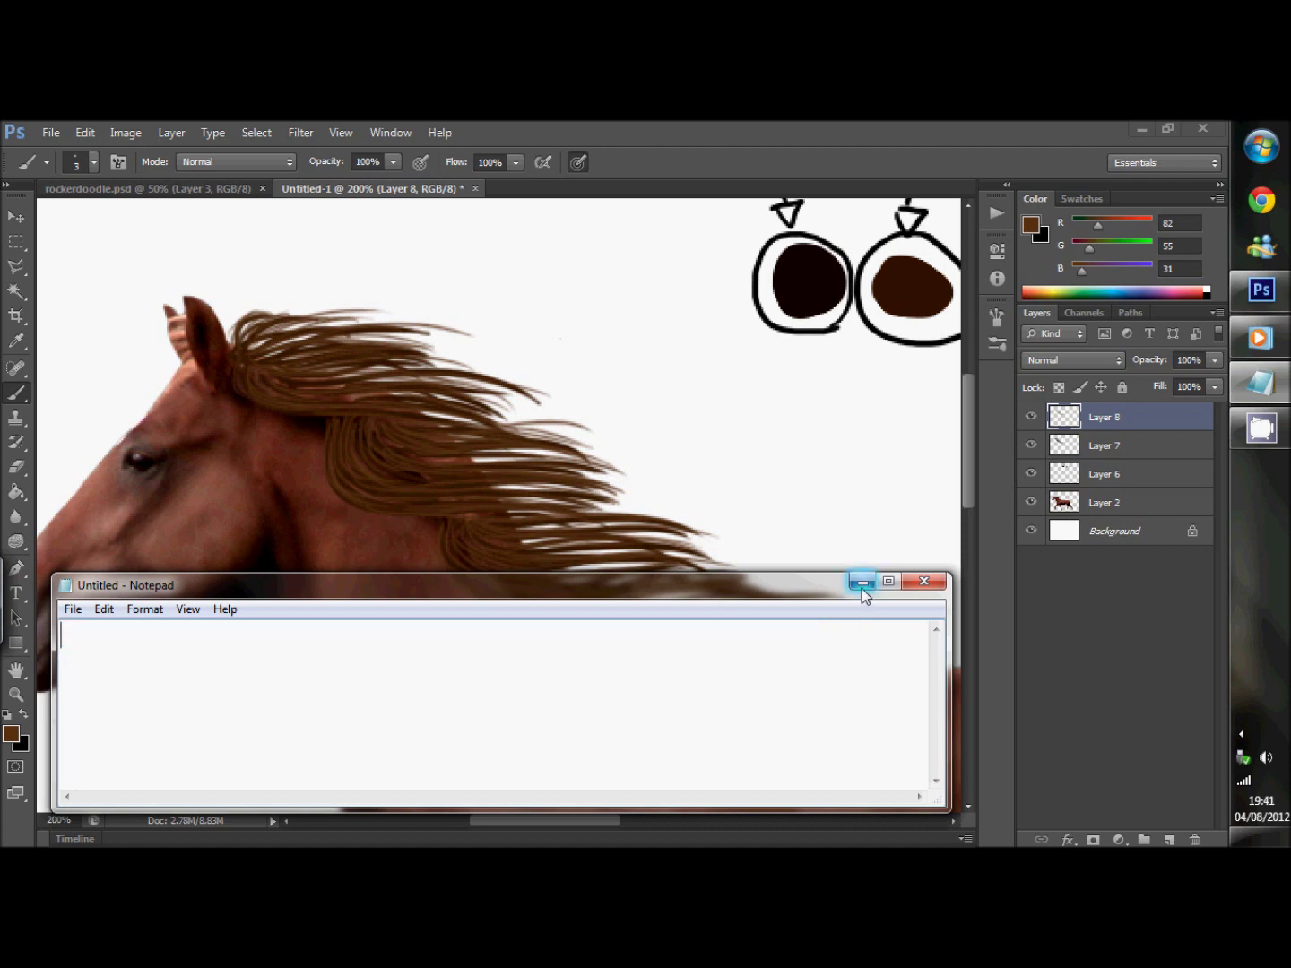
# Add a new layer and sample the light brown from a Base colour swatch.
pyautogui.click(862, 582)
pyautogui.click(1169, 840)
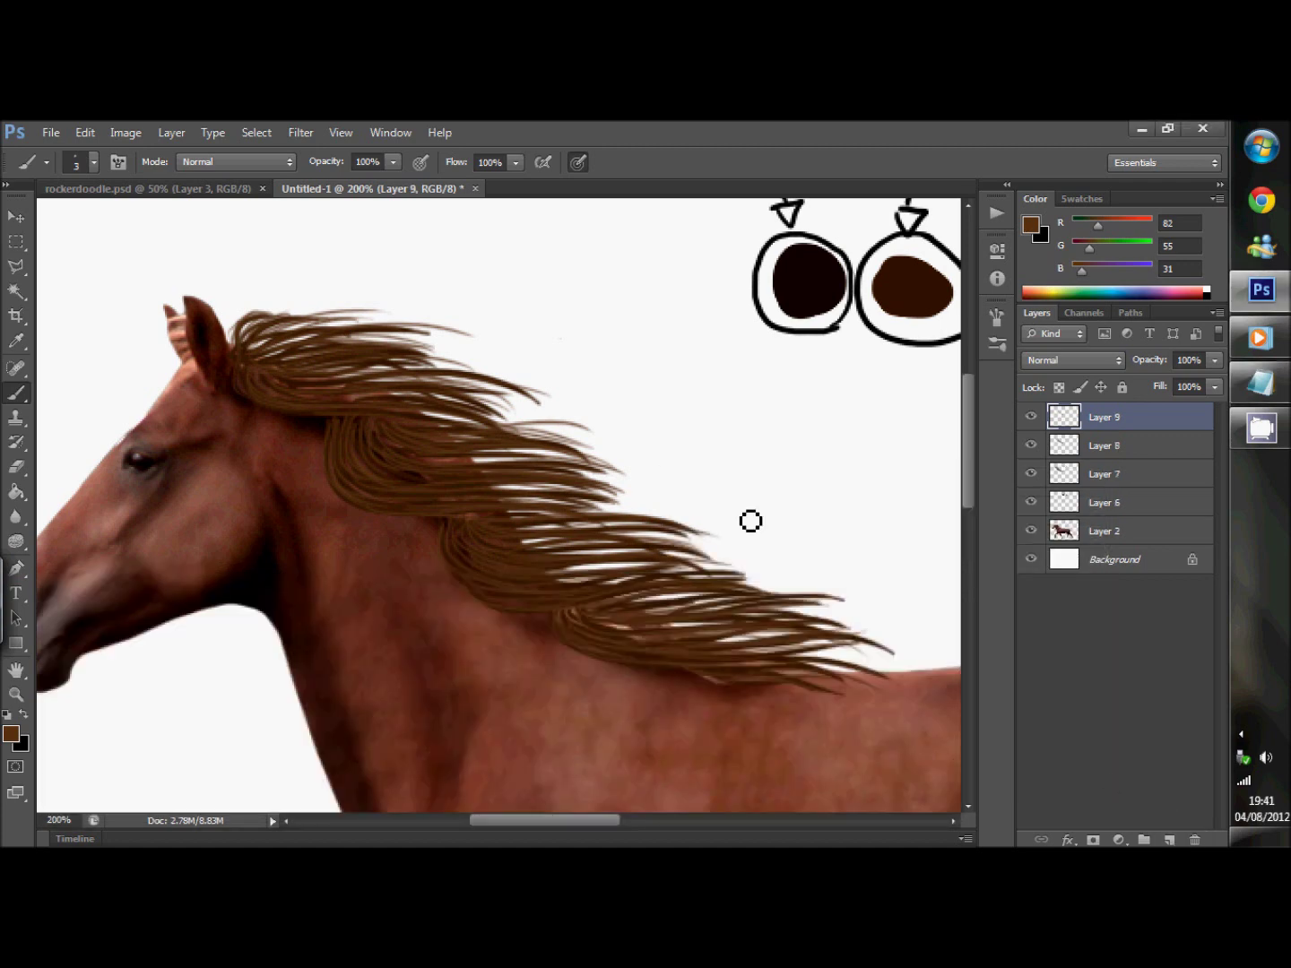
pyautogui.press('h')
pyautogui.moveTo(755, 502); pyautogui.dragTo(709, 498)
pyautogui.press('i')
pyautogui.click(931, 394)
pyautogui.press('h')
pyautogui.moveTo(453, 553); pyautogui.dragTo(562, 504)
pyautogui.press('b')
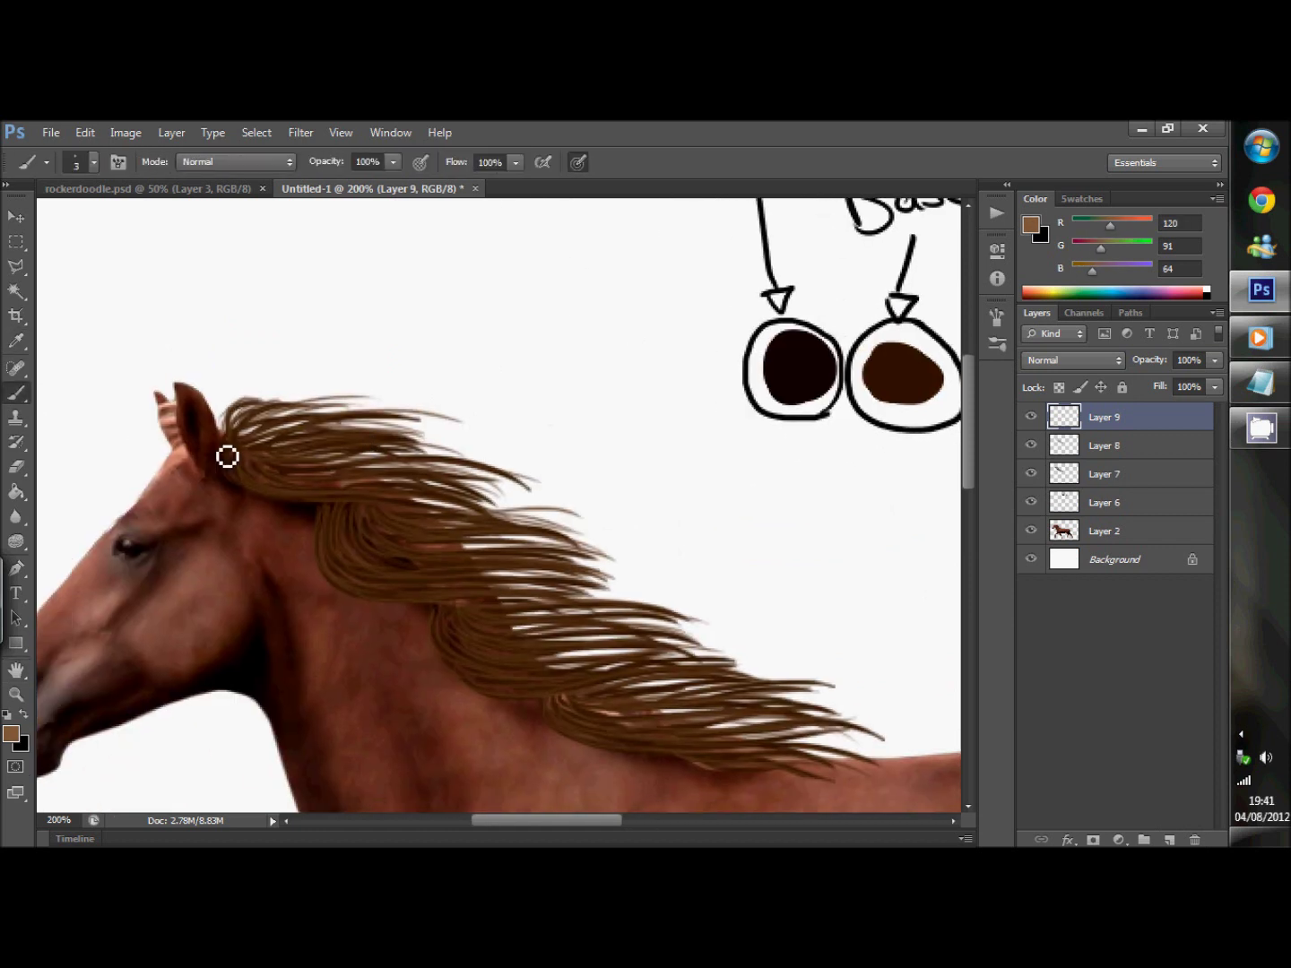
# Brush light brown strands along the upper, middle and lower mane.
pyautogui.moveTo(260, 453)
pyautogui.mouseDown()
pyautogui.moveTo(453, 419)
pyautogui.moveTo(372, 409)
pyautogui.mouseUp()
pyautogui.moveTo(231, 401); pyautogui.dragTo(304, 394)
pyautogui.moveTo(235, 459); pyautogui.dragTo(440, 440)
pyautogui.moveTo(333, 521); pyautogui.dragTo(484, 583)
pyautogui.moveTo(372, 512)
pyautogui.mouseDown()
pyautogui.moveTo(602, 574)
pyautogui.moveTo(546, 520)
pyautogui.moveTo(562, 538)
pyautogui.moveTo(386, 582)
pyautogui.moveTo(502, 615)
pyautogui.moveTo(574, 564)
pyautogui.moveTo(426, 567)
pyautogui.moveTo(542, 583)
pyautogui.mouseUp()
pyautogui.moveTo(444, 650); pyautogui.dragTo(624, 699)
pyautogui.moveTo(489, 619); pyautogui.dragTo(704, 642)
pyautogui.moveTo(567, 668); pyautogui.dragTo(714, 652)
# Fill pale gaps in the lower mane and add light strands at the mane tip.
pyautogui.moveTo(464, 622); pyautogui.dragTo(582, 669)
pyautogui.moveTo(501, 673); pyautogui.dragTo(664, 648)
pyautogui.moveTo(565, 706); pyautogui.dragTo(865, 721)
pyautogui.moveTo(724, 688); pyautogui.dragTo(869, 704)
pyautogui.moveTo(730, 767); pyautogui.dragTo(901, 738)
pyautogui.moveTo(436, 462); pyautogui.dragTo(528, 452)
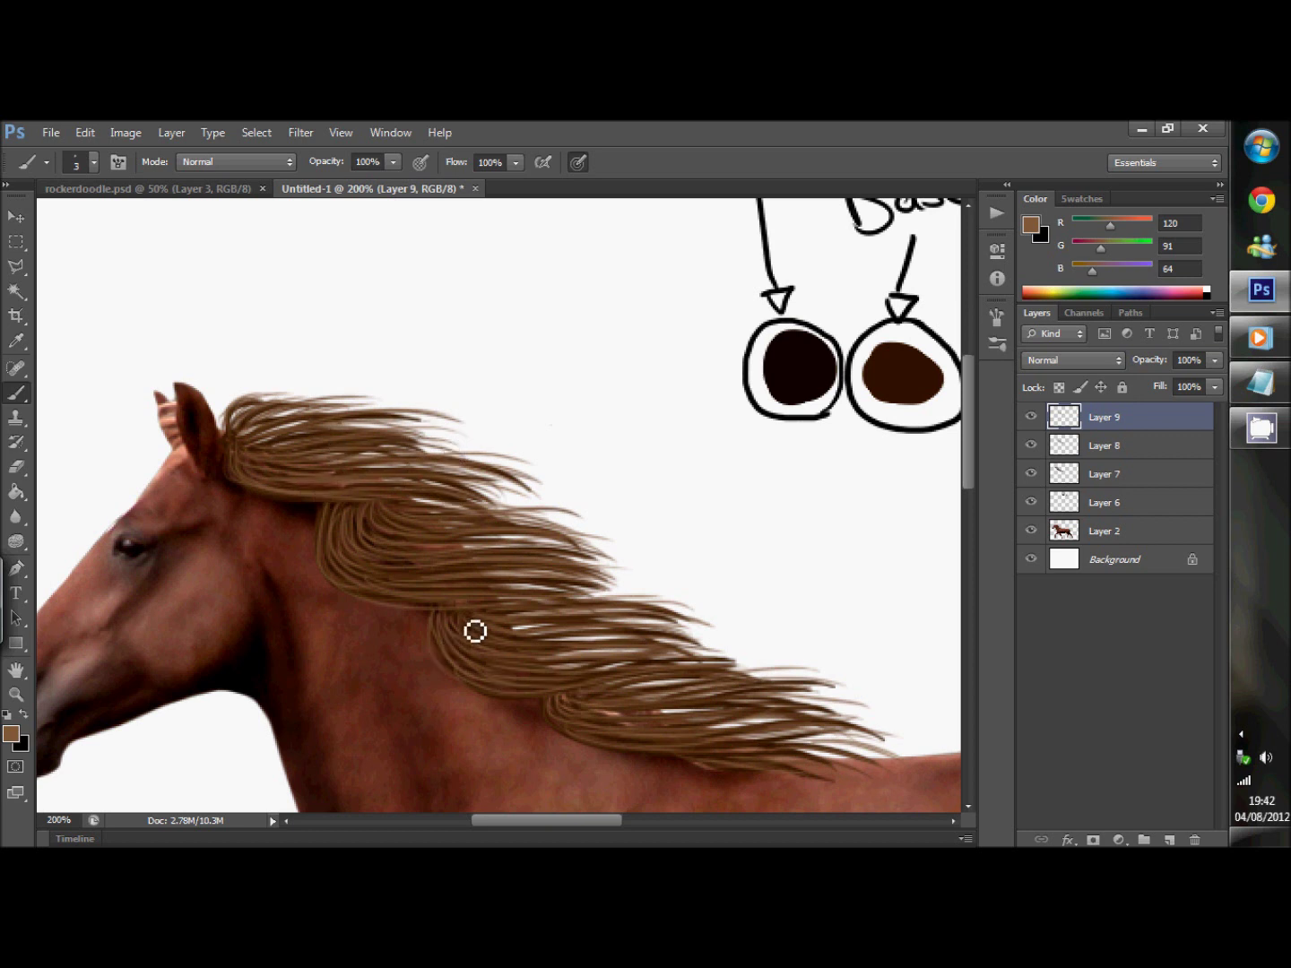
pyautogui.press('ctrl')
# On a new Layer 10, sample the darkest brown and paint 3 px dark strands along the upper mane.
pyautogui.hotkey('ctrl', 'shift', 'alt', 'n')
pyautogui.keyDown('alt'); pyautogui.click(692, 417); pyautogui.keyUp('alt')
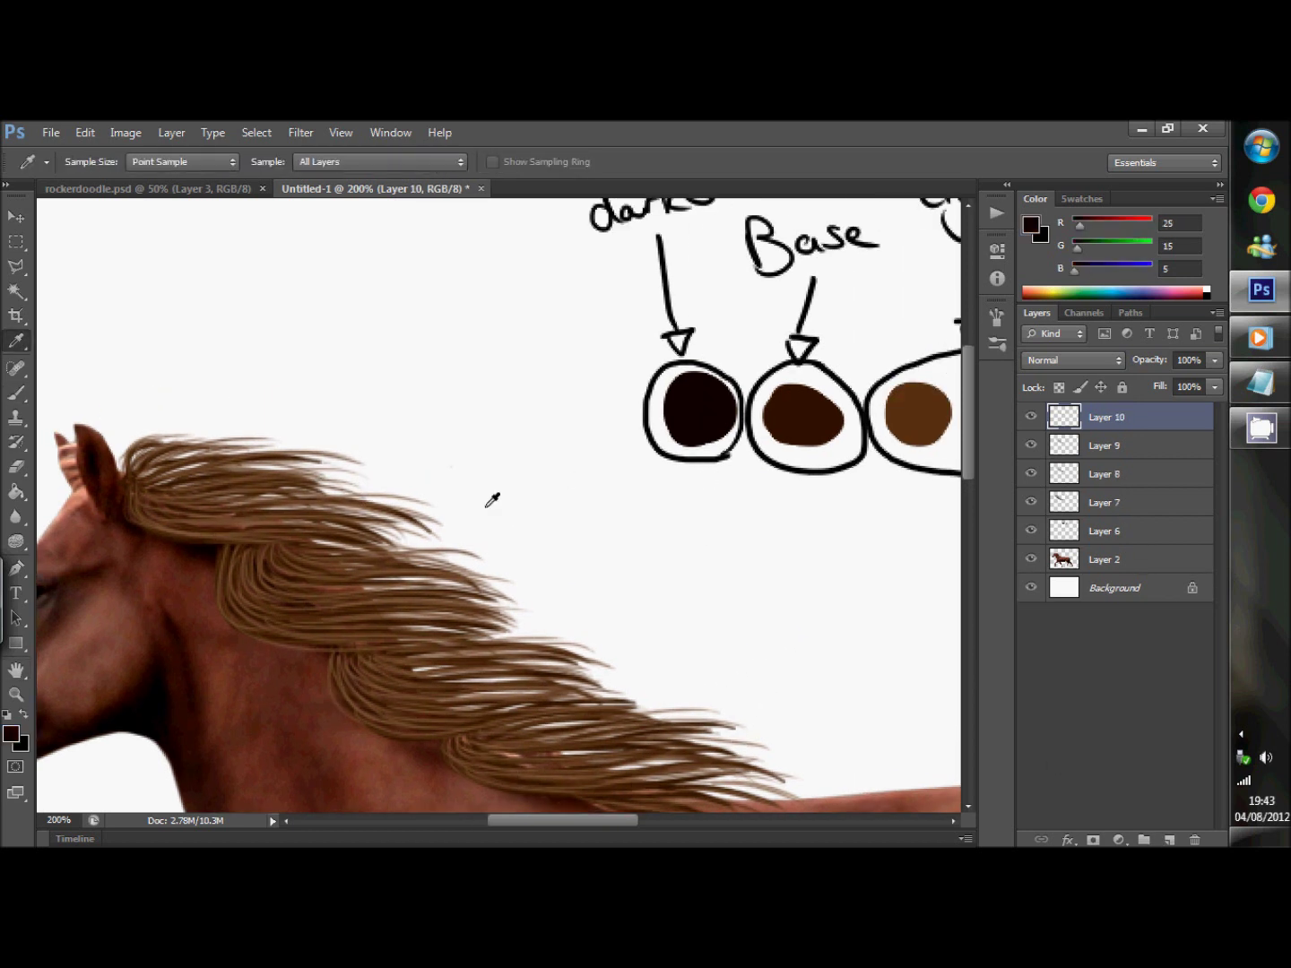
pyautogui.moveTo(238, 421); pyautogui.dragTo(529, 430)
pyautogui.moveTo(283, 391)
pyautogui.mouseDown()
pyautogui.moveTo(471, 368)
pyautogui.moveTo(413, 367)
pyautogui.mouseUp()
pyautogui.moveTo(233, 444); pyautogui.dragTo(412, 447)
pyautogui.moveTo(230, 395); pyautogui.dragTo(328, 363)
pyautogui.moveTo(248, 369); pyautogui.dragTo(393, 344)
pyautogui.moveTo(296, 423); pyautogui.dragTo(498, 403)
pyautogui.moveTo(349, 461); pyautogui.dragTo(477, 454)
# Paint dark strands across the middle of the mane and into its curl.
pyautogui.moveTo(359, 534); pyautogui.dragTo(614, 524)
pyautogui.moveTo(397, 491); pyautogui.dragTo(587, 457)
pyautogui.moveTo(457, 528)
pyautogui.mouseDown()
pyautogui.moveTo(605, 497)
pyautogui.moveTo(613, 522)
pyautogui.mouseUp()
pyautogui.moveTo(323, 464)
pyautogui.mouseDown()
pyautogui.moveTo(388, 520)
pyautogui.moveTo(533, 528)
pyautogui.mouseUp()
pyautogui.moveTo(371, 475)
pyautogui.mouseDown()
pyautogui.moveTo(457, 459)
pyautogui.moveTo(332, 511)
pyautogui.moveTo(549, 562)
pyautogui.mouseUp()
pyautogui.moveTo(452, 493); pyautogui.dragTo(561, 499)
pyautogui.moveTo(444, 631); pyautogui.dragTo(691, 632)
pyautogui.moveTo(501, 573); pyautogui.dragTo(650, 568)
# Finish dark strands through the lower mane curl and along its lower edge.
pyautogui.moveTo(551, 594); pyautogui.dragTo(760, 585)
pyautogui.moveTo(557, 565); pyautogui.dragTo(707, 549)
pyautogui.moveTo(530, 632); pyautogui.dragTo(698, 610)
pyautogui.moveTo(472, 603)
pyautogui.mouseDown()
pyautogui.moveTo(596, 614)
pyautogui.moveTo(551, 577)
pyautogui.moveTo(435, 623)
pyautogui.moveTo(602, 581)
pyautogui.moveTo(581, 621)
pyautogui.moveTo(717, 709)
pyautogui.moveTo(816, 687)
pyautogui.mouseUp()
pyautogui.moveTo(643, 682); pyautogui.dragTo(861, 659)
pyautogui.moveTo(602, 689)
pyautogui.mouseDown()
pyautogui.moveTo(739, 674)
pyautogui.moveTo(710, 682)
pyautogui.mouseUp()
pyautogui.moveTo(545, 660); pyautogui.dragTo(682, 673)
pyautogui.moveTo(692, 731); pyautogui.dragTo(838, 723)
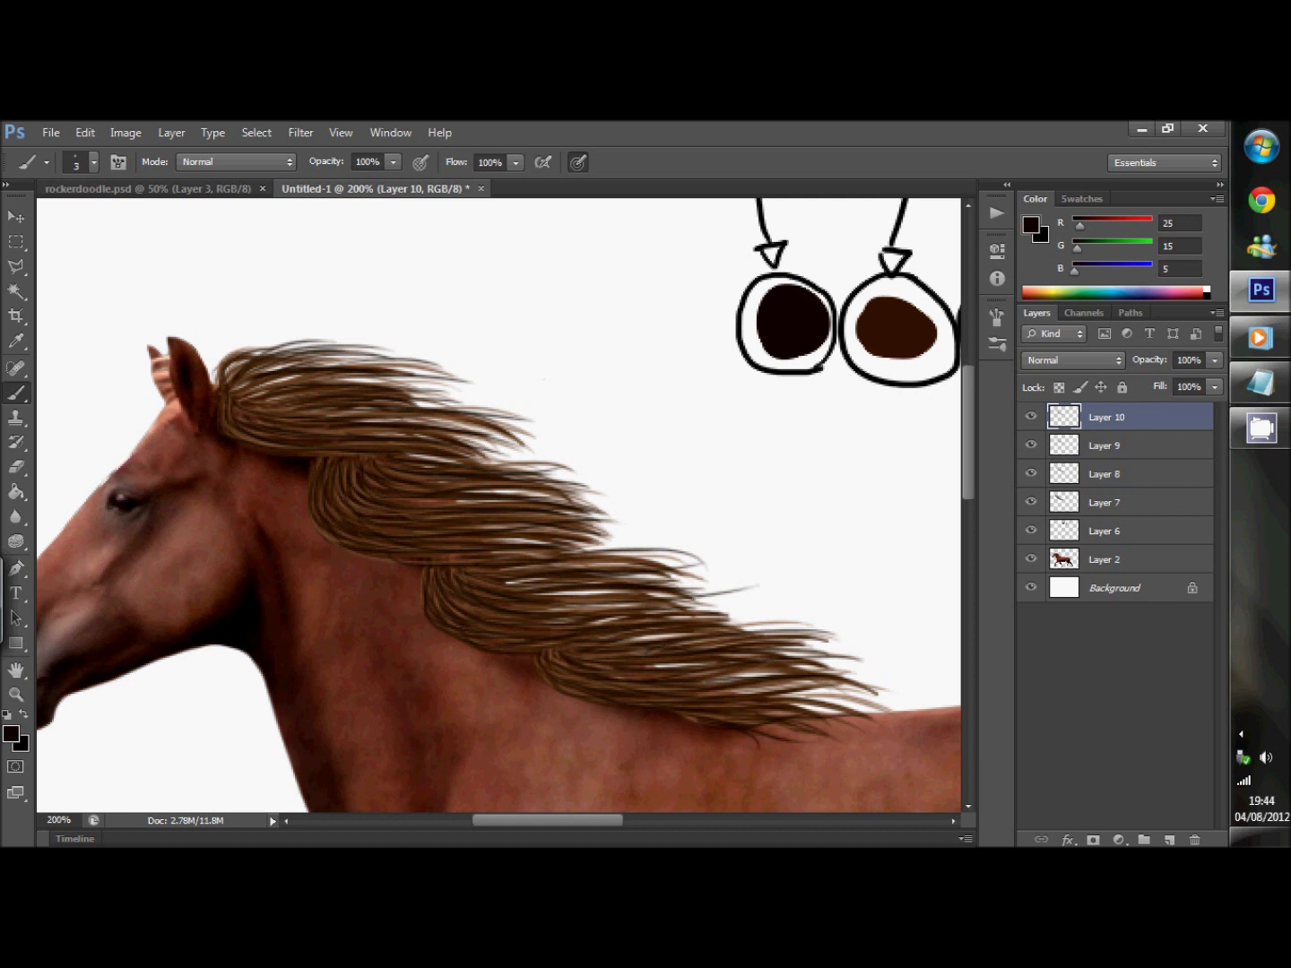
pyautogui.click(1259, 382)
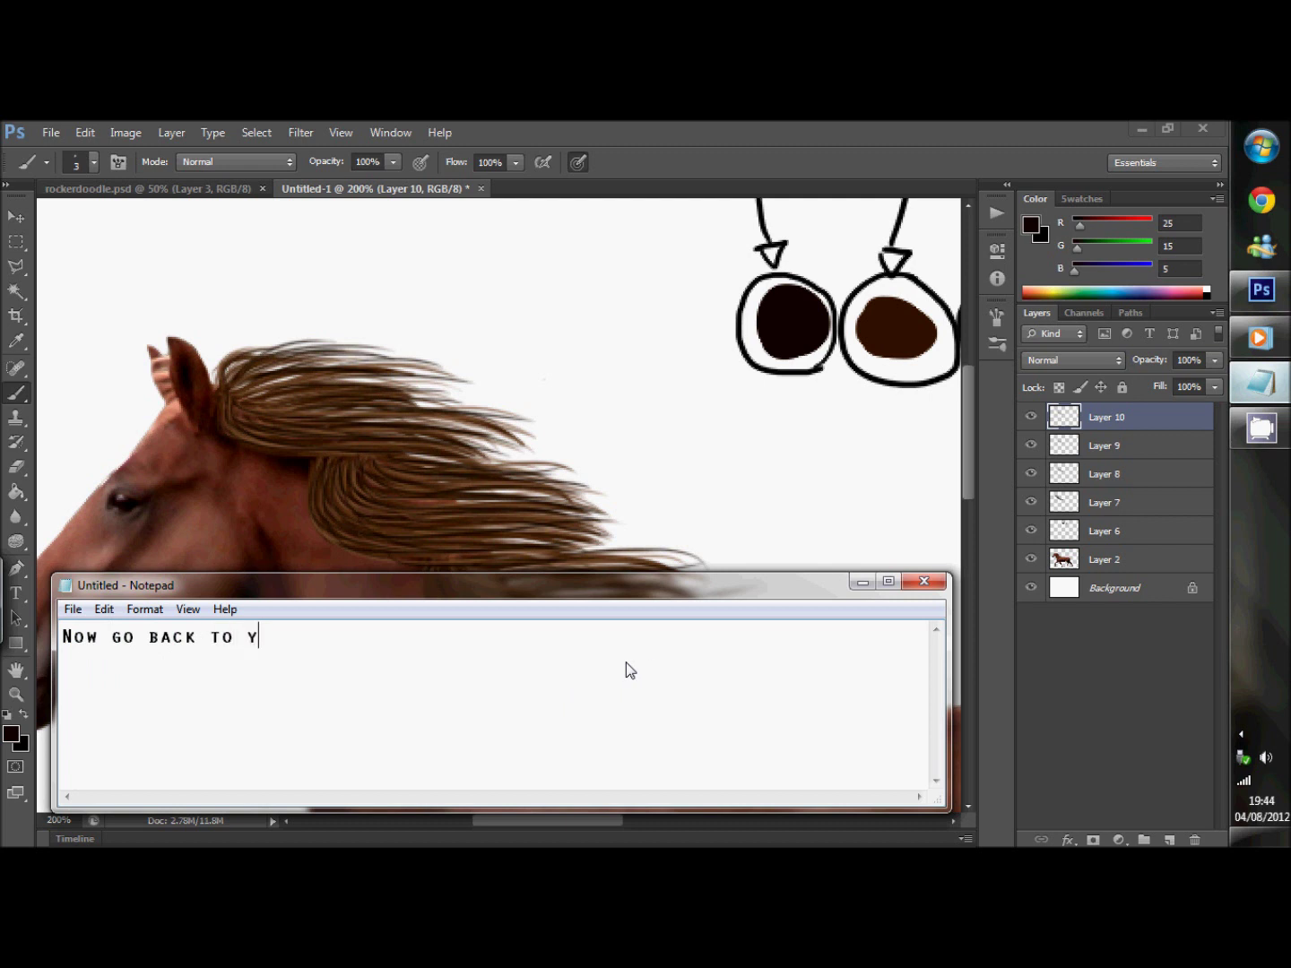
# Type the tip about filling mane gaps on the base layer with a hard round brush.
pyautogui.write('ou rbas')
pyautogui.press('BackSpace')
pyautogui.press('BackSpace')
pyautogui.press('BackSpace')
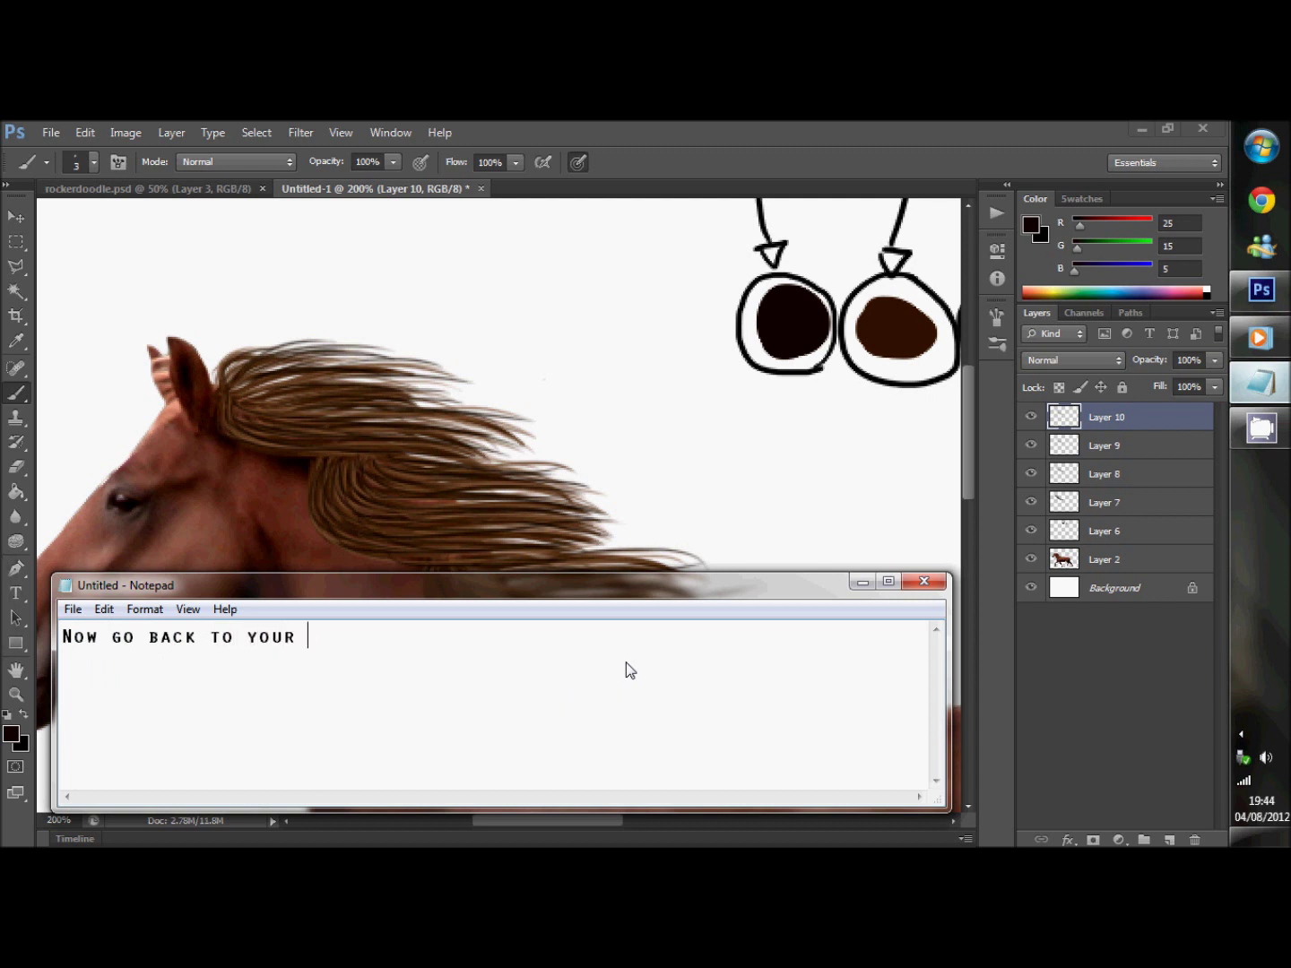
pyautogui.write('yer. Select y')
pyautogui.write('our base colour to')
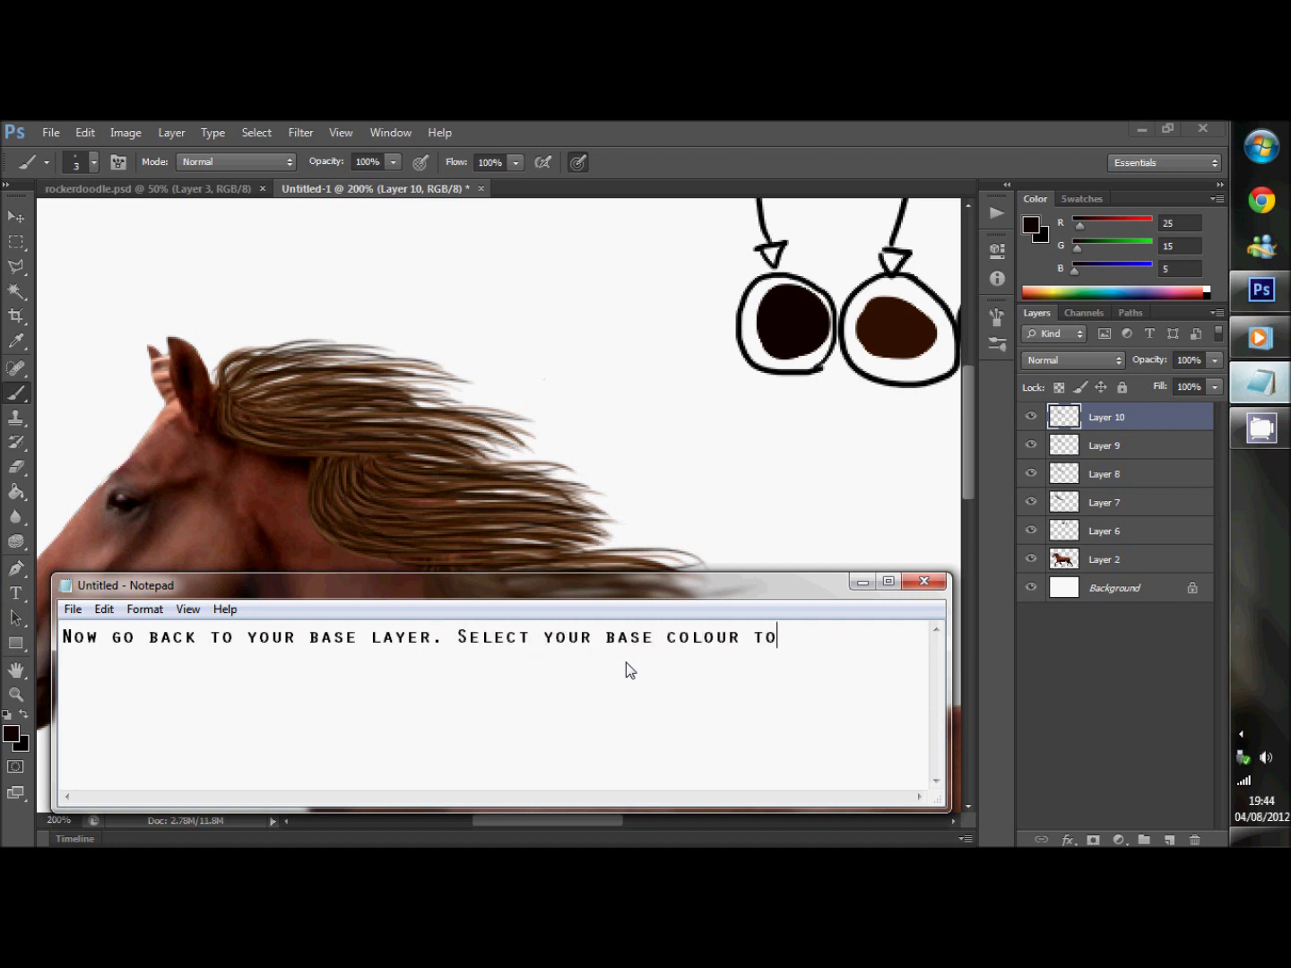
pyautogui.write('goi')
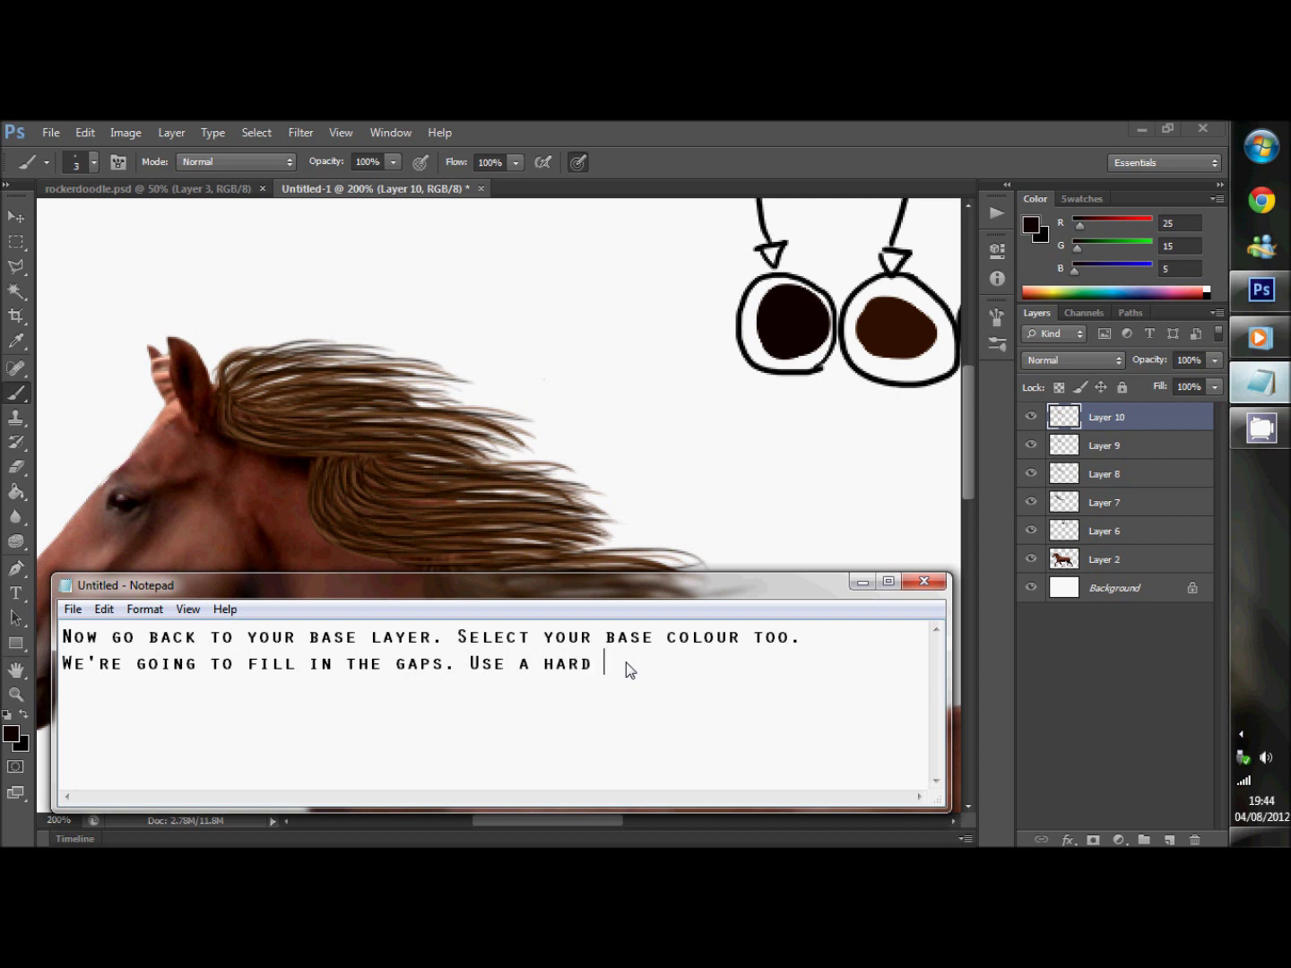
pyautogui.write('ush but')
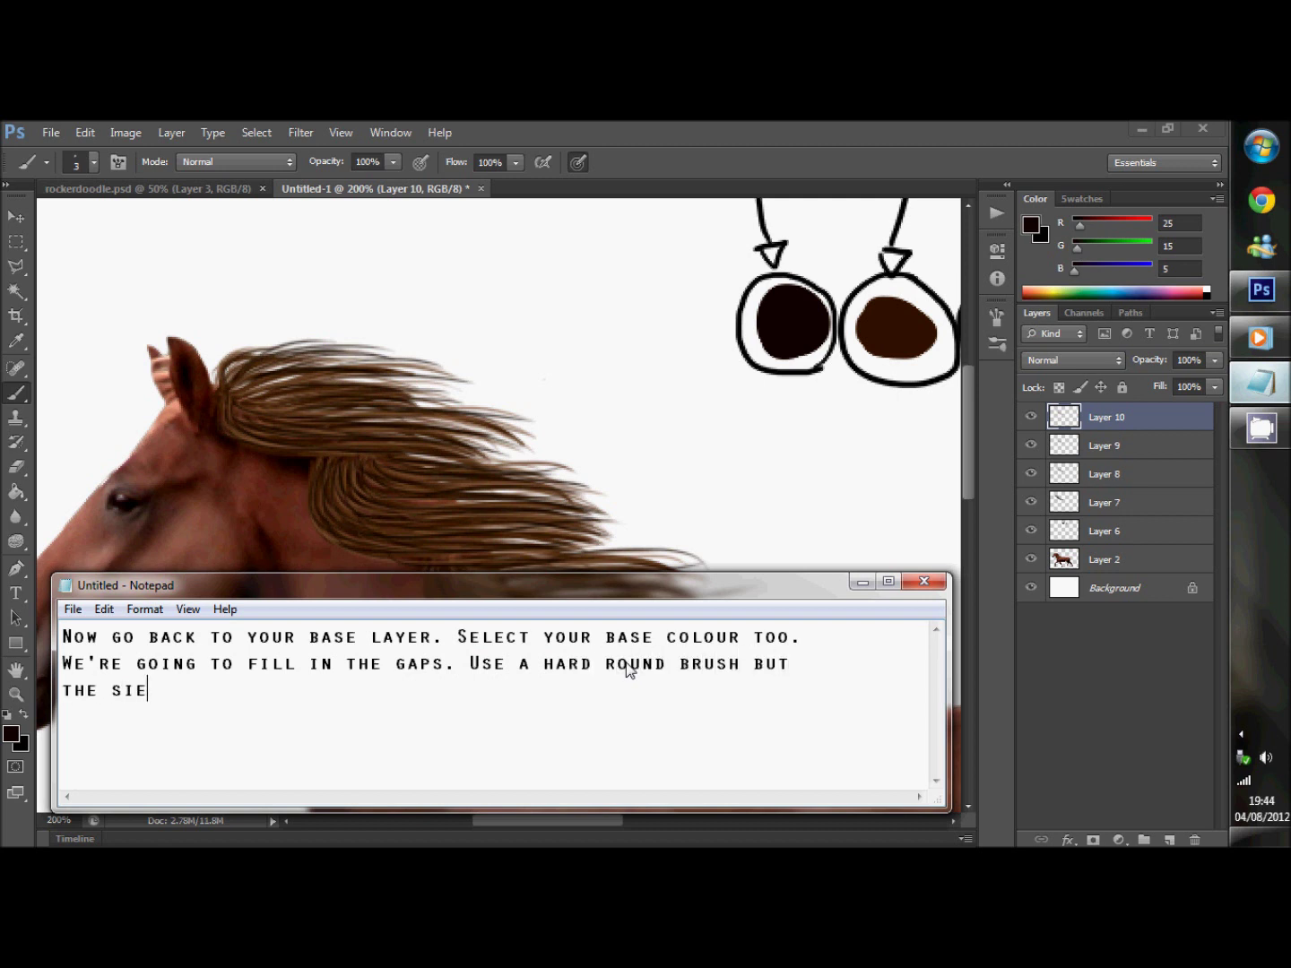
pyautogui.write(" the size doesn't really b")
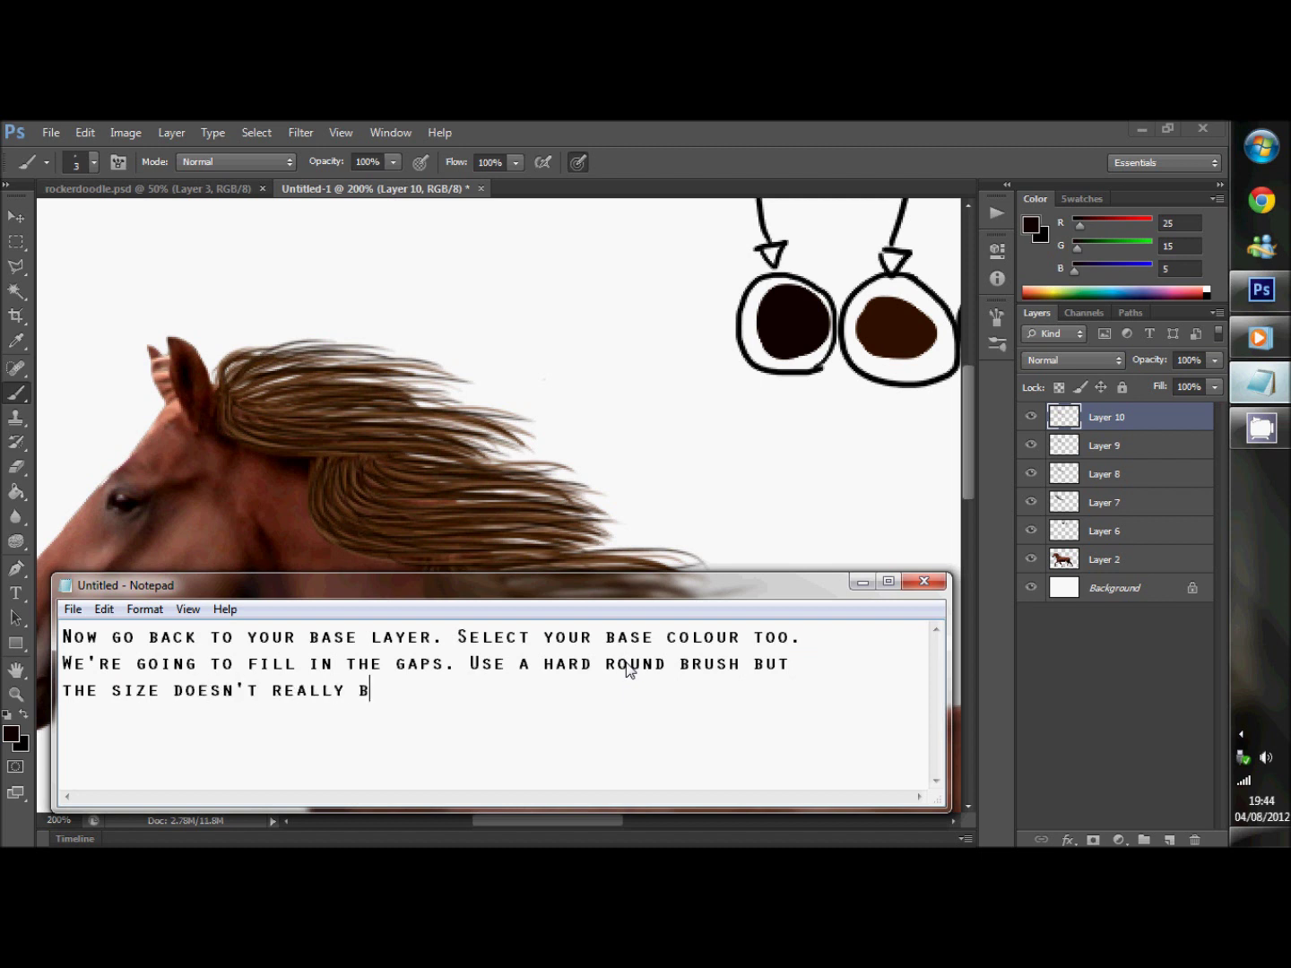
pyautogui.press('BackSpace')
pyautogui.write('matter.')
# Select and delete the tip text from the note.
pyautogui.moveTo(444, 689); pyautogui.dragTo(63, 632)
pyautogui.press('BackSpace')
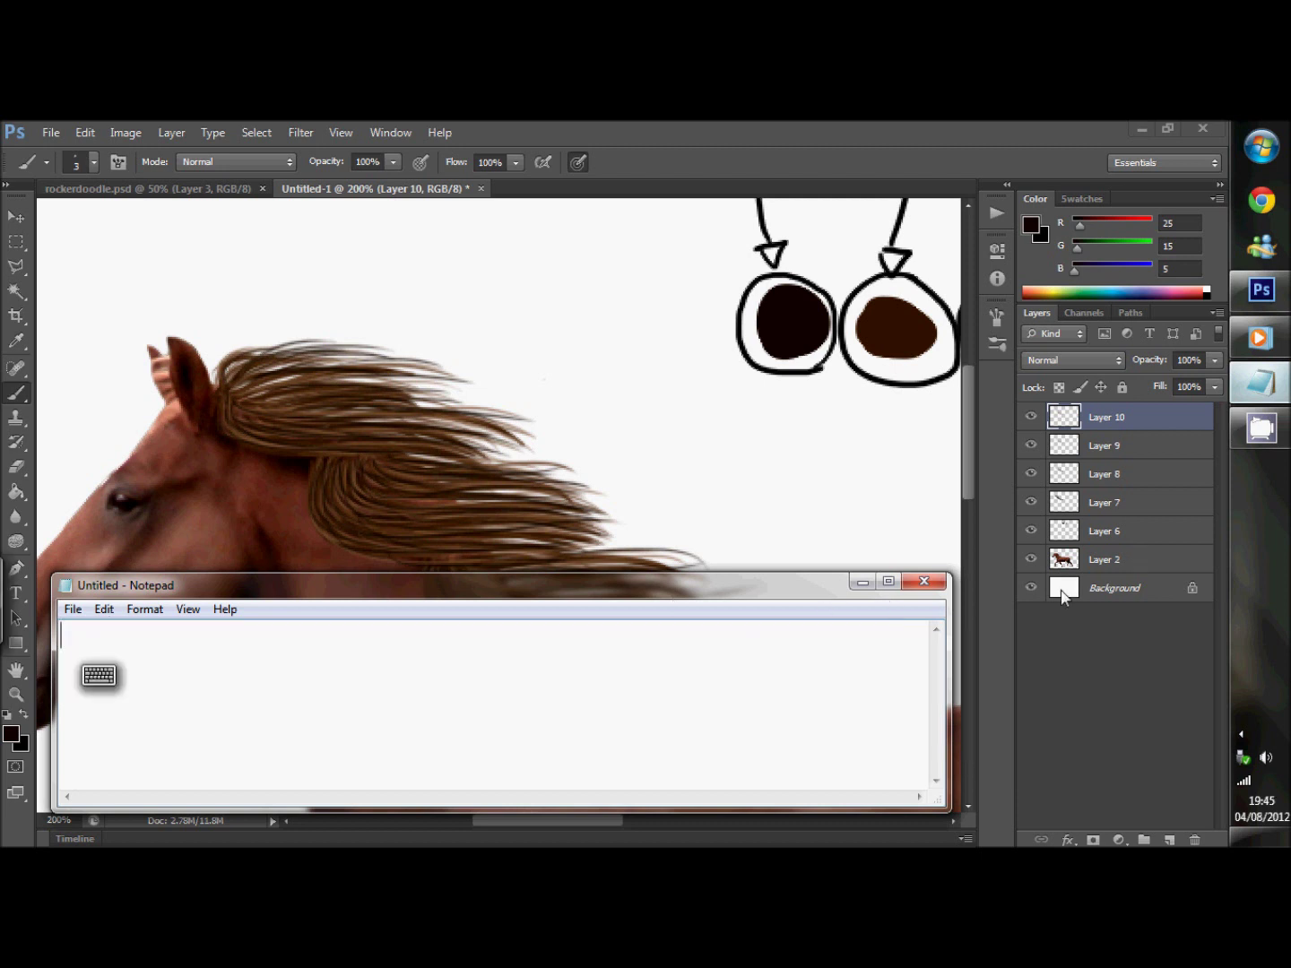
pyautogui.click(863, 584)
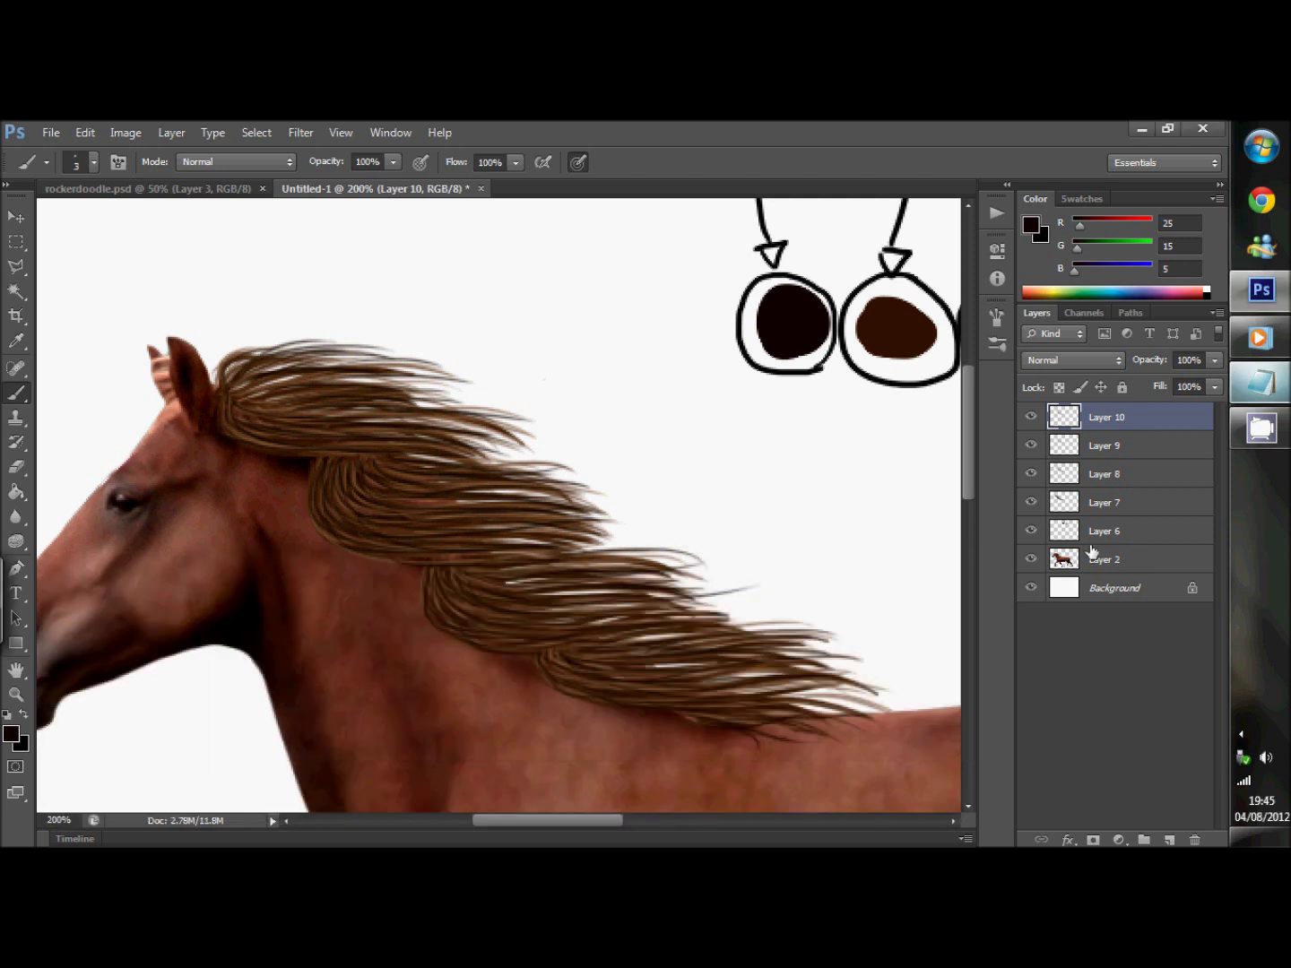
# Select Layer 7, sample the eye's brown, and set the brush to 5 px.
pyautogui.click(1039, 504)
pyautogui.click(1029, 504)
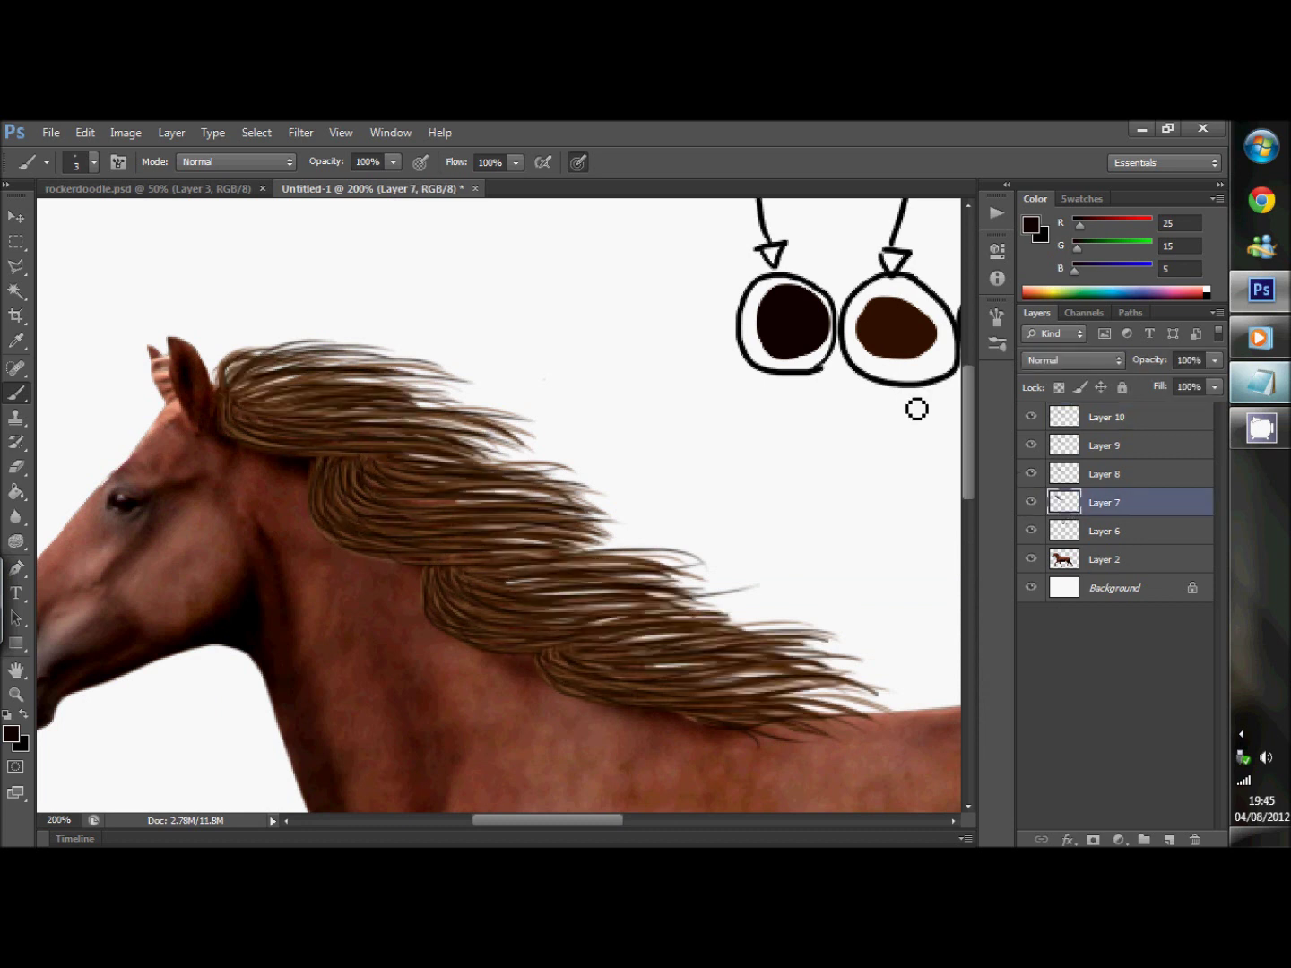
pyautogui.press('i')
pyautogui.click(898, 329)
pyautogui.press('b')
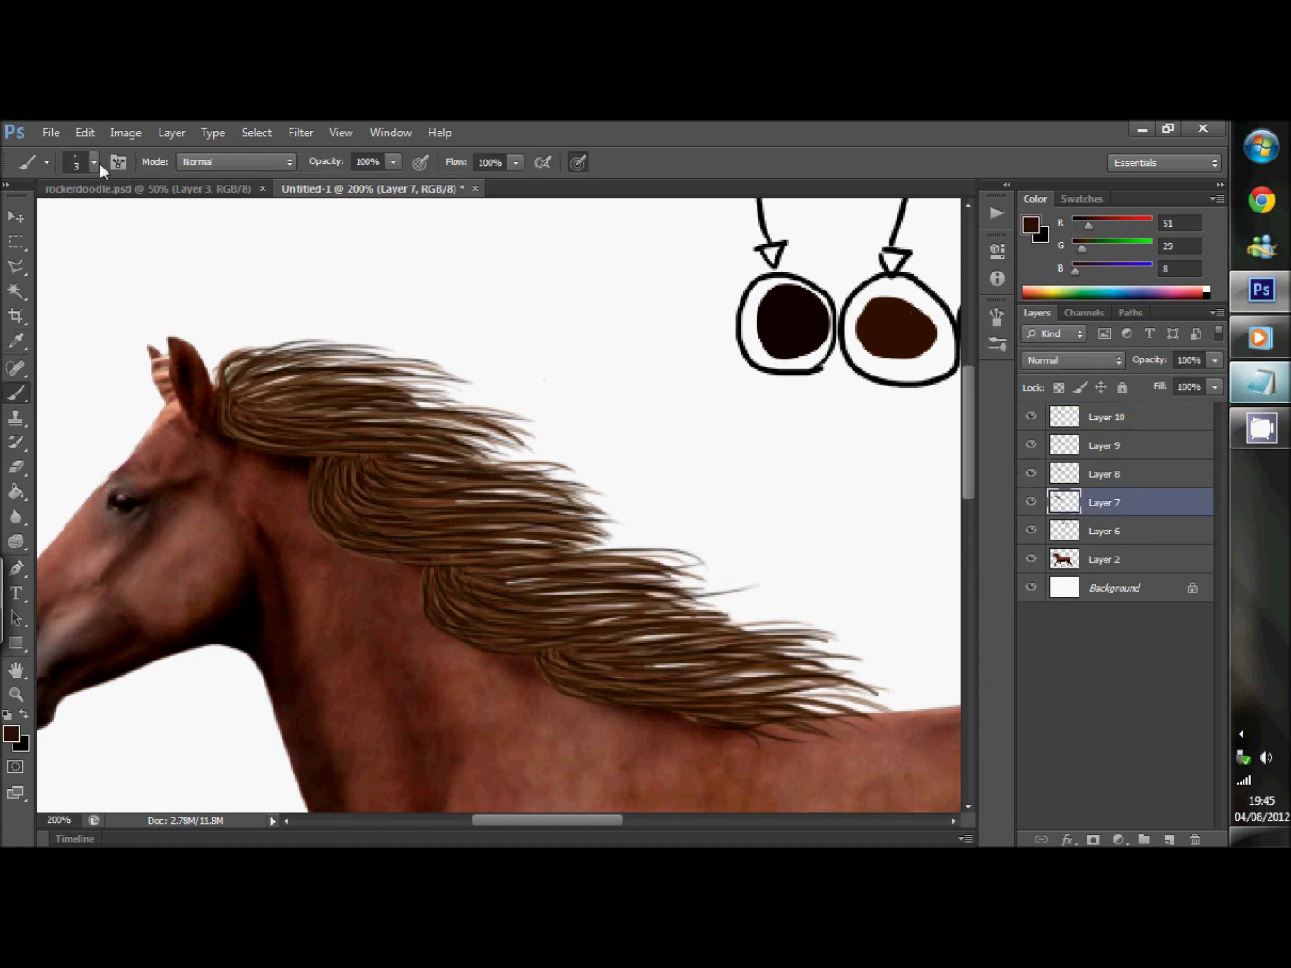
pyautogui.click(93, 163)
pyautogui.write('5')
pyautogui.press('Return')
# Fill gaps along the top and middle of the mane with dark brown strands.
pyautogui.moveTo(260, 368)
pyautogui.mouseDown()
pyautogui.moveTo(391, 397)
pyautogui.moveTo(487, 396)
pyautogui.mouseUp()
pyautogui.moveTo(255, 376); pyautogui.dragTo(394, 366)
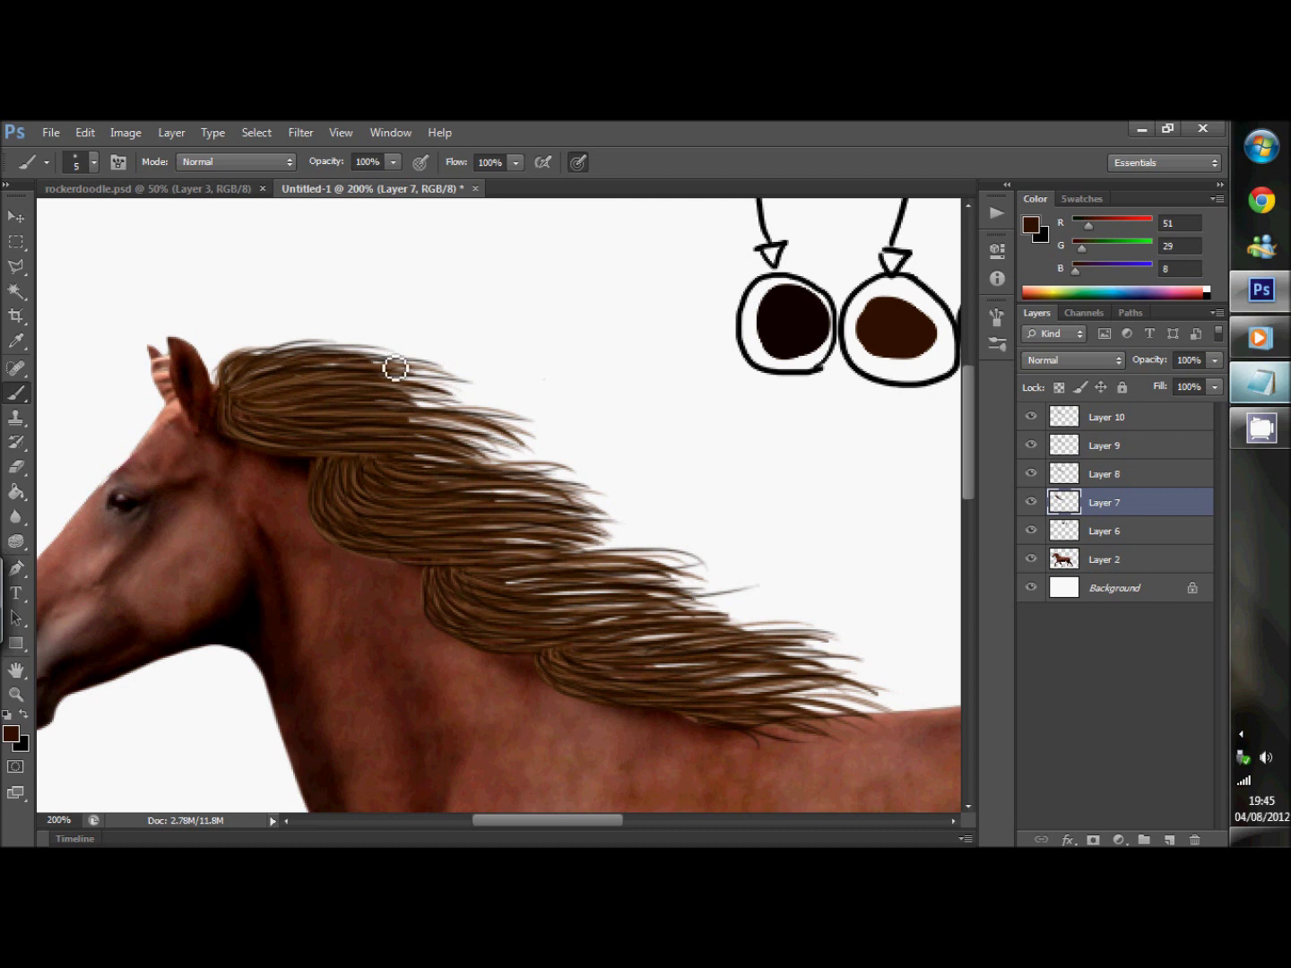
pyautogui.moveTo(395, 432); pyautogui.dragTo(447, 456)
pyautogui.moveTo(309, 376); pyautogui.dragTo(403, 348)
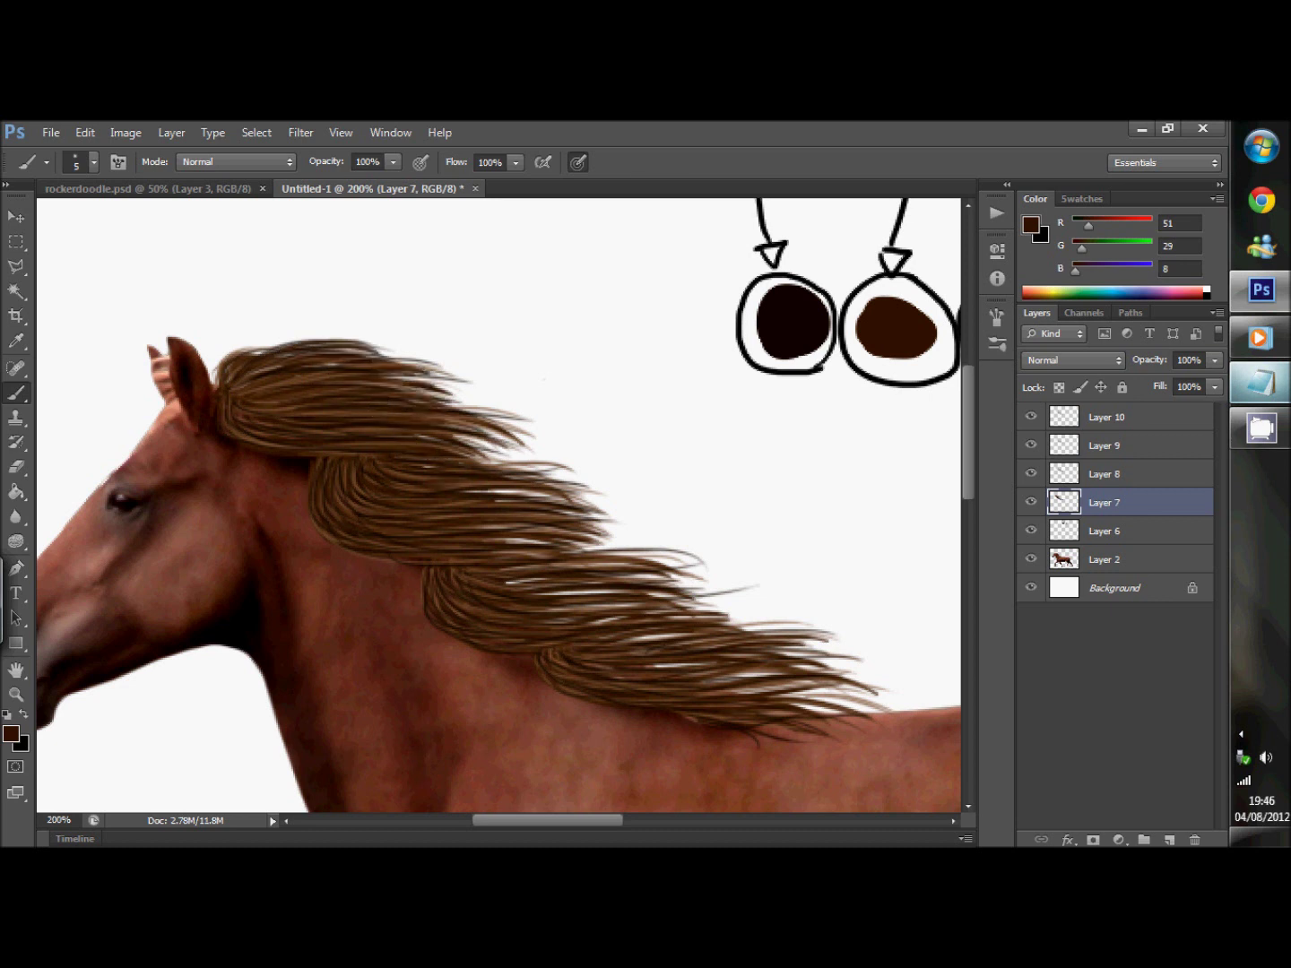
pyautogui.moveTo(455, 492); pyautogui.dragTo(580, 496)
pyautogui.moveTo(476, 527)
pyautogui.mouseDown()
pyautogui.moveTo(563, 540)
pyautogui.moveTo(636, 593)
pyautogui.mouseUp()
# Fill gaps in the lower and lower-right mane, plus two thin strands along the top.
pyautogui.moveTo(545, 606); pyautogui.dragTo(649, 615)
pyautogui.moveTo(547, 566); pyautogui.dragTo(692, 552)
pyautogui.moveTo(583, 664); pyautogui.dragTo(857, 685)
pyautogui.moveTo(717, 652); pyautogui.dragTo(876, 663)
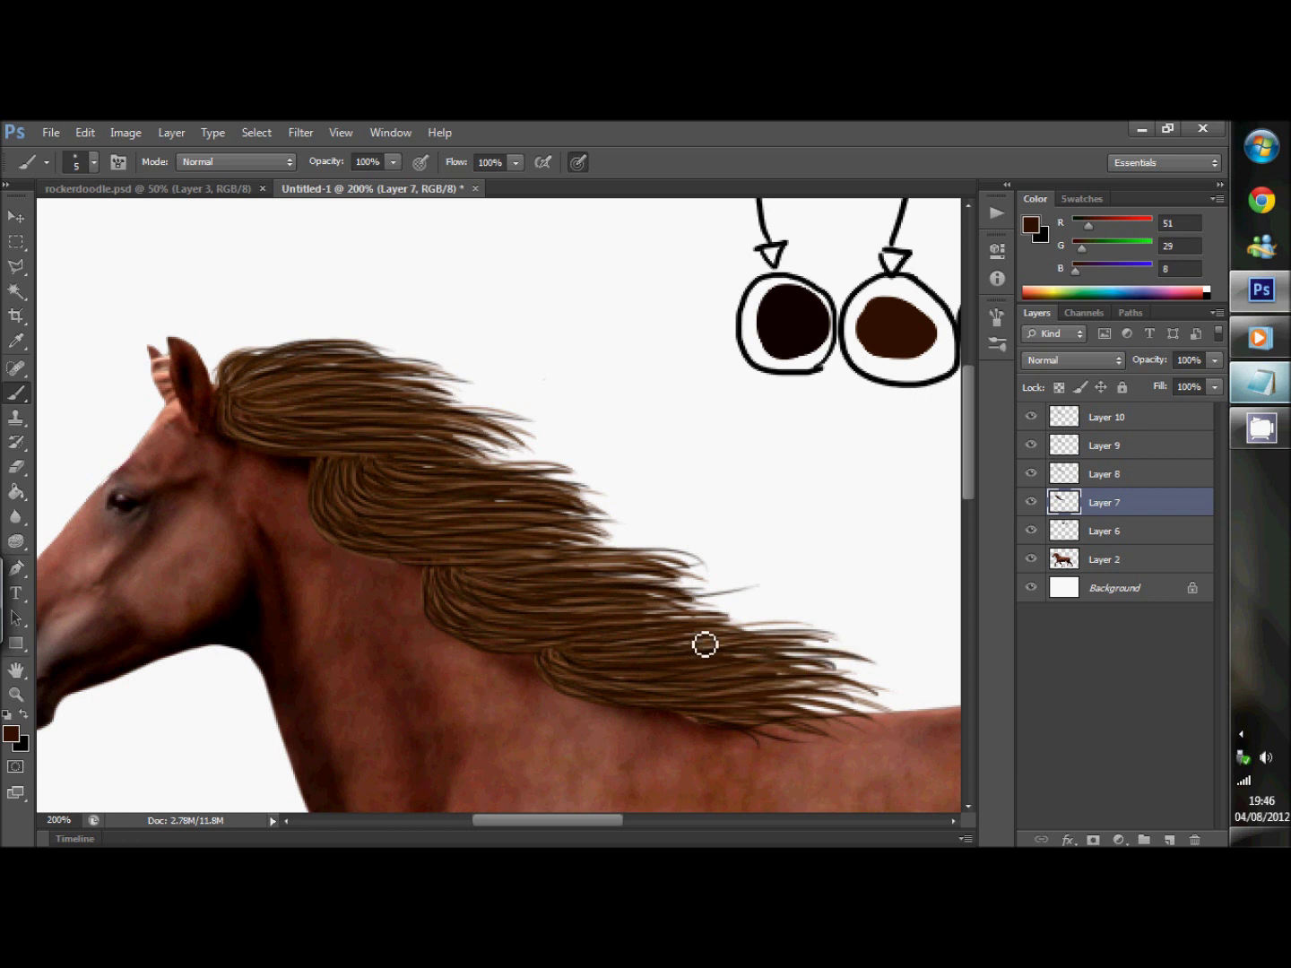
pyautogui.moveTo(657, 627); pyautogui.dragTo(767, 600)
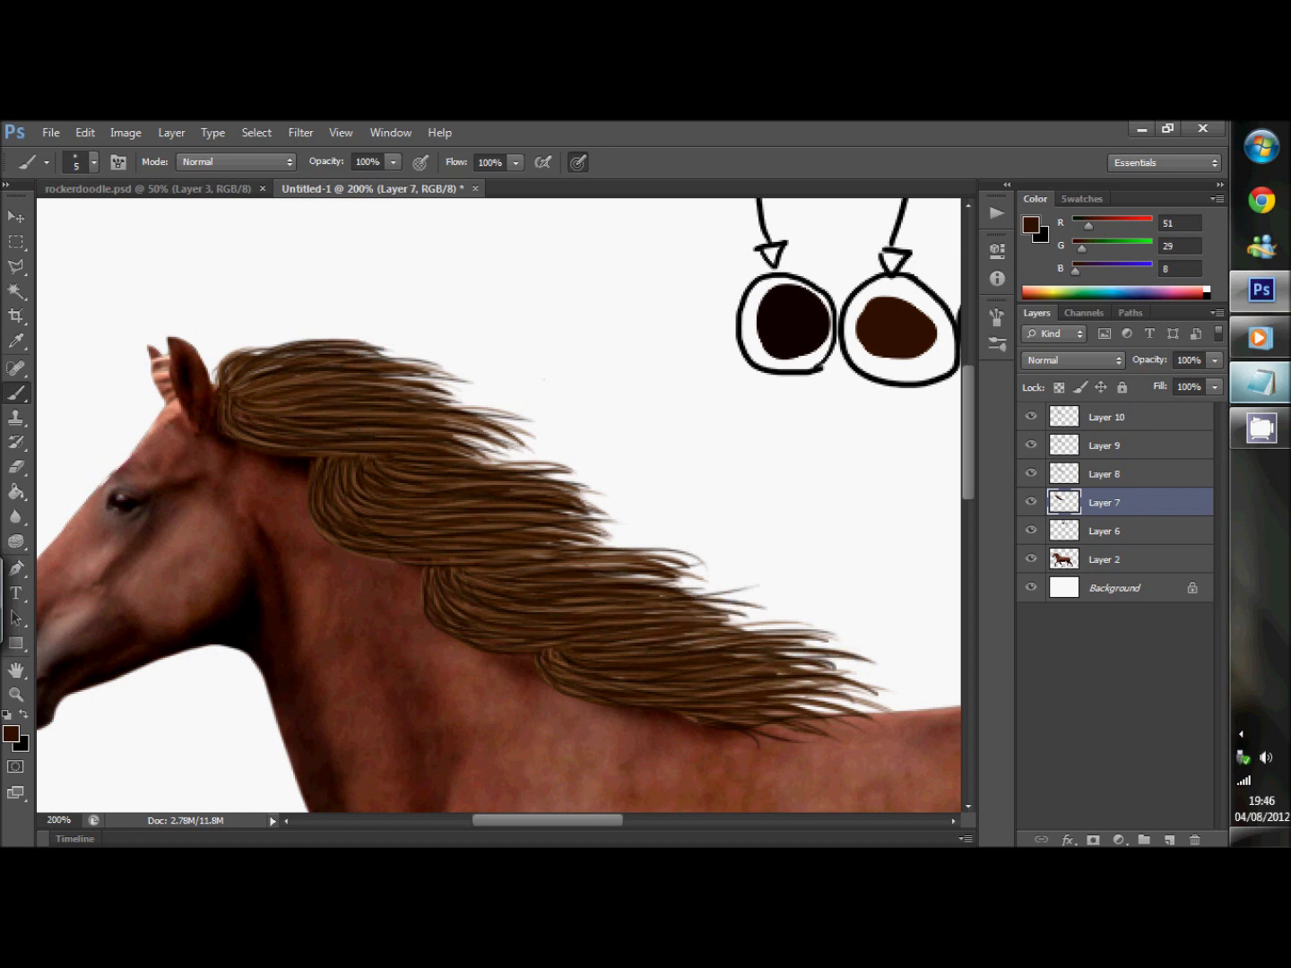
pyautogui.moveTo(244, 376); pyautogui.dragTo(282, 365)
pyautogui.moveTo(273, 359); pyautogui.dragTo(314, 347)
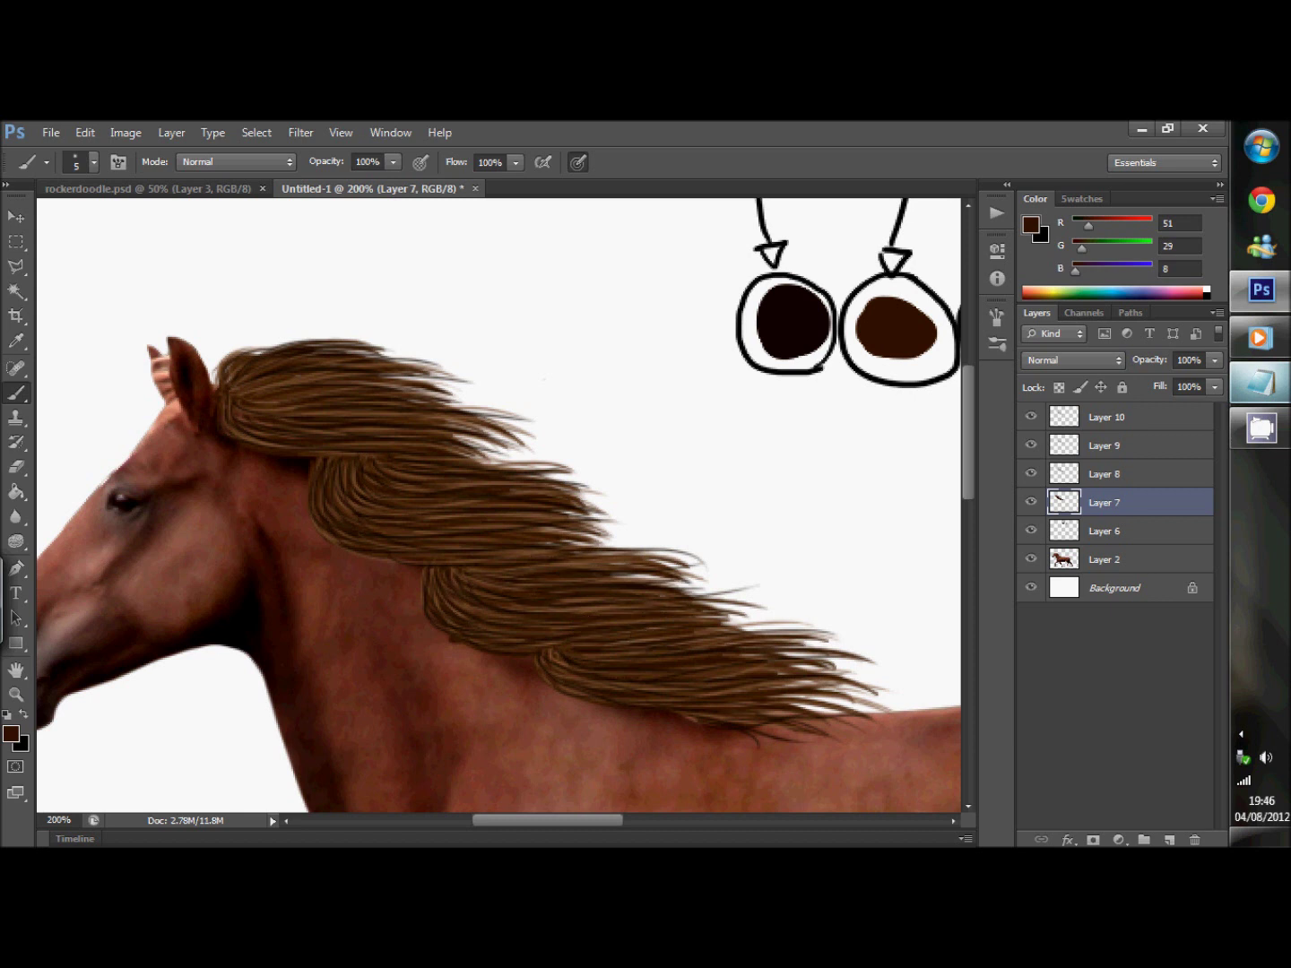
pyautogui.click(1263, 384)
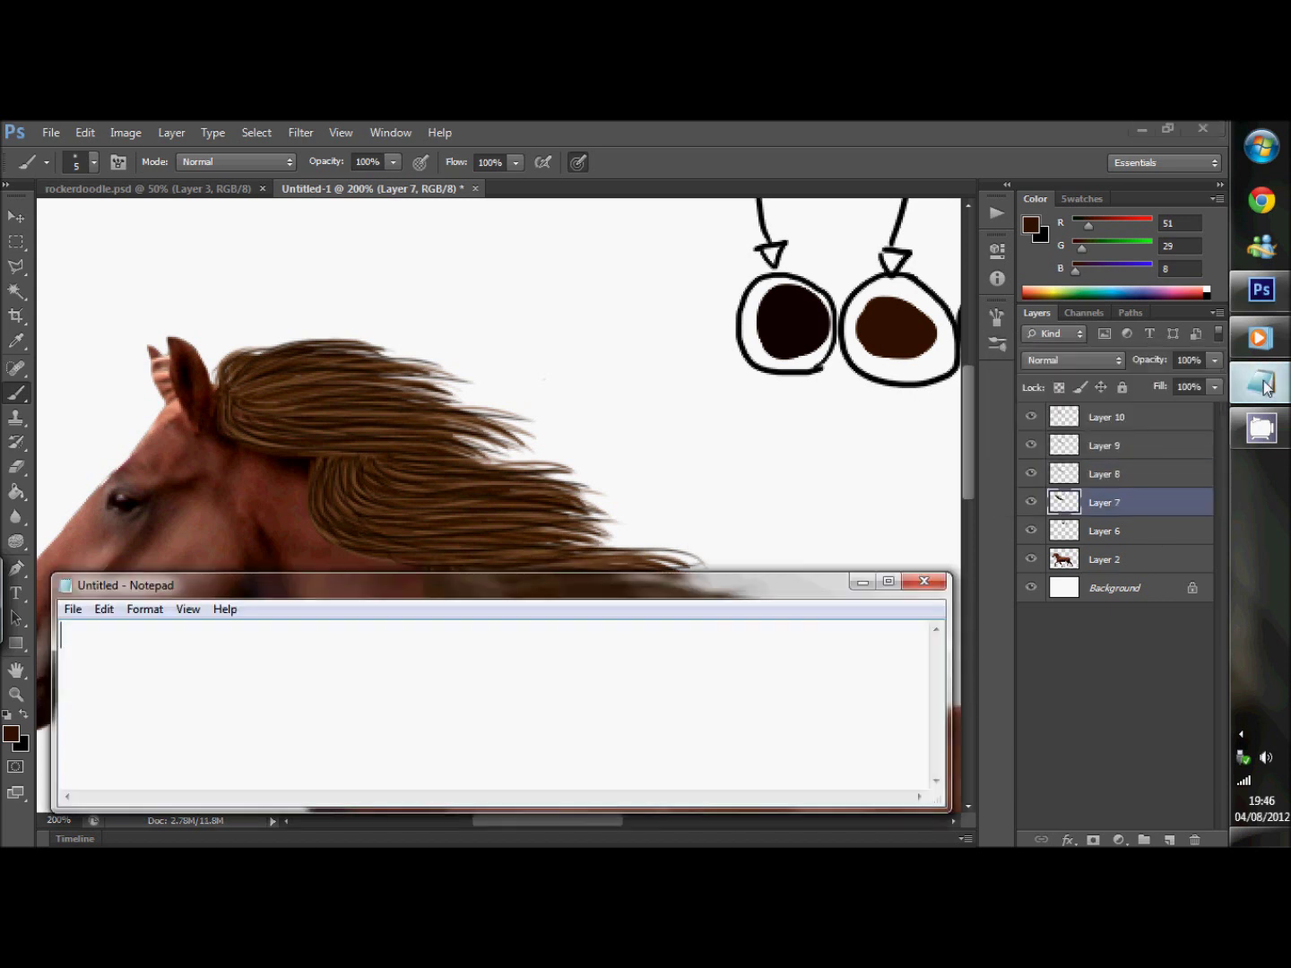
# Type the note on merging layers, adding a clipping-mask layer, and using off-white and off-black.
pyautogui.write('Now merge al')
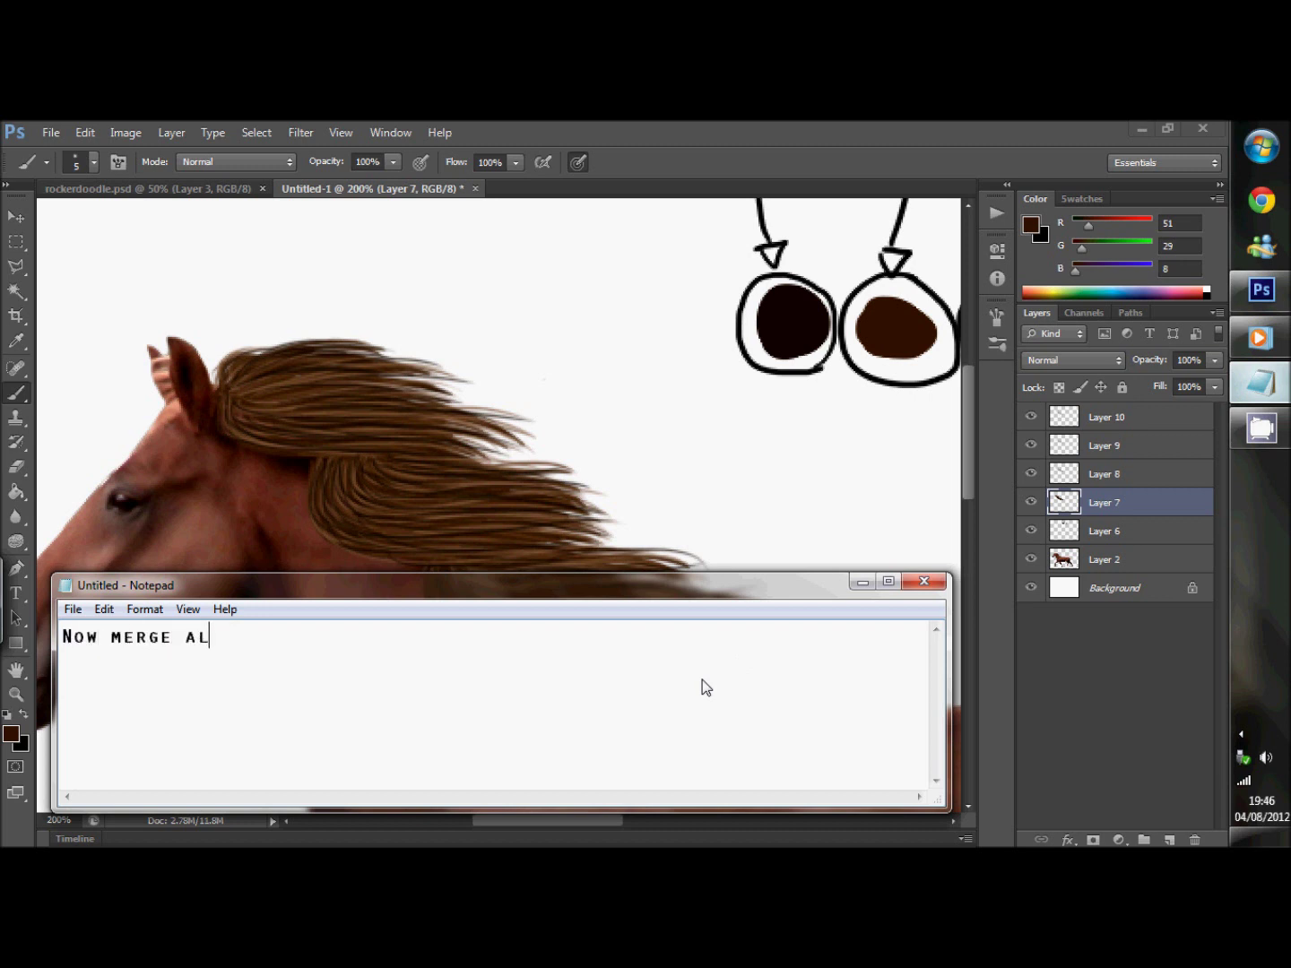
pyautogui.write('l your layers together. Then ')
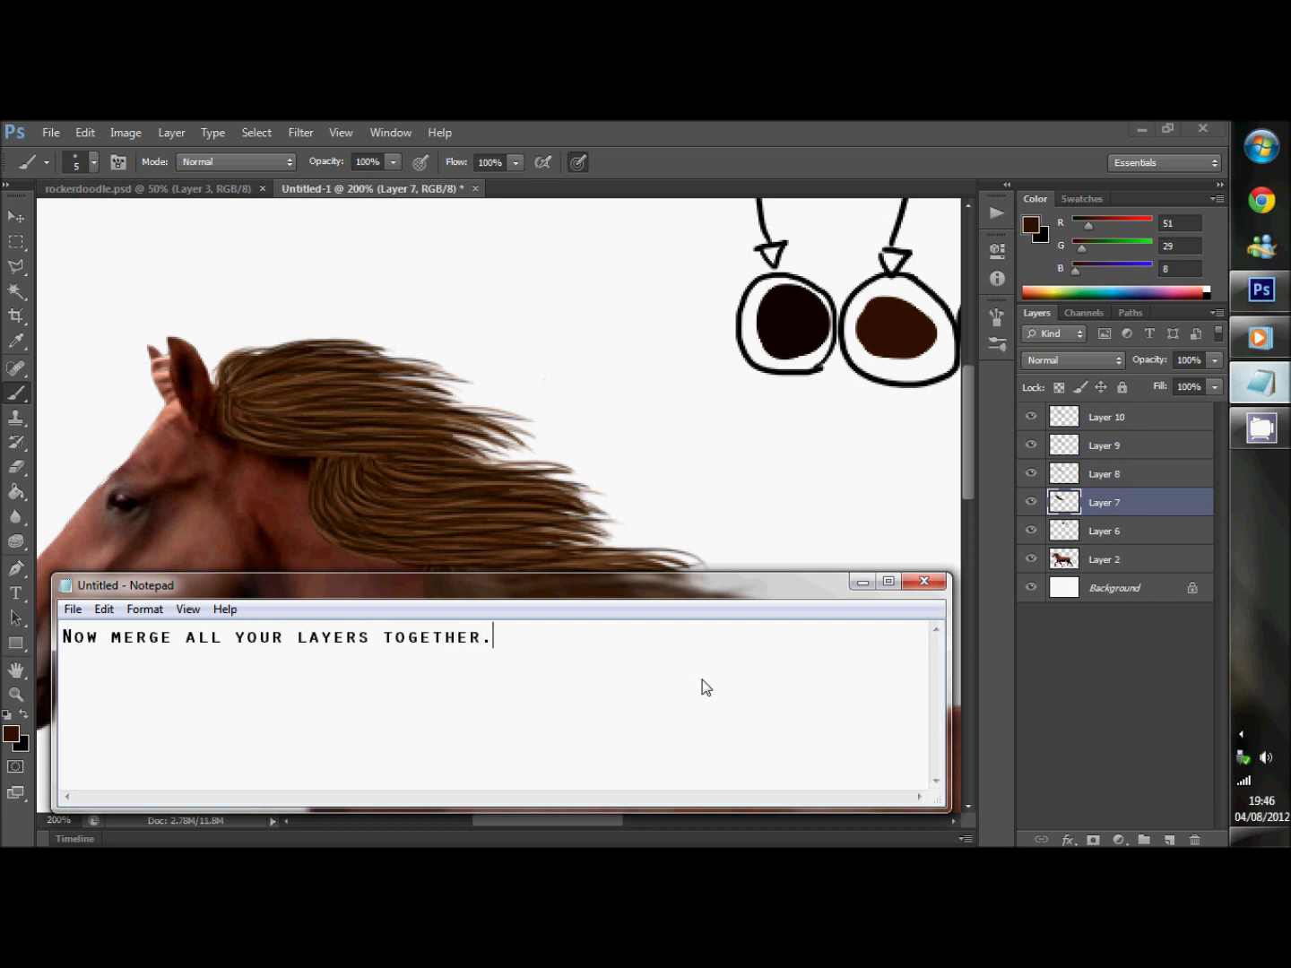
pyautogui.write('create a new la')
pyautogui.write('yer ')
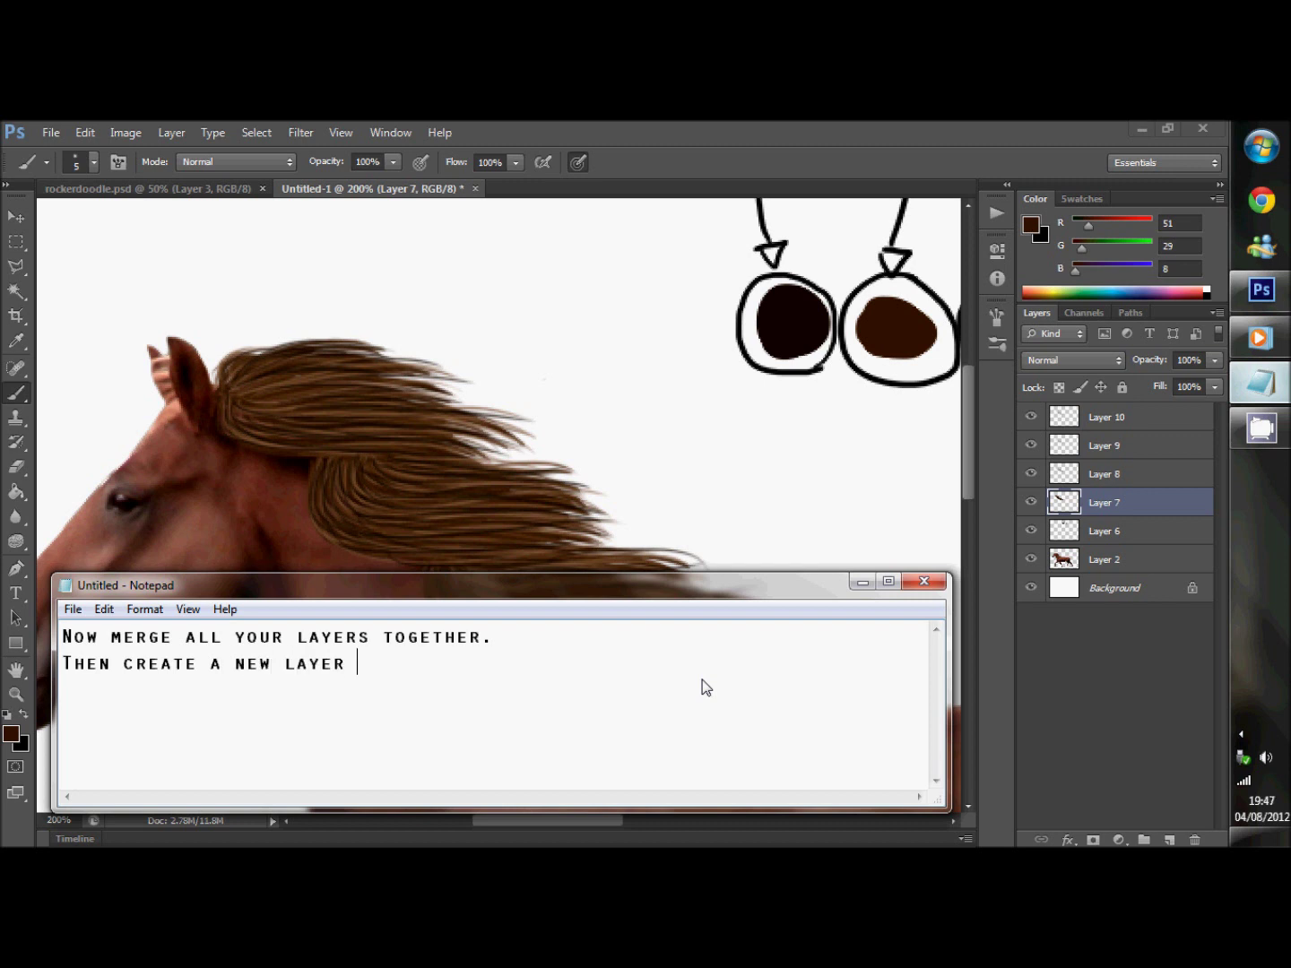
pyautogui.write('above, right click it and')
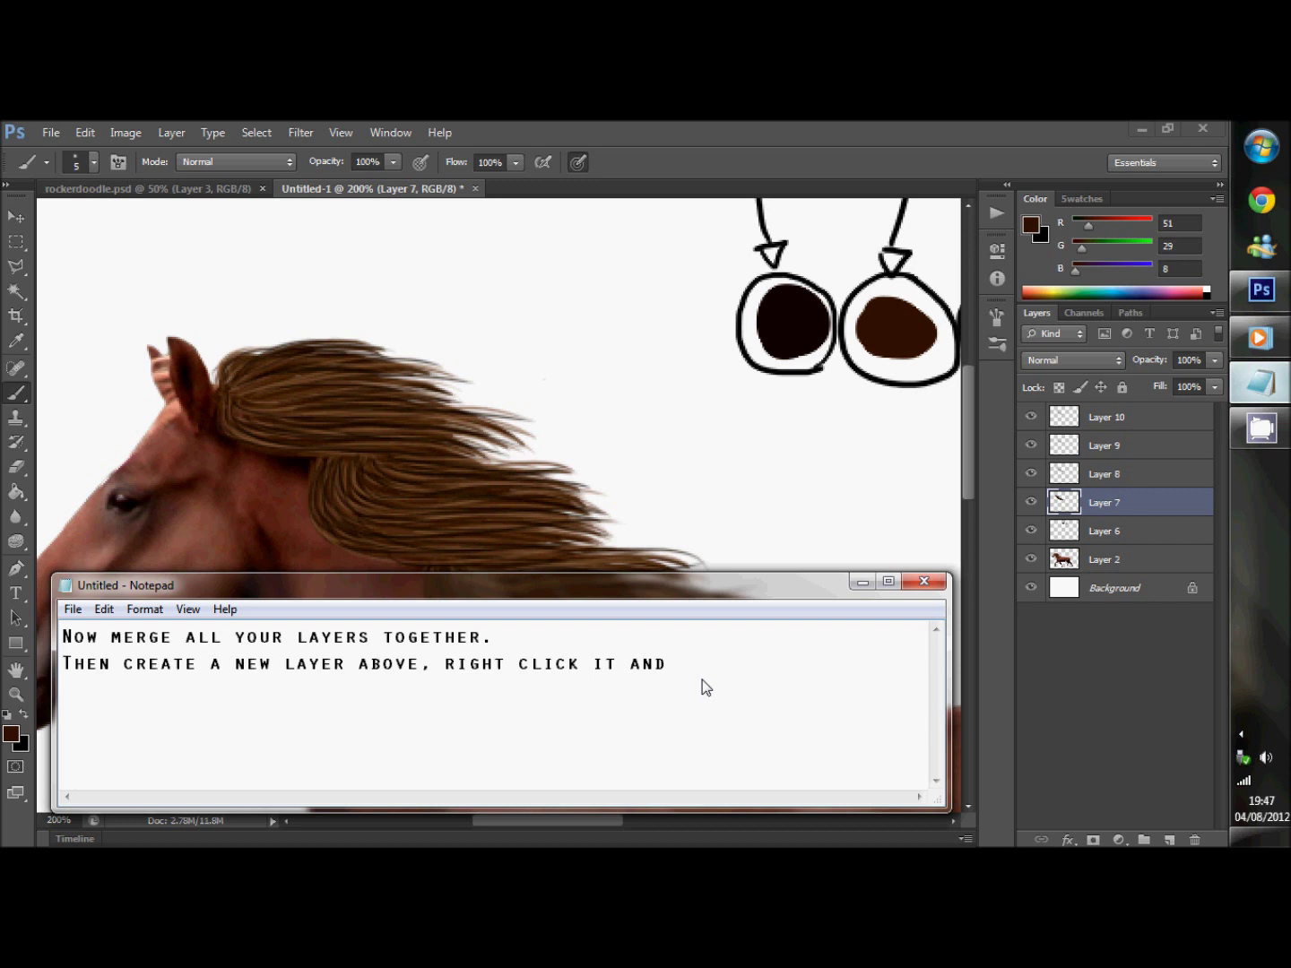
pyautogui.write(' make it to a clipping mas')
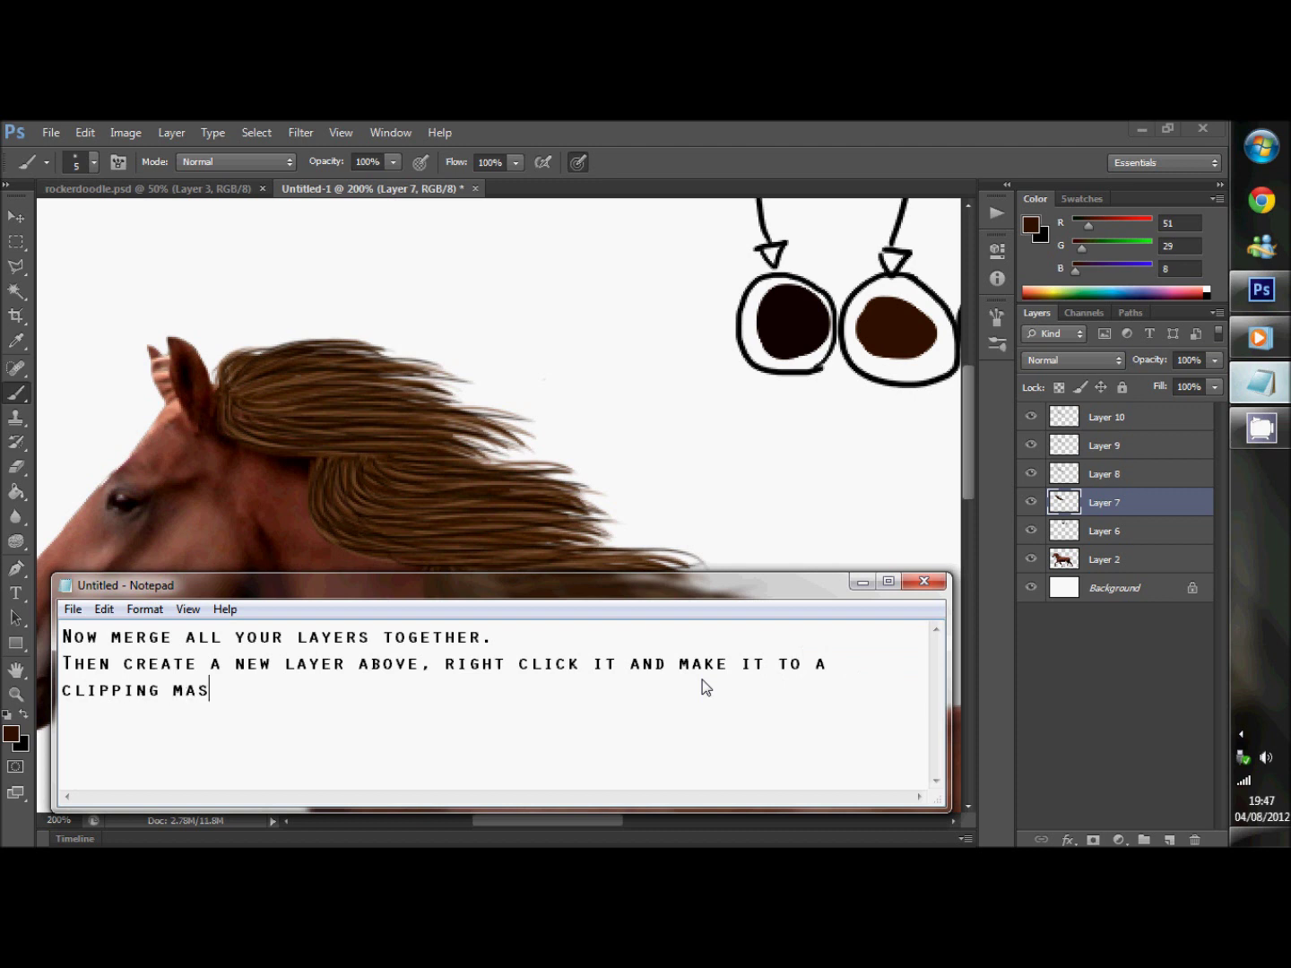
pyautogui.write('k. Then ch')
pyautogui.write('ange y')
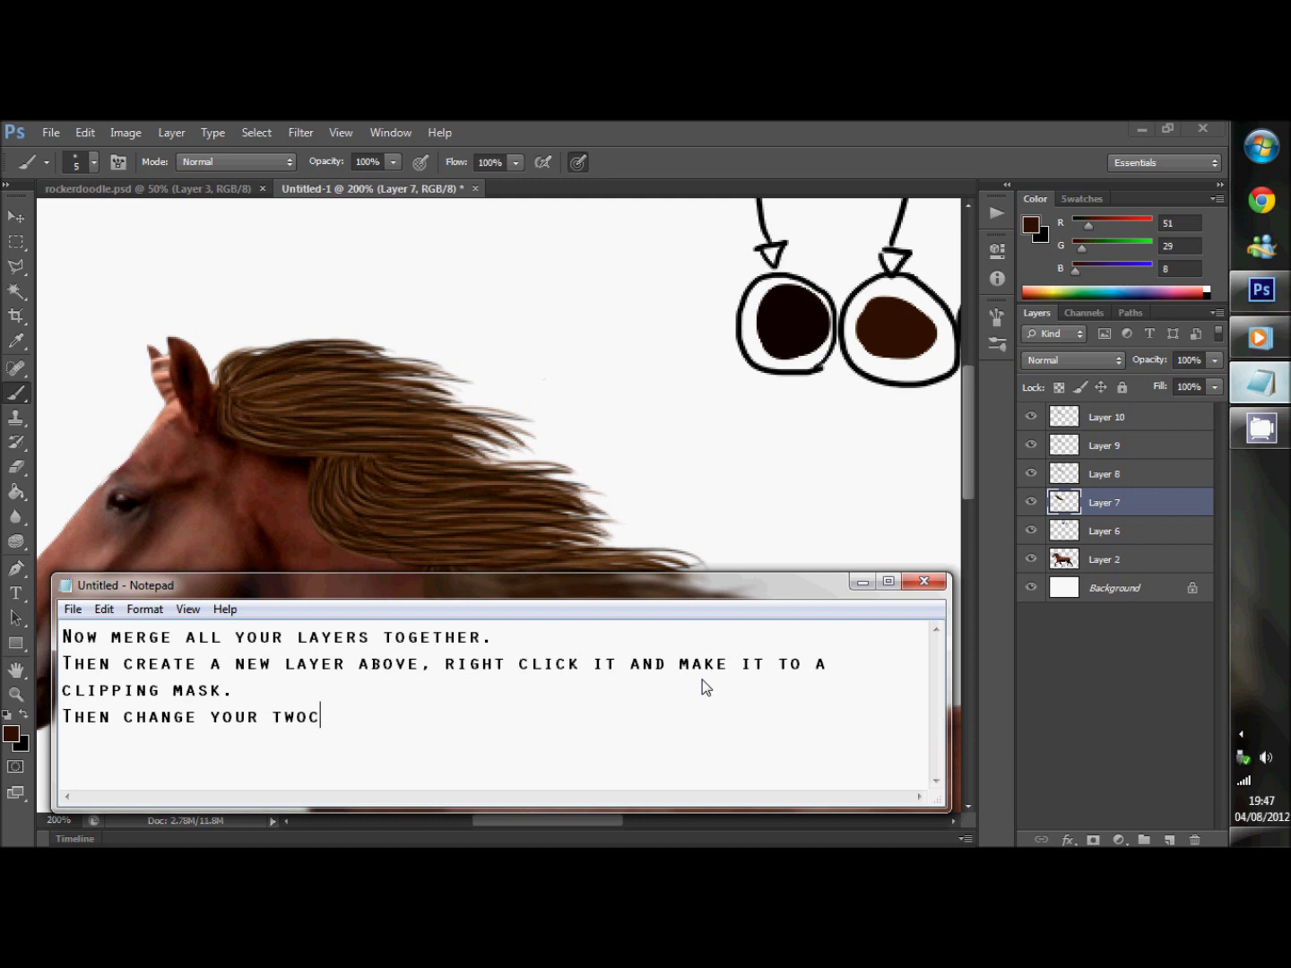
pyautogui.write('our two colours in t')
pyautogui.write('alette to off-white and -')
pyautogui.press('BackSpace')
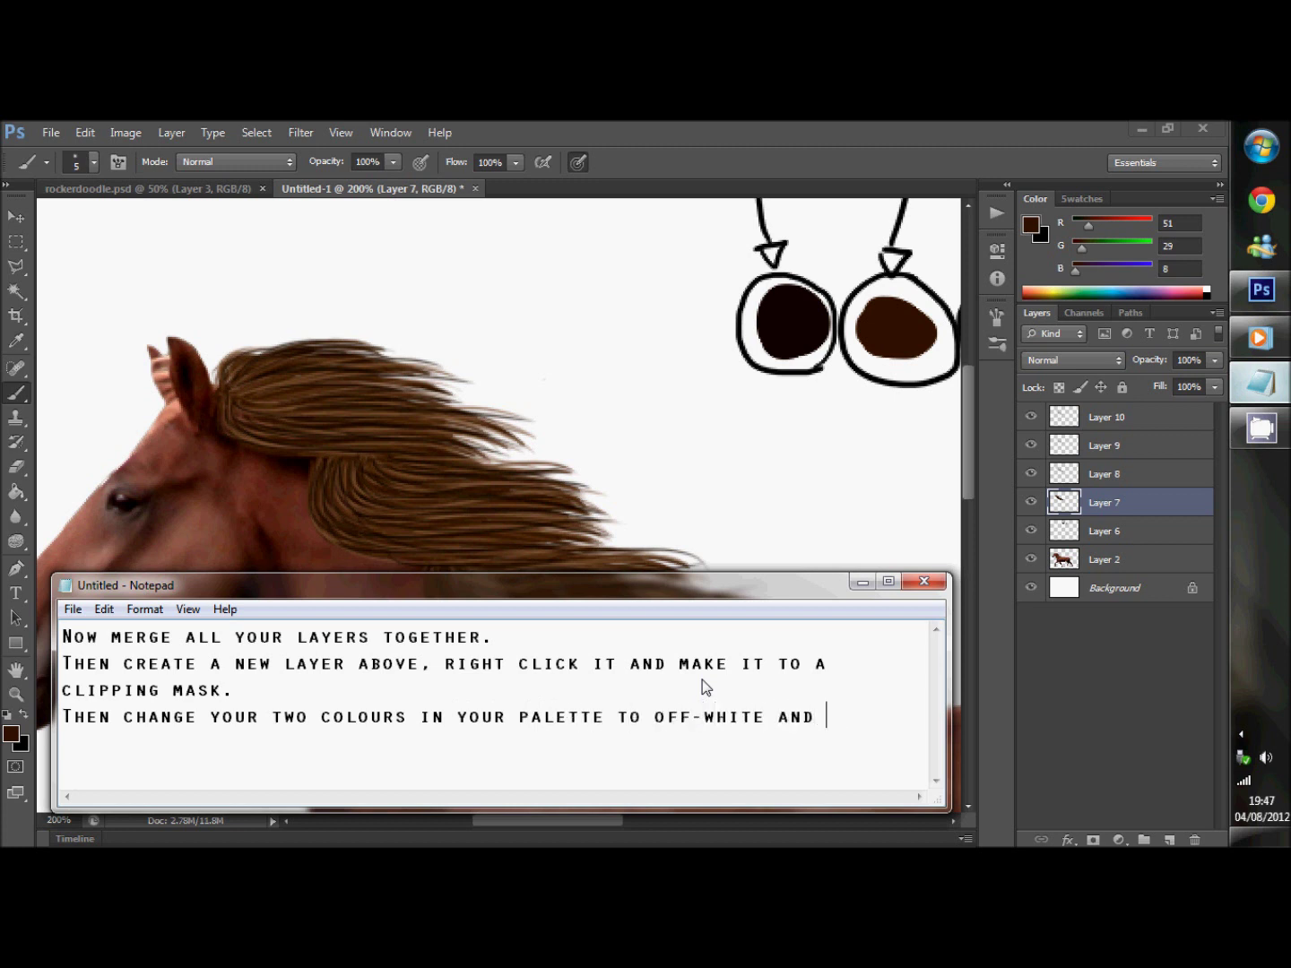
pyautogui.write('off-black.')
# Select all the note text and delete it.
pyautogui.moveTo(787, 772); pyautogui.dragTo(344, 658)
pyautogui.hotkey('ctrl', 'a')
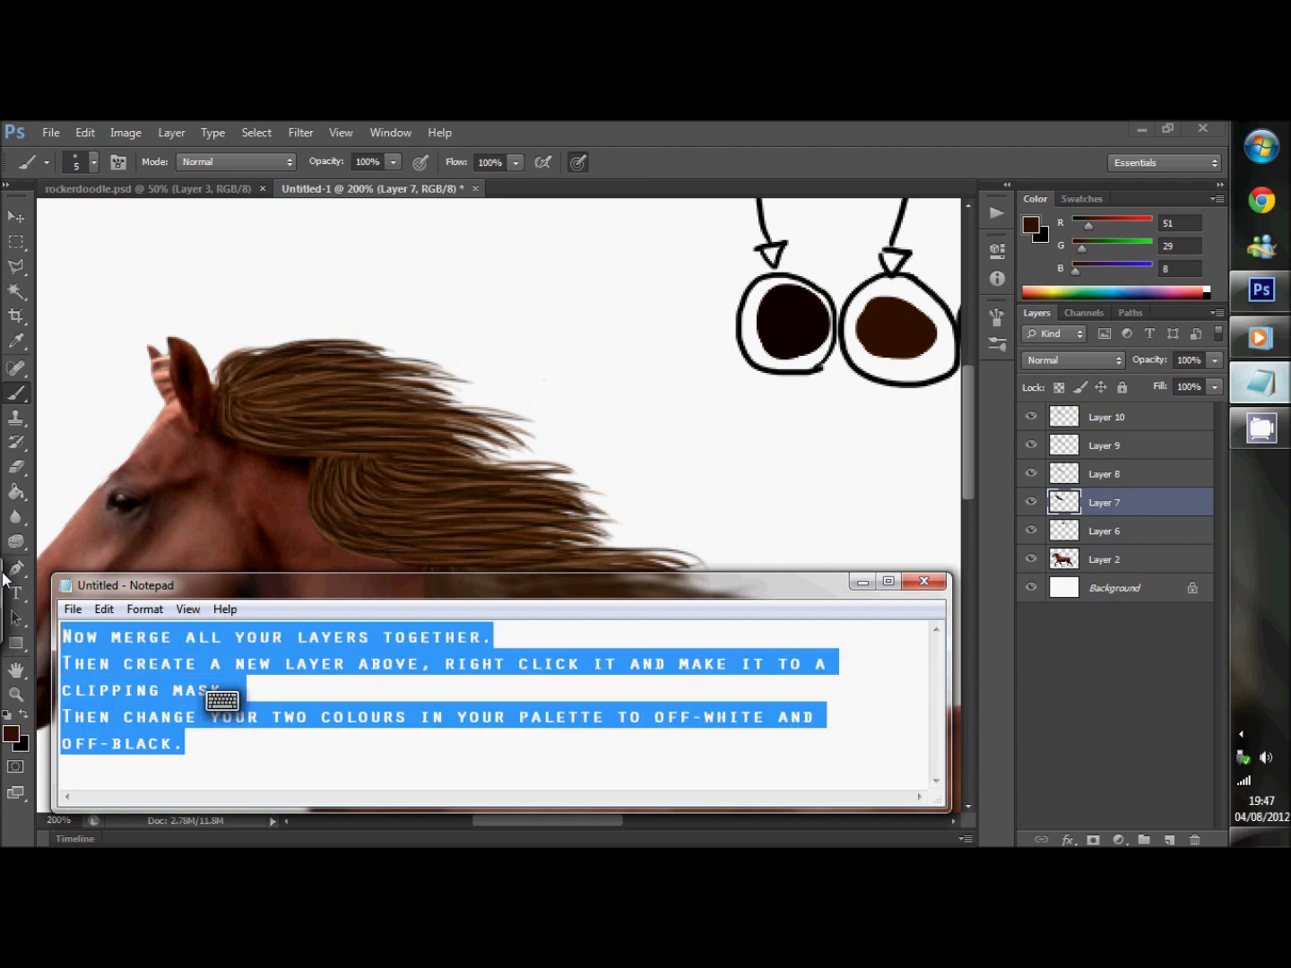
pyautogui.press('Delete')
# Merge Layers 7 through 10 into a single Layer 10.
pyautogui.click(1098, 427)
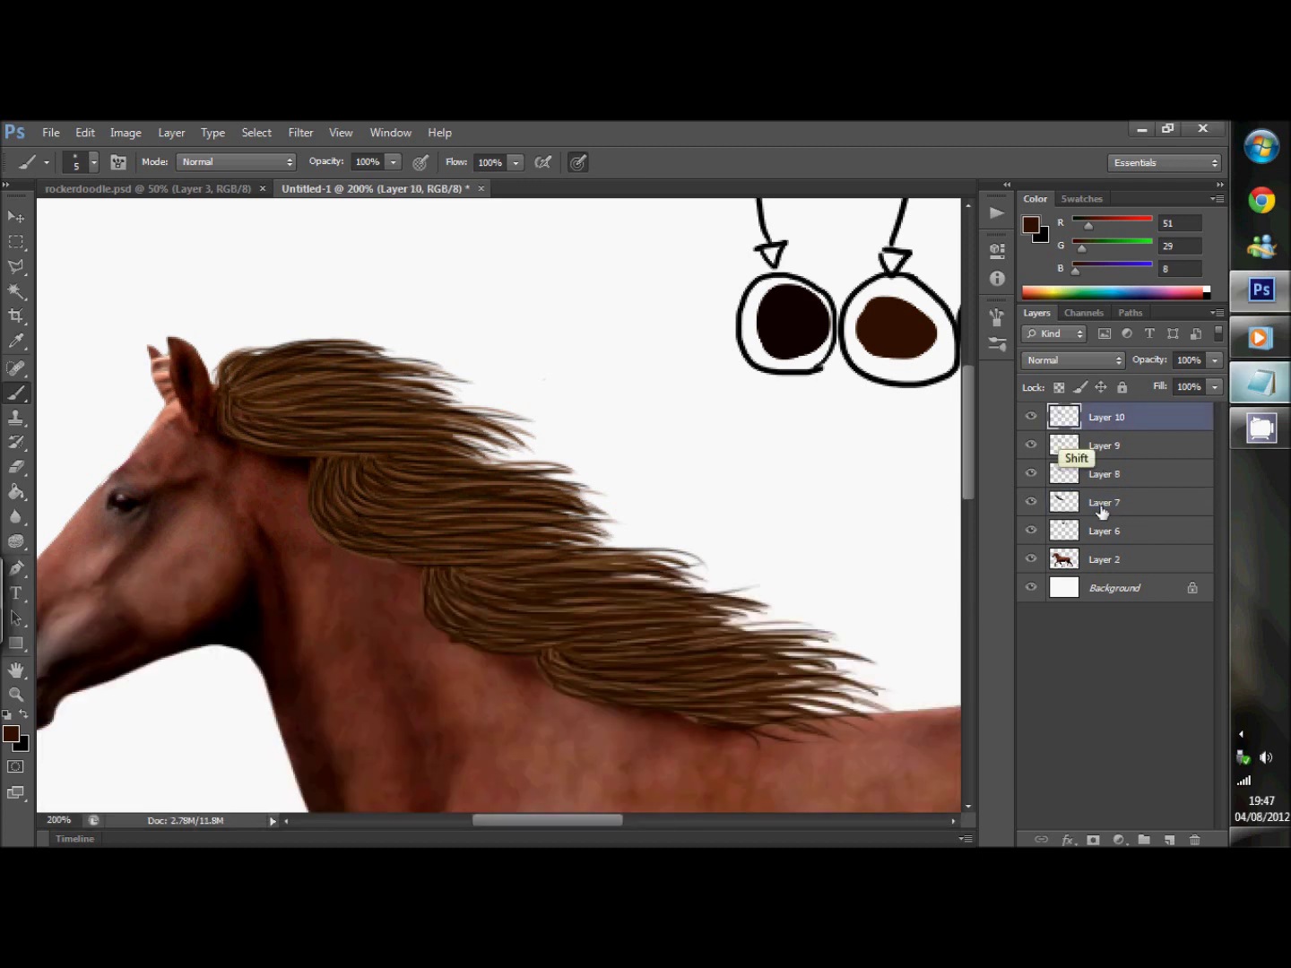
pyautogui.keyDown('shift'); pyautogui.click(1101, 507); pyautogui.keyUp('shift')
pyautogui.rightClick(1126, 511)
pyautogui.click(1000, 620)
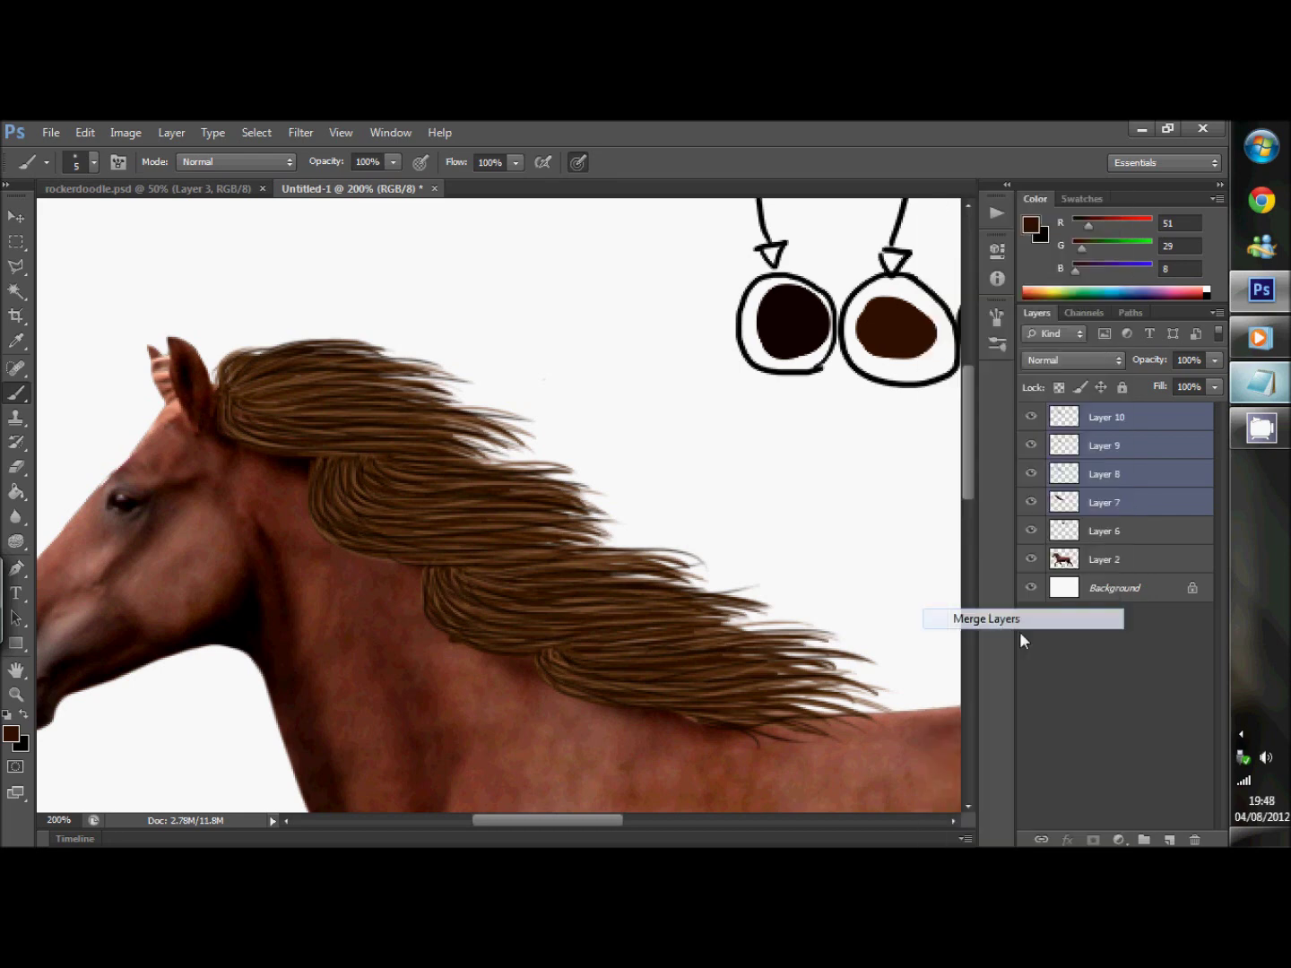
# Add a new Layer 11 clipped as a clipping mask to Layer 10.
pyautogui.click(1171, 840)
pyautogui.rightClick(1108, 419)
pyautogui.click(1039, 425)
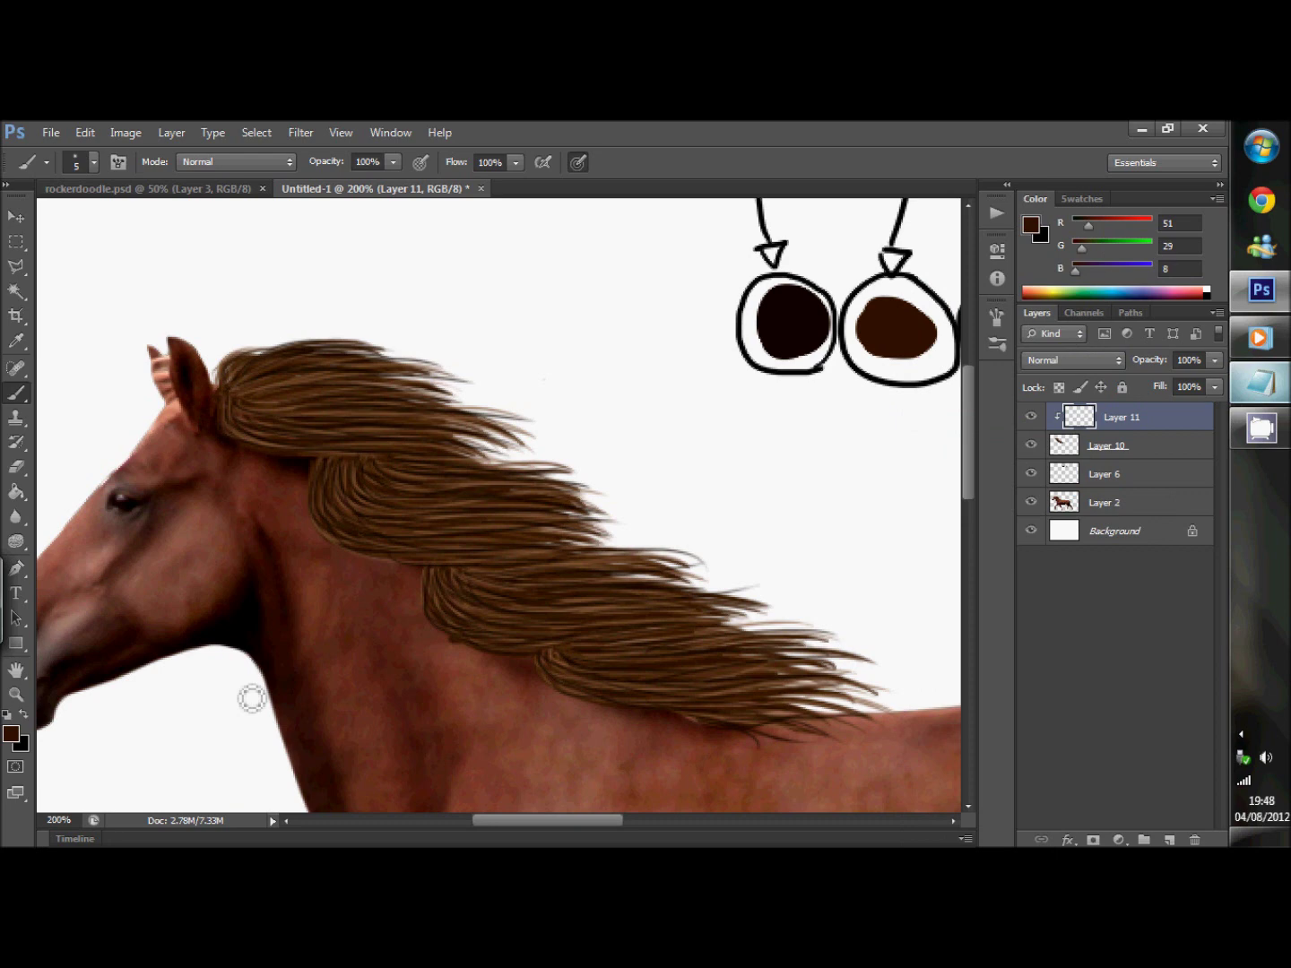
# Set the colours to off-white f8f4f0 and off-black 0c0c0c, with off-black as foreground.
pyautogui.click(12, 734)
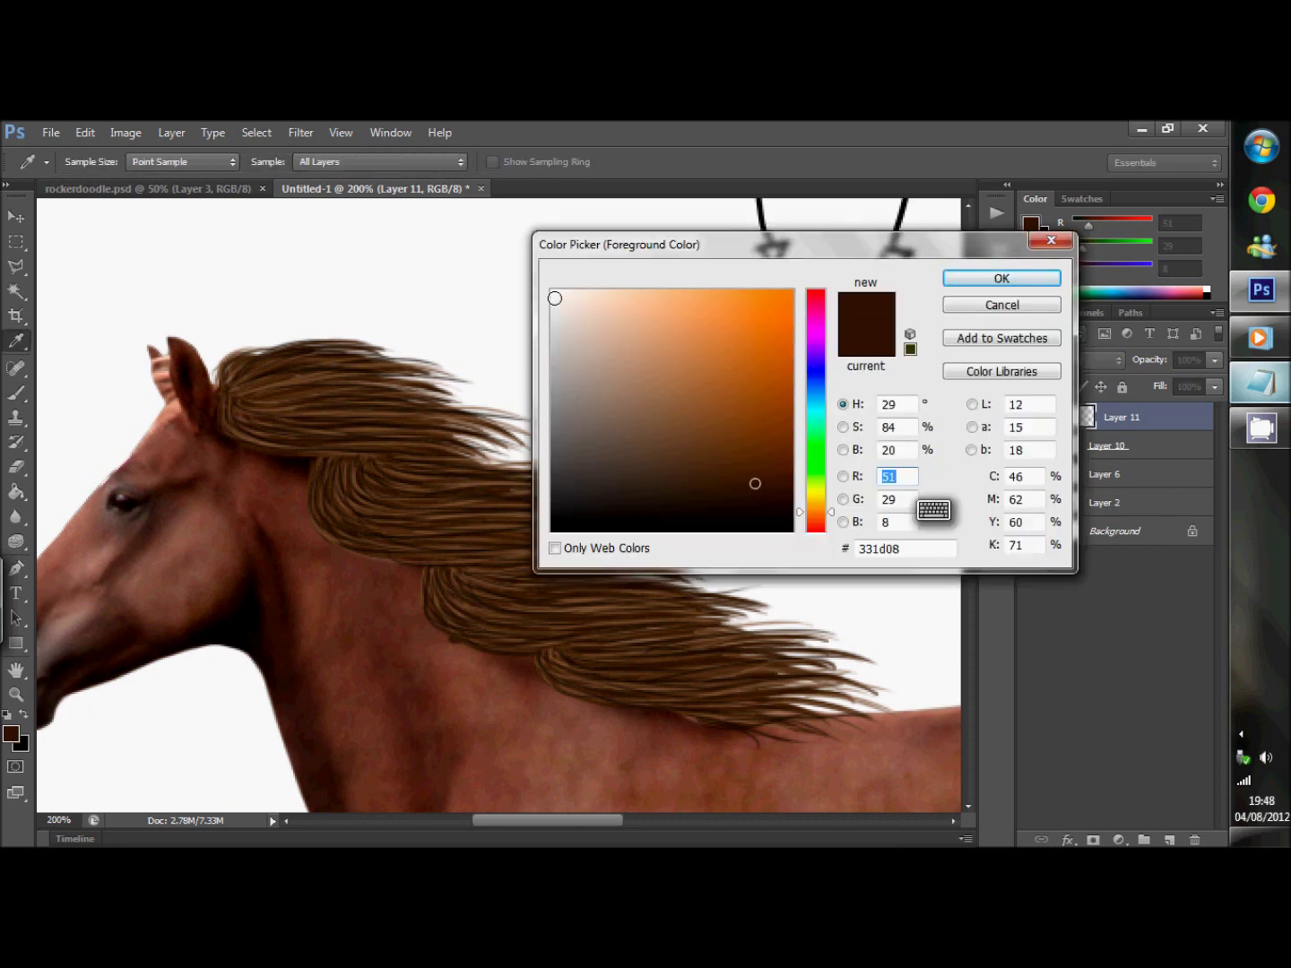
pyautogui.click(559, 297)
pyautogui.click(970, 279)
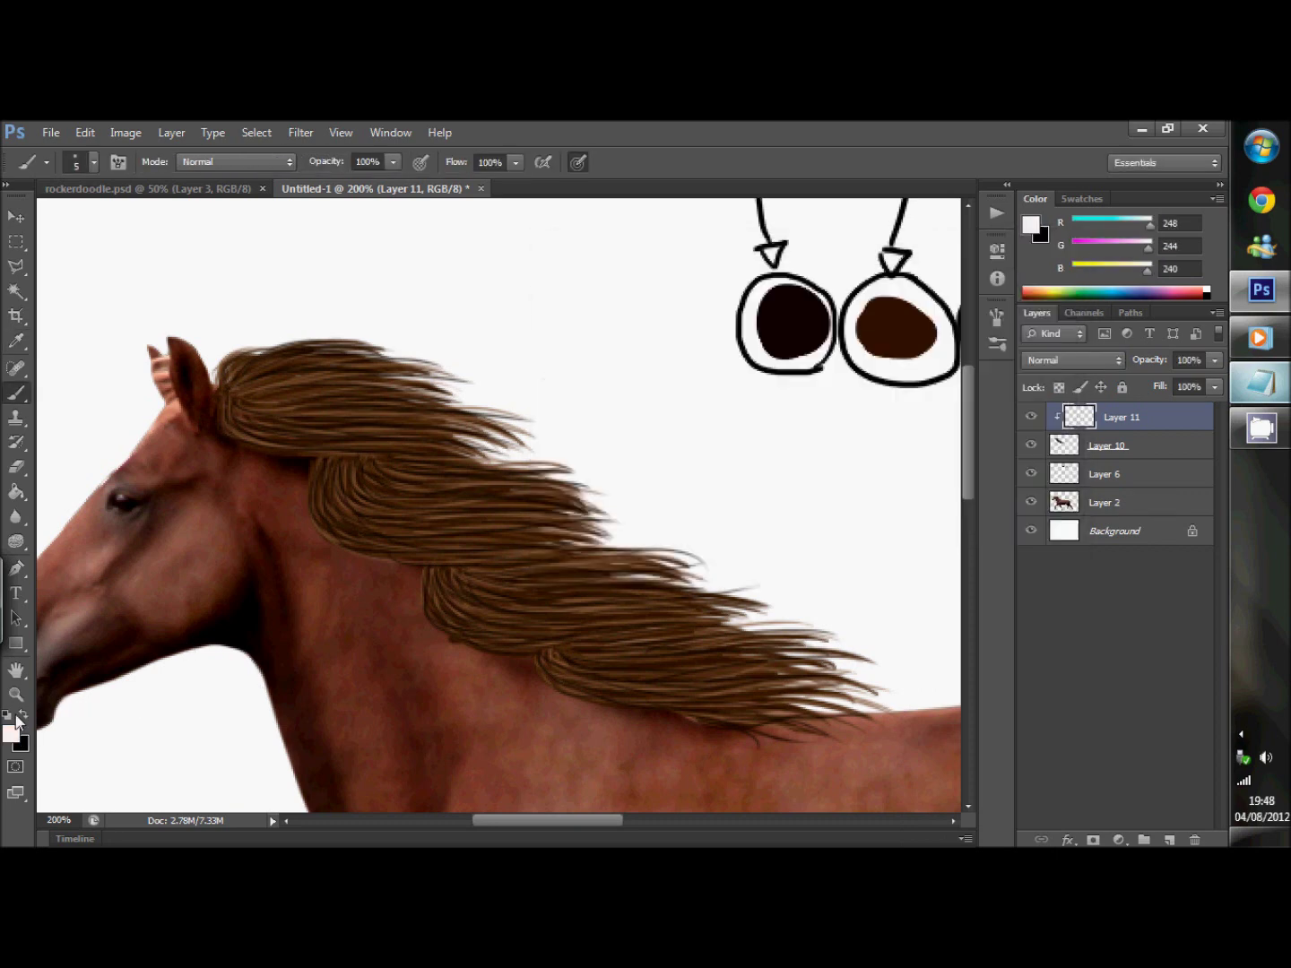
pyautogui.click(26, 715)
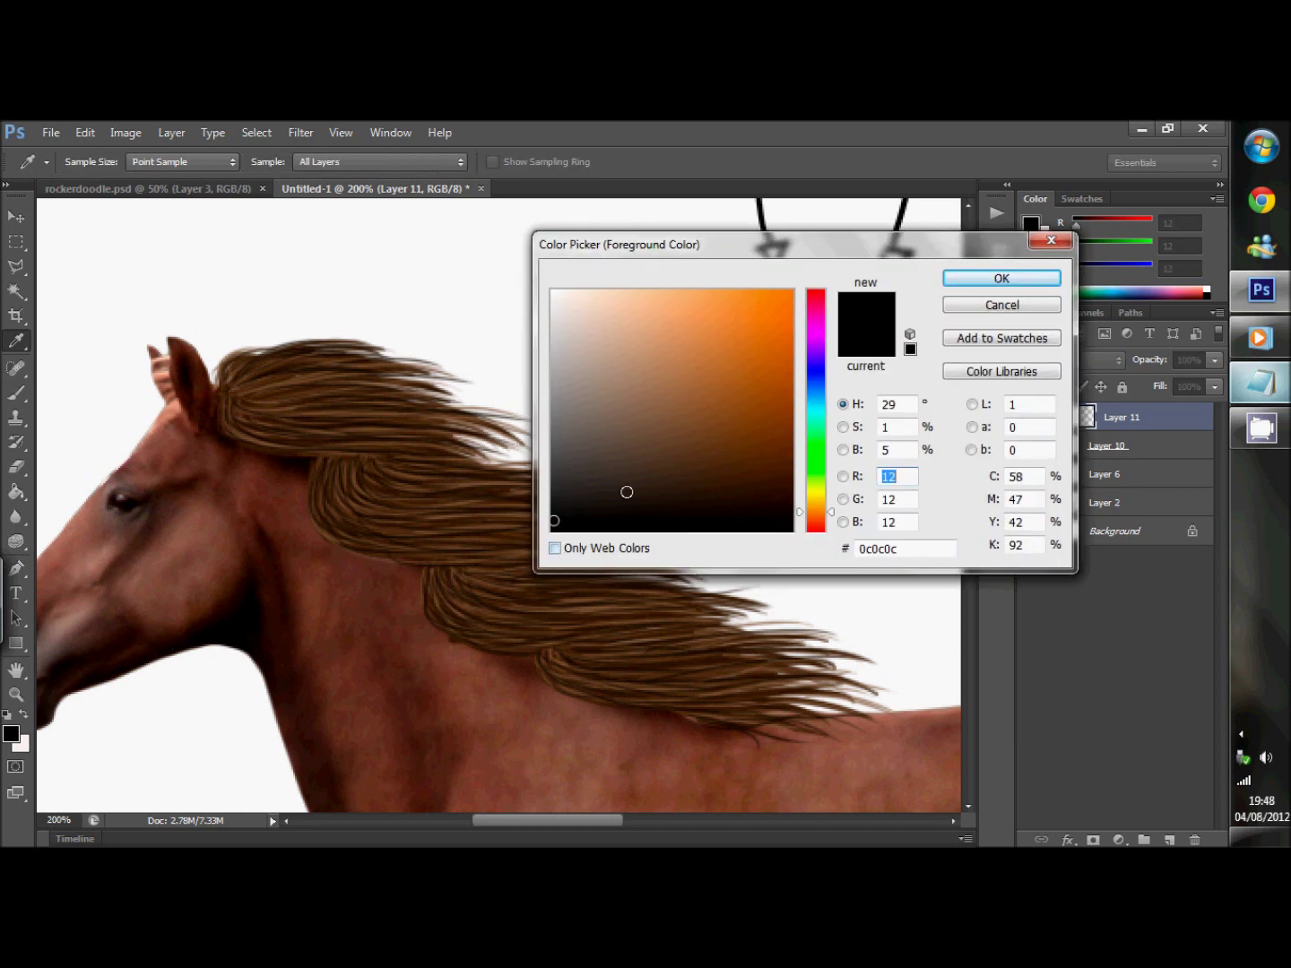
pyautogui.click(967, 278)
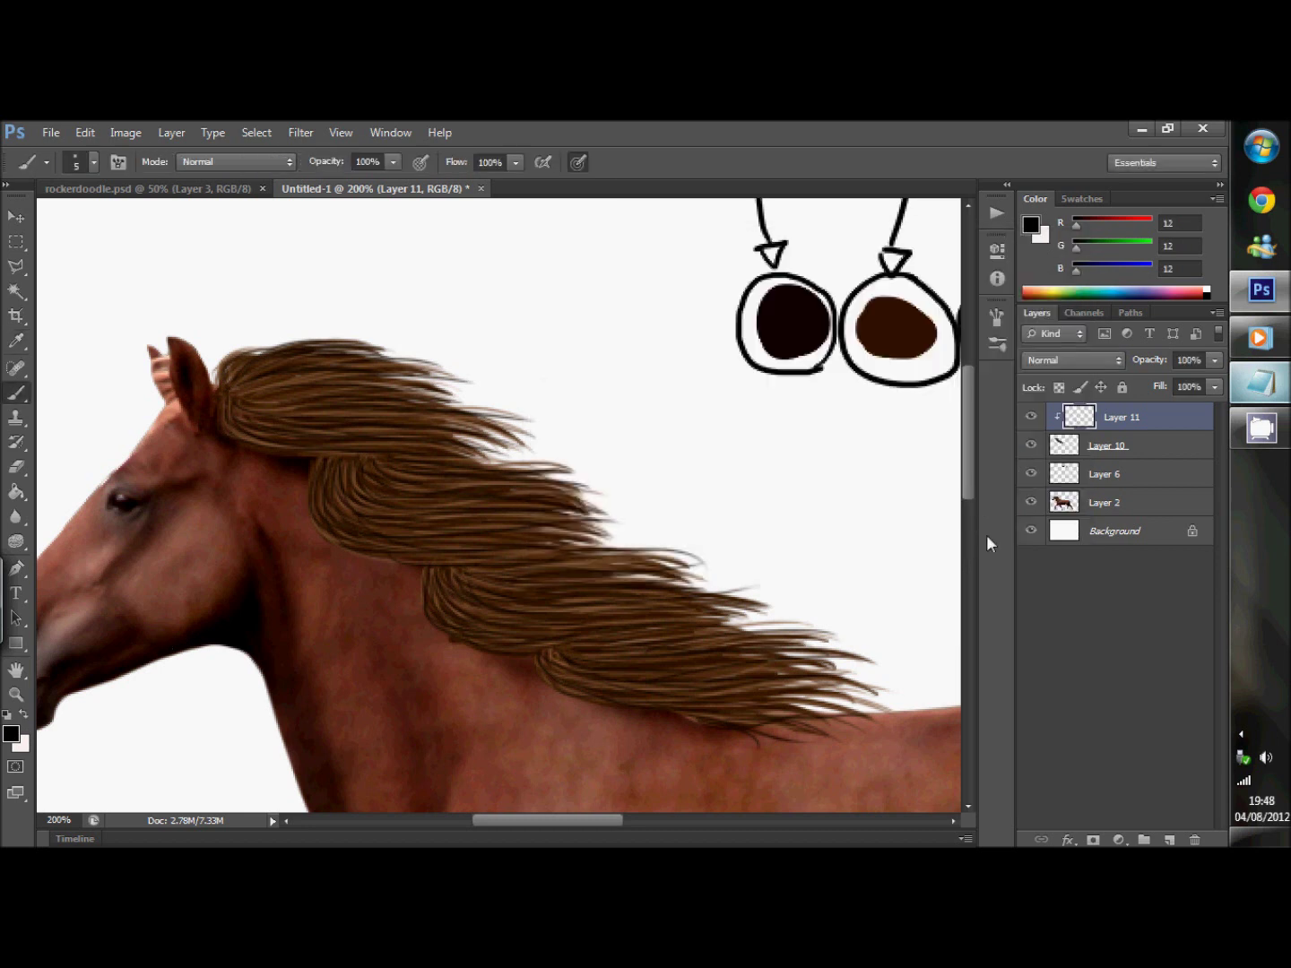
# Write the note: on the new layer, paint black with a soft round brush where less light hits the hair.
pyautogui.click(1261, 384)
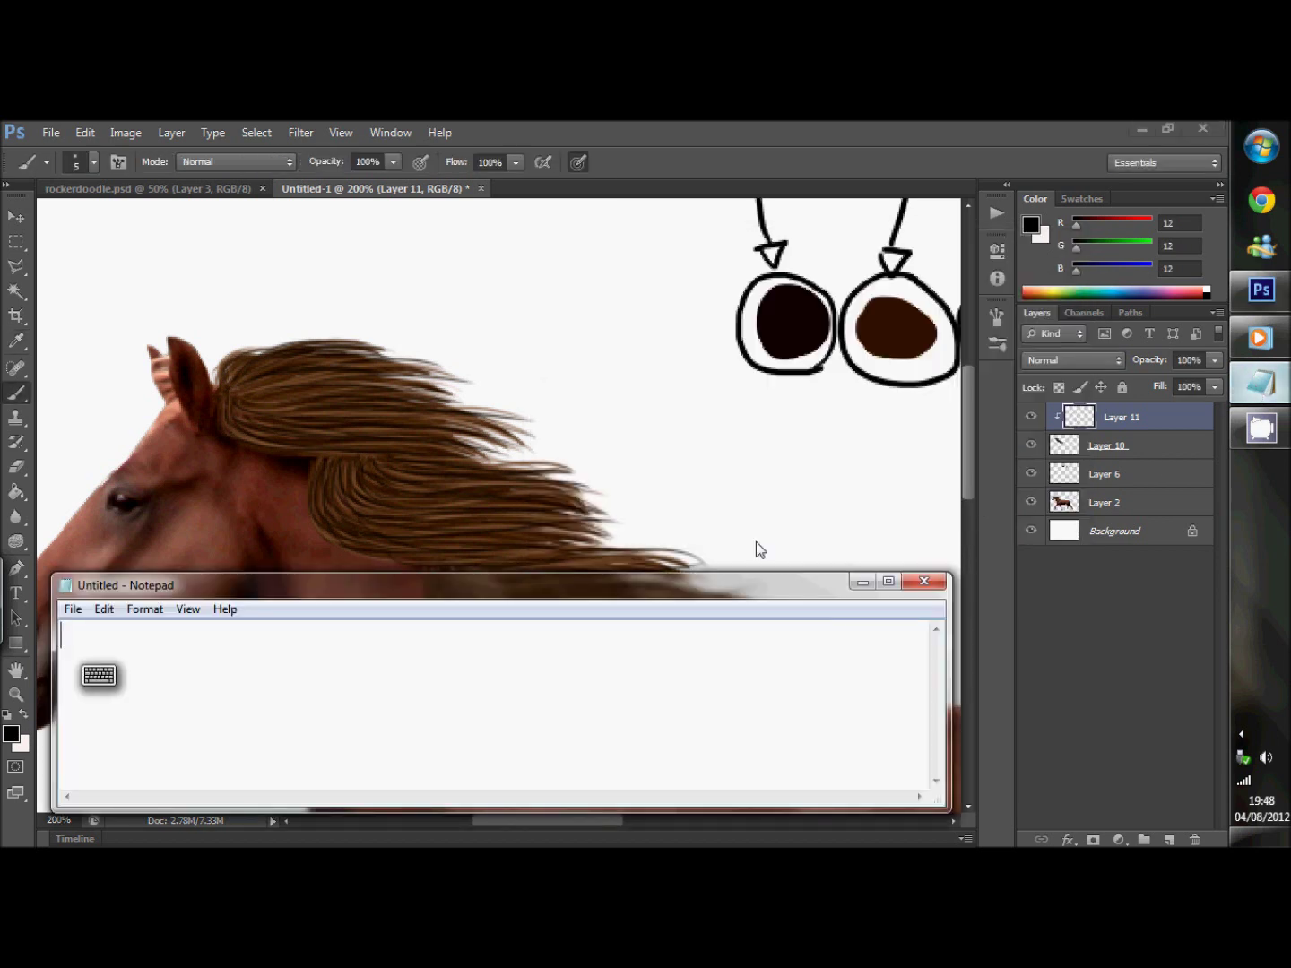
pyautogui.write('Then on your new layer, get a soft round brush and paint black')
pyautogui.press('Return')
pyautogui.write('where ther')
pyautogui.write('would be shadows / less light his')
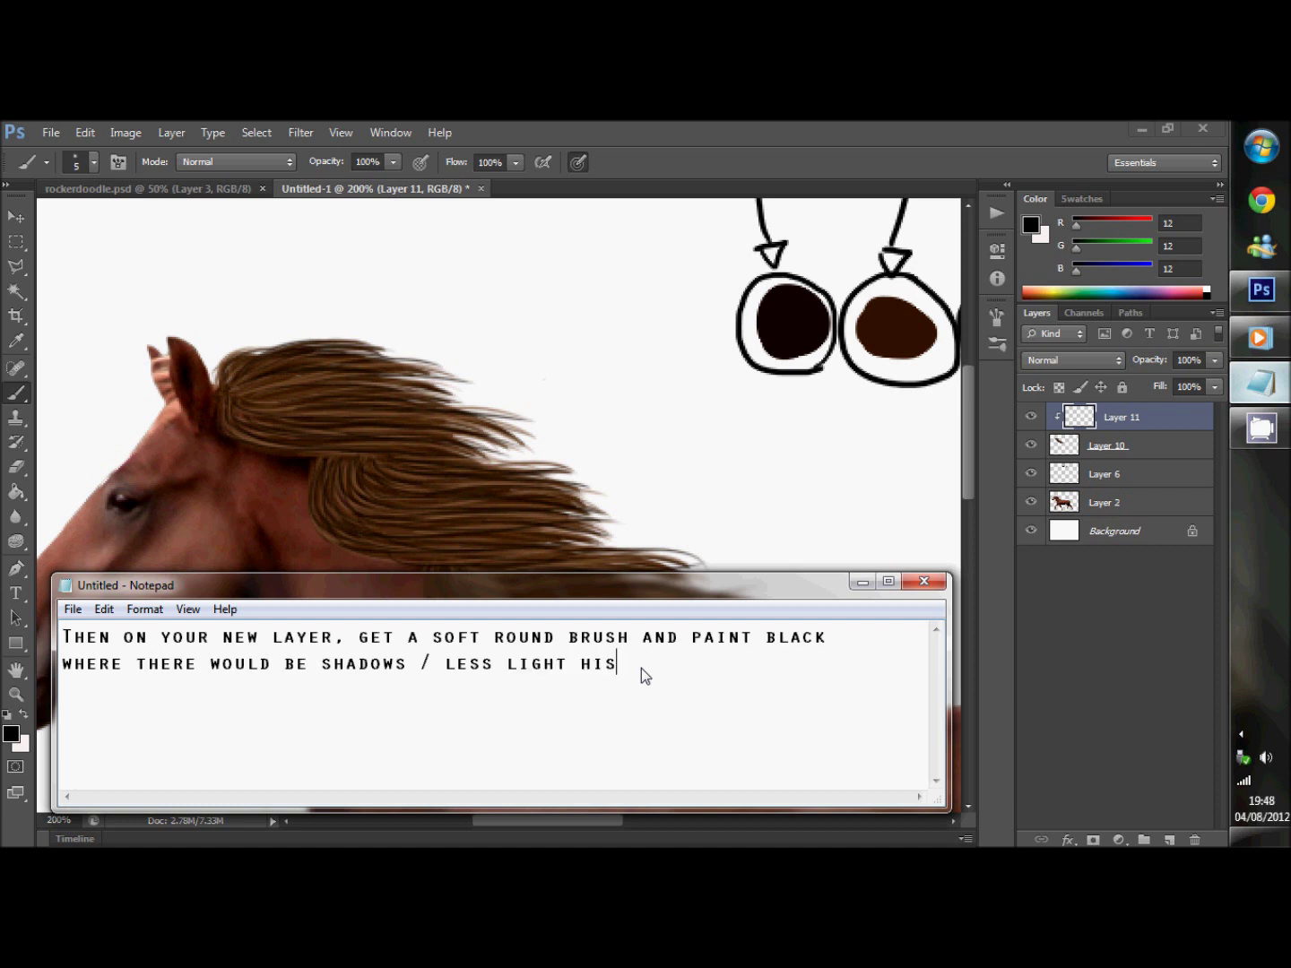
pyautogui.press('BackSpace')
pyautogui.write('tting the hair')
pyautogui.write('.')
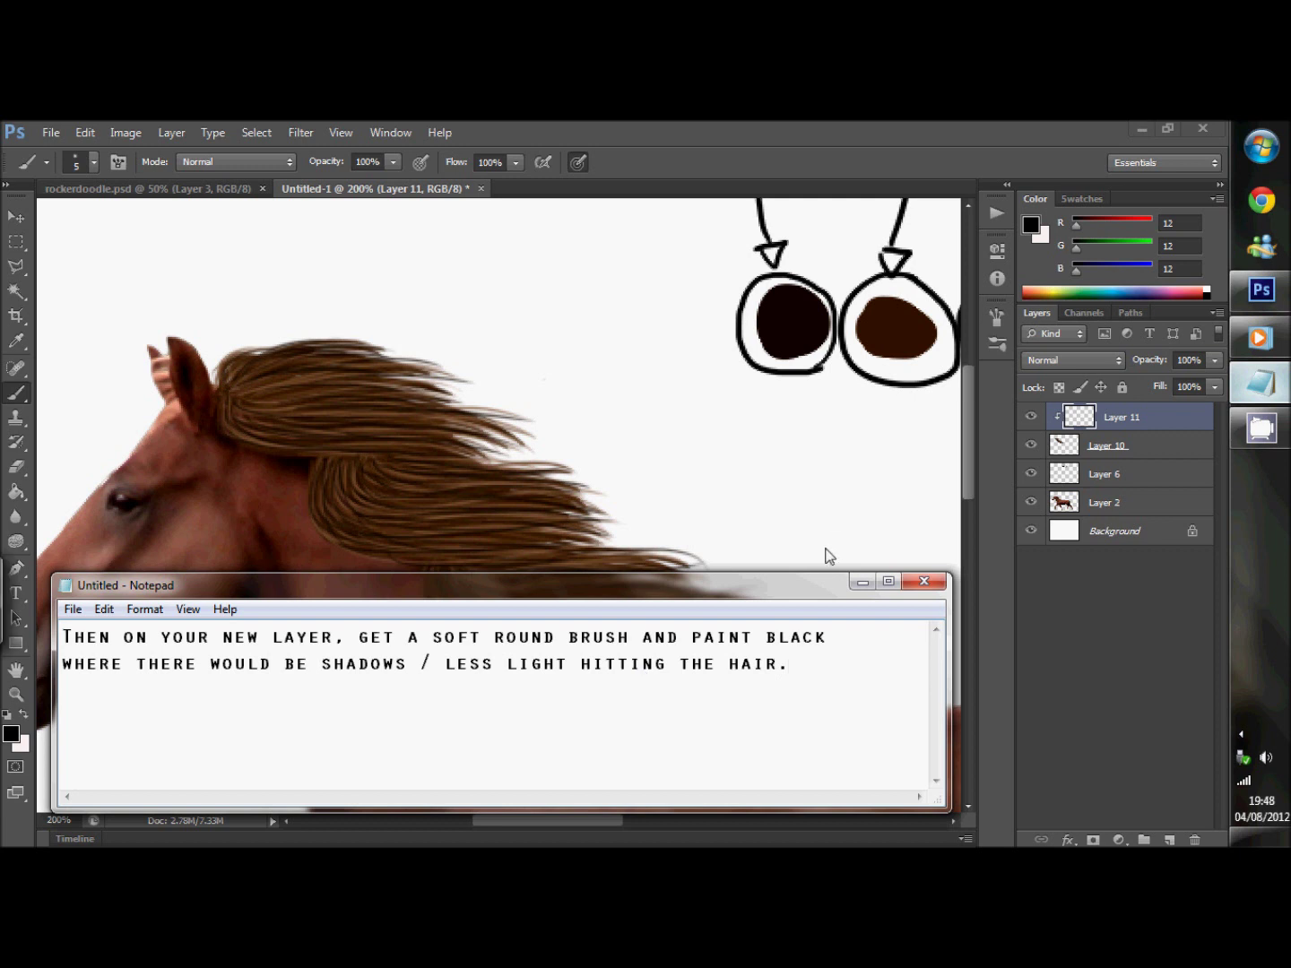
# Paint black shadow strokes from the upper mane near the ear down through its middle.
pyautogui.click(862, 582)
pyautogui.moveTo(280, 448); pyautogui.dragTo(350, 455)
pyautogui.moveTo(224, 417); pyautogui.dragTo(425, 444)
pyautogui.moveTo(316, 461)
pyautogui.mouseDown()
pyautogui.moveTo(397, 457)
pyautogui.moveTo(485, 551)
pyautogui.mouseUp()
pyautogui.moveTo(359, 537); pyautogui.dragTo(511, 562)
pyautogui.moveTo(426, 574)
pyautogui.mouseDown()
pyautogui.moveTo(537, 636)
pyautogui.moveTo(797, 724)
pyautogui.mouseUp()
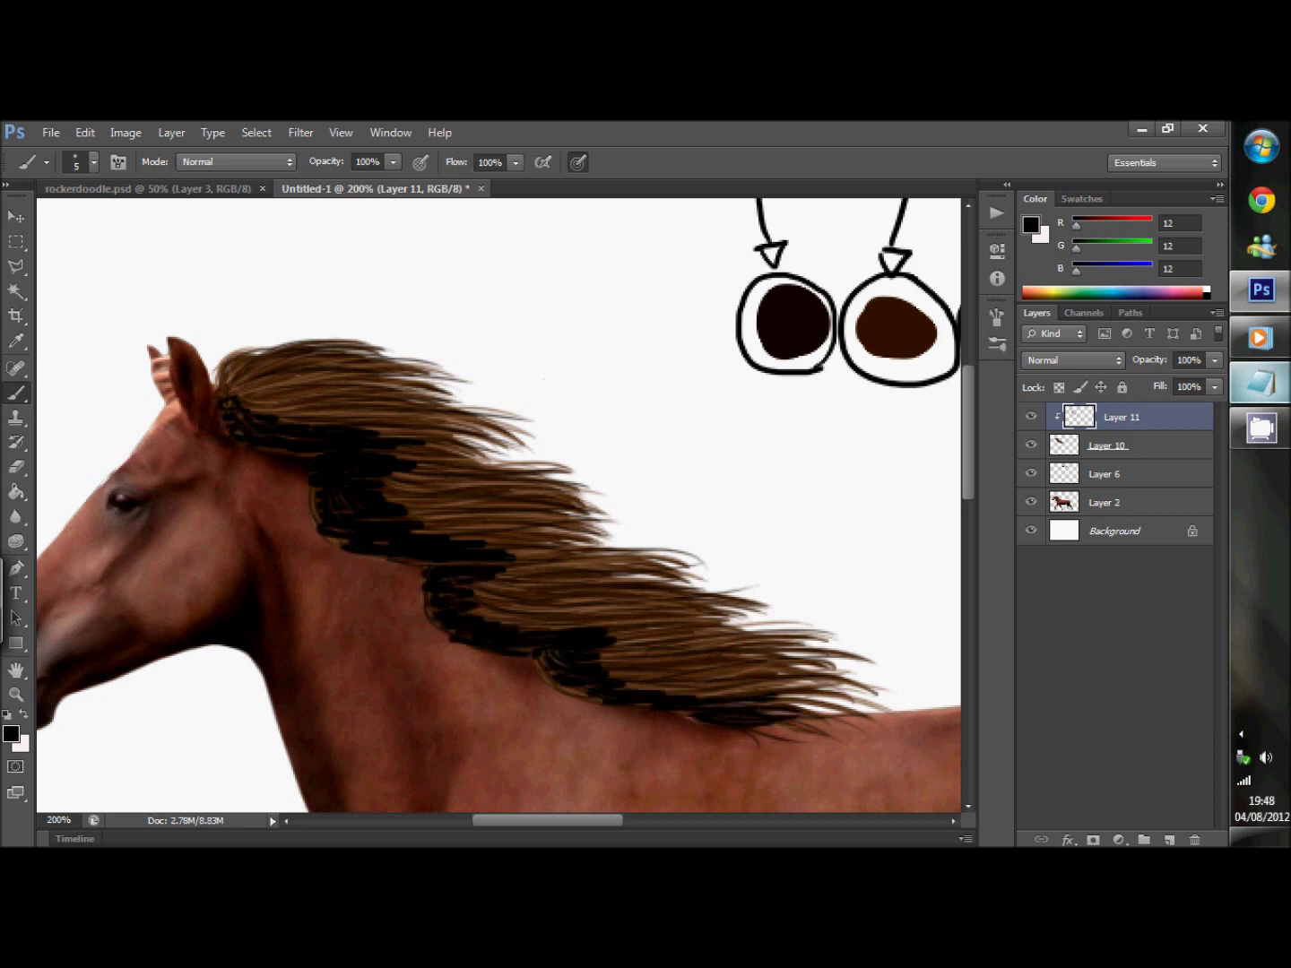
# Replace the note with the instruction to change the layer from Normal to Soft Light.
pyautogui.moveTo(1261, 382)
pyautogui.click(1149, 420)
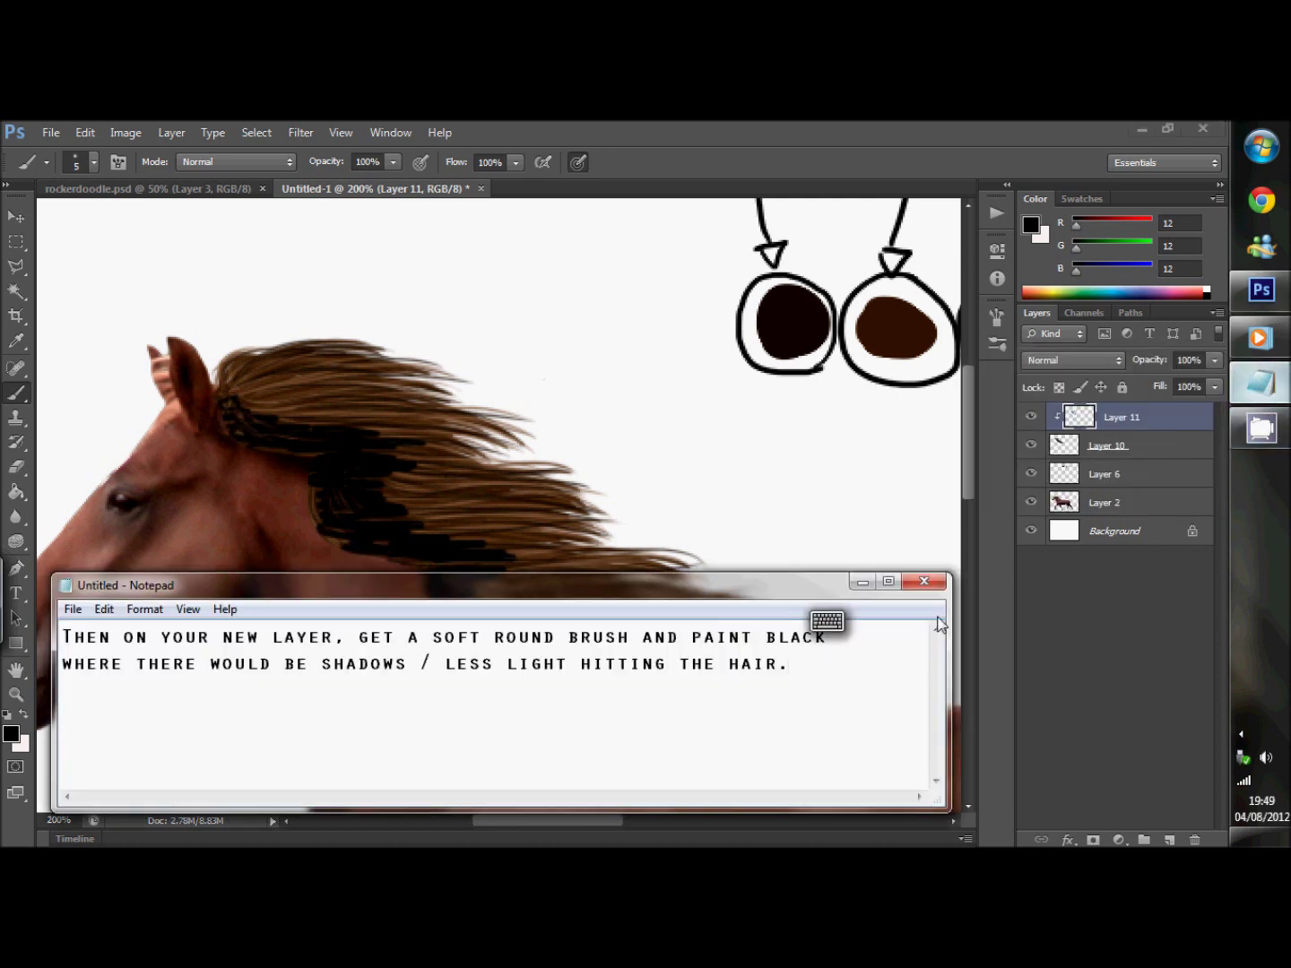
pyautogui.moveTo(843, 706); pyautogui.dragTo(54, 561)
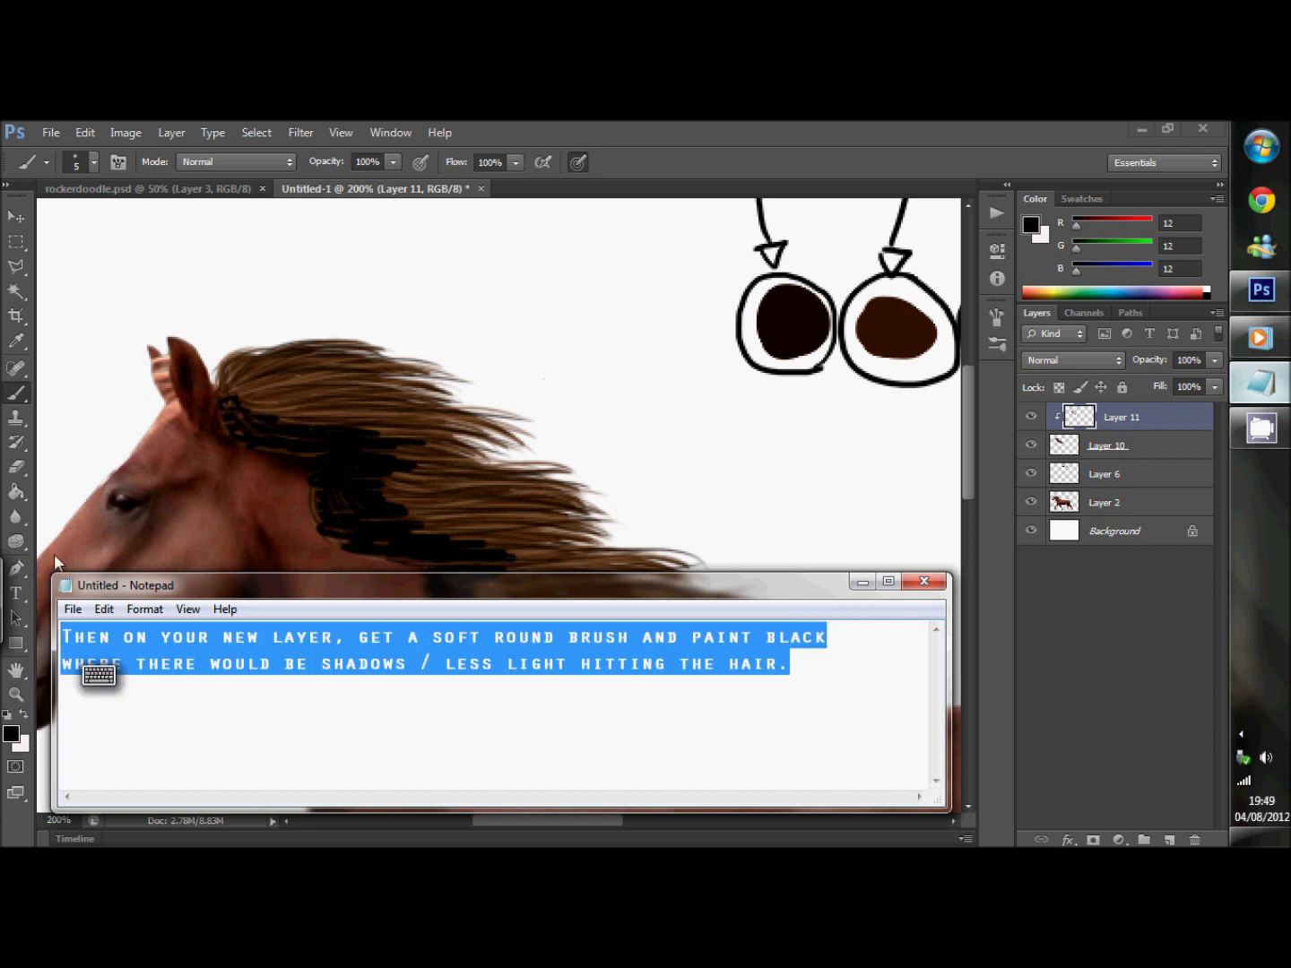
pyautogui.write("Then change that layer from 'normal'")
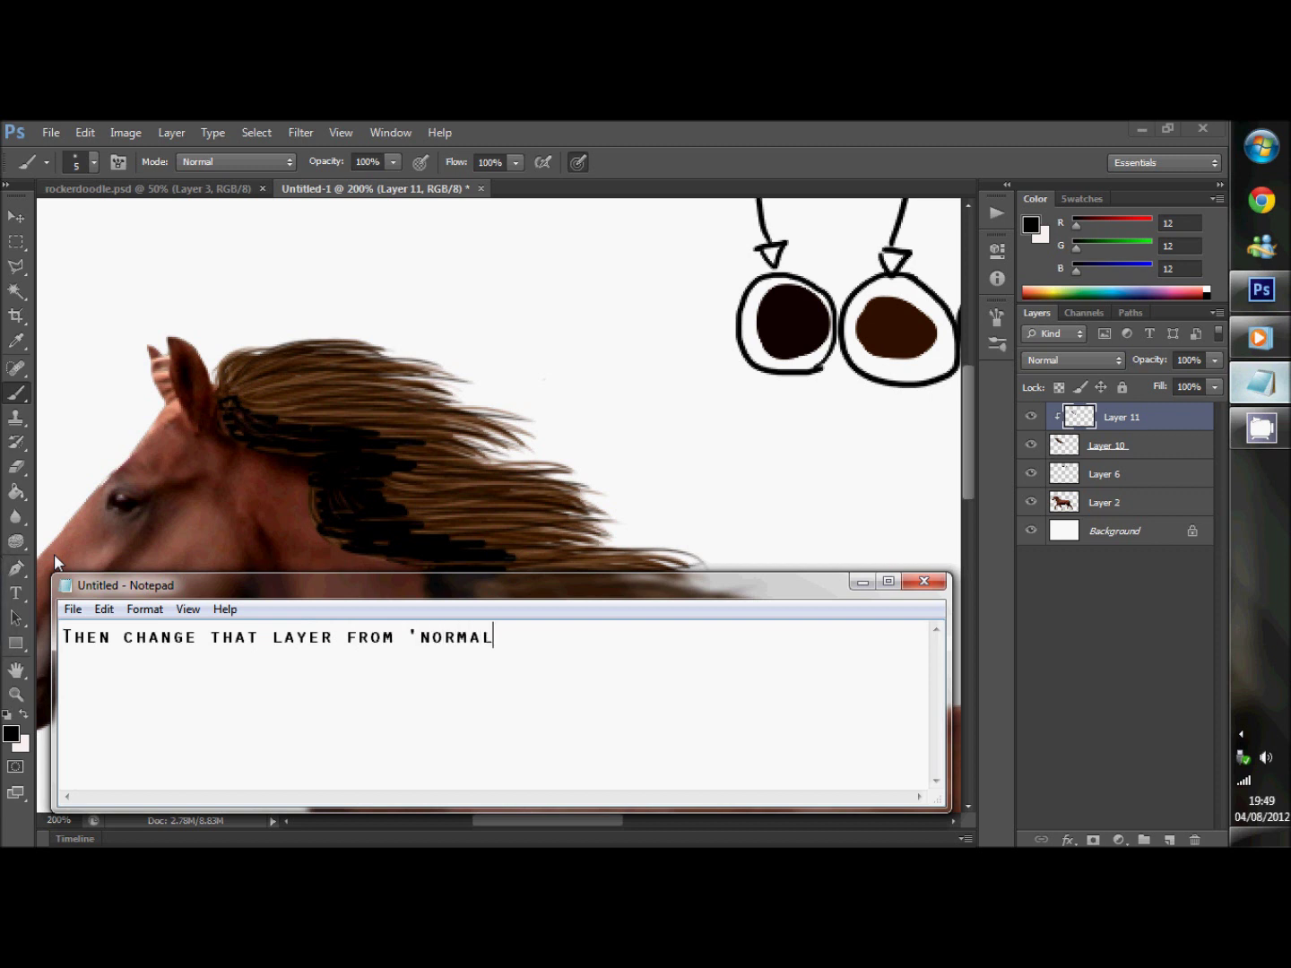
pyautogui.write(" to 'soft light' using the drop down menu.")
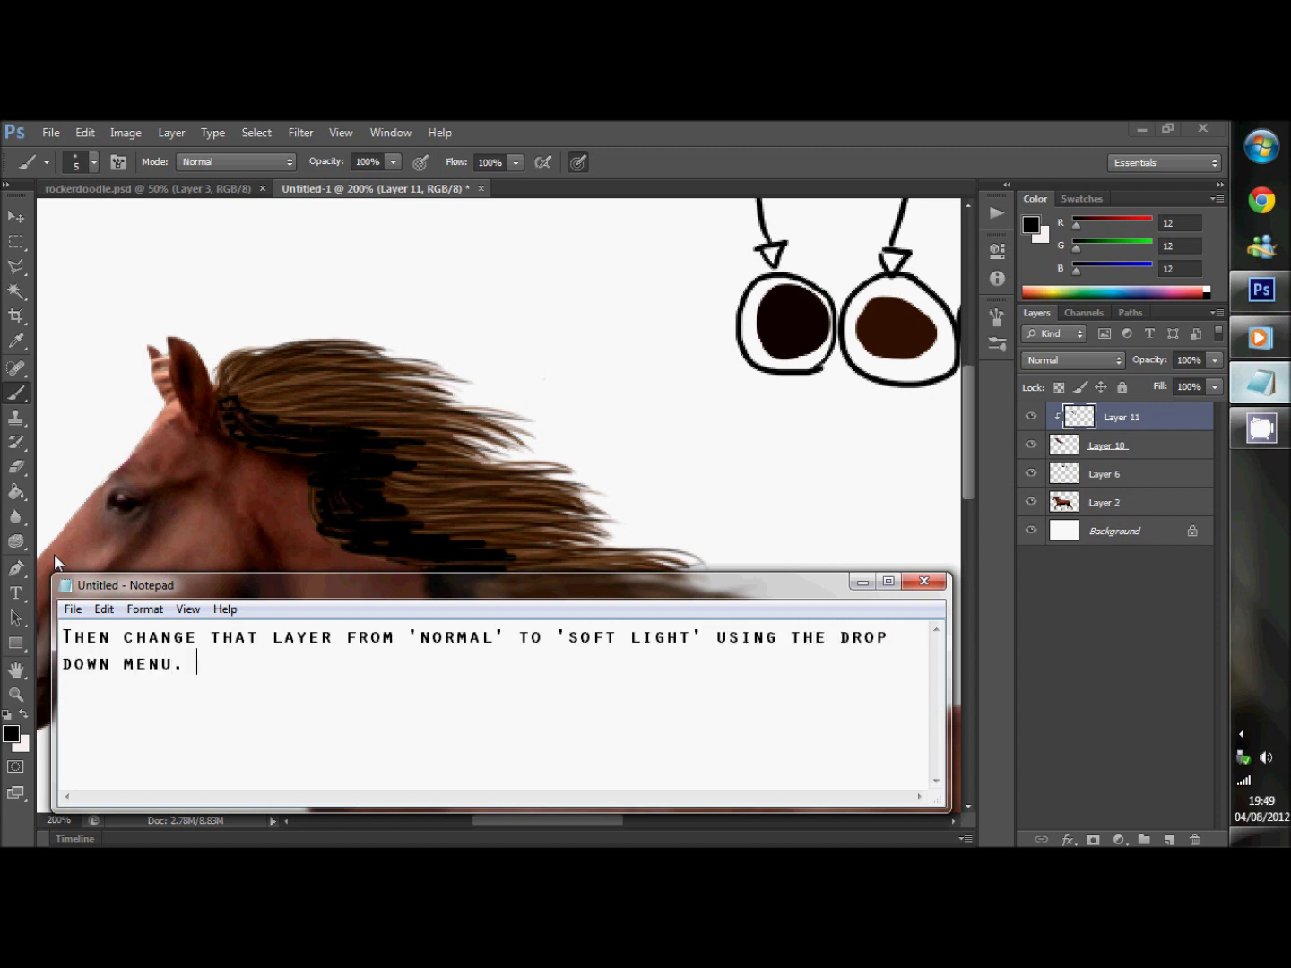
# Set Layer 11's blend mode to Soft Light.
pyautogui.click(1113, 358)
pyautogui.click(1119, 360)
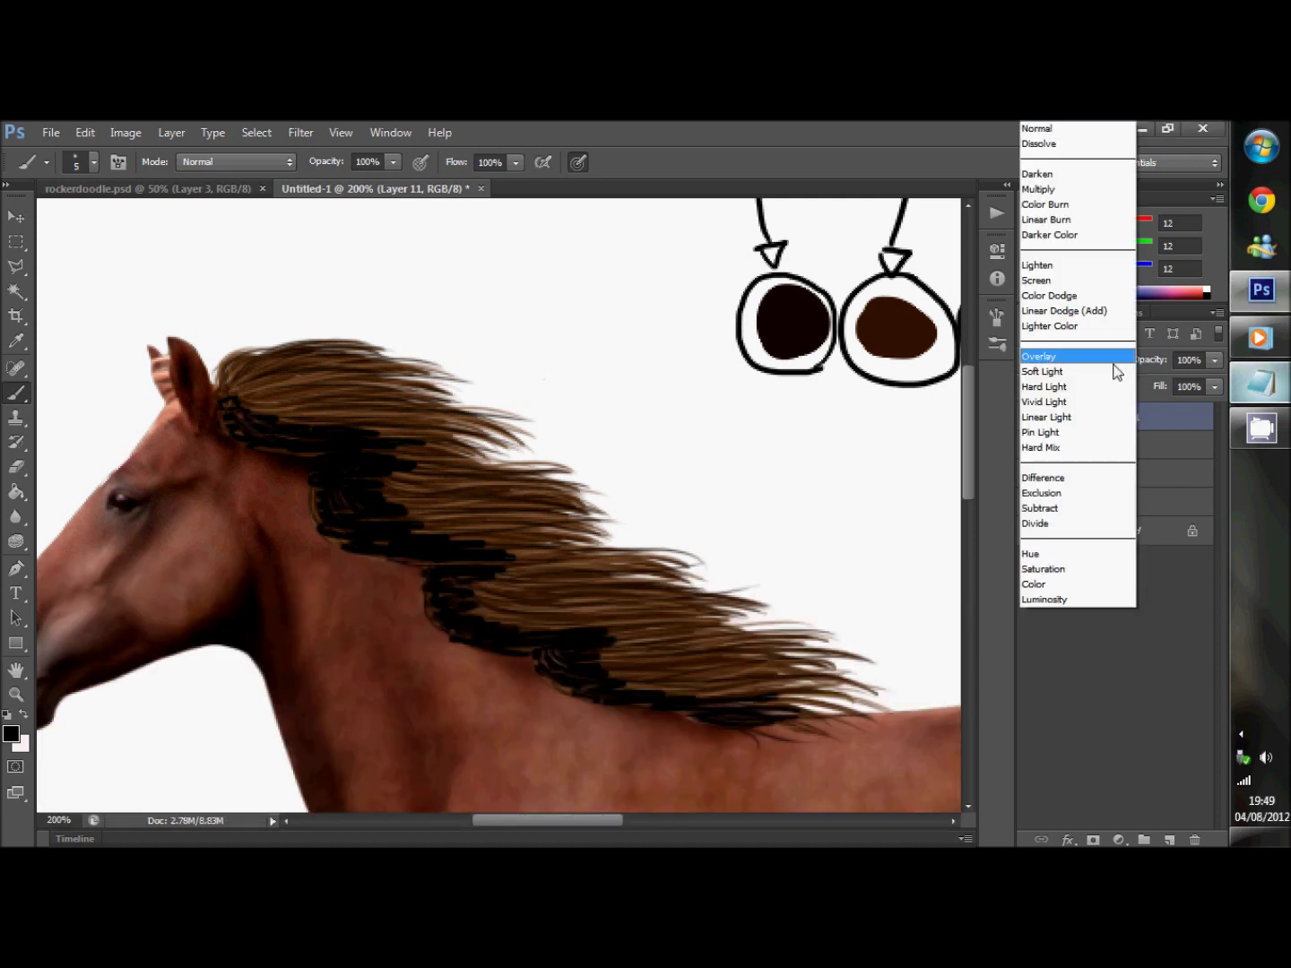
pyautogui.click(1113, 369)
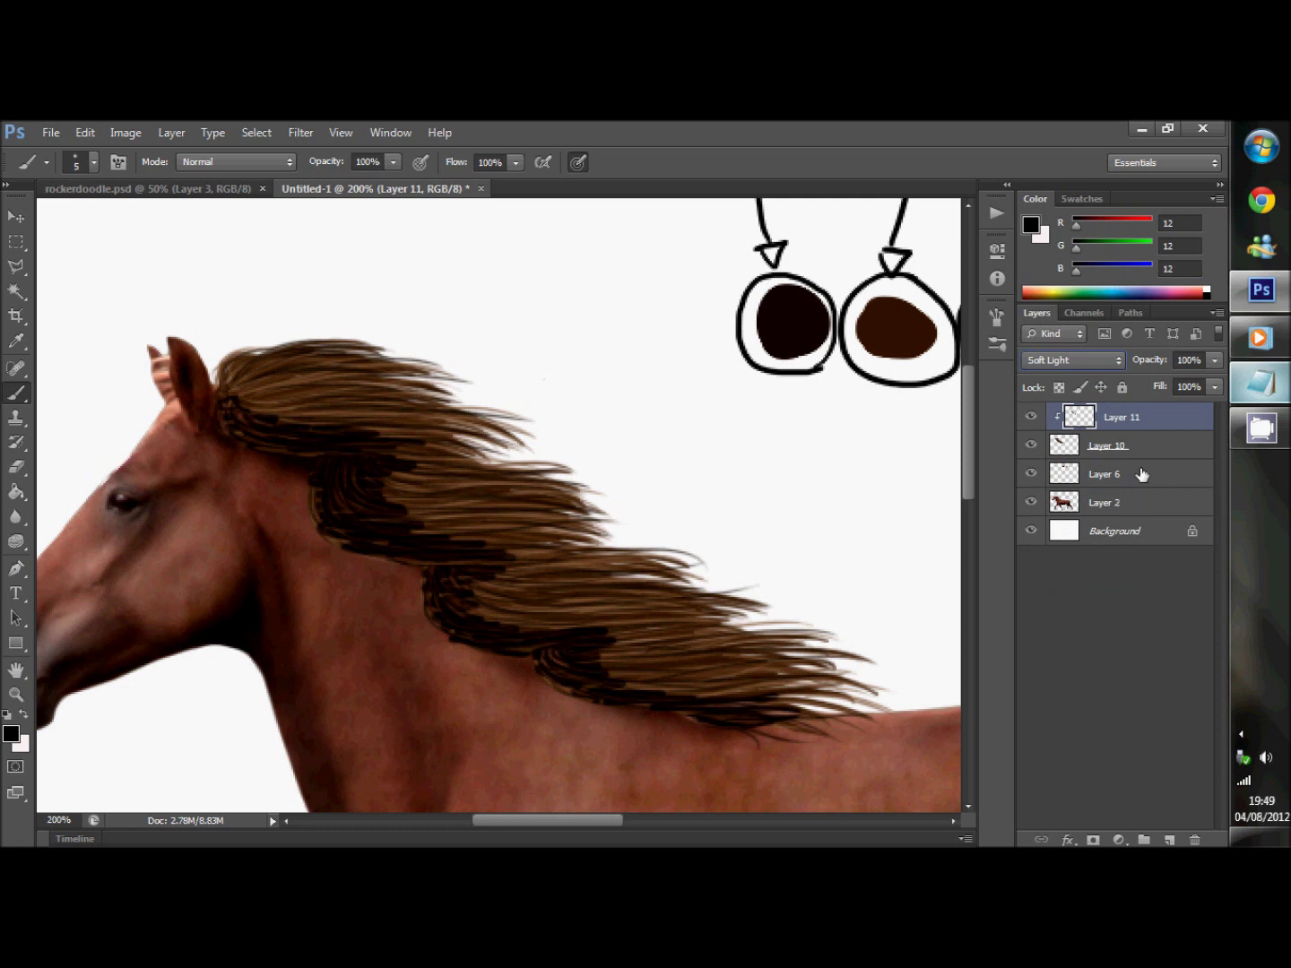
# Replace the note with the start of the Filter > Blur > Gaussian Blur radius instruction.
pyautogui.click(1255, 387)
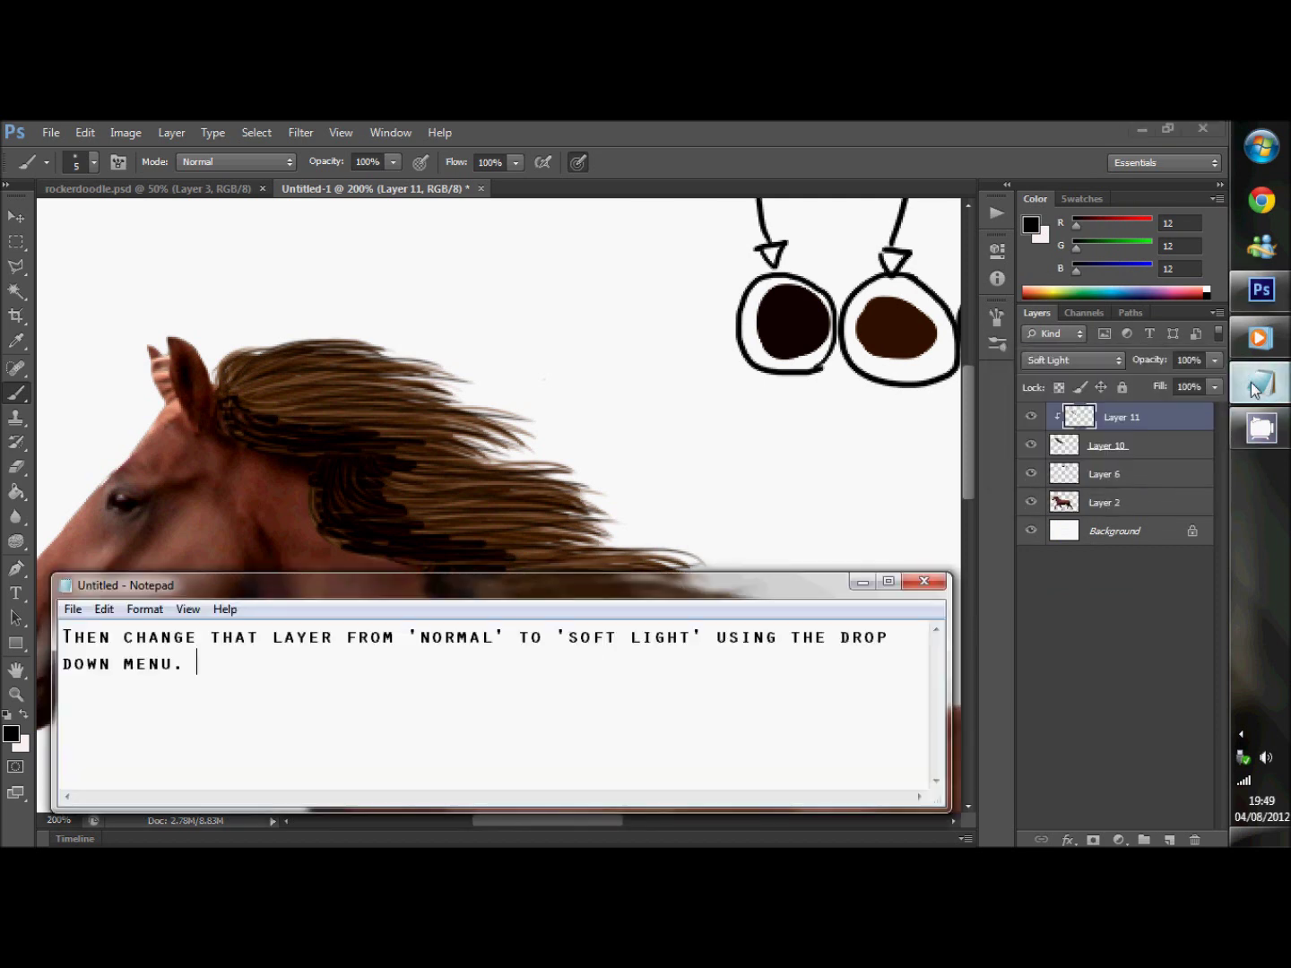
pyautogui.moveTo(654, 698); pyautogui.dragTo(59, 630)
pyautogui.write('Now go to ')
pyautogui.write('ilet')
pyautogui.write('ter > B')
pyautogui.write('lur > ')
pyautogui.write('Gaussian ')
pyautogui.write('blur.')
pyautogui.write('essa ')
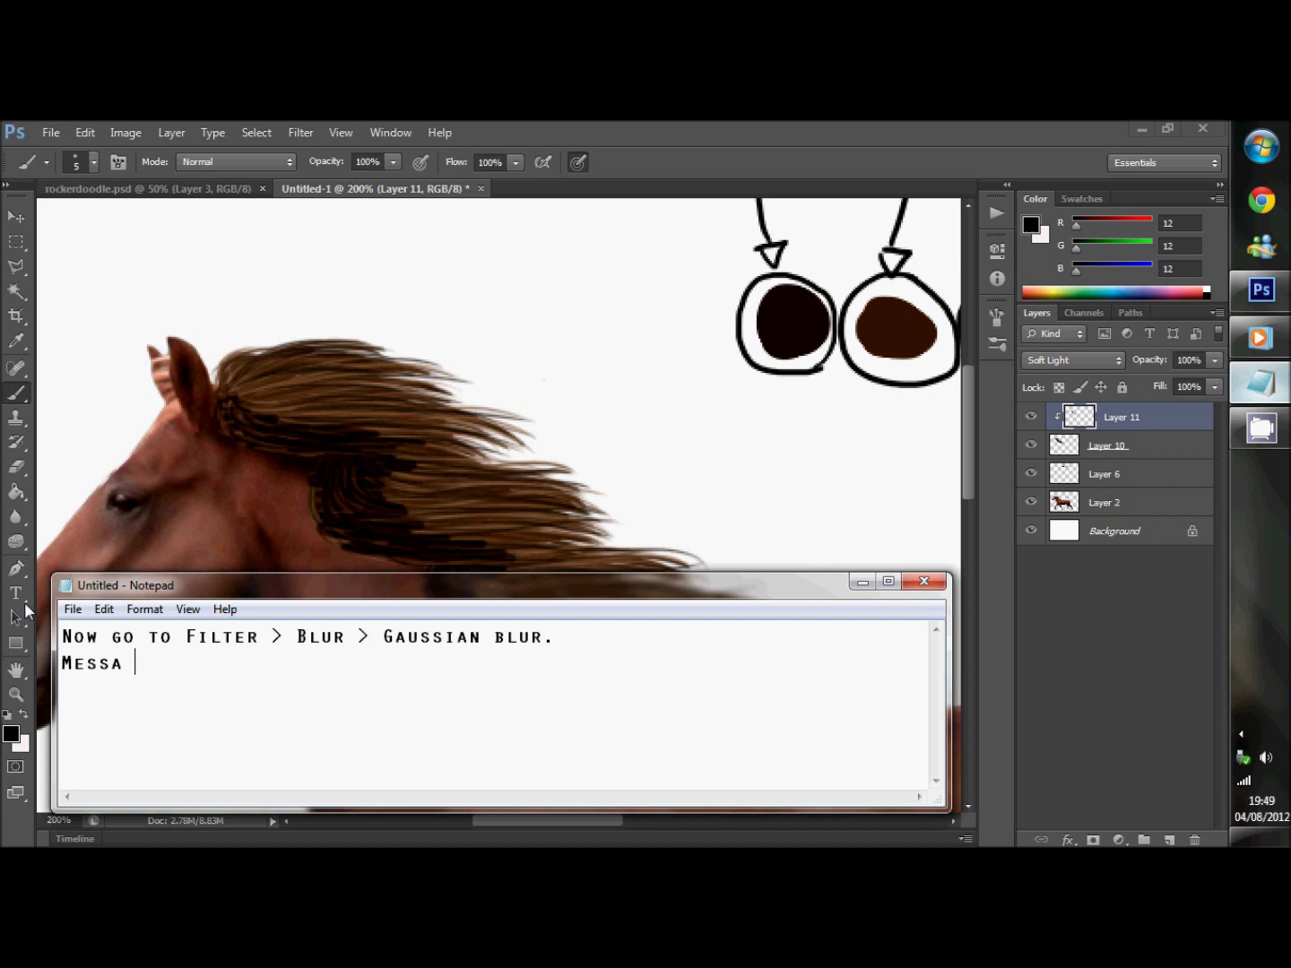
pyautogui.press('BackSpace')
pyautogui.press('BackSpace')
pyautogui.write(' around with the radius ')
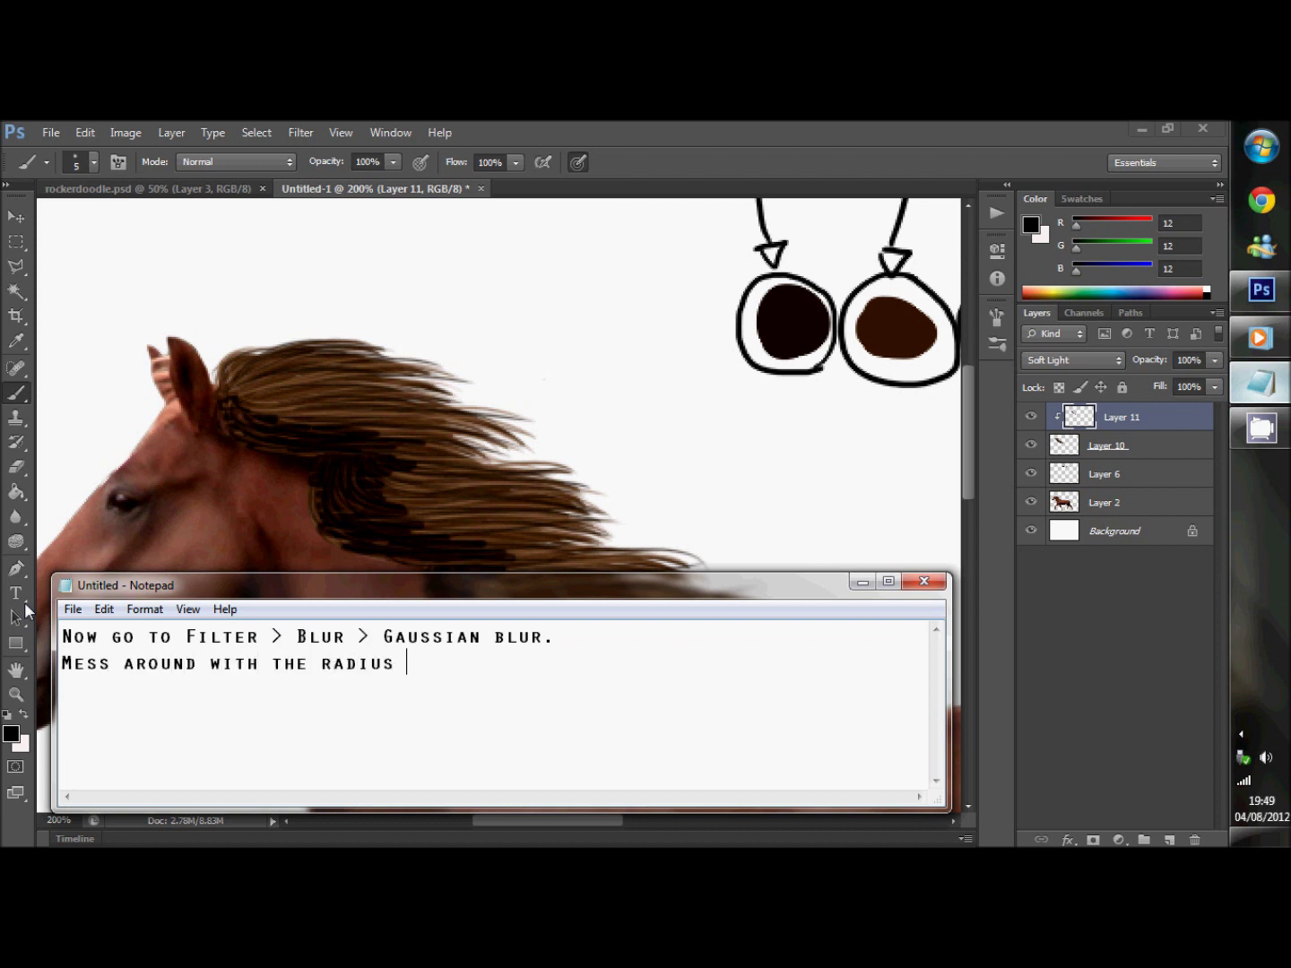
pyautogui.write('until it fades n')
# Finish the Gaussian blur note about adjusting the radius until the shading fades nicely.
pyautogui.press('BackSpace')
pyautogui.write('icely.')
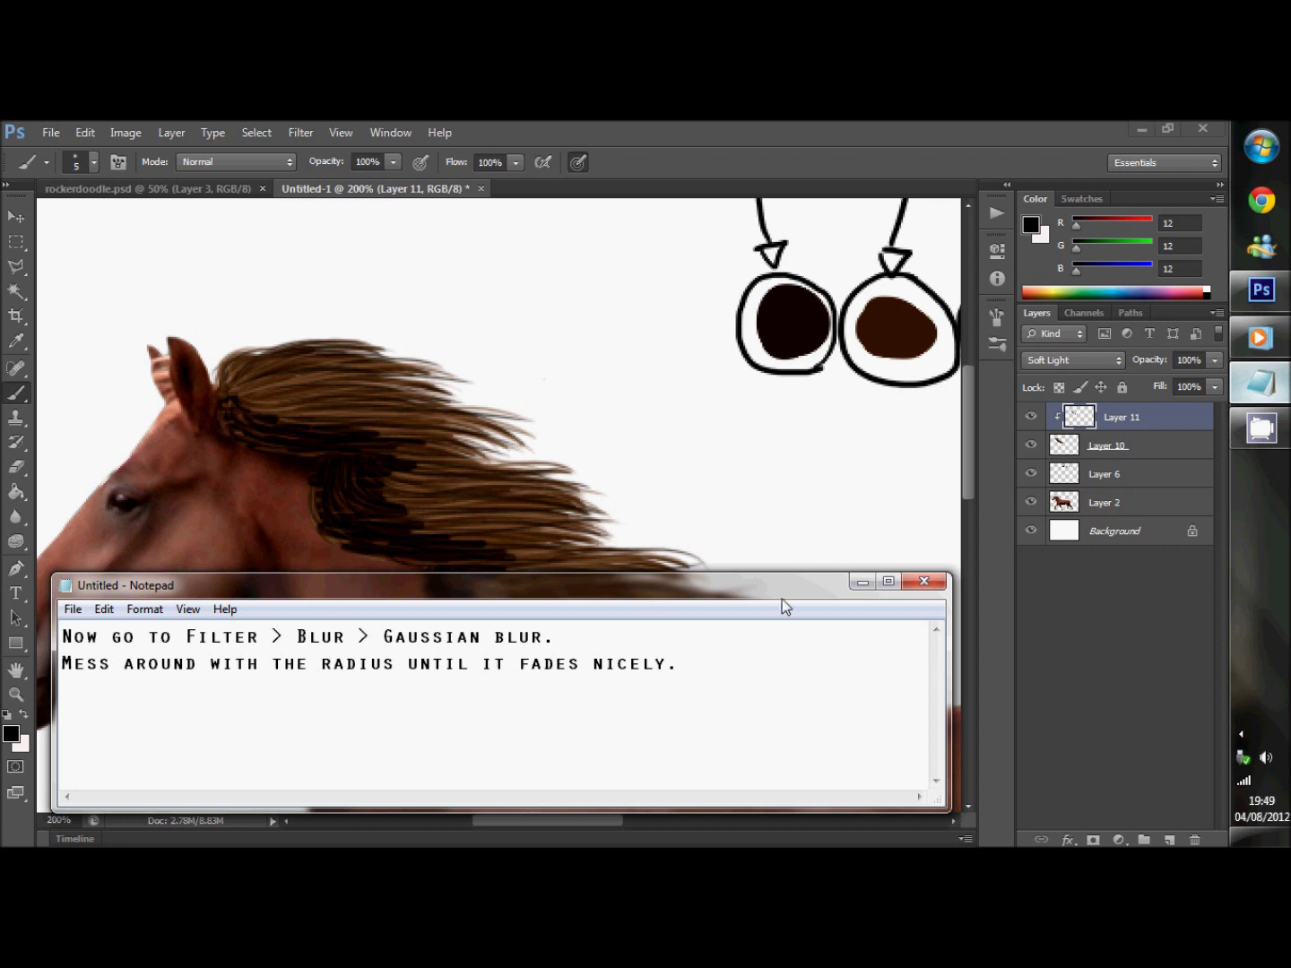
pyautogui.click(301, 134)
pyautogui.moveTo(403, 323)
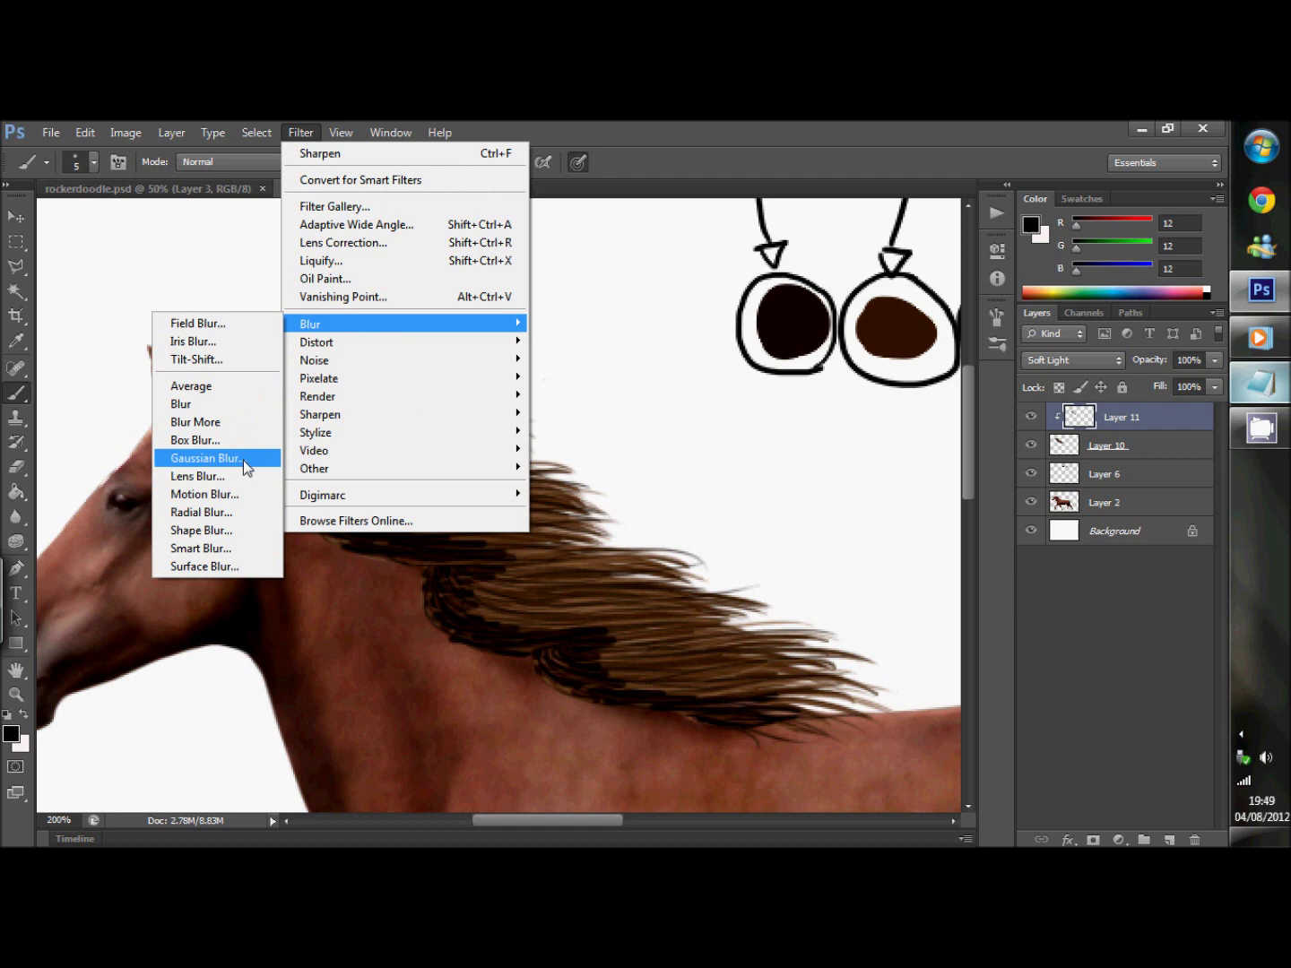
# Blur the shadow layer with a 12.7 px Gaussian Blur and lower its opacity to 83%.
pyautogui.click(243, 459)
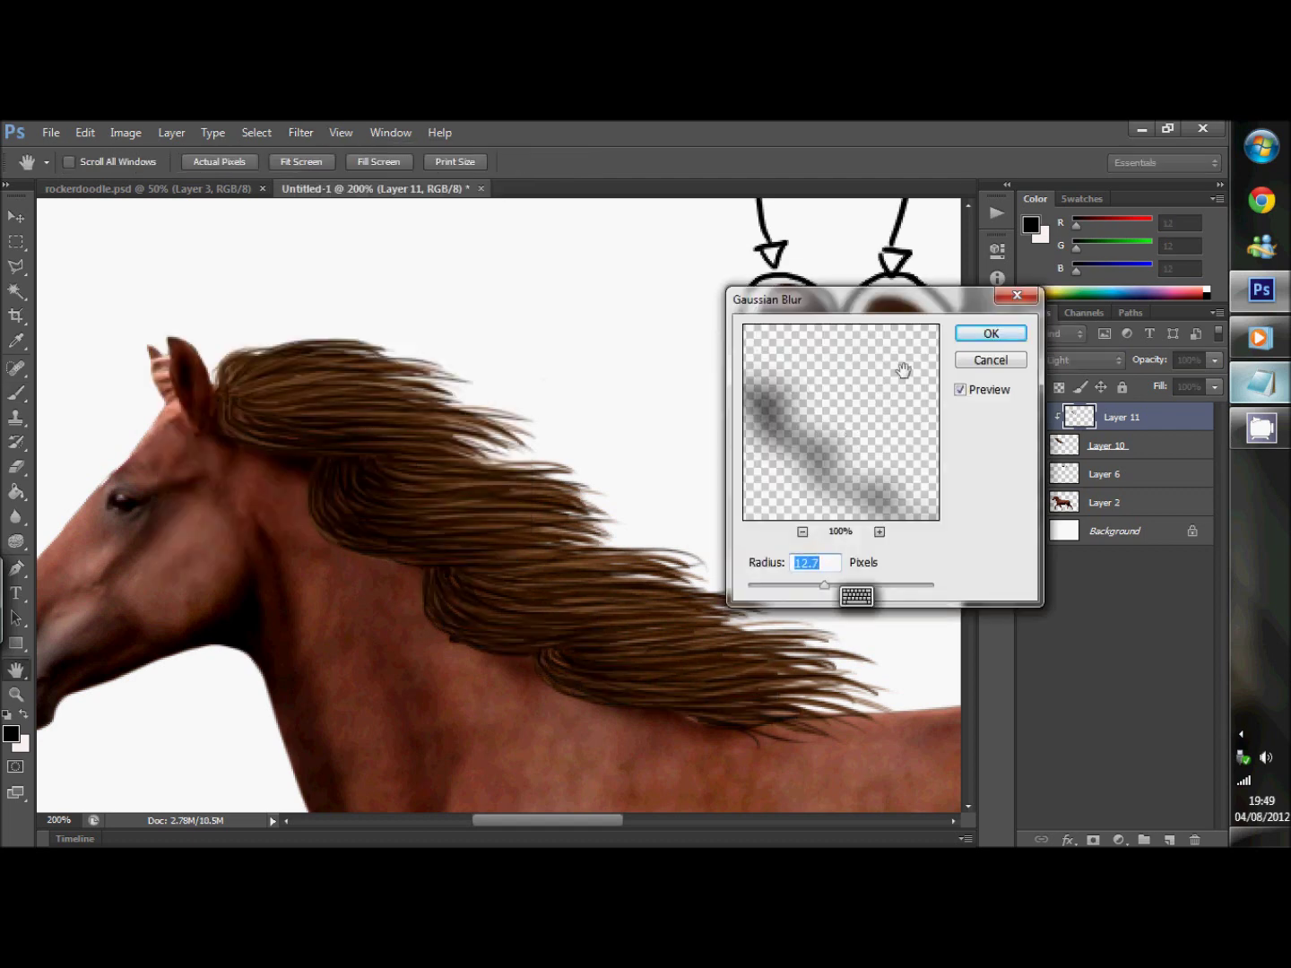
pyautogui.click(981, 336)
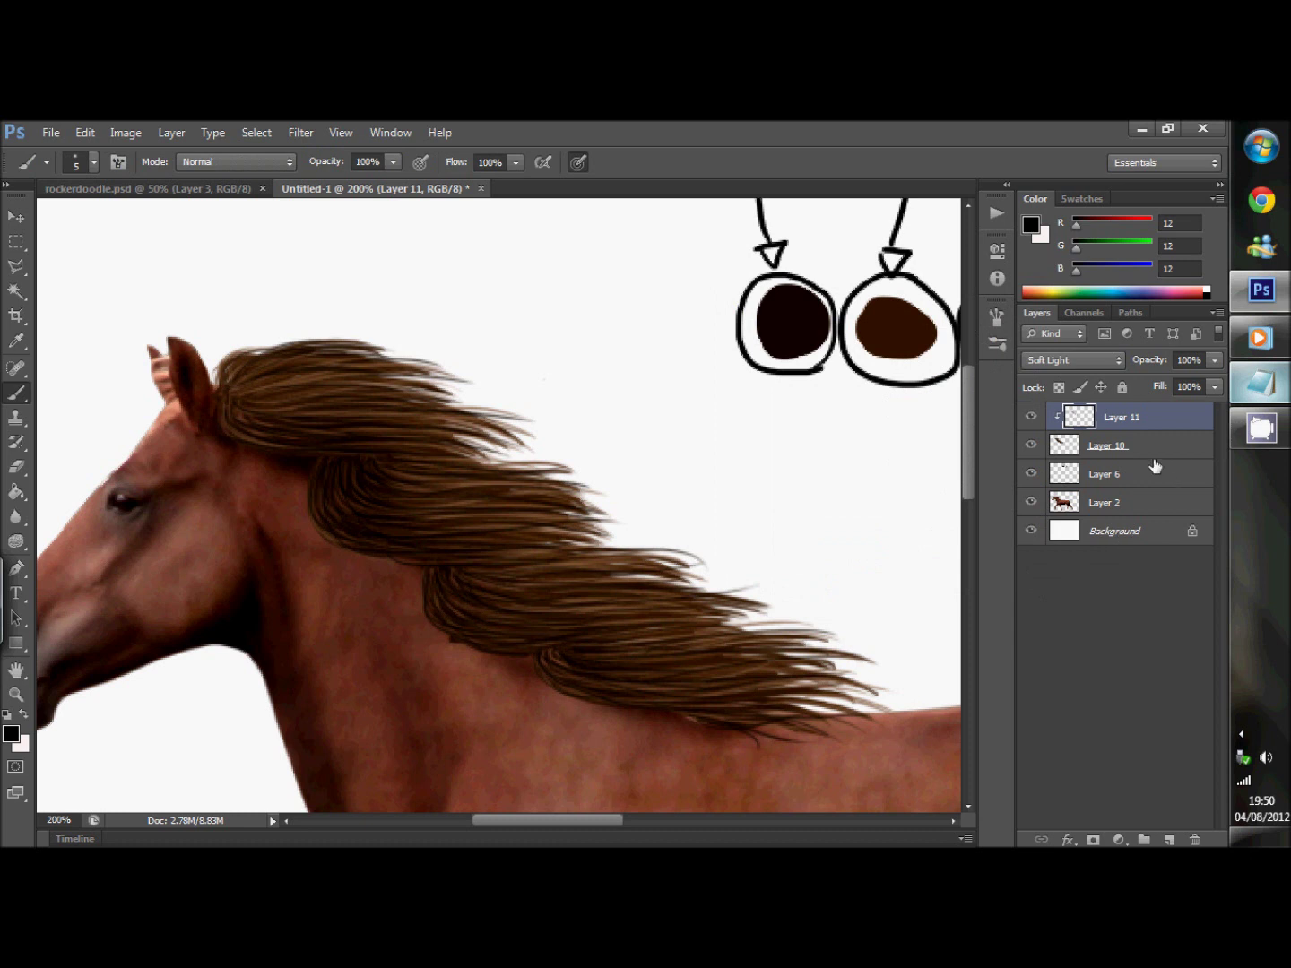
pyautogui.click(1210, 364)
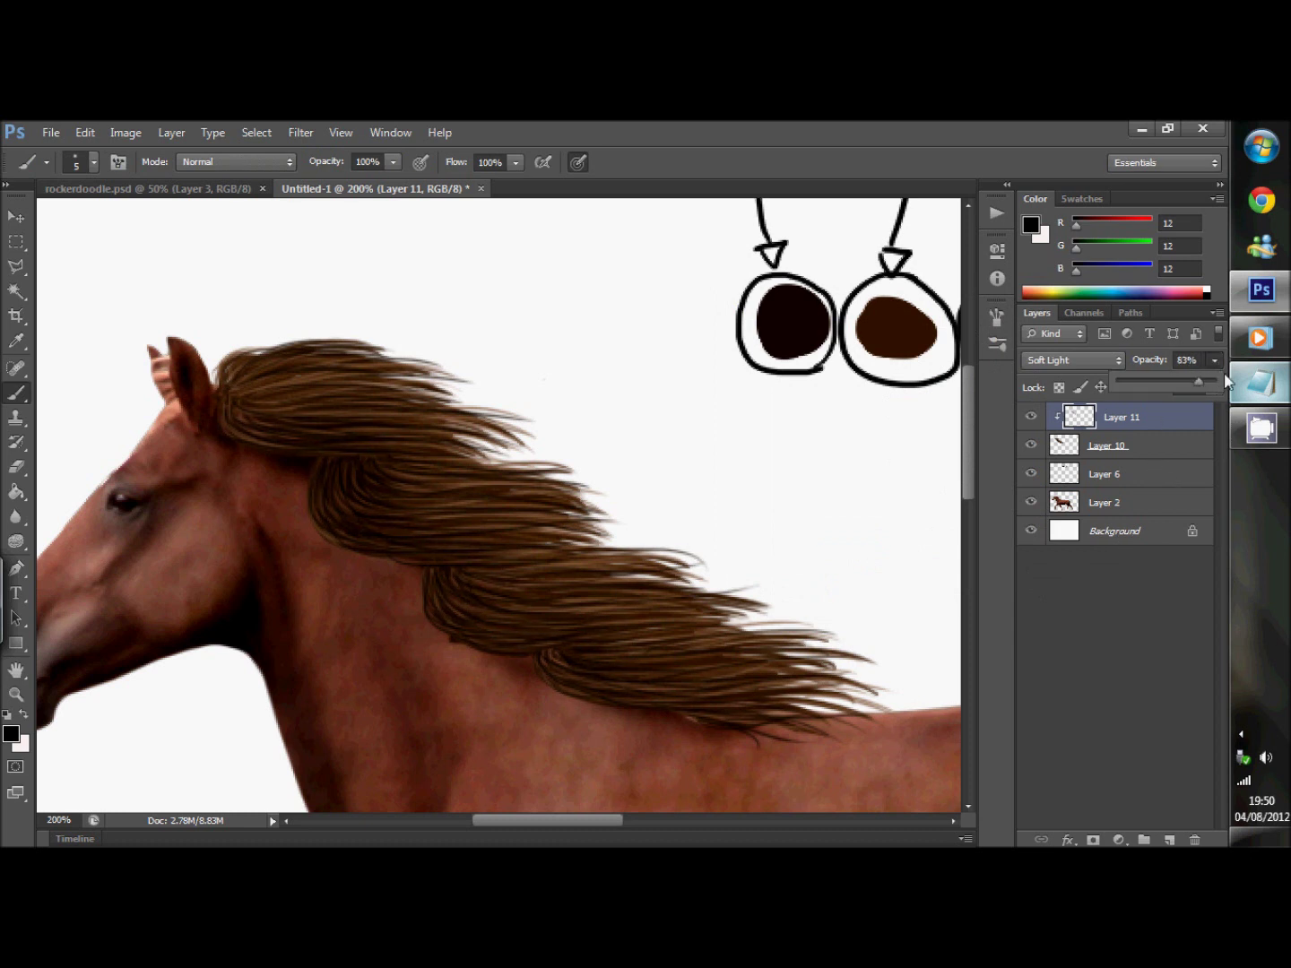
pyautogui.click(1261, 384)
pyautogui.hotkey('ctrl', 'a')
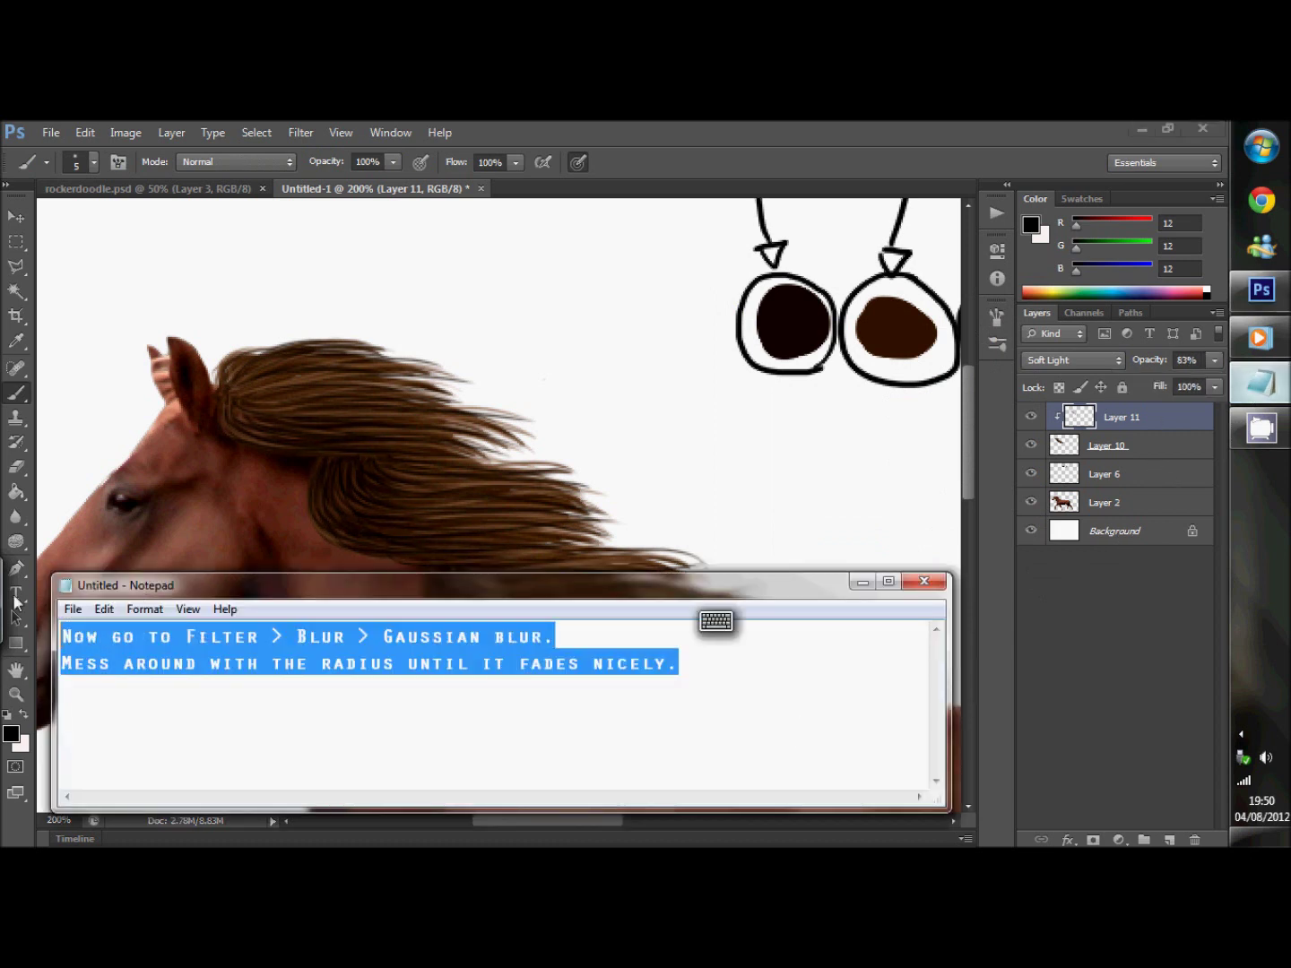
# Write the note about repeating in white on a new clipped layer, then clear it.
pyautogui.write('Create a new layer, make it a clipping mask and repe')
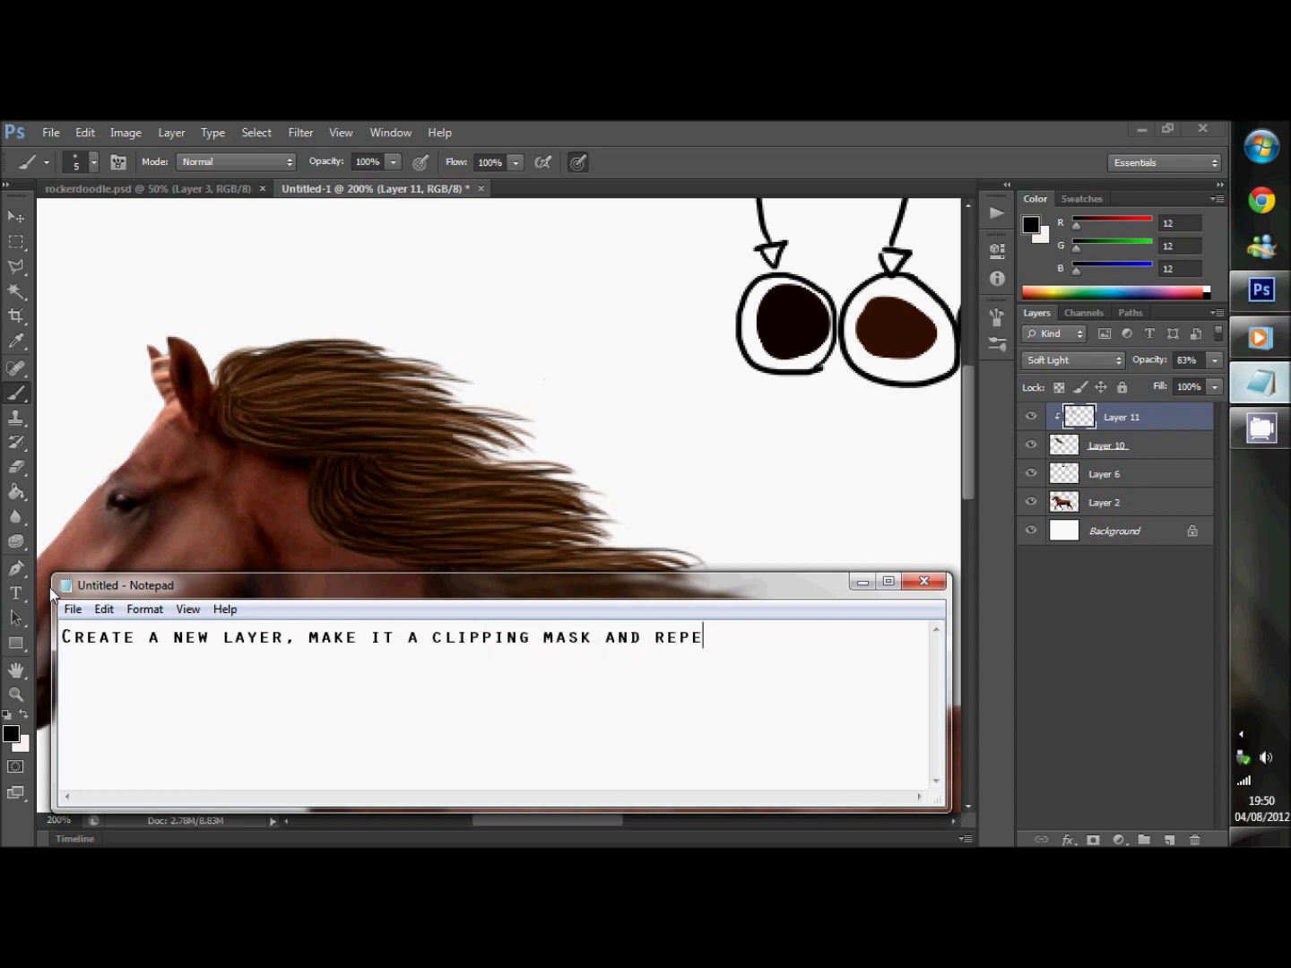
pyautogui.write('at for white but this time ')
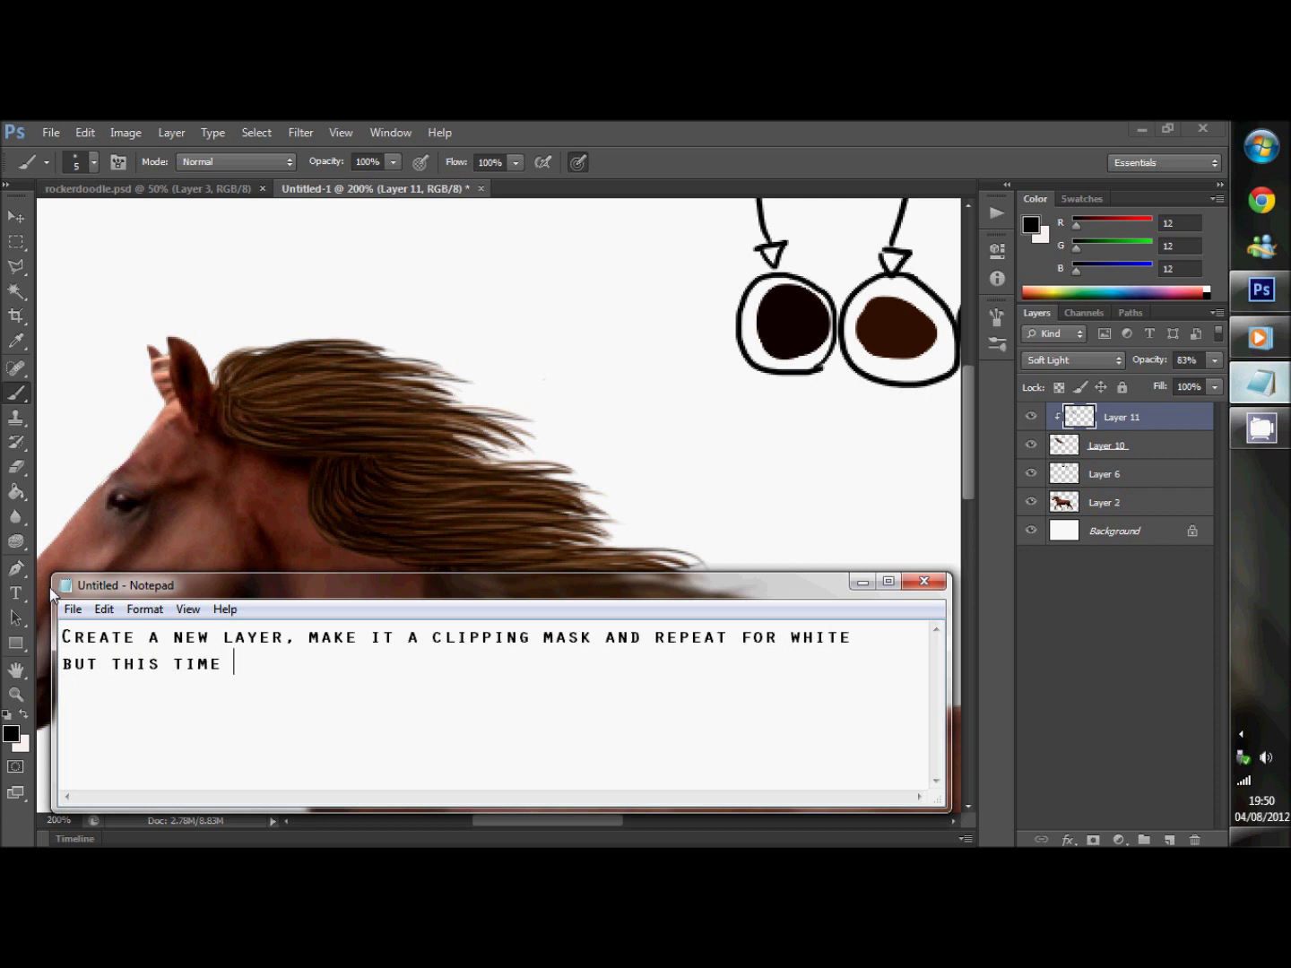
pyautogui.write('put the white where more light would hit the hair.')
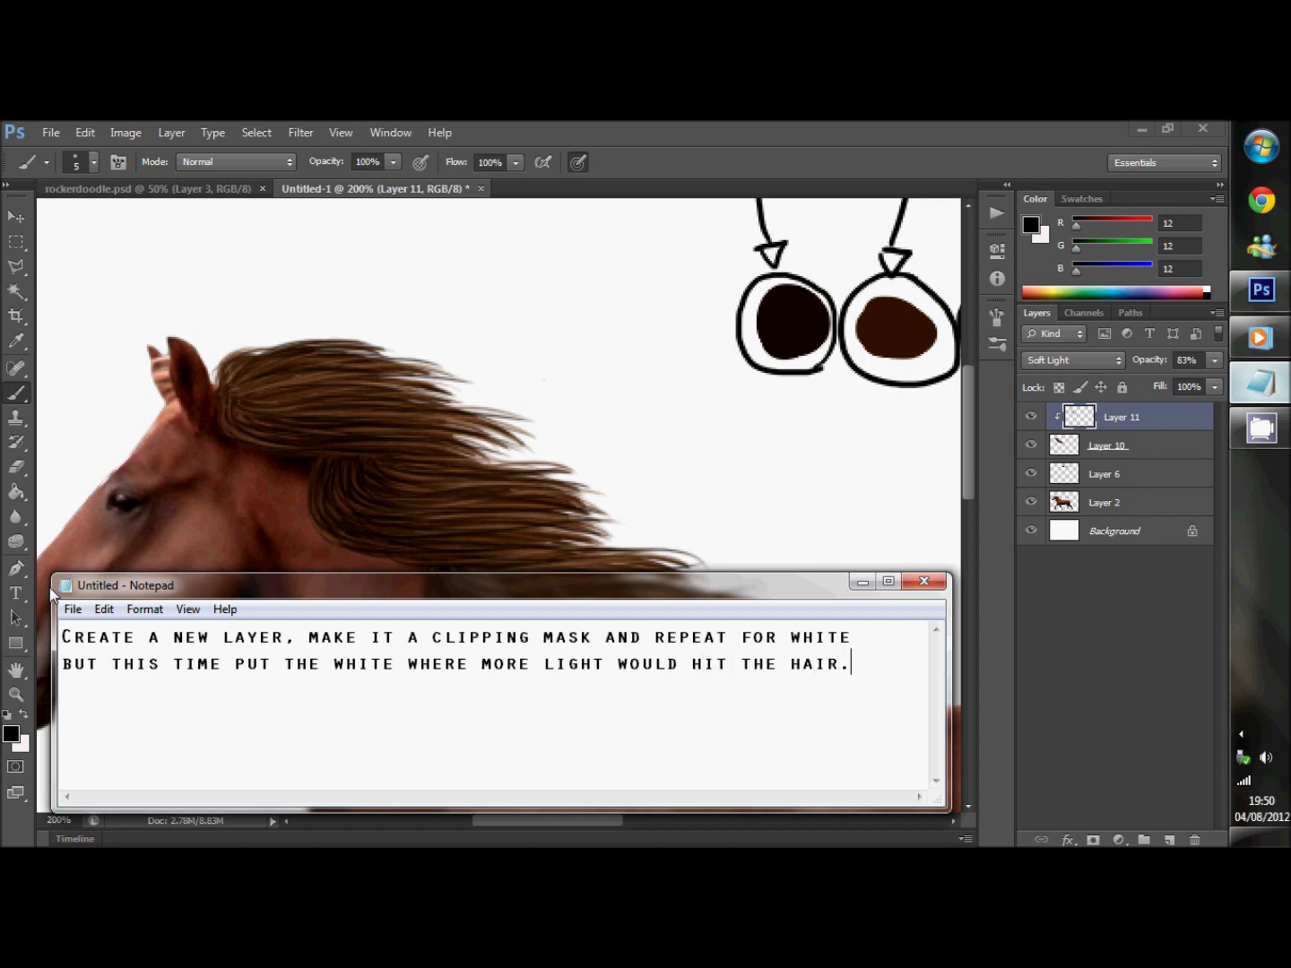
pyautogui.moveTo(852, 668); pyautogui.dragTo(60, 633)
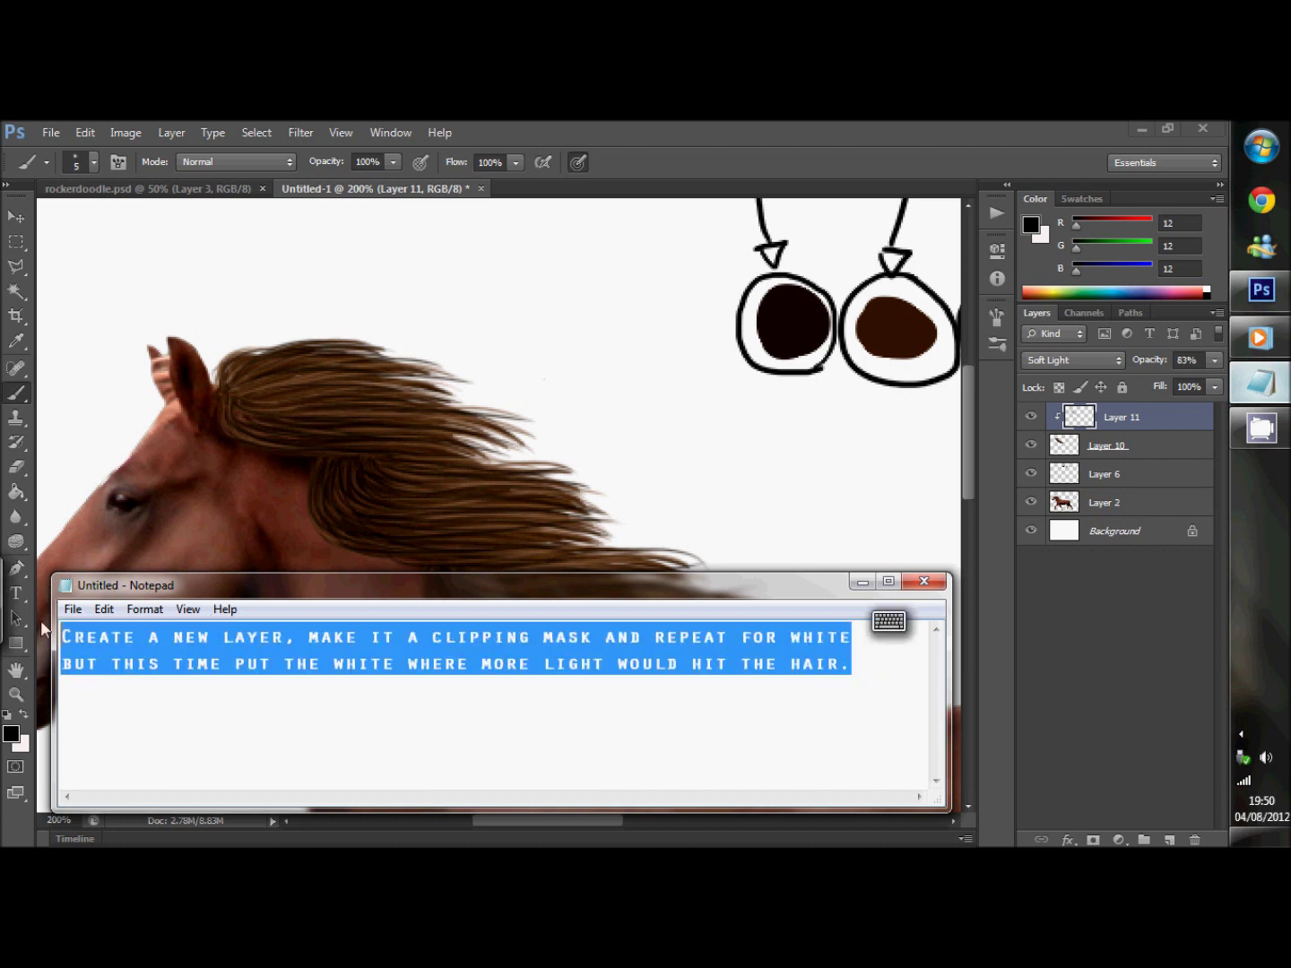
pyautogui.press('Delete')
pyautogui.click(863, 582)
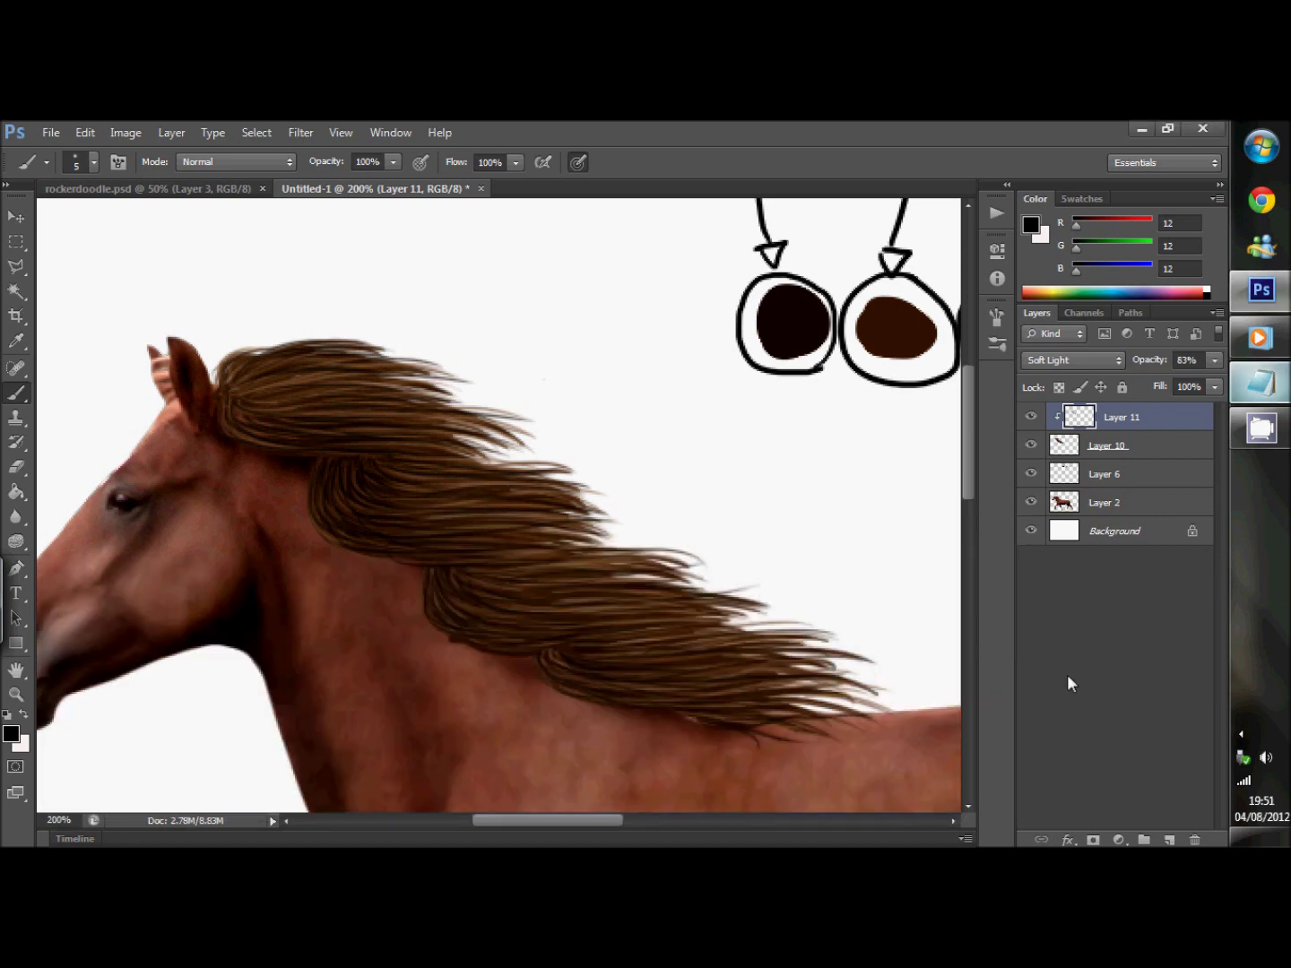
# Add Layer 12 clipped to Layer 11 and paint white highlights across the mane.
pyautogui.click(1169, 841)
pyautogui.rightClick(1109, 431)
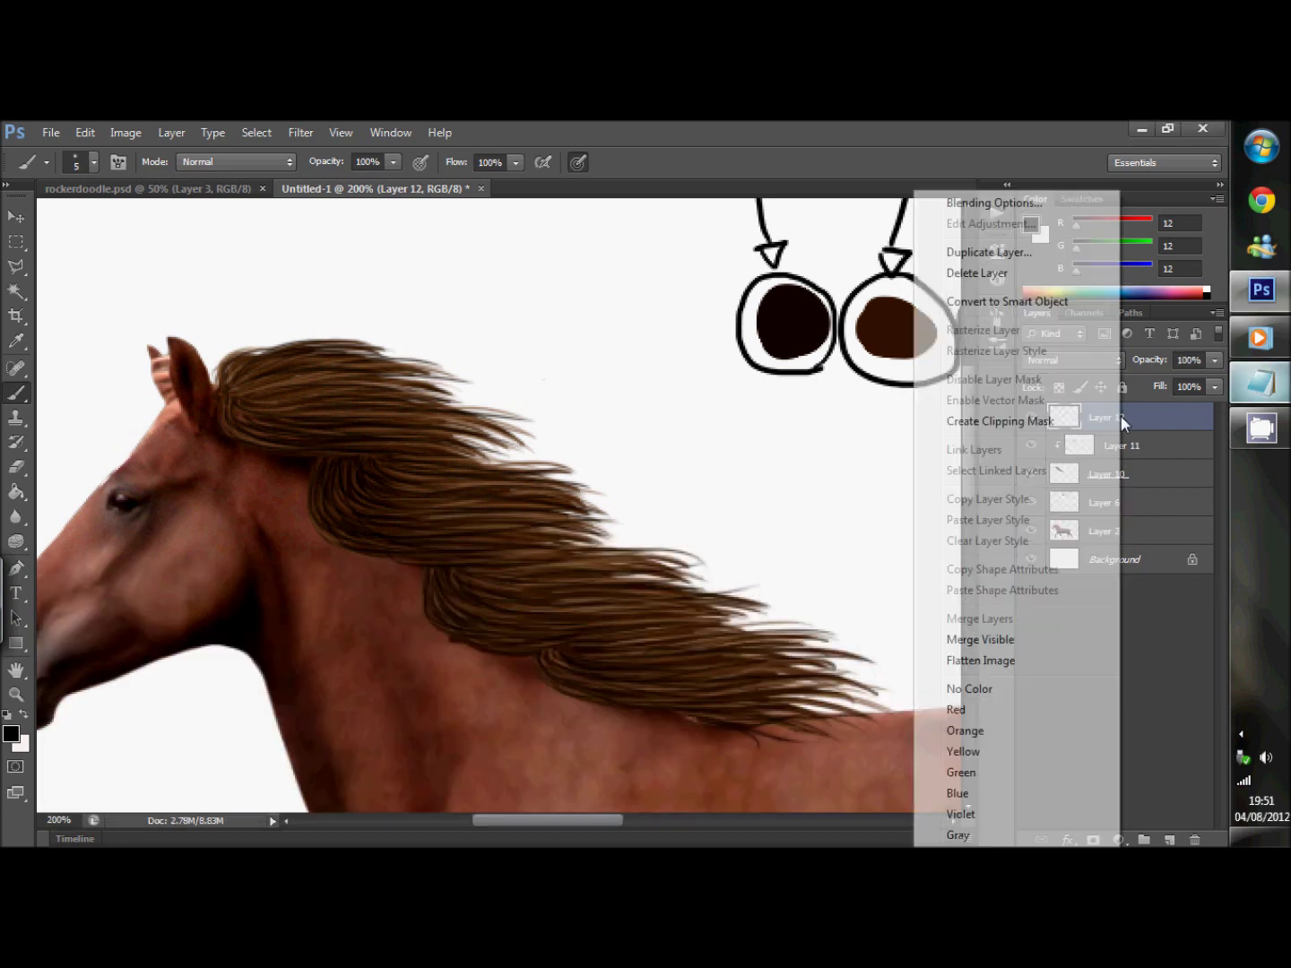
pyautogui.click(1046, 425)
pyautogui.press('x')
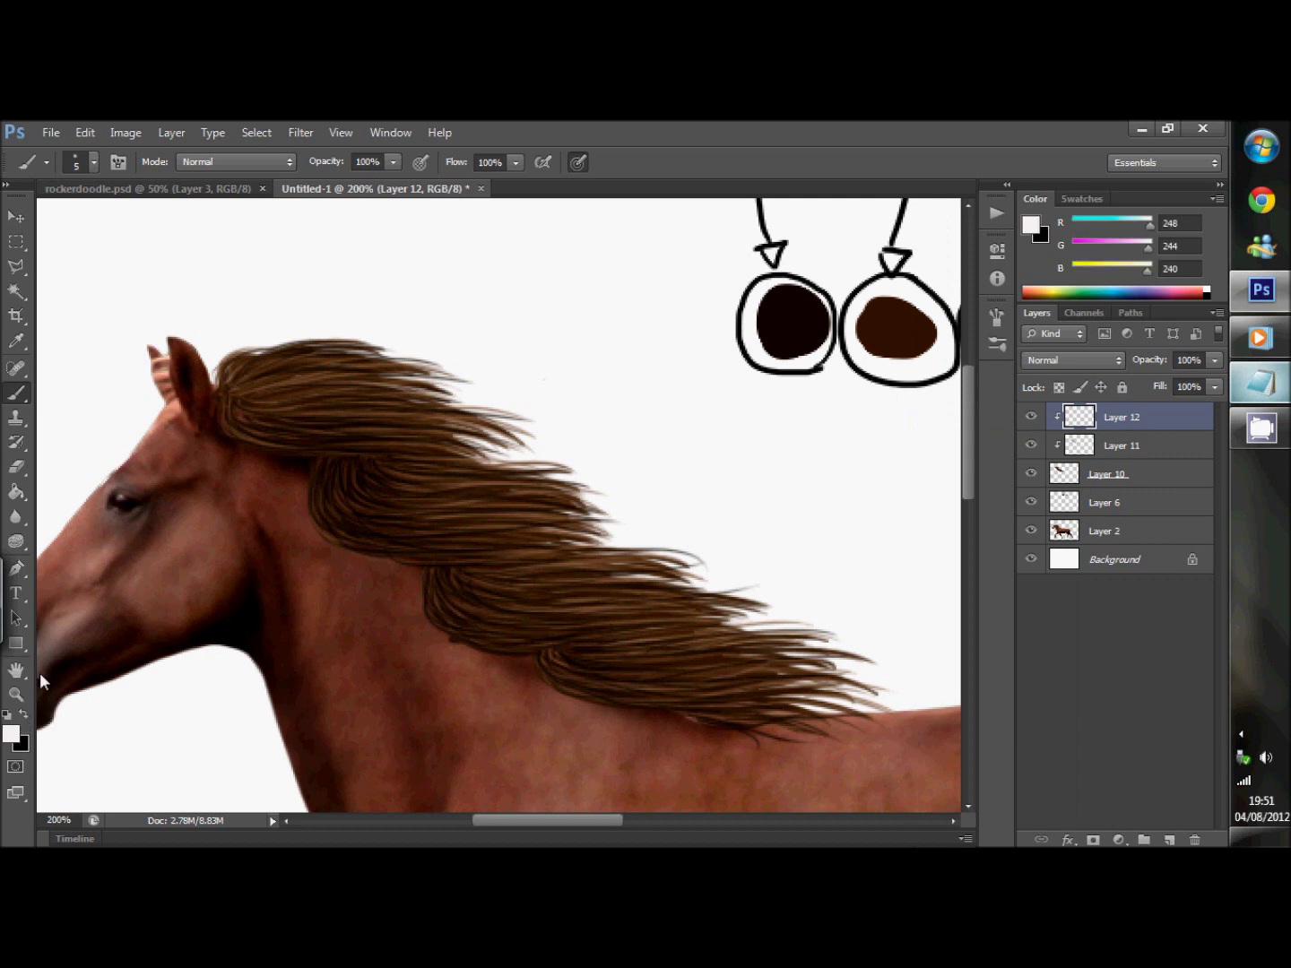
pyautogui.moveTo(270, 369)
pyautogui.mouseDown()
pyautogui.moveTo(422, 377)
pyautogui.moveTo(570, 470)
pyautogui.moveTo(699, 582)
pyautogui.moveTo(582, 578)
pyautogui.moveTo(484, 528)
pyautogui.moveTo(458, 438)
pyautogui.moveTo(323, 376)
pyautogui.mouseUp()
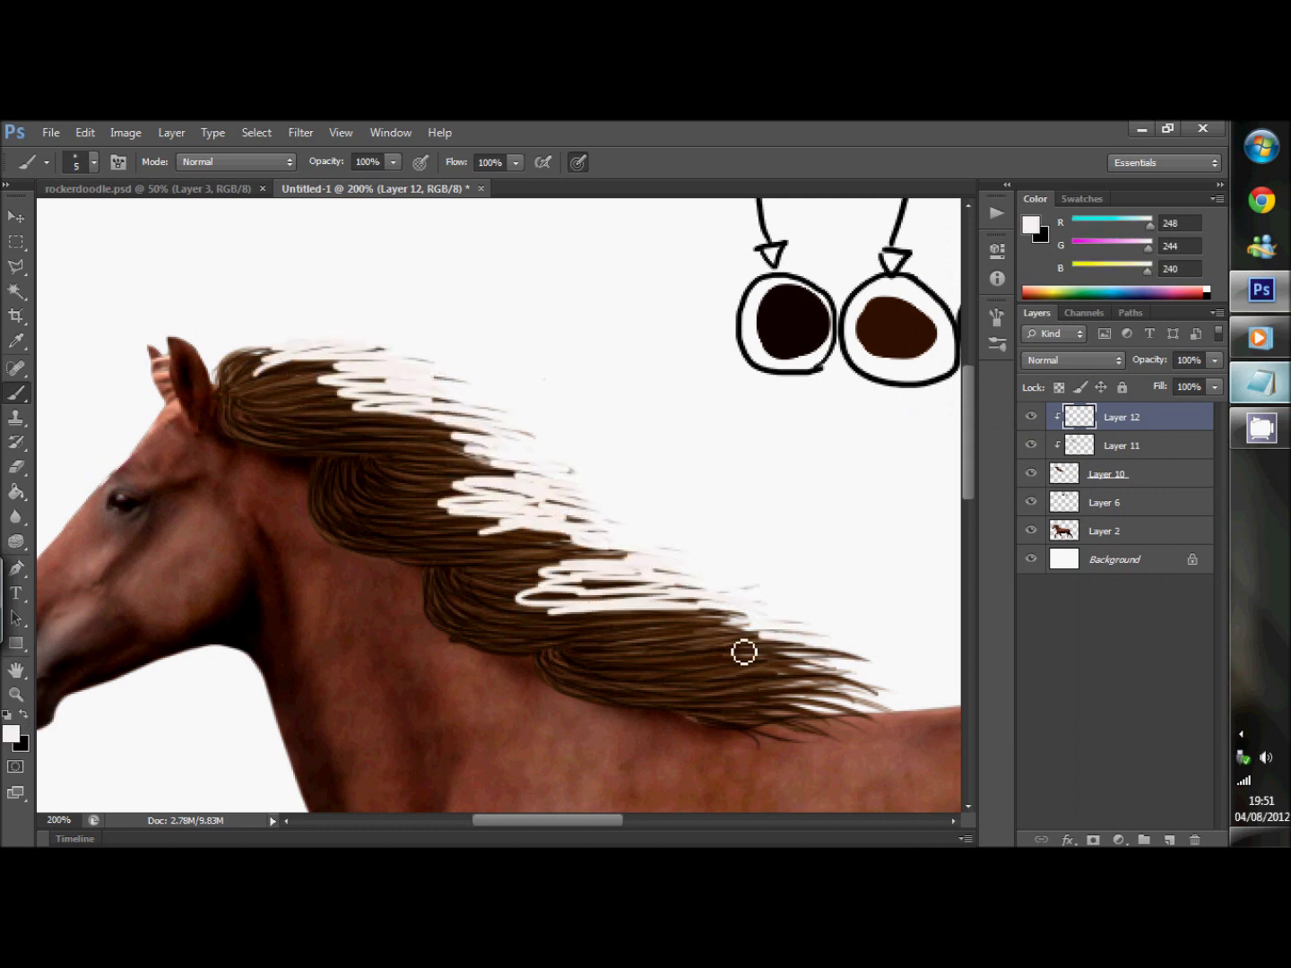
pyautogui.moveTo(743, 650); pyautogui.dragTo(646, 650)
# Set Layer 12 to Soft Light, Gaussian-blur the white strokes, and lower opacity to 69%.
pyautogui.click(1072, 359)
pyautogui.click(1049, 470)
pyautogui.click(300, 132)
pyautogui.click(334, 153)
pyautogui.moveTo(860, 584); pyautogui.dragTo(823, 585)
pyautogui.click(989, 335)
pyautogui.click(1214, 359)
pyautogui.moveTo(1210, 383); pyautogui.dragTo(1189, 386)
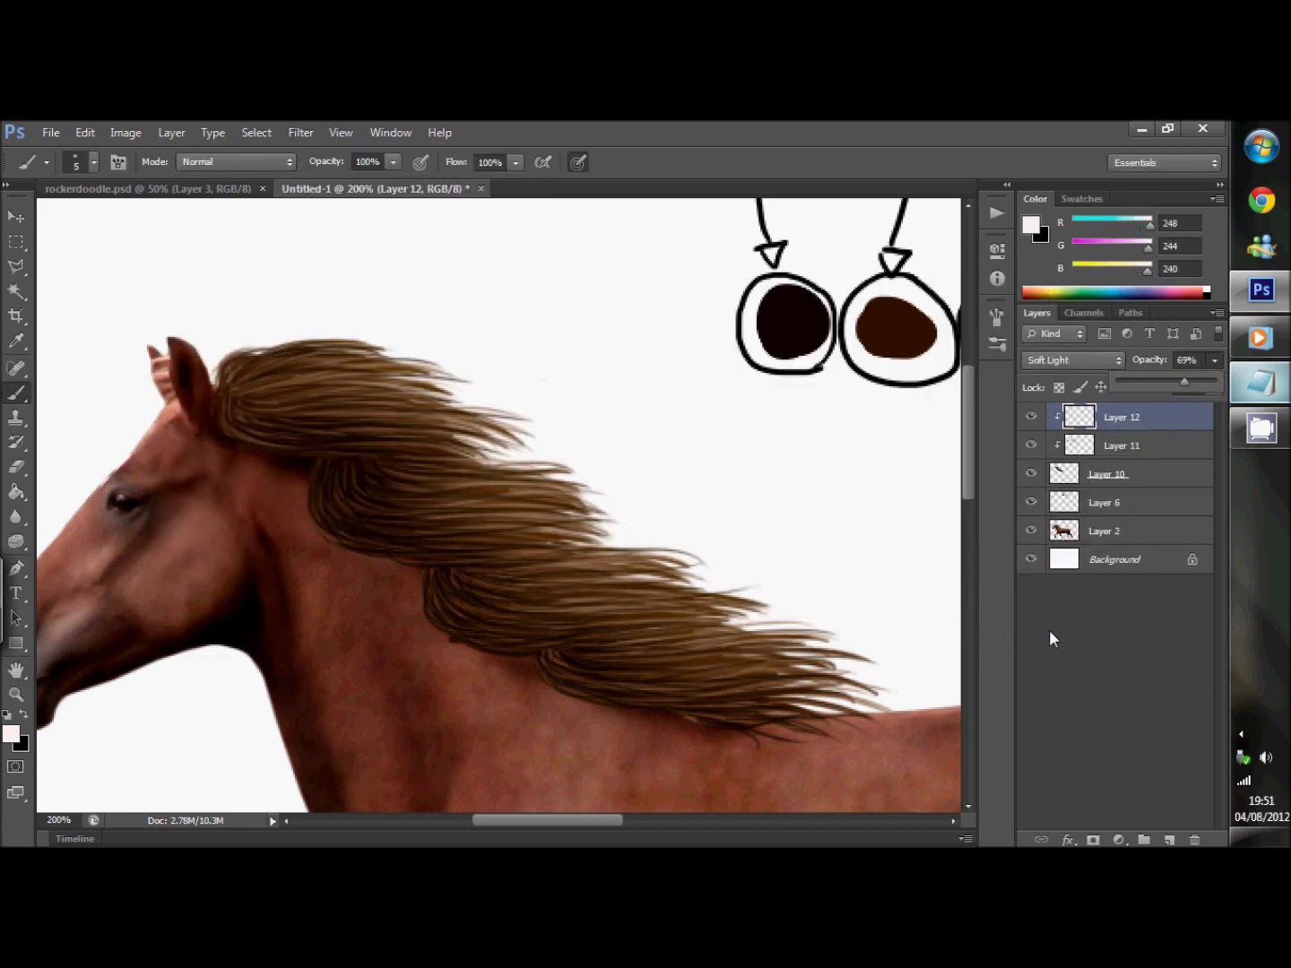
pyautogui.click(1261, 384)
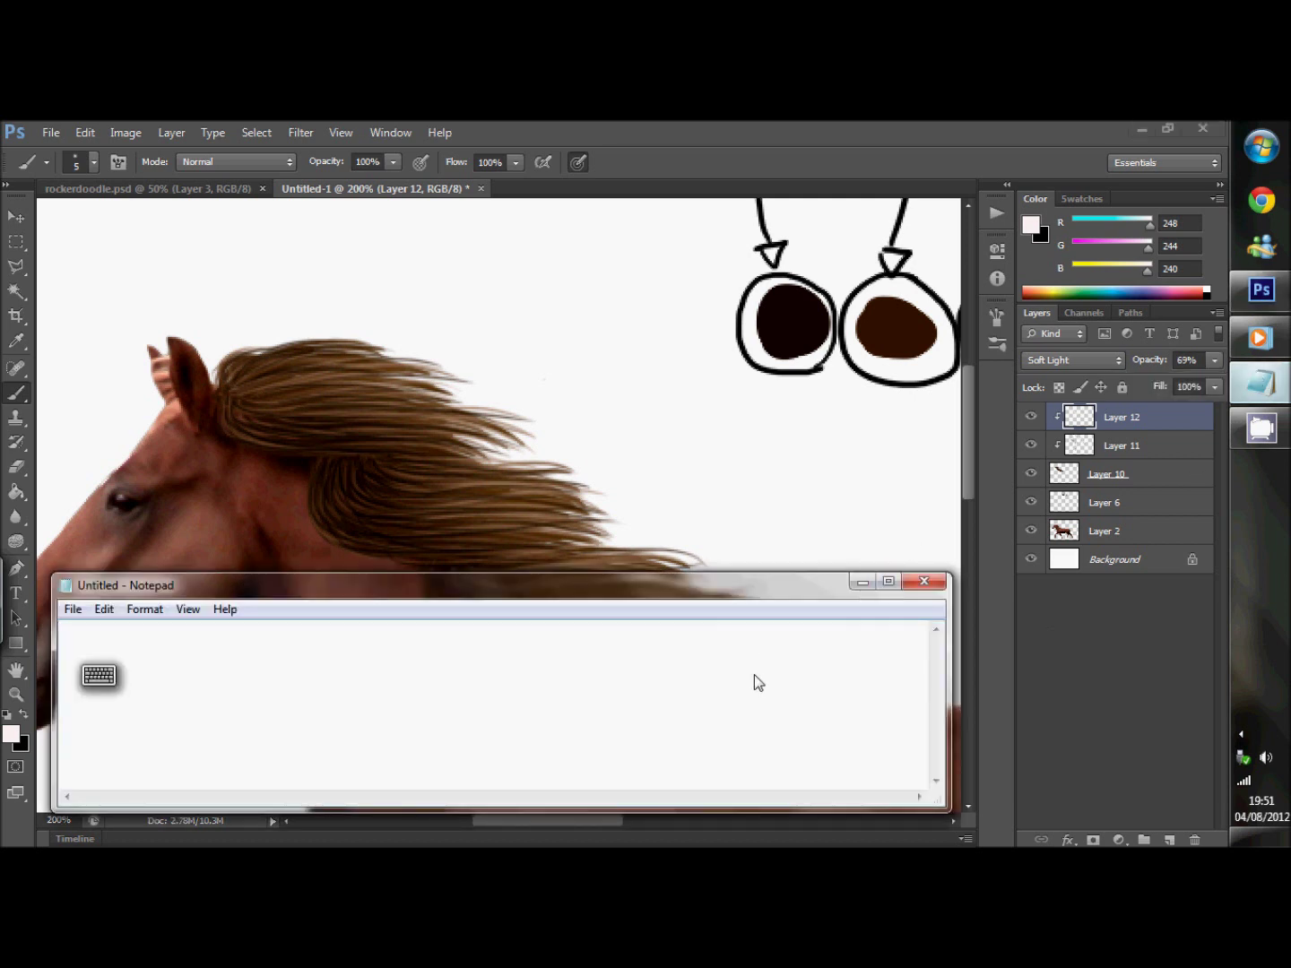
# Write a note: new top layer, lightest colour, 1px hard round brush for fly-away strands.
pyautogui.write('THEcreate a')
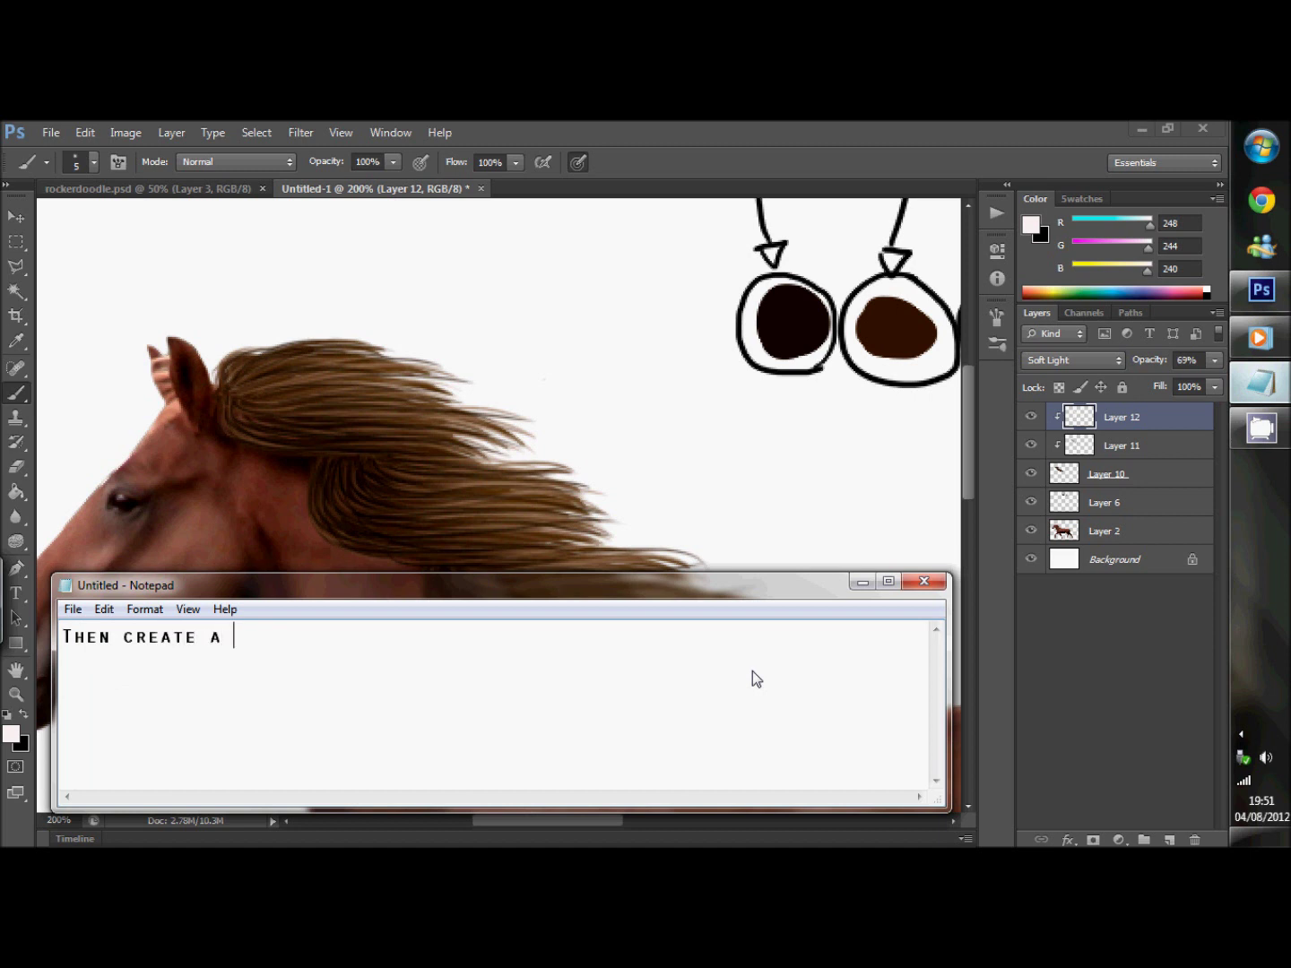
pyautogui.write('new layer above all this. Get your lightest colour and a')
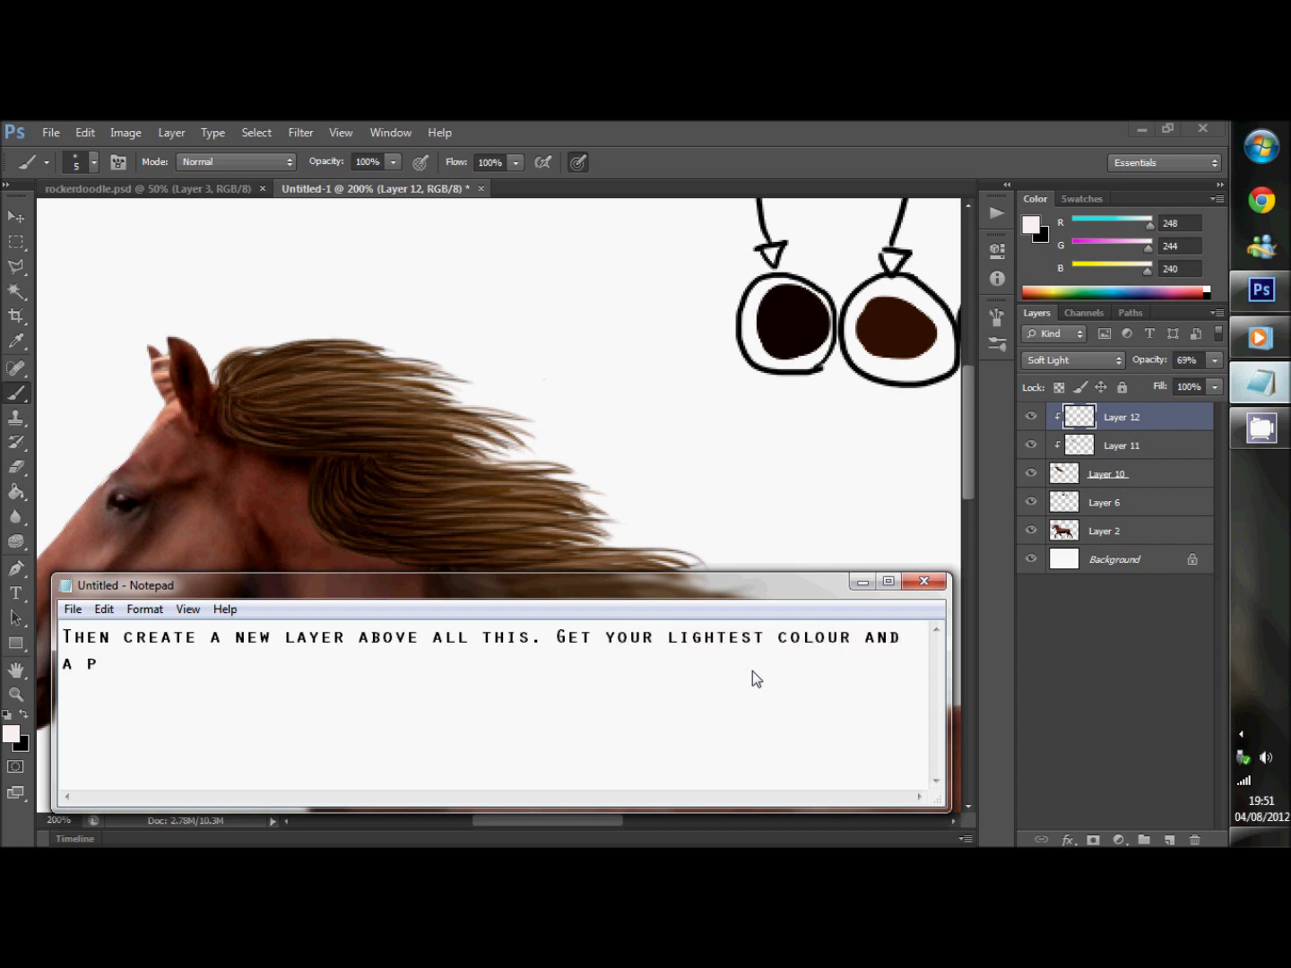
pyautogui.write('px hard round brush. Paint some flya')
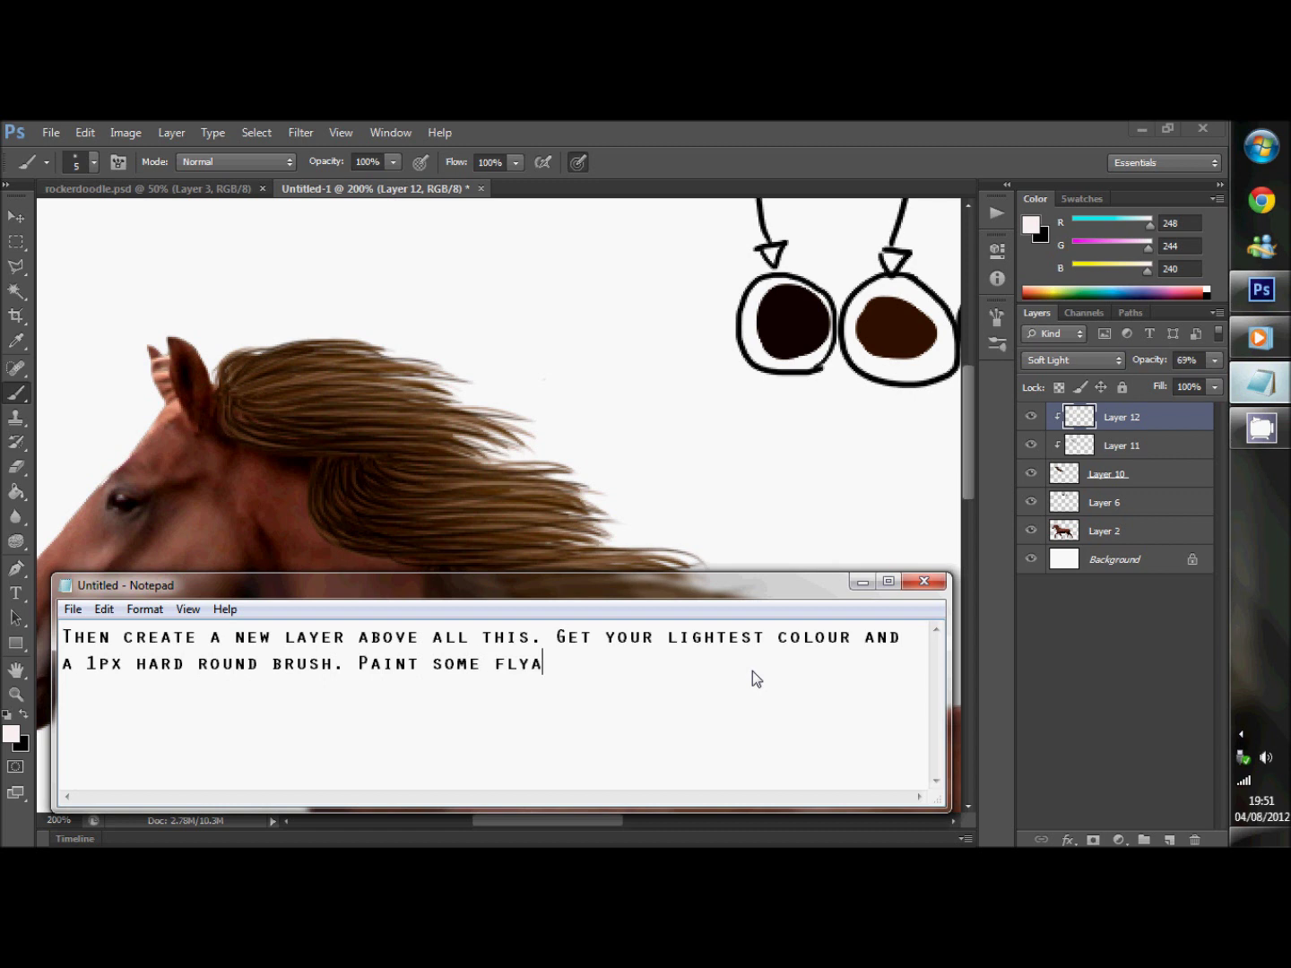
pyautogui.press('BackSpace')
pyautogui.write('away ')
pyautogui.write('strands or highlights.')
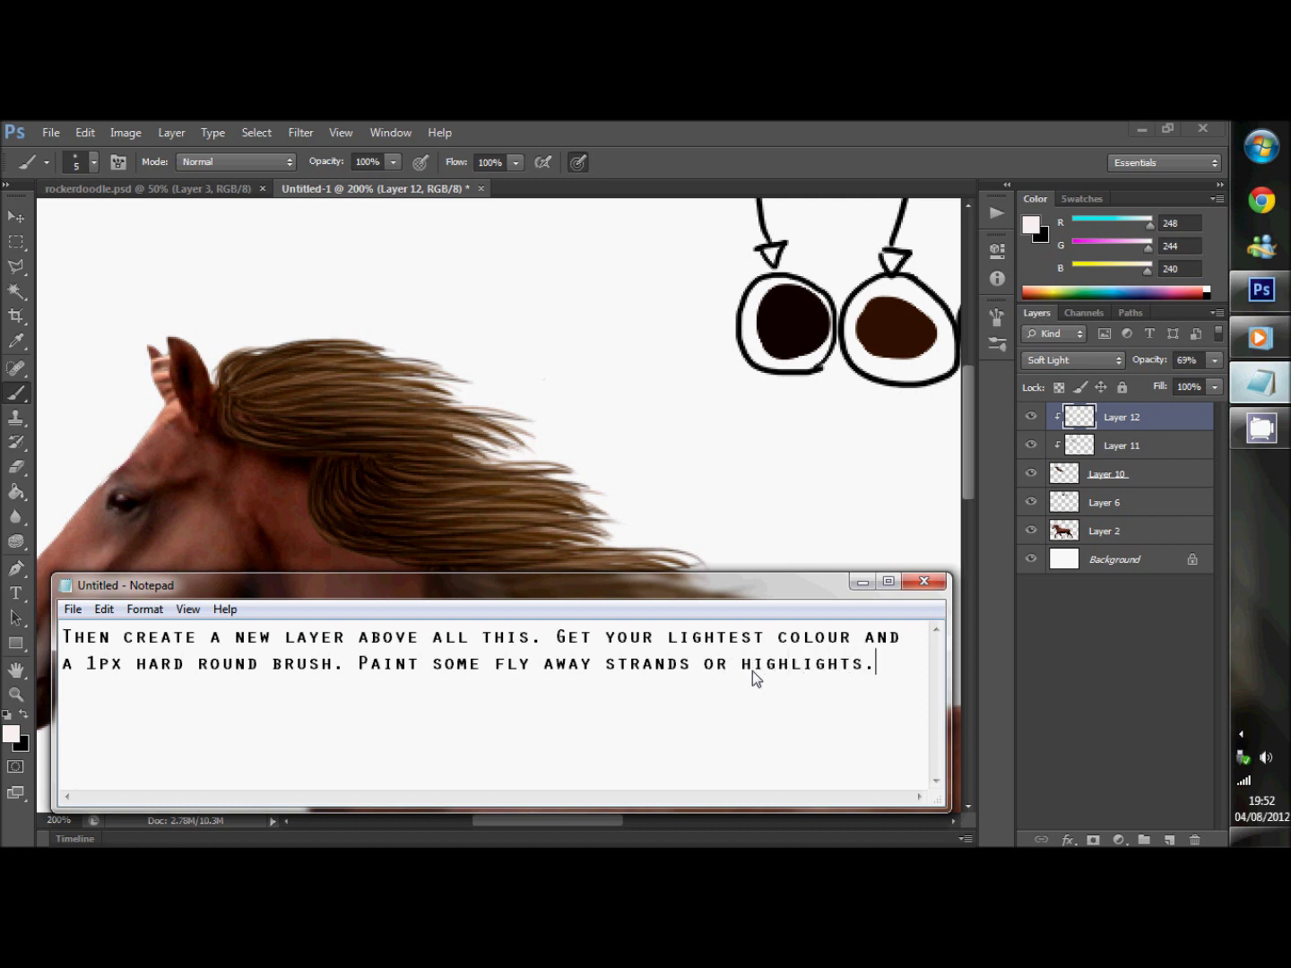
# Add new Layer 13 and eyedrop the lightest beige swatch colour.
pyautogui.click(862, 581)
pyautogui.click(1169, 841)
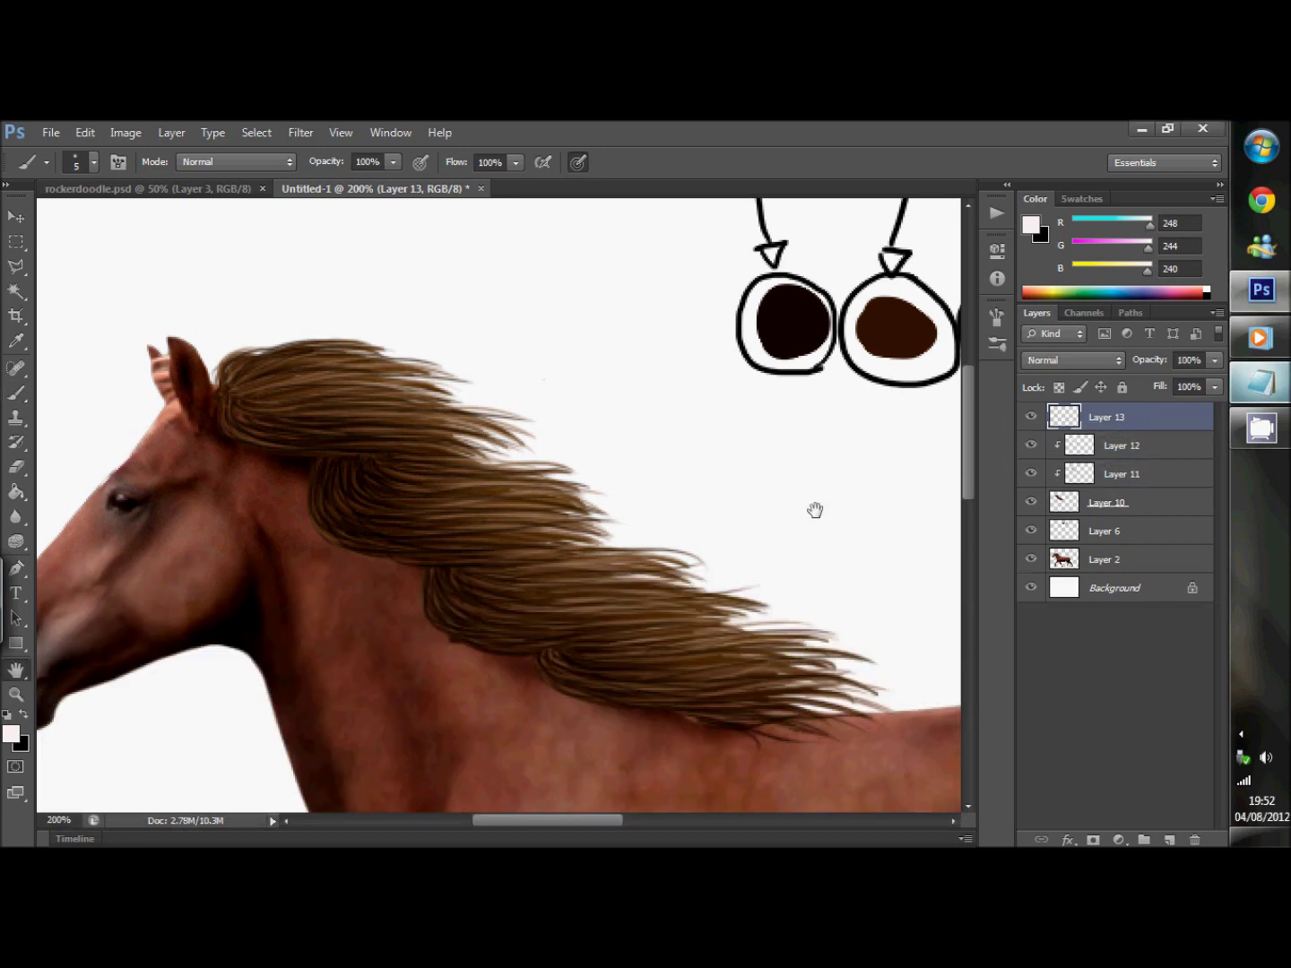
pyautogui.moveTo(814, 511); pyautogui.dragTo(296, 569)
pyautogui.press('i')
pyautogui.click(731, 374)
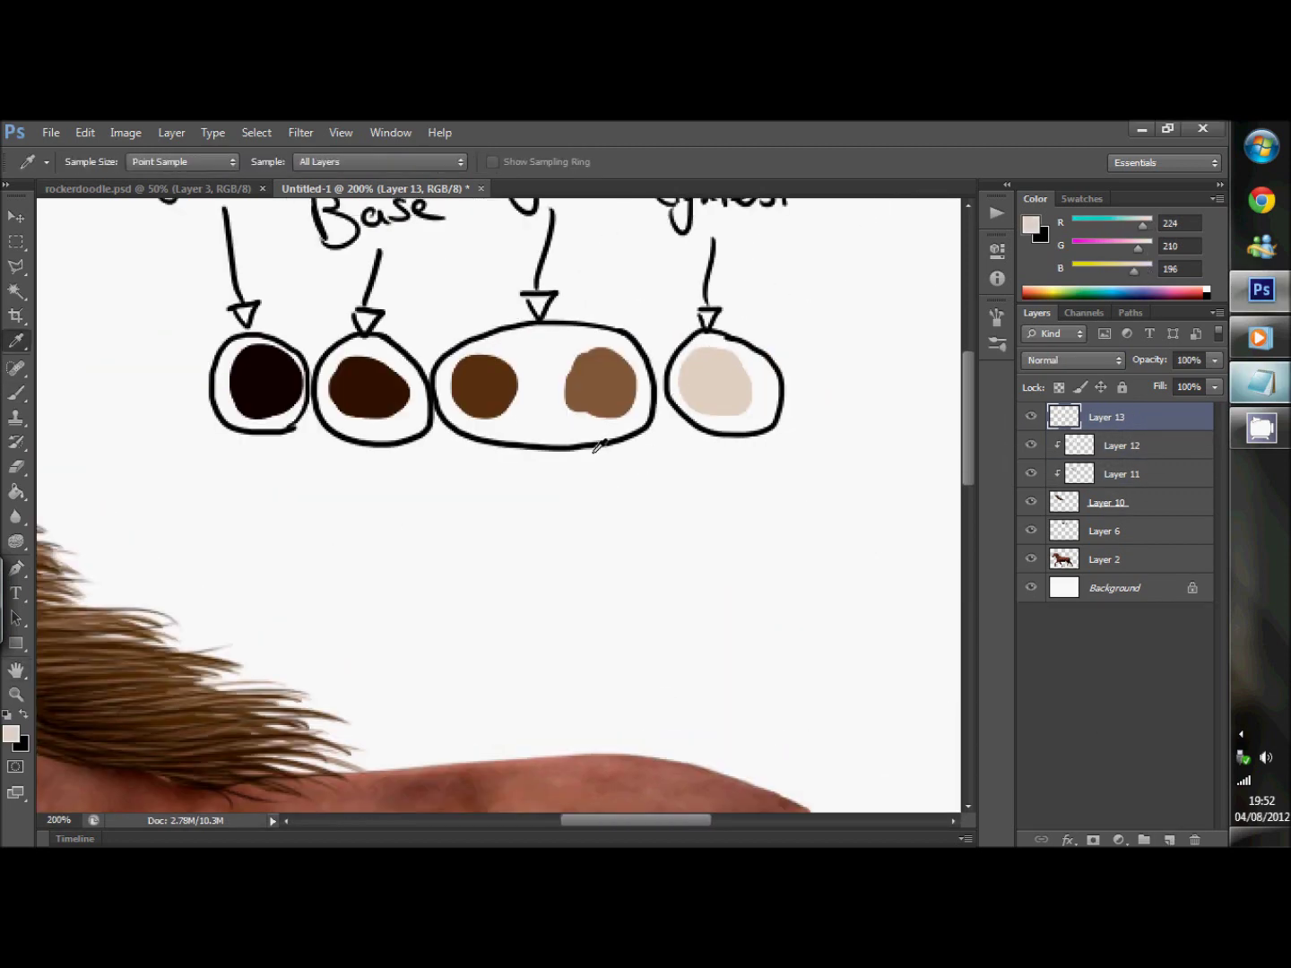
# Pan back to the mane and set the brush size to 1 px.
pyautogui.press('h')
pyautogui.moveTo(359, 610); pyautogui.dragTo(850, 501)
pyautogui.press('b')
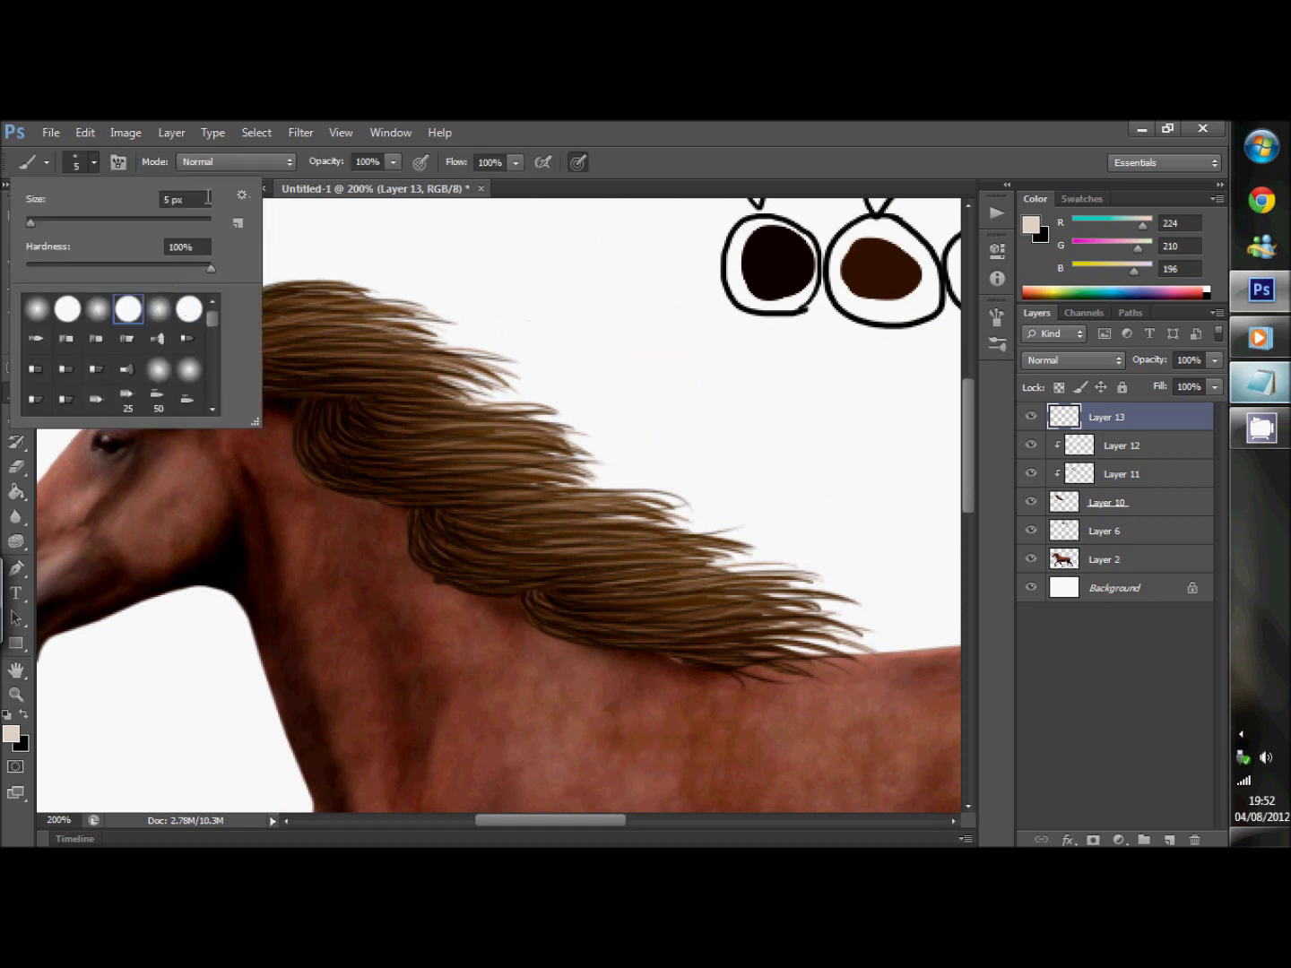
pyautogui.click(184, 199)
pyautogui.write('1')
pyautogui.press('Return')
# Paint five thin pale strands along the top, middle and lower mane.
pyautogui.moveTo(212, 390); pyautogui.dragTo(458, 400)
pyautogui.moveTo(298, 432); pyautogui.dragTo(413, 498)
pyautogui.moveTo(422, 592); pyautogui.dragTo(690, 571)
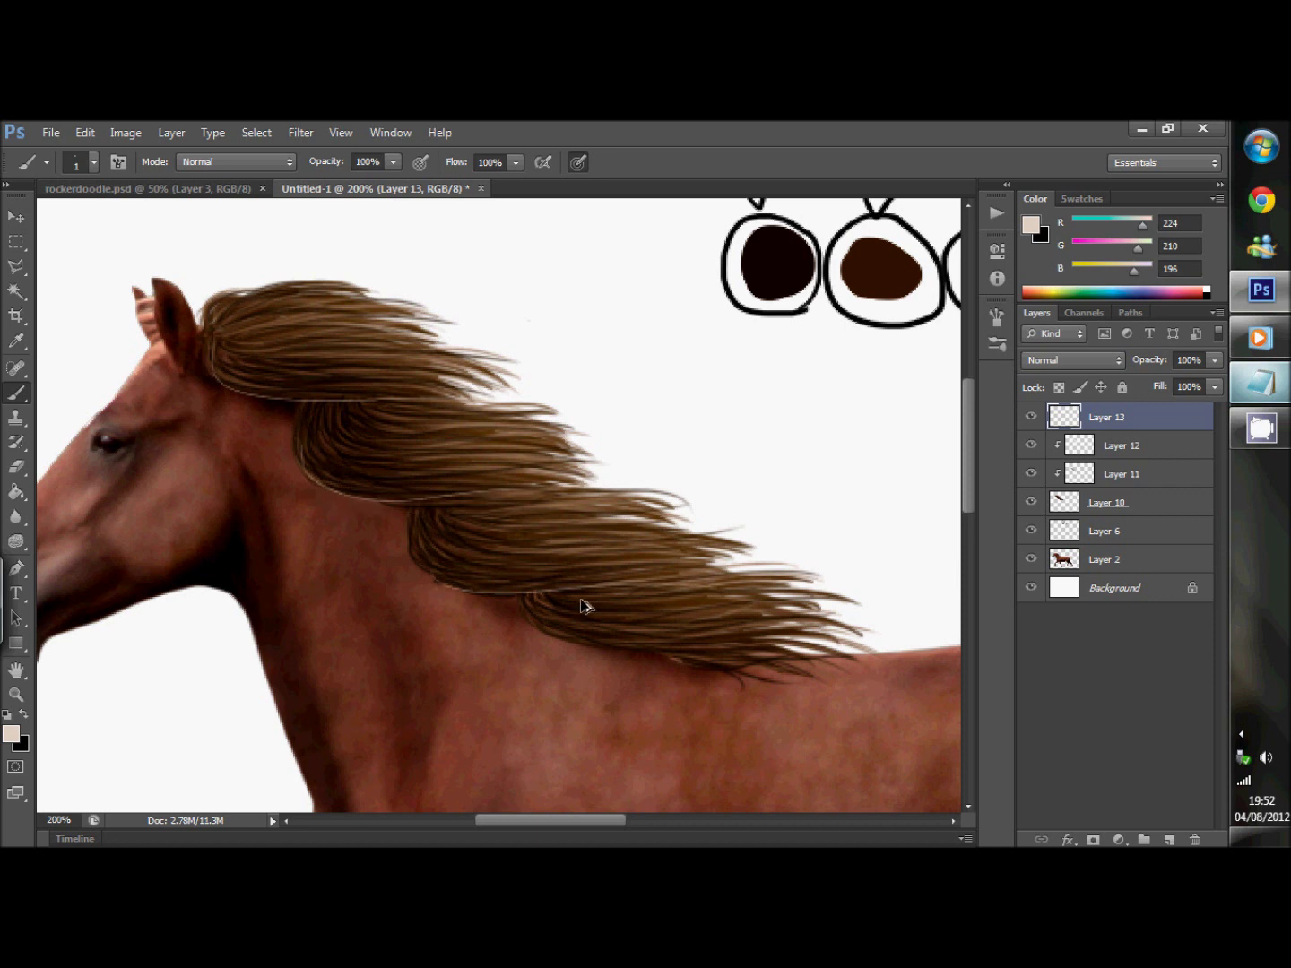
pyautogui.moveTo(568, 638); pyautogui.dragTo(787, 651)
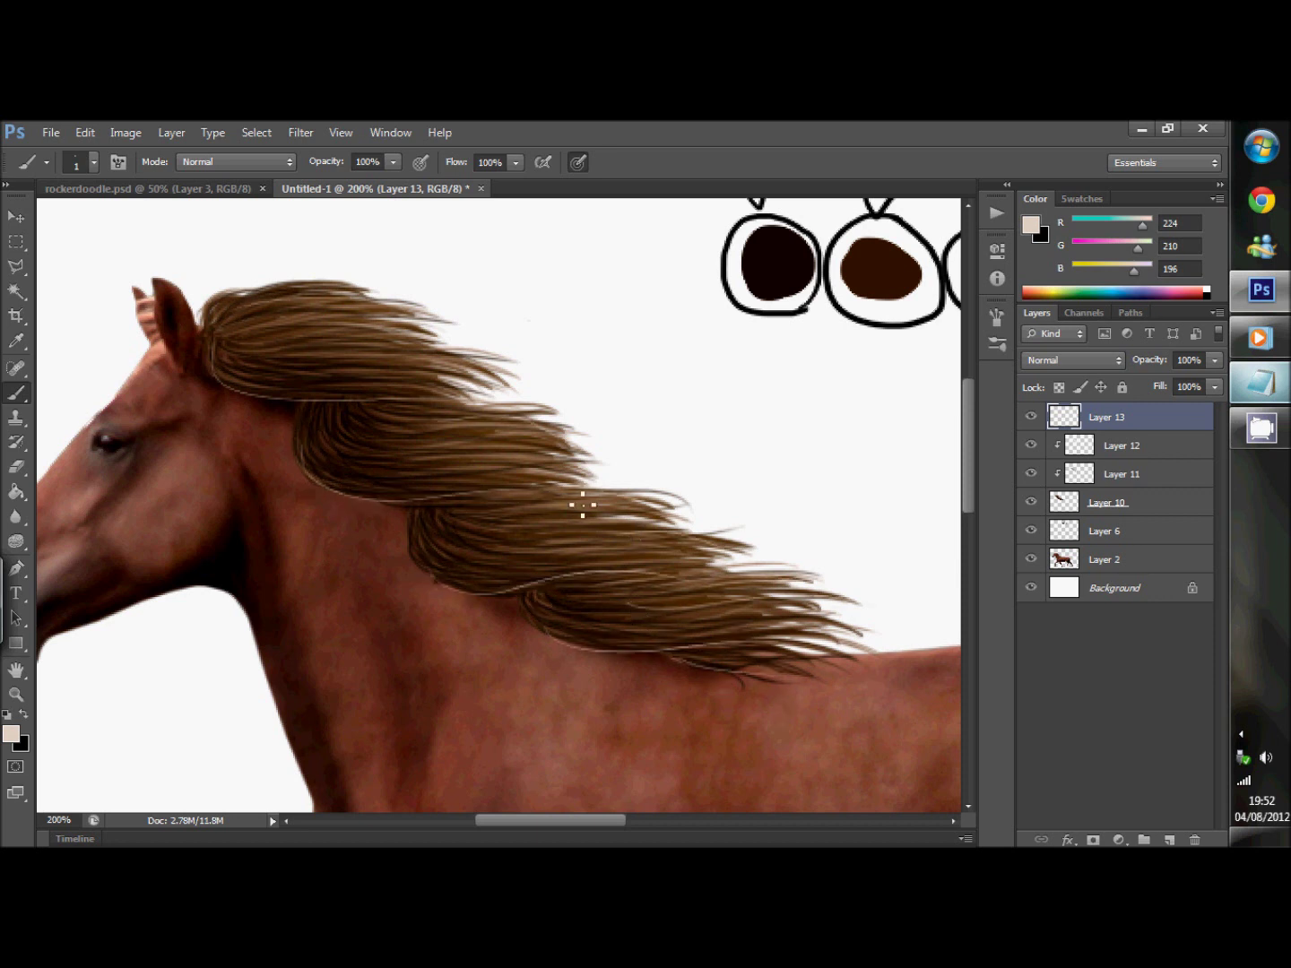
pyautogui.moveTo(524, 594); pyautogui.dragTo(548, 631)
pyautogui.click(1259, 383)
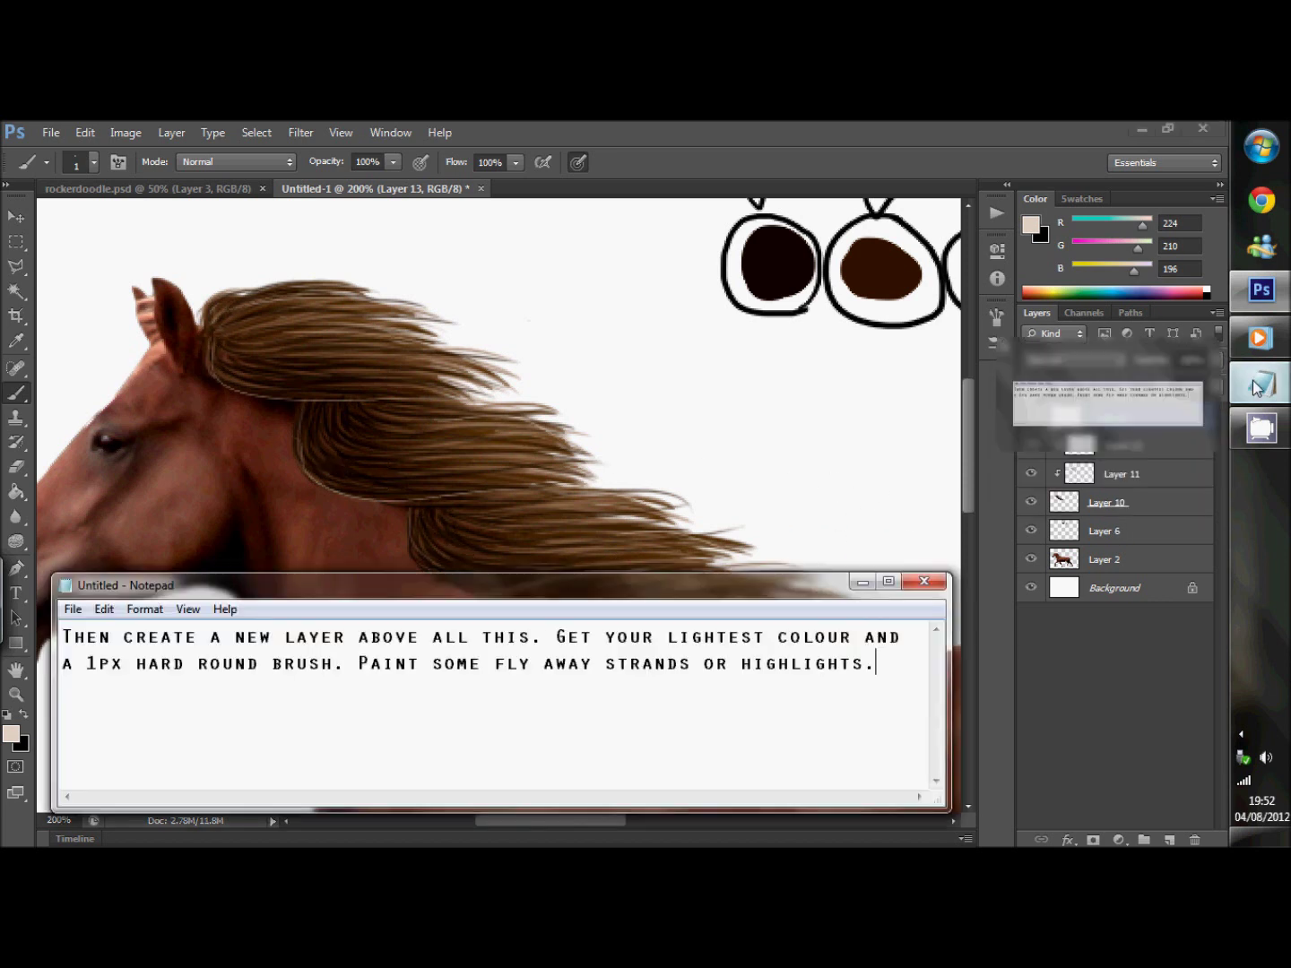
# Replace the note with text saying the next part is optional and up to you.
pyautogui.moveTo(892, 693)
pyautogui.mouseDown()
pyautogui.moveTo(561, 619)
pyautogui.moveTo(60, 632)
pyautogui.mouseUp()
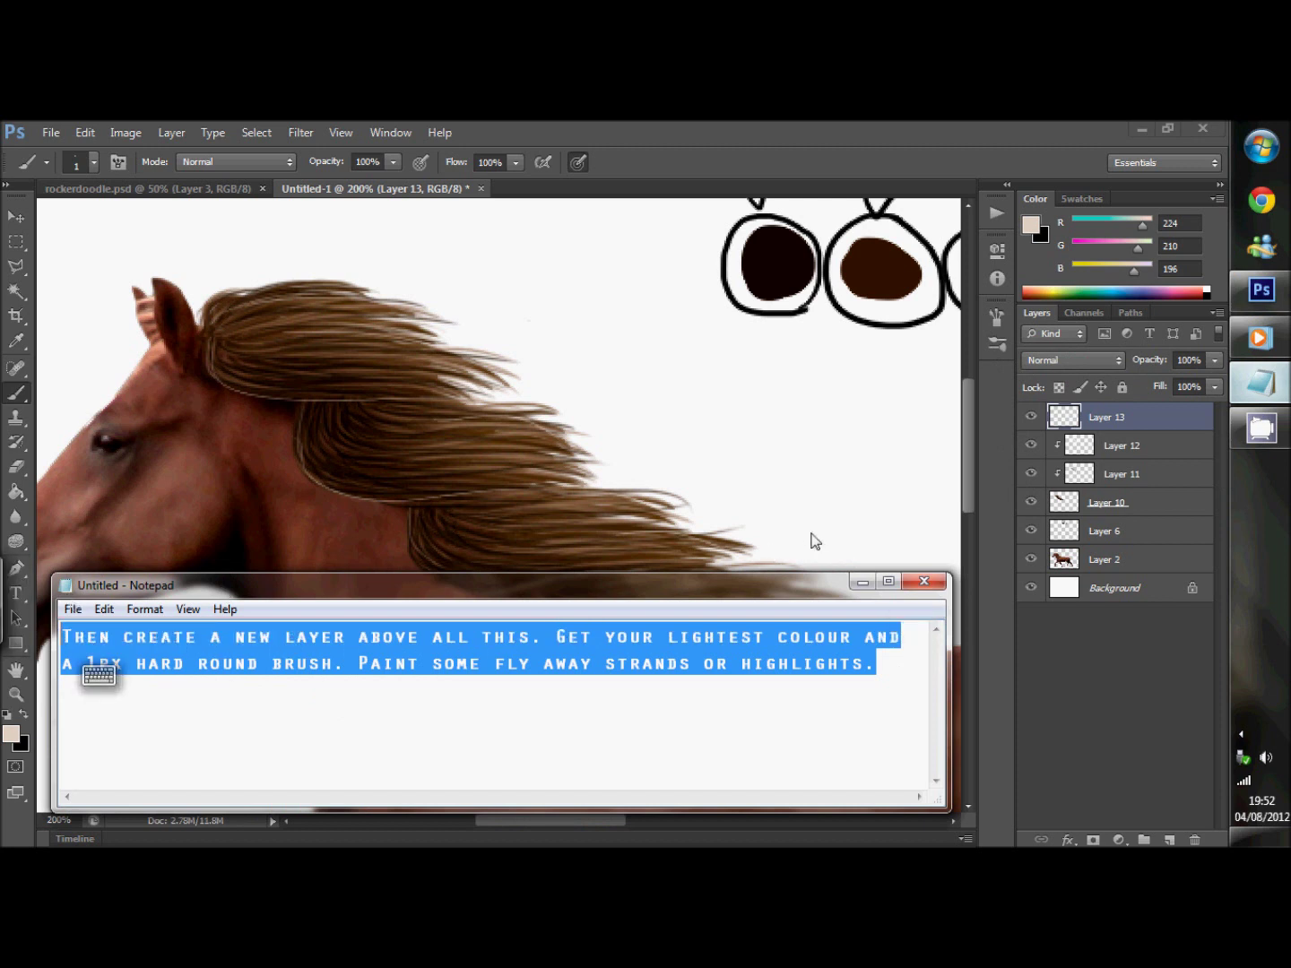
pyautogui.write('The next part if')
pyautogui.write('opti')
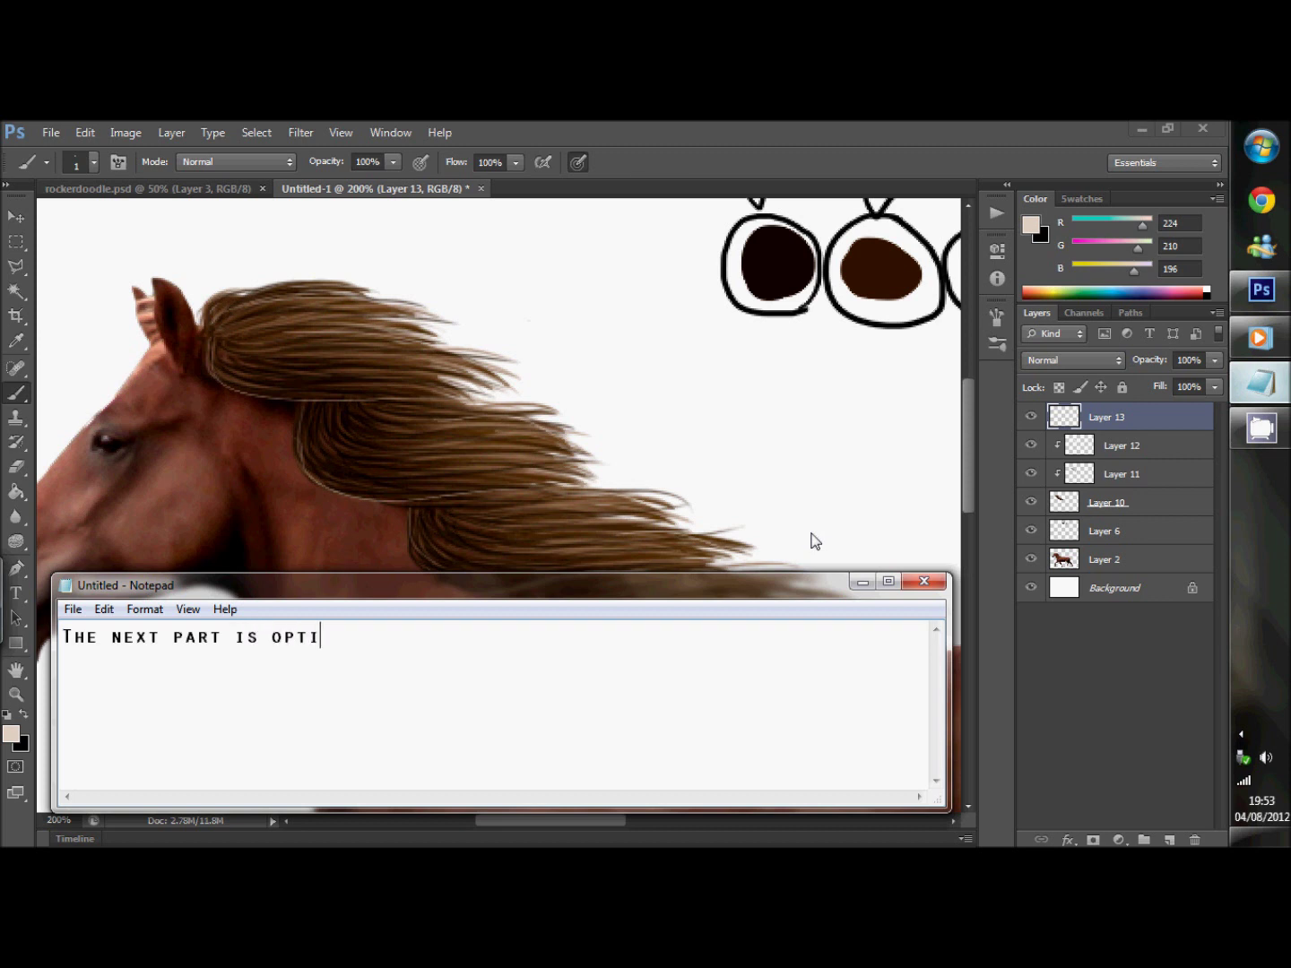
pyautogui.write('onal. Sometimes it works, sometimes t')
pyautogui.press('BackSpace')
pyautogui.write('it ')
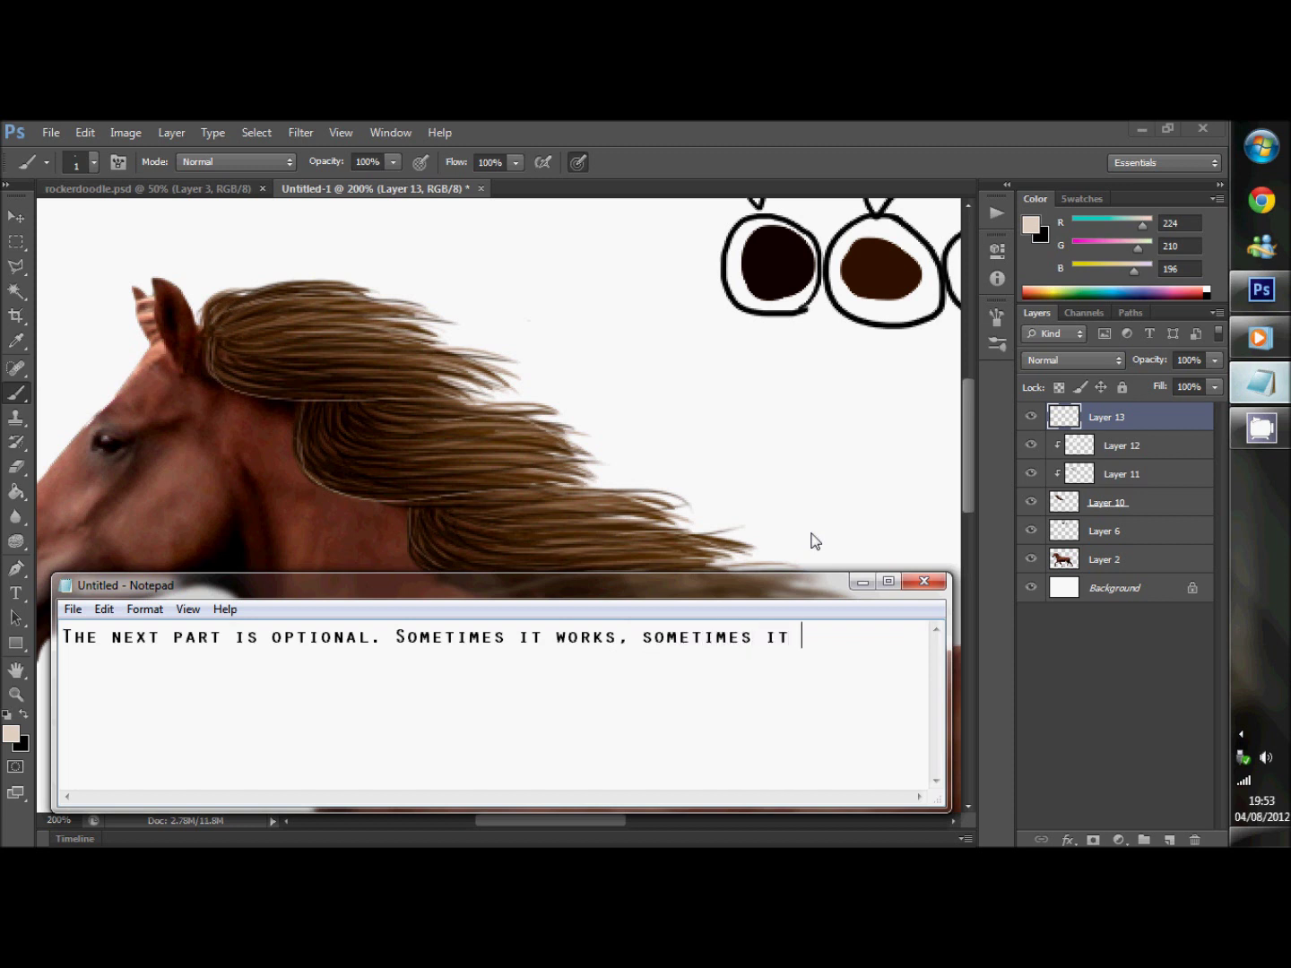
pyautogui.write("doesn't totally up to you if you is")
pyautogui.press('BackSpace')
pyautogui.press('BackSpace')
pyautogui.write('use it though.')
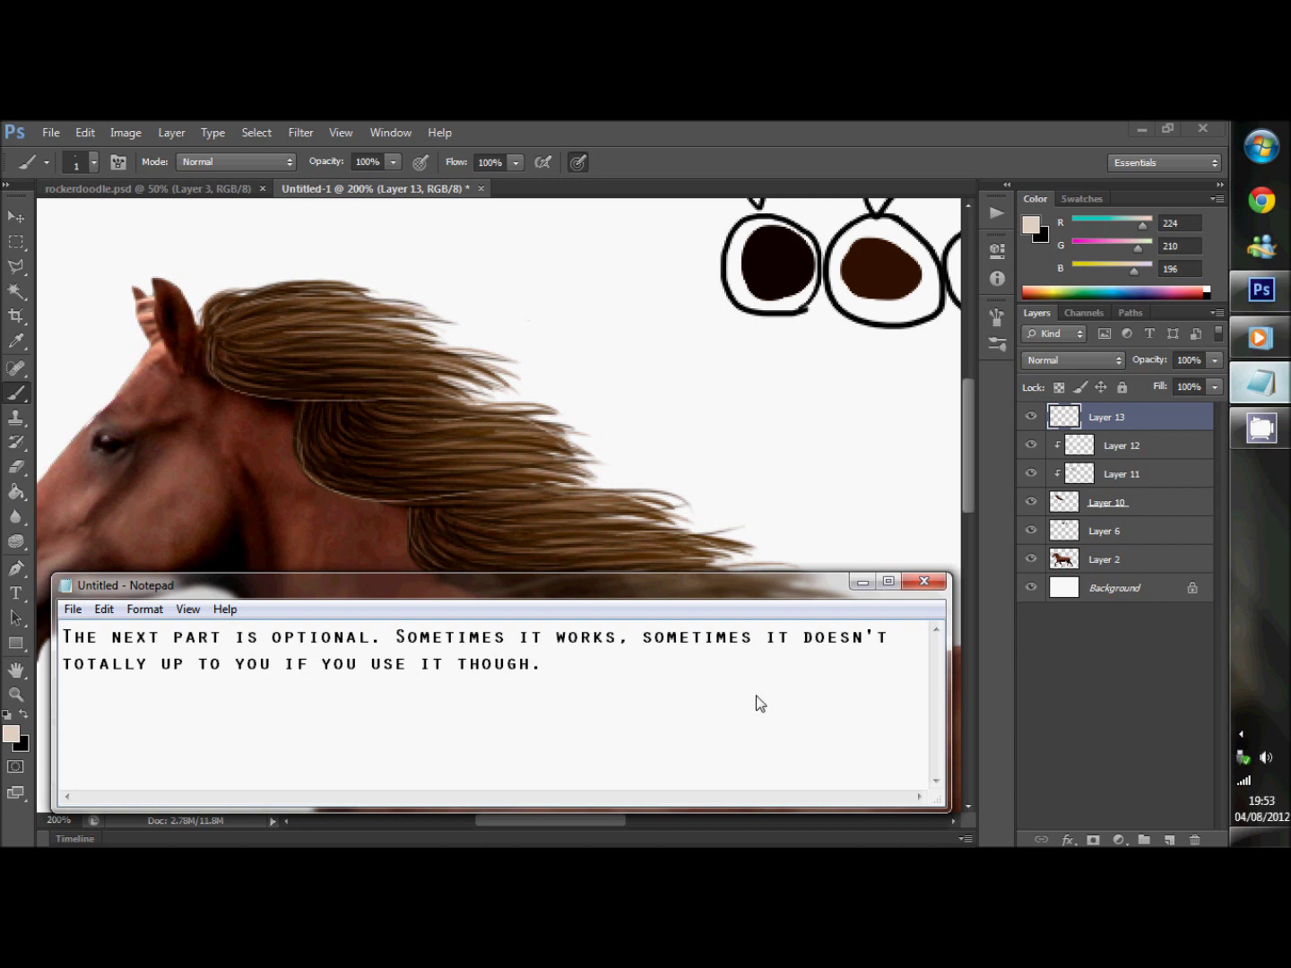
# Rewrite the note to explain sharpening the mane for a 3D look via Filter > Sharpen > Sharpen.
pyautogui.moveTo(761, 704); pyautogui.dragTo(61, 632)
pyautogui.press('BackSpace')
pyautogui.write('like to sharpen the mane to give it a more 3D look. ')
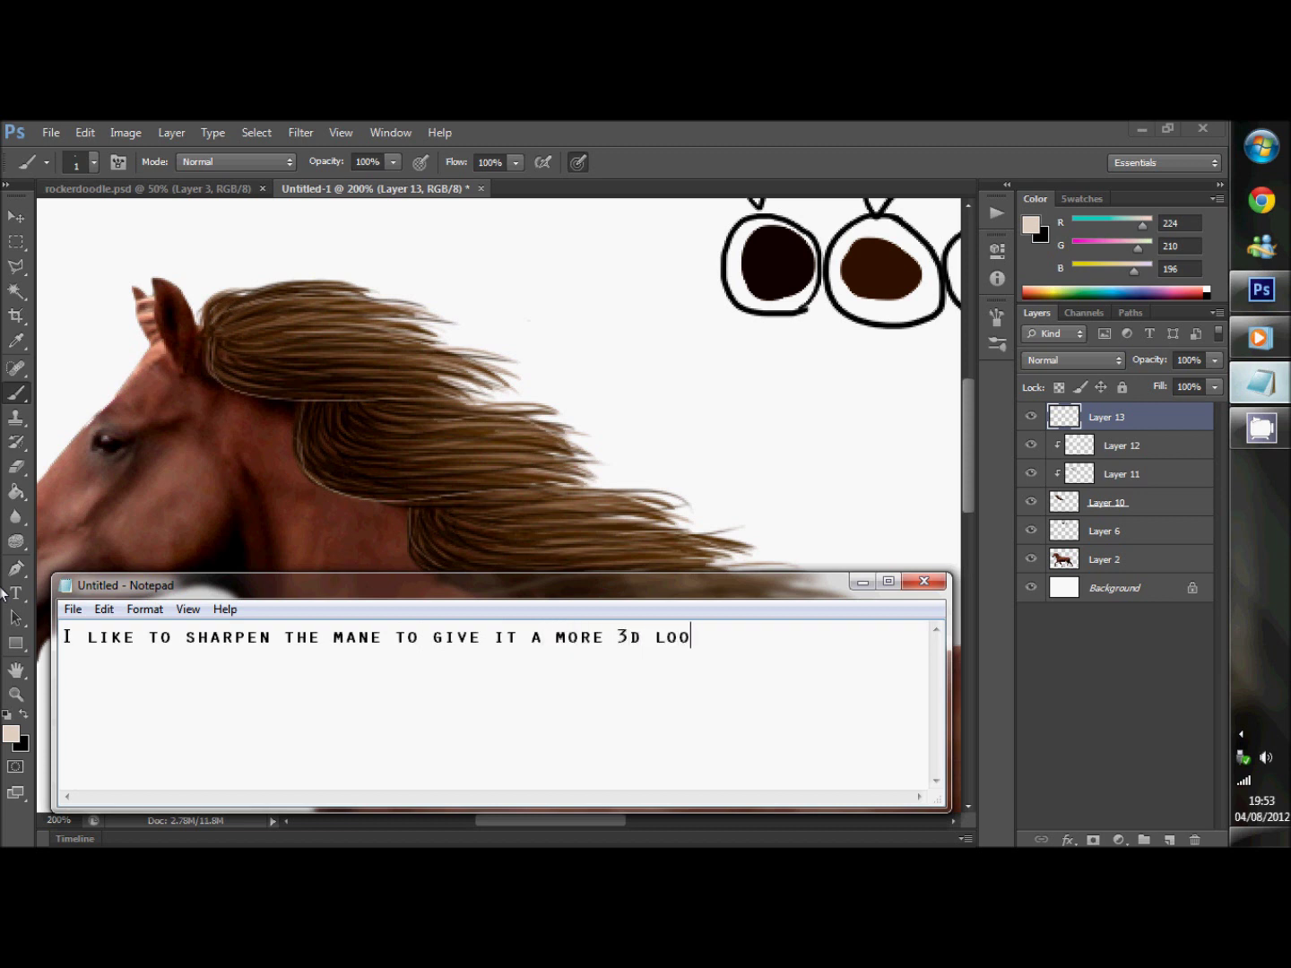
pyautogui.write('You can do this by g')
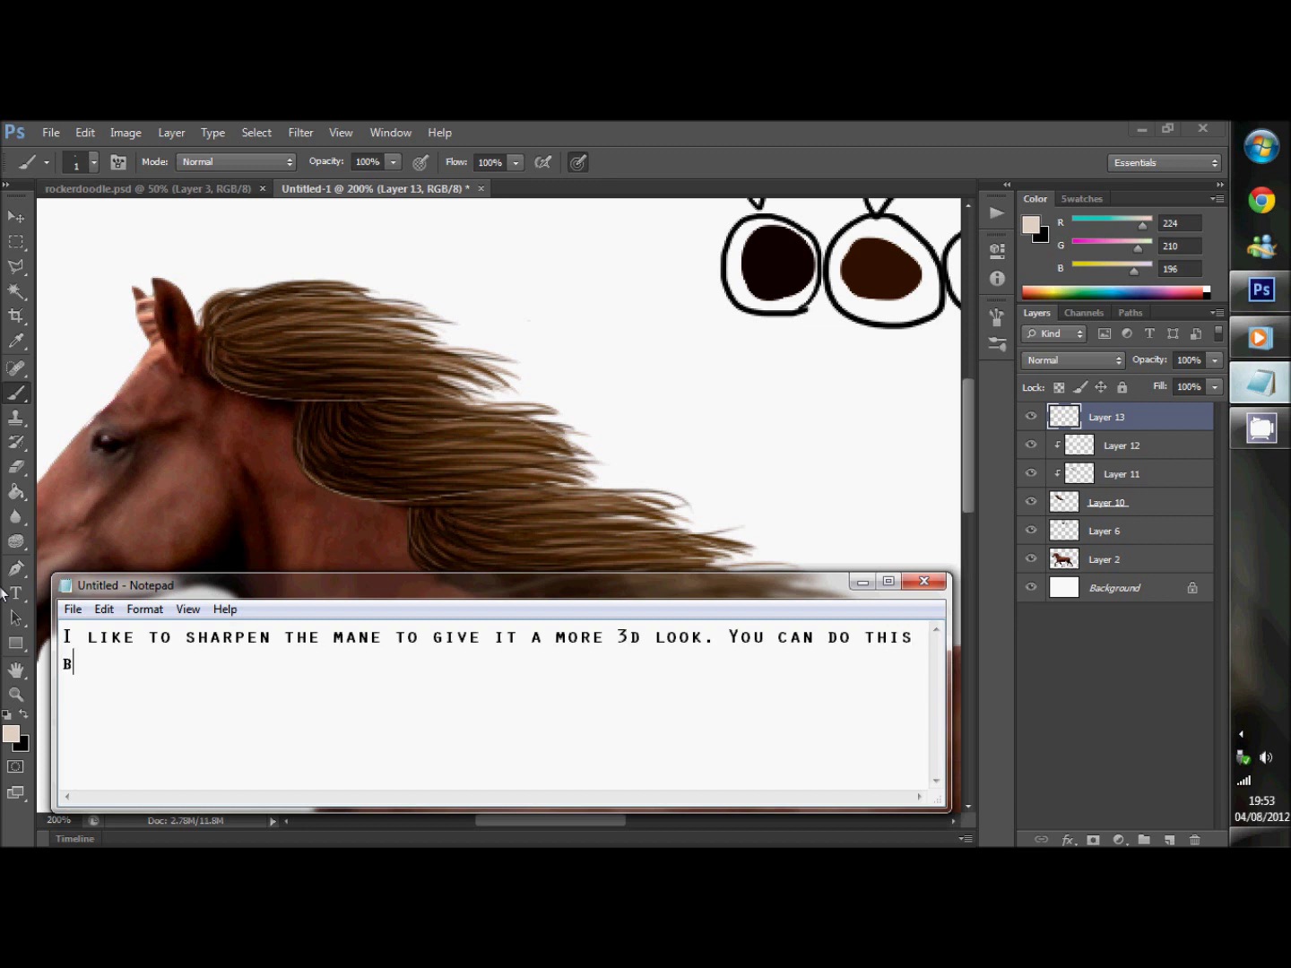
pyautogui.write('oing to Filter > Sharpen > ')
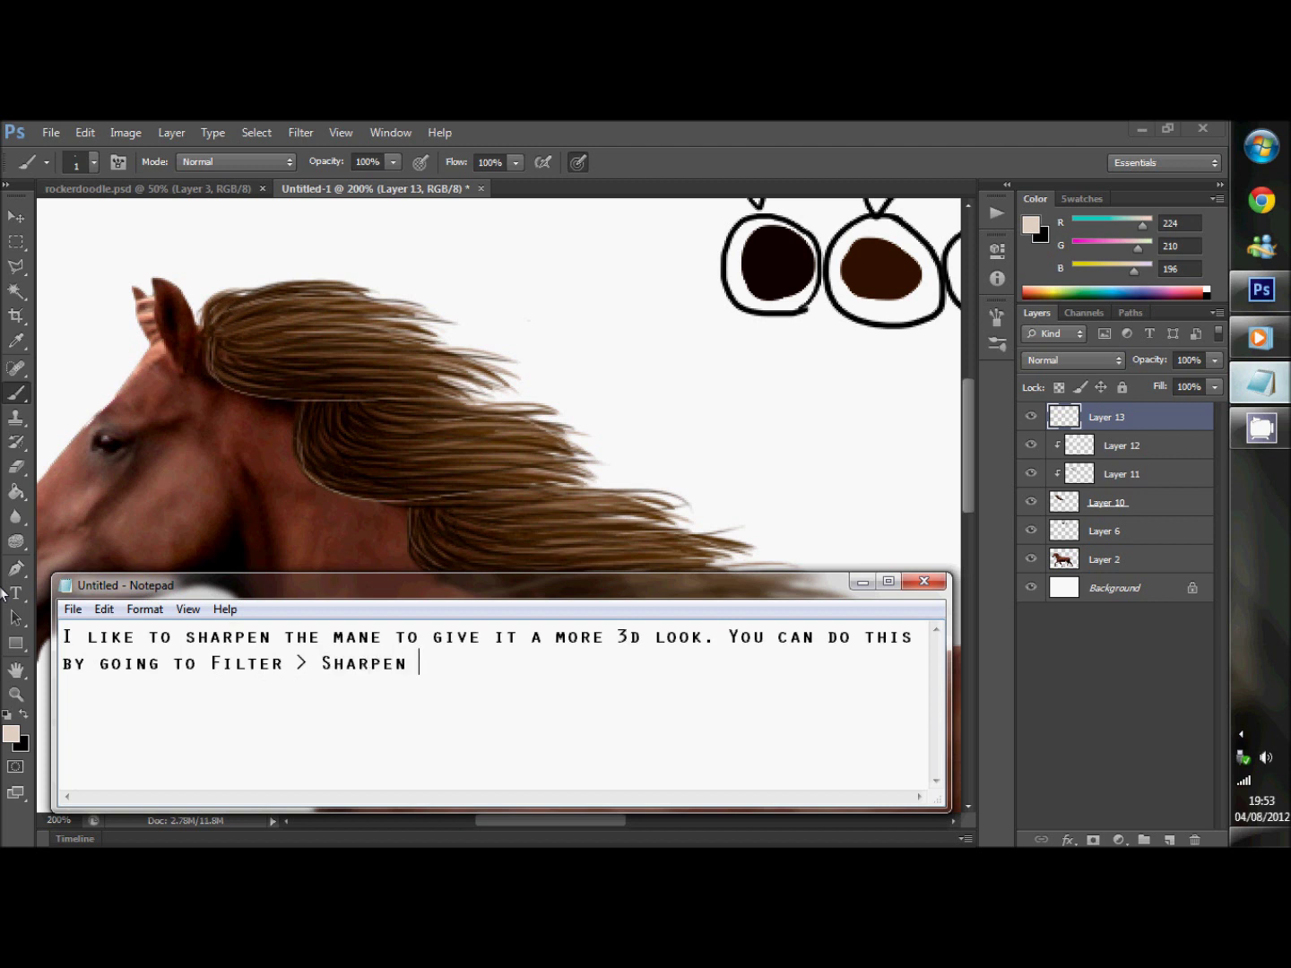
pyautogui.write('Sharpen.')
pyautogui.moveTo(543, 664); pyautogui.dragTo(148, 653)
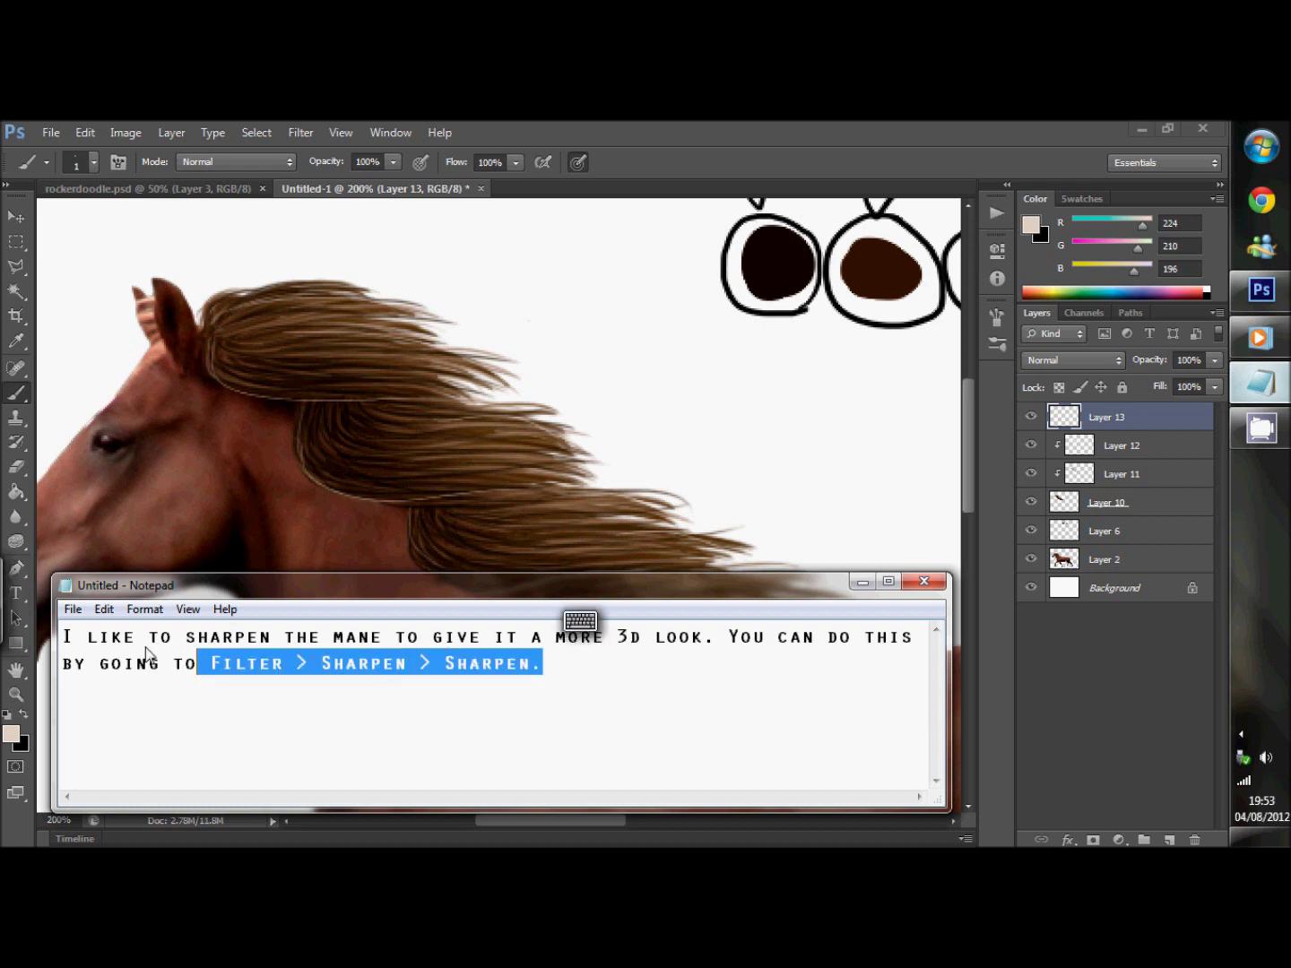
# Clear all the note text and close Notepad.
pyautogui.hotkey('ctrl', 'a')
pyautogui.press('Delete')
pyautogui.click(924, 581)
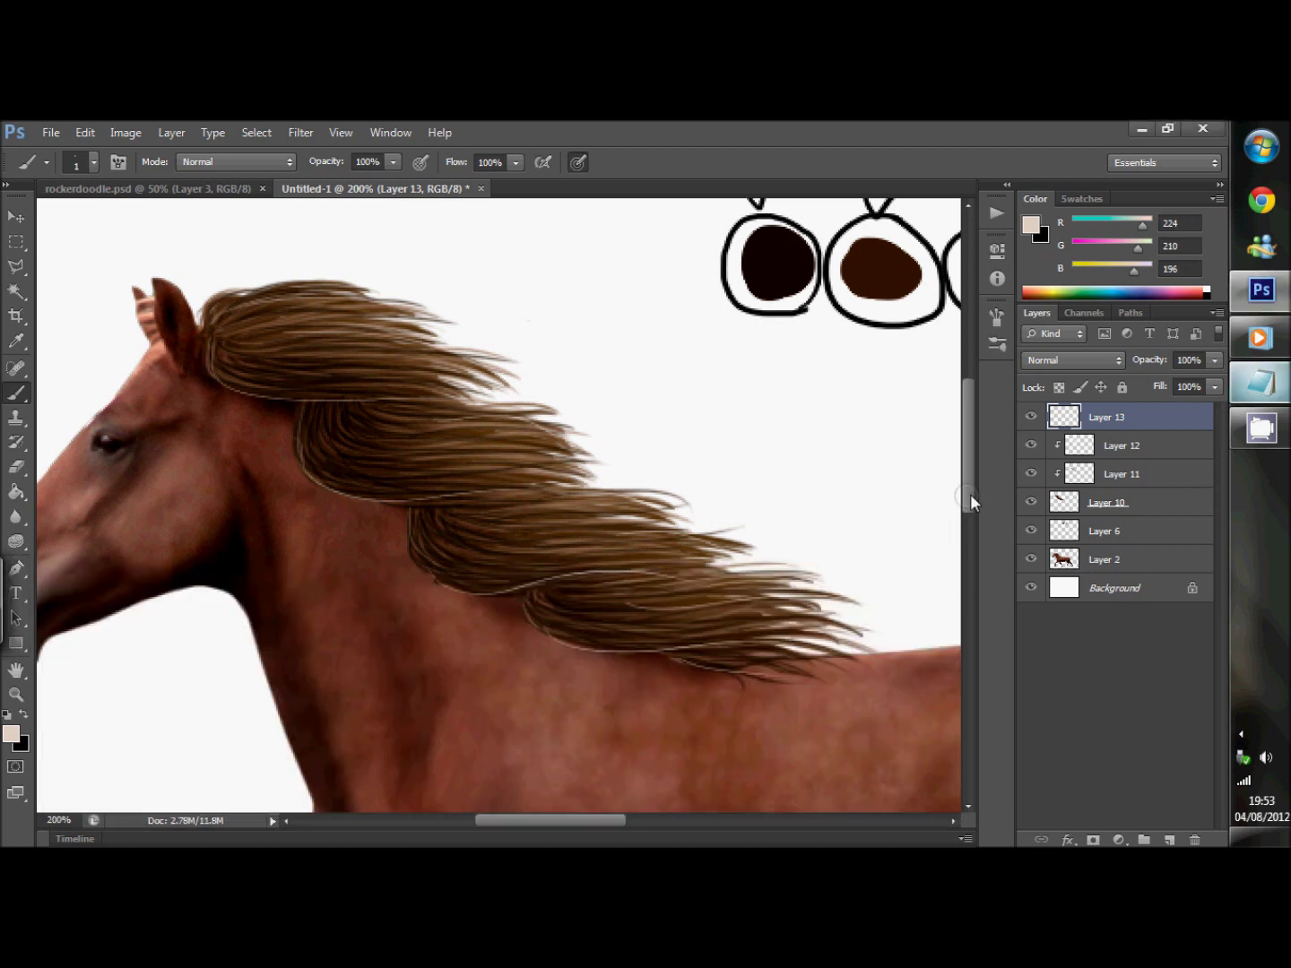
# Apply Filter > Sharpen > Sharpen to mane Layer 10, then reselect Layer 13.
pyautogui.hotkey('ctrl', '-')
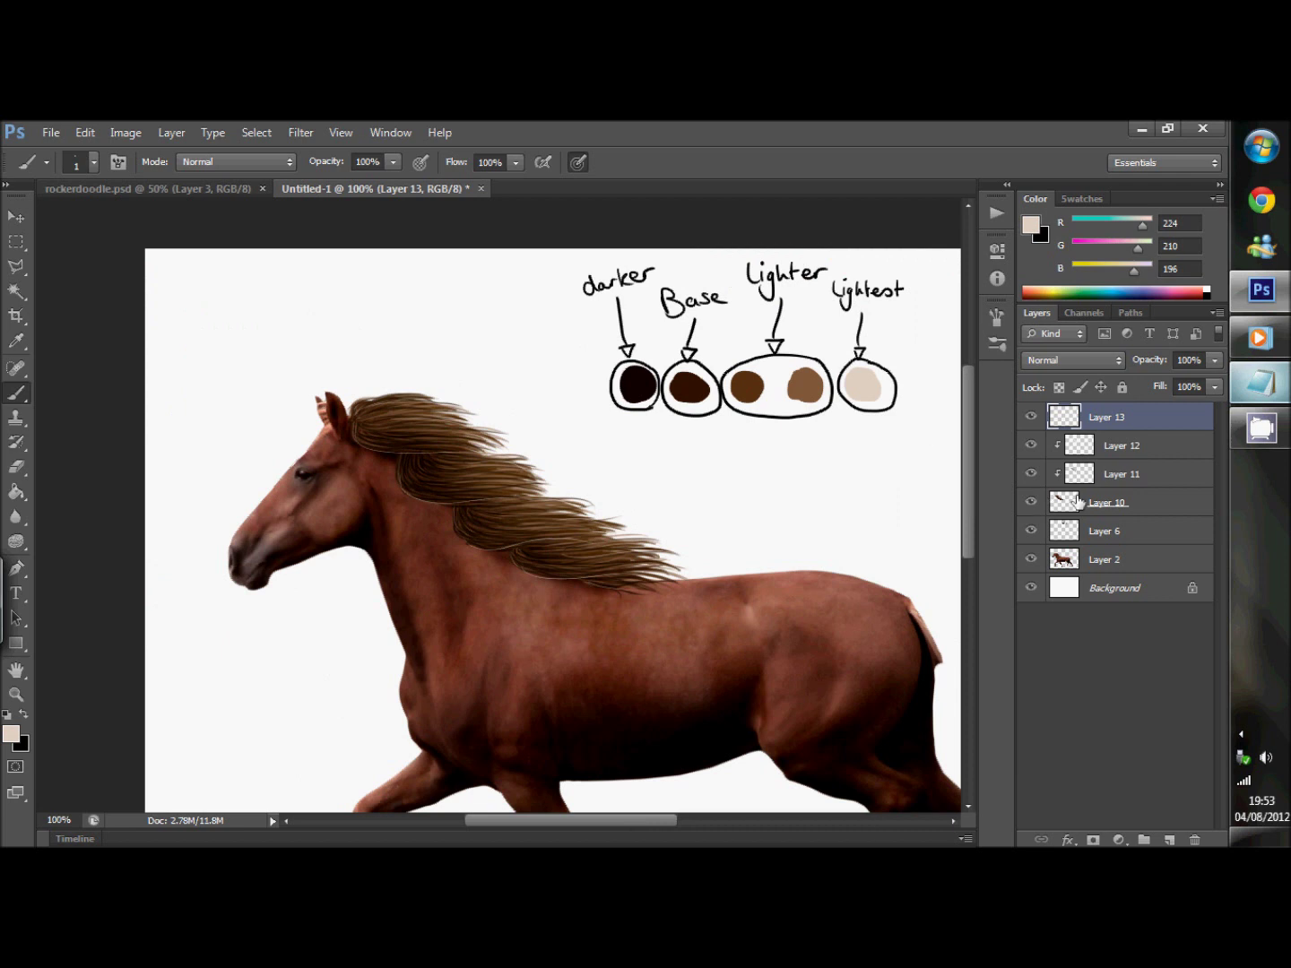
pyautogui.click(1079, 503)
pyautogui.click(301, 132)
pyautogui.moveTo(320, 415)
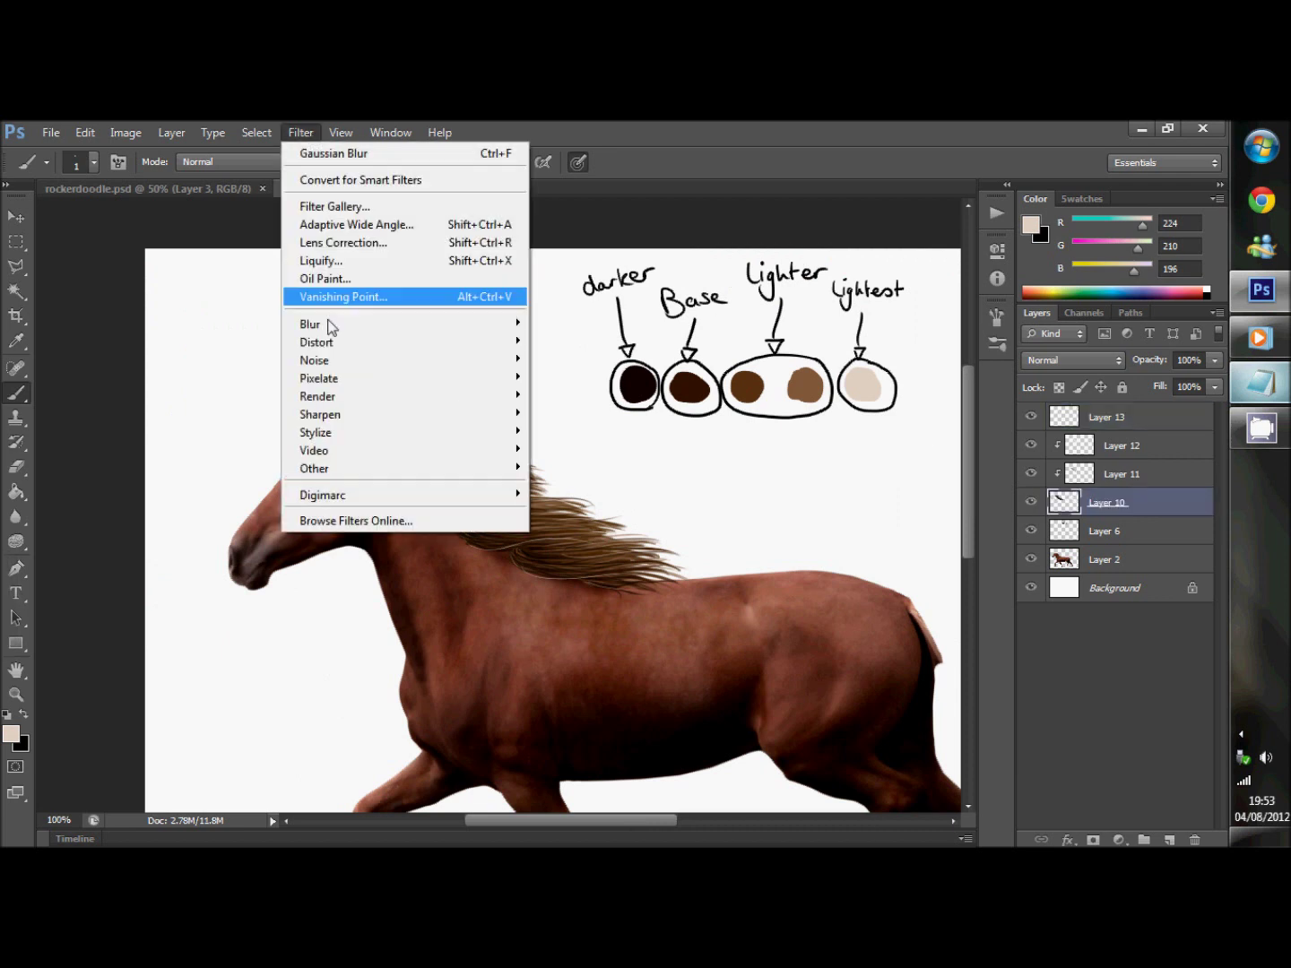
pyautogui.click(251, 415)
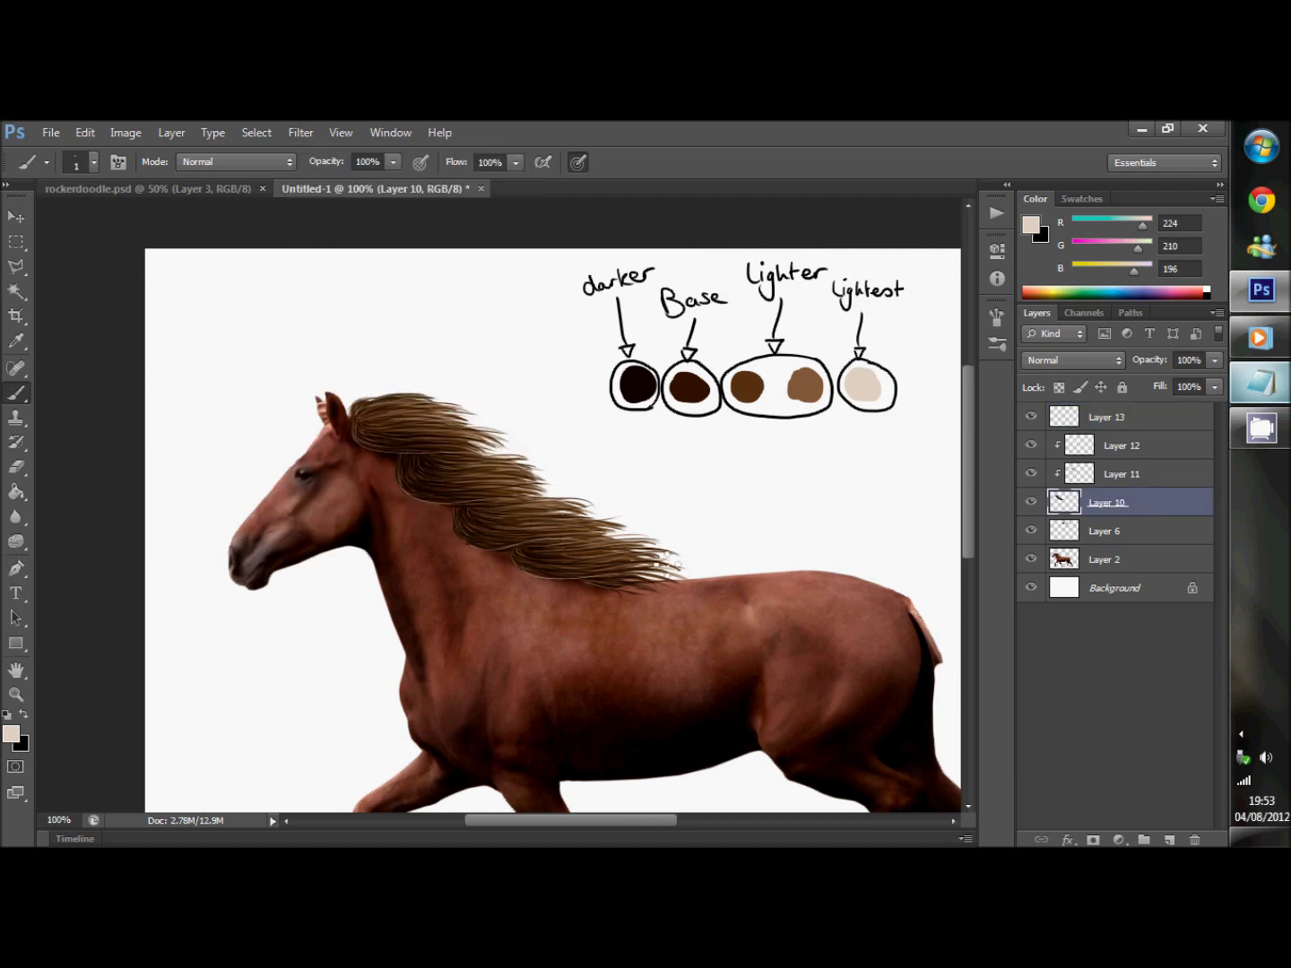
pyautogui.click(1076, 416)
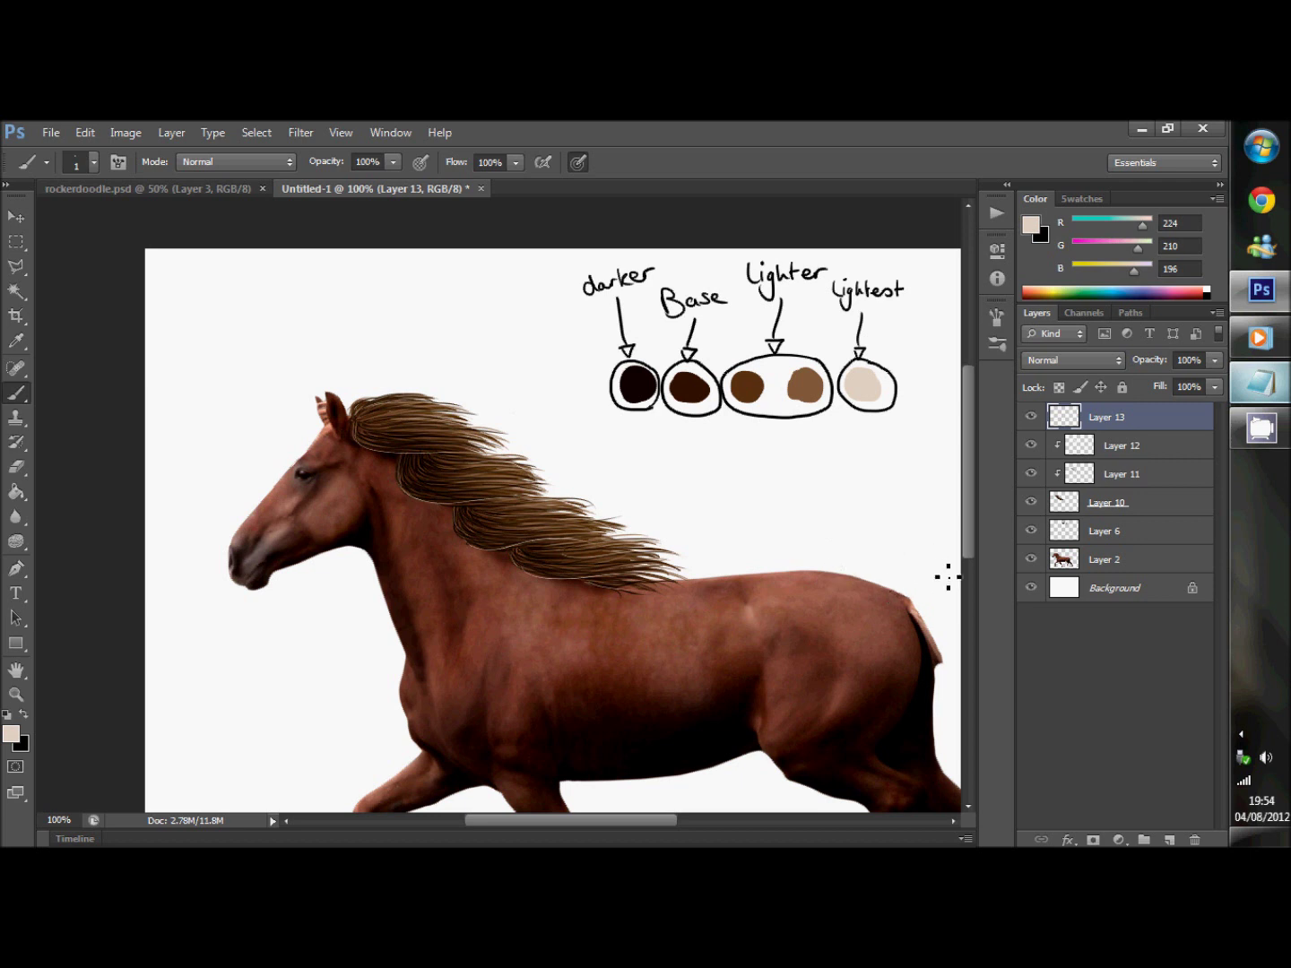
pyautogui.click(1261, 384)
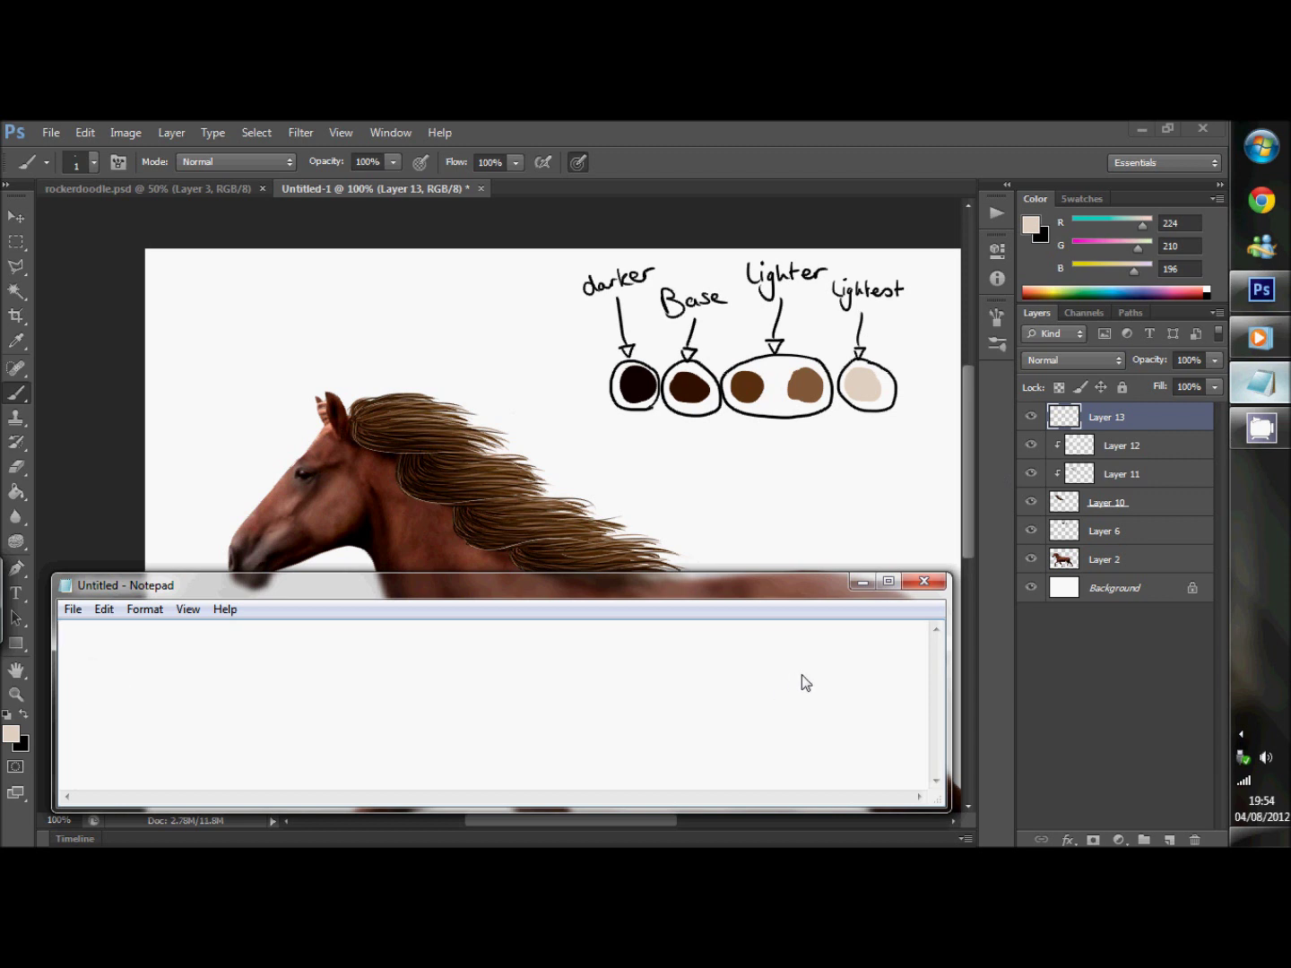
# Finish the note saying this step is optional, then clear it.
pyautogui.write('LIke I')
pyautogui.write(' said, you do')
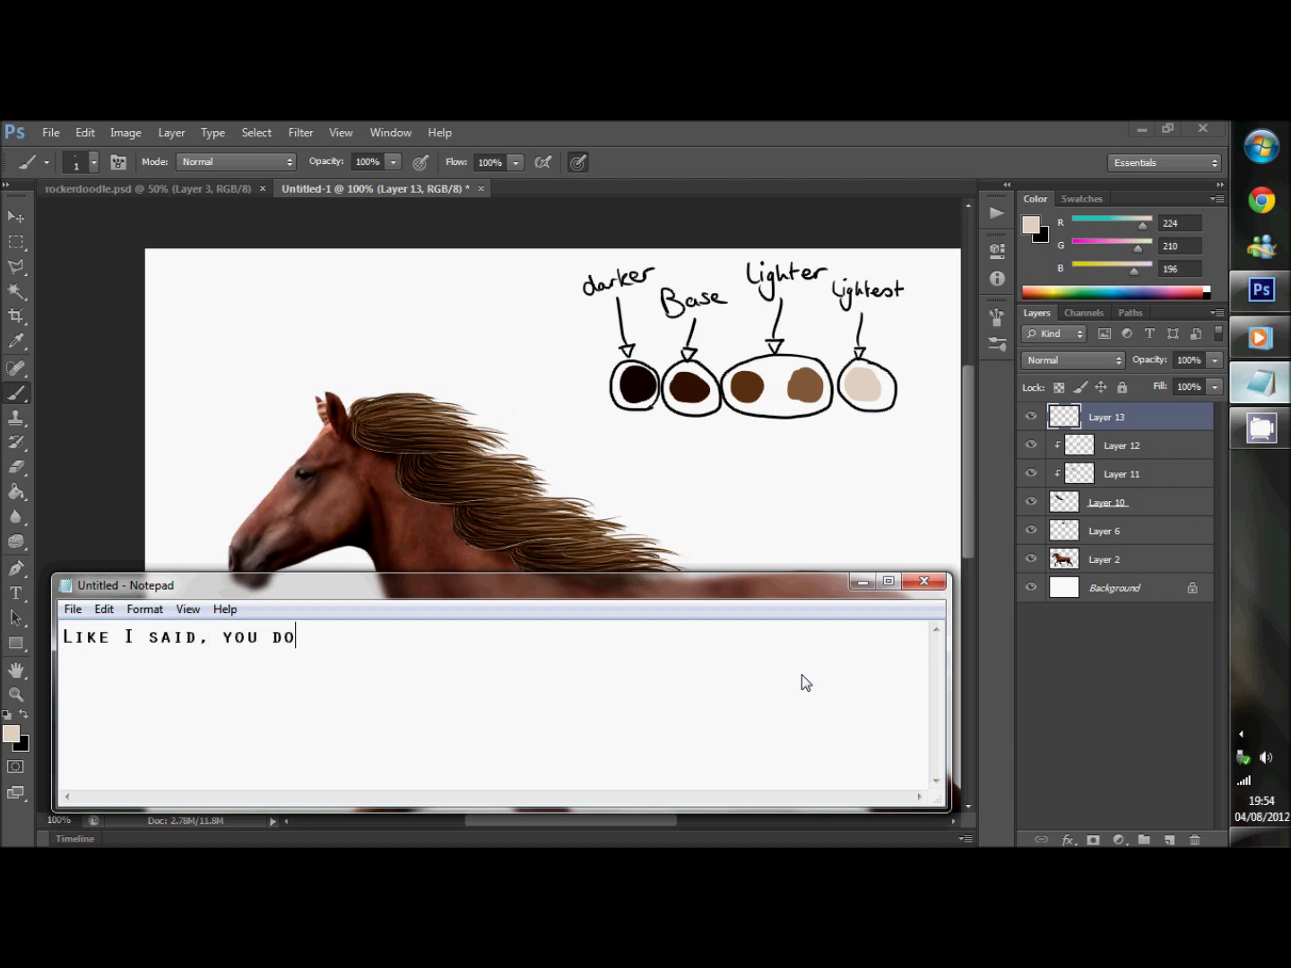
pyautogui.write("n't have to do this step though.")
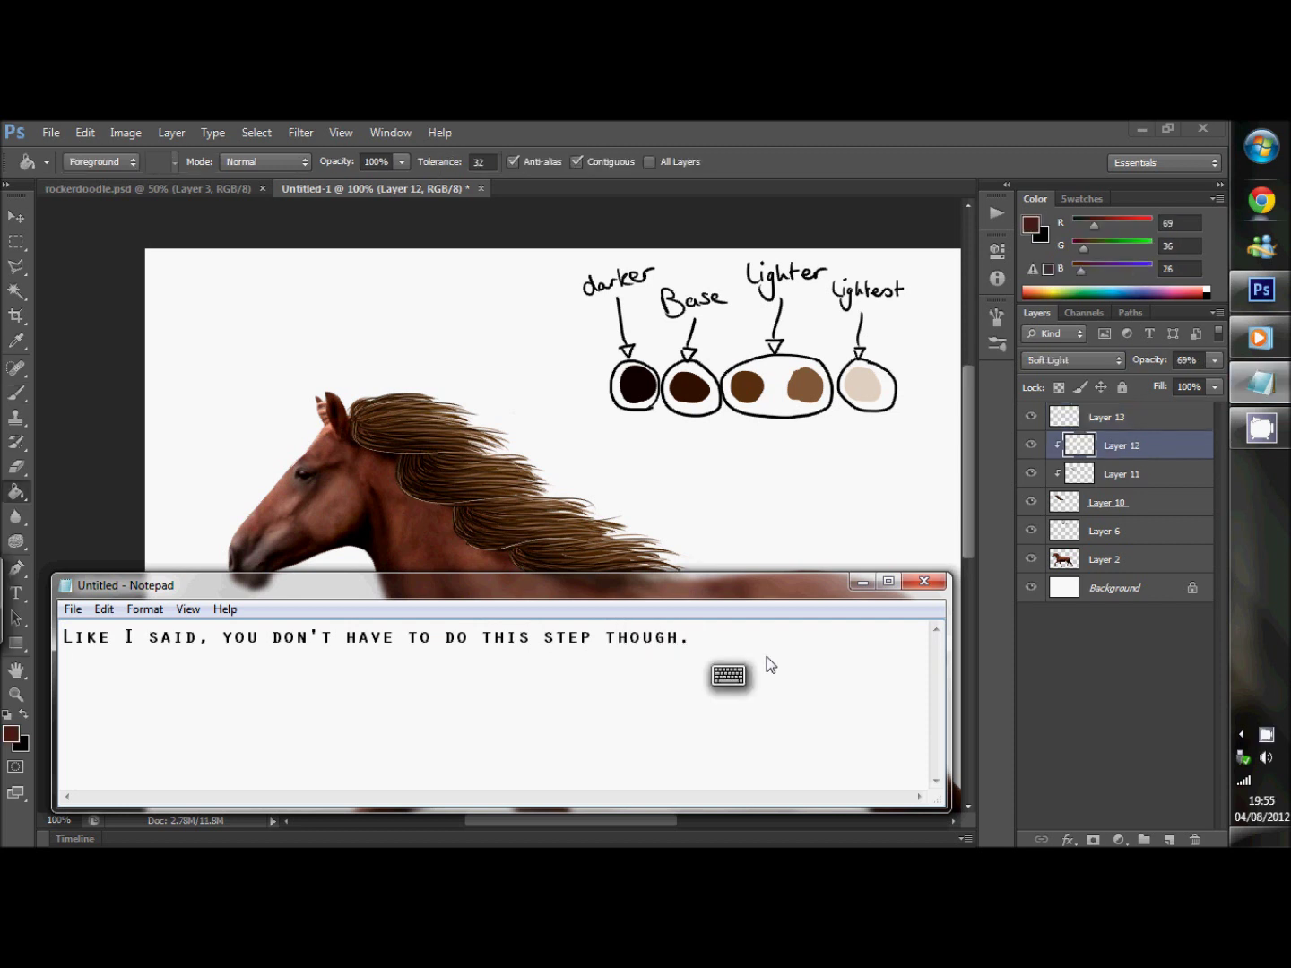
pyautogui.press('Return')
pyautogui.hotkey('ctrl', 'a')
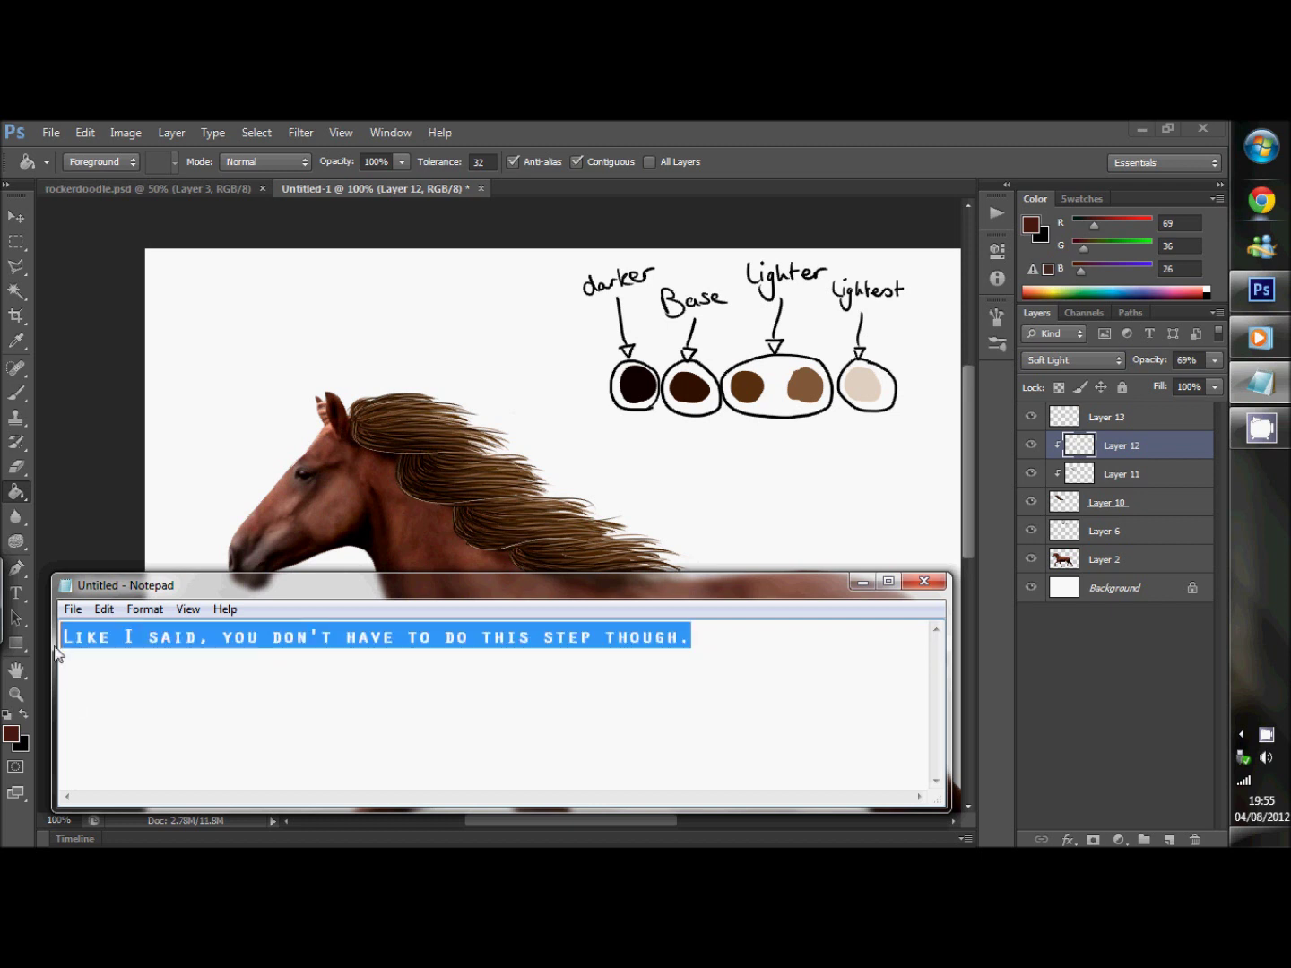
pyautogui.press('BackSpace')
# Write instructions to add a layer below the mane shadows and fill it with a horse colour.
pyautogui.write('ow see ')
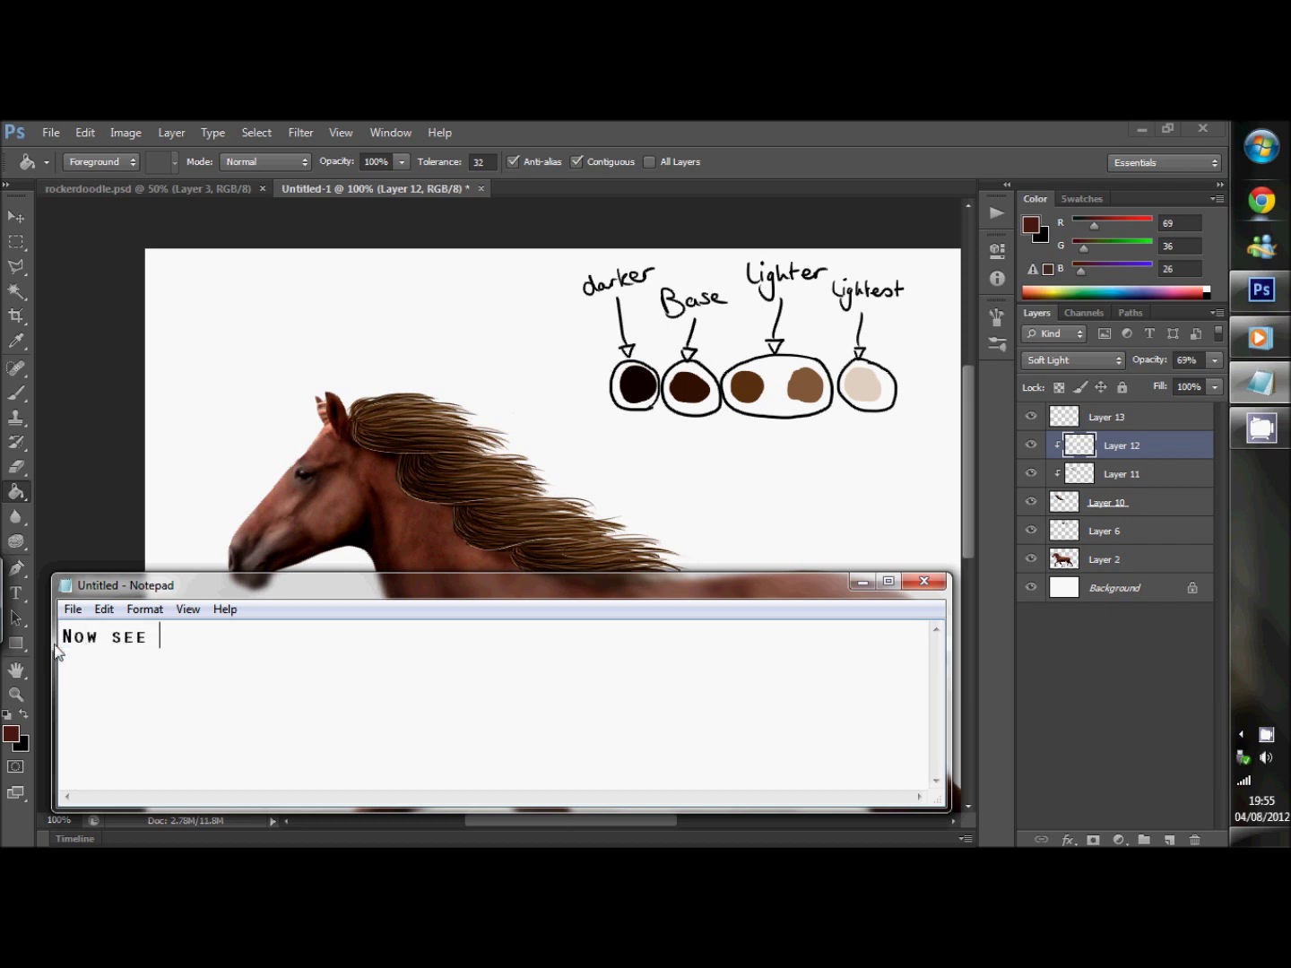
pyautogui.write('how my mane looks kinda off colour')
pyautogui.write('asily solve this!')
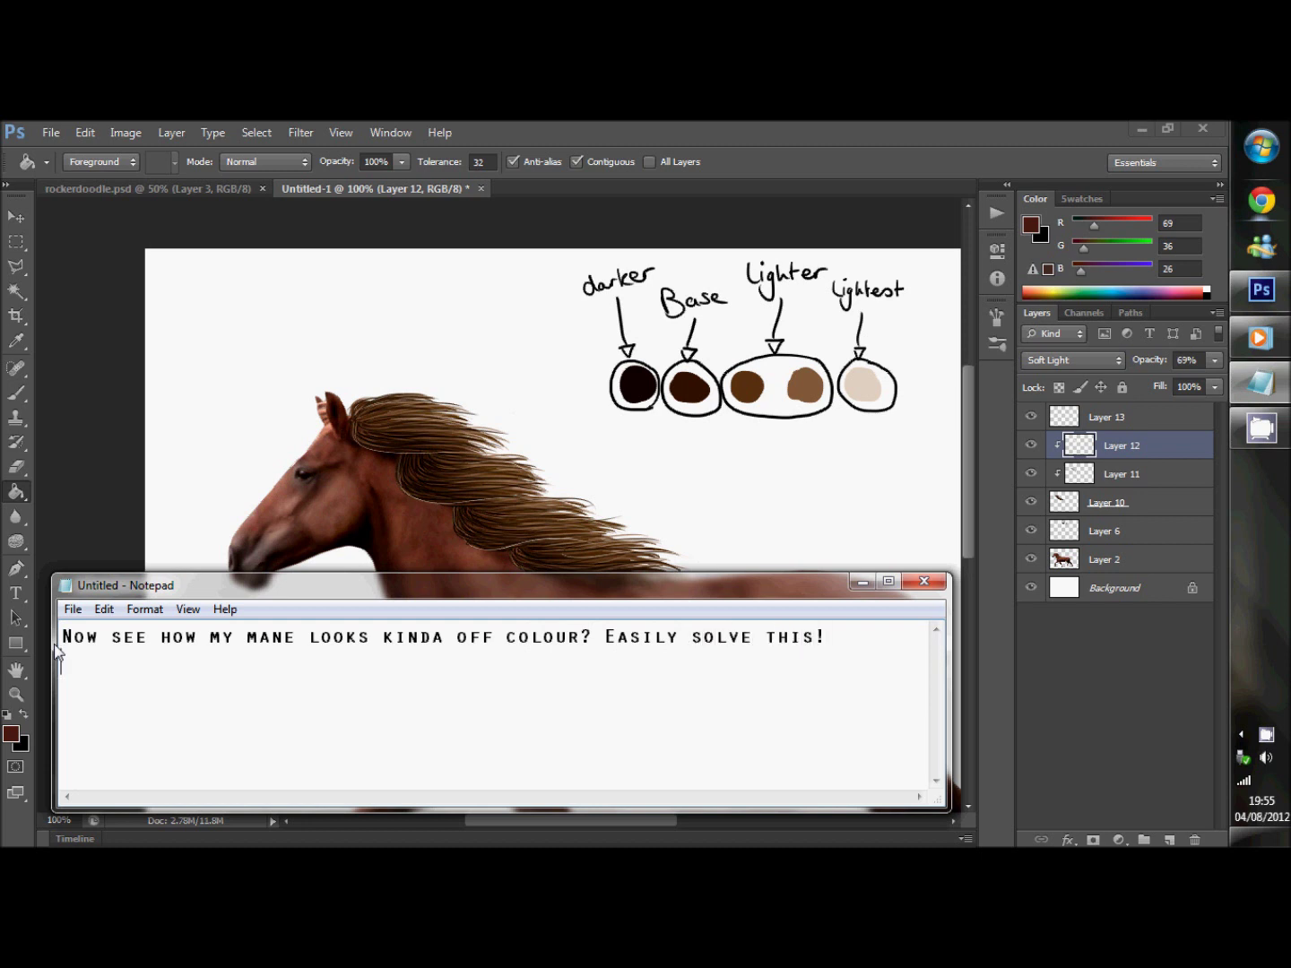
pyautogui.write('reate a new layer a')
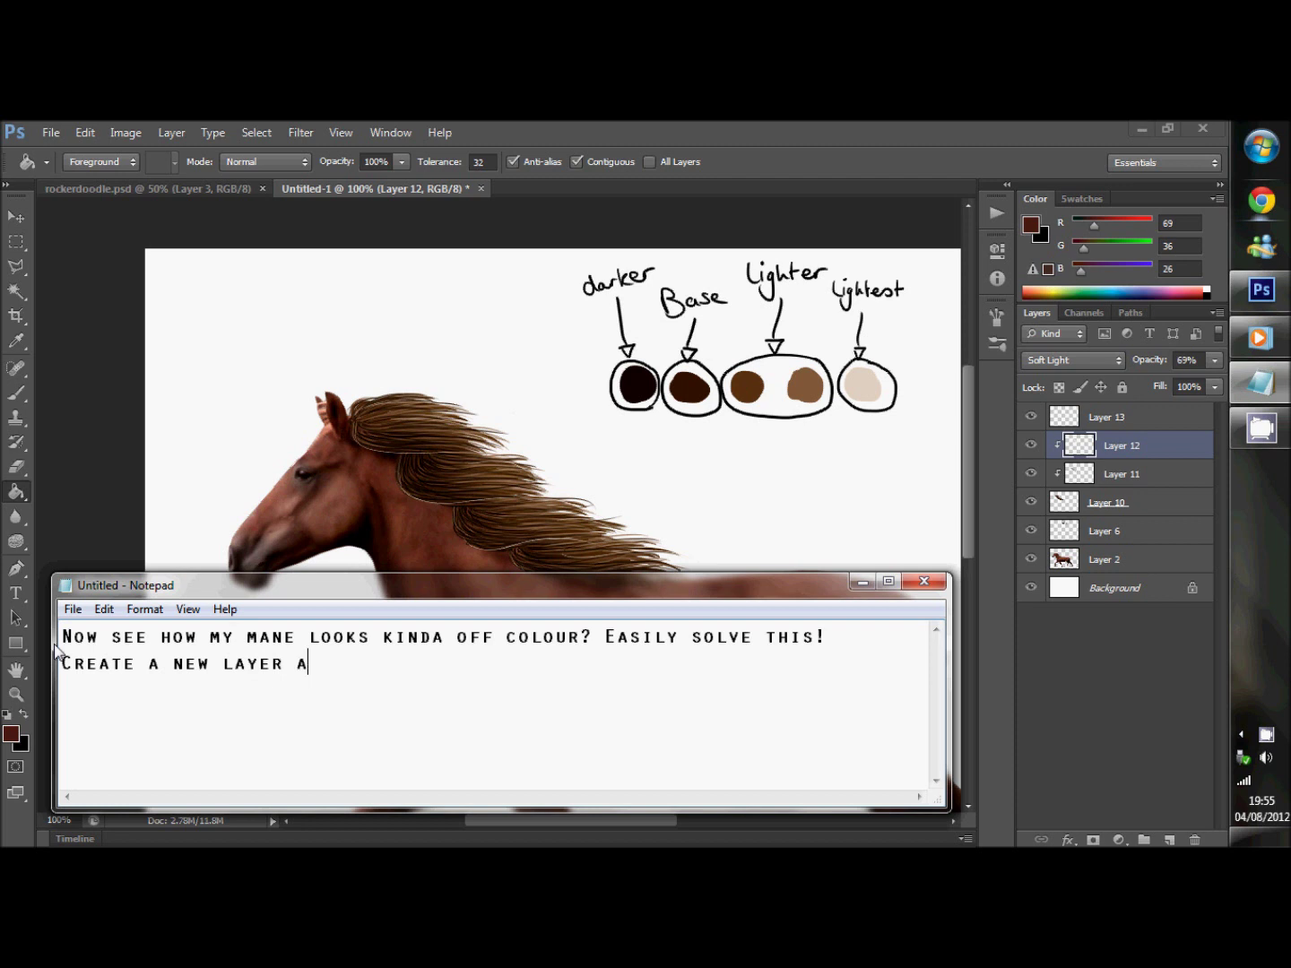
pyautogui.press('BackSpace')
pyautogui.write('below teh')
pyautogui.press('BackSpace')
pyautogui.press('BackSpace')
pyautogui.press('BackSpace')
pyautogui.write('shadows ')
pyautogui.write('we did on the clipping masks. ')
pyautogui.write('It will auto')
pyautogui.write('matically ')
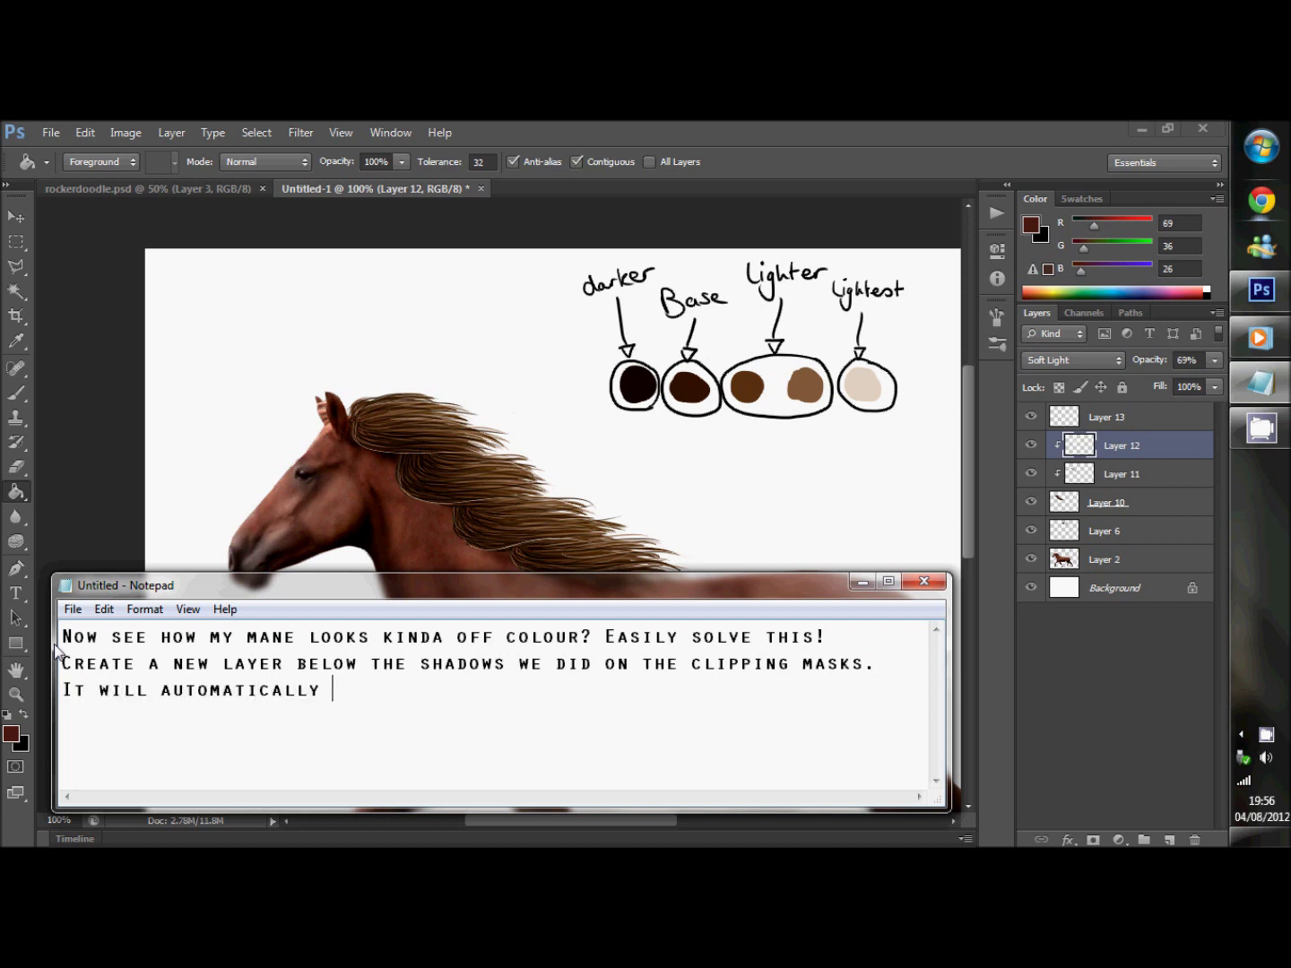
pyautogui.write("become a clipping mask, but that's wah")
pyautogui.press('BackSpace')
pyautogui.press('BackSpace')
pyautogui.press('BackSpace')
pyautogui.write('hat we want.')
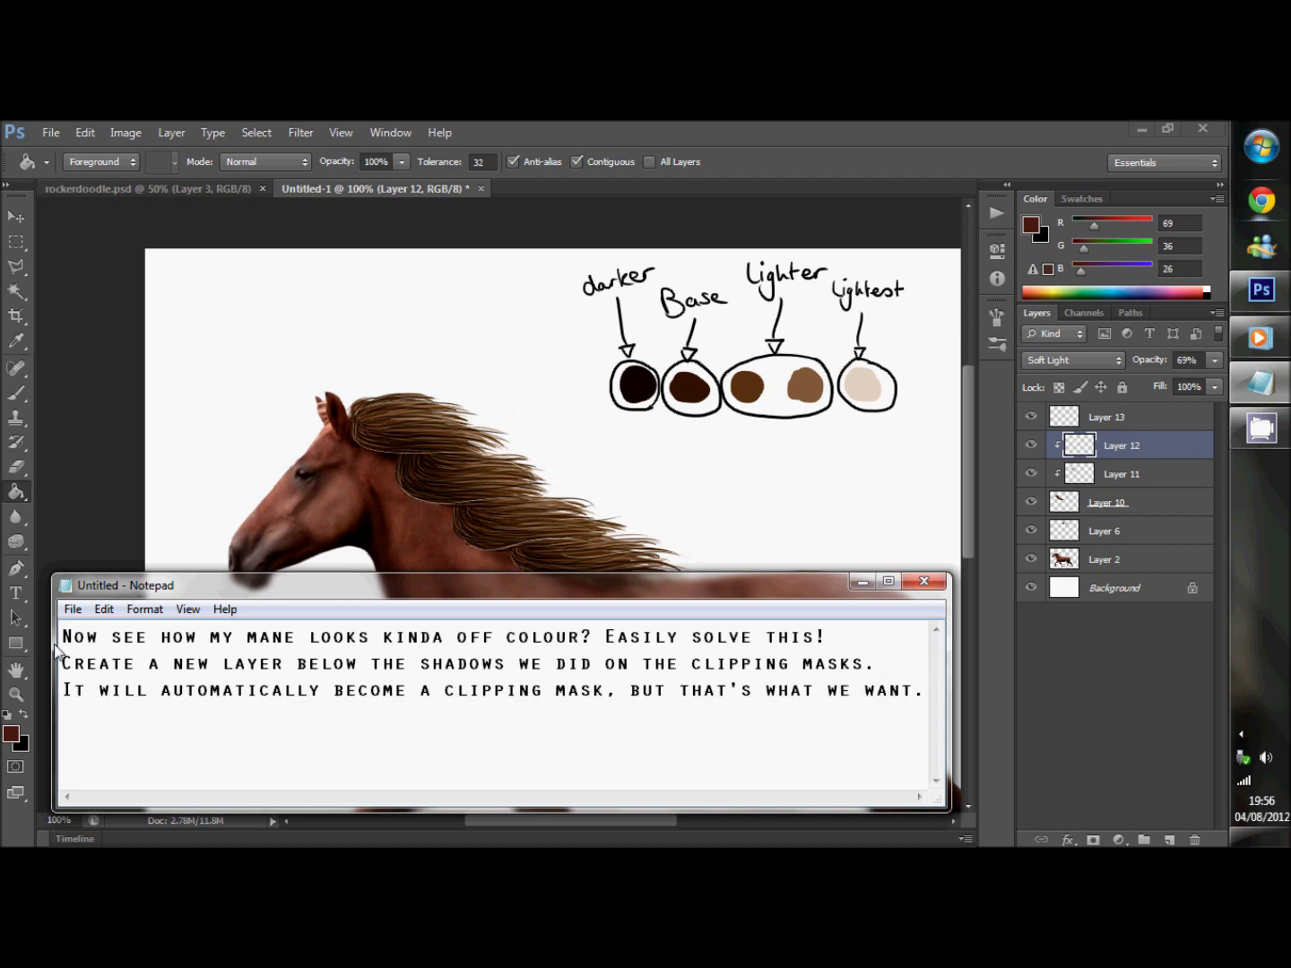
pyautogui.write('Then selece')
pyautogui.write('t a colour from your horse and fill the layer with it.')
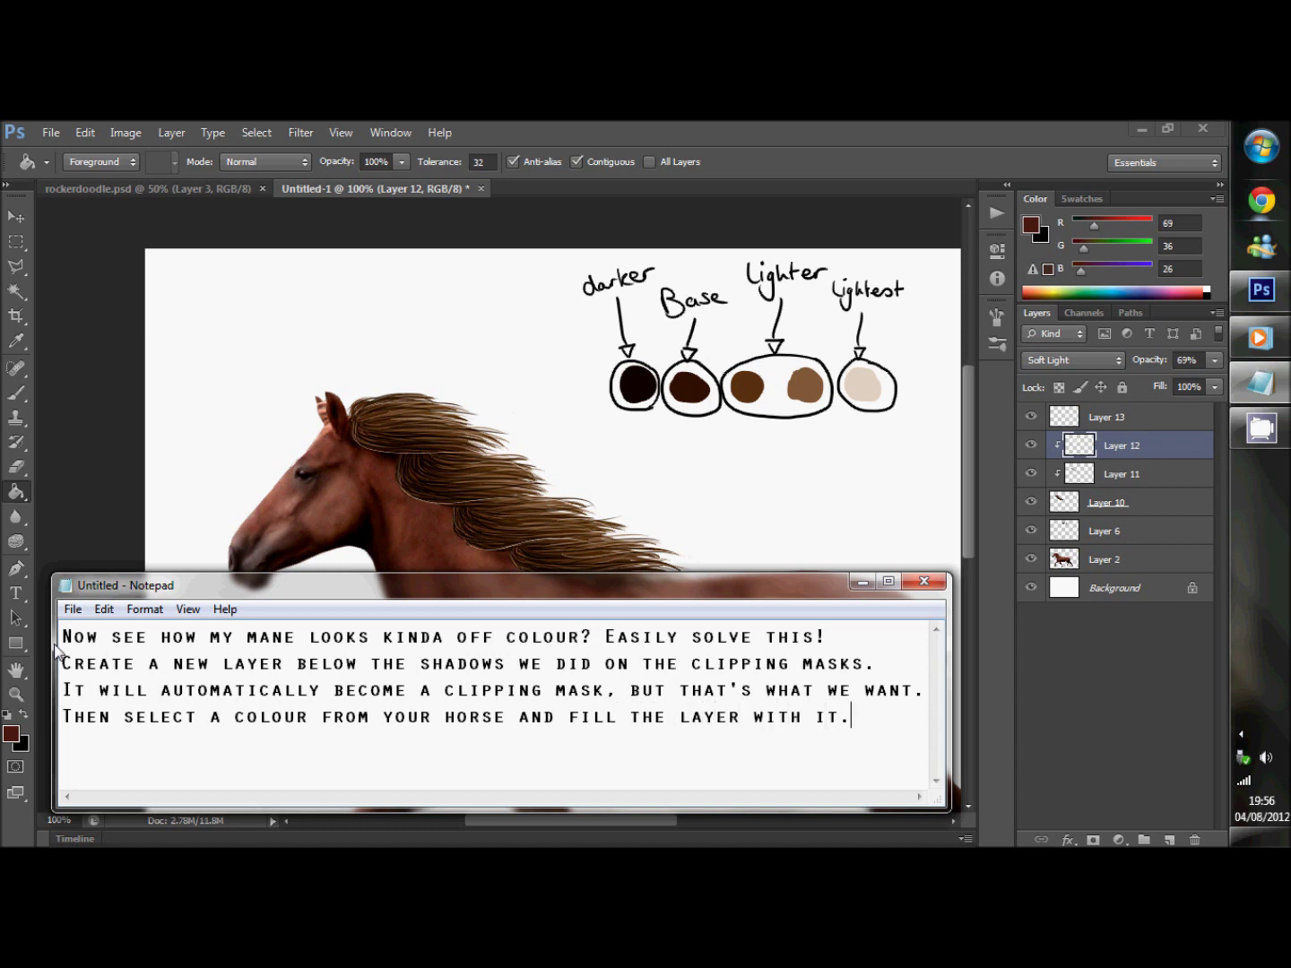
pyautogui.click(862, 582)
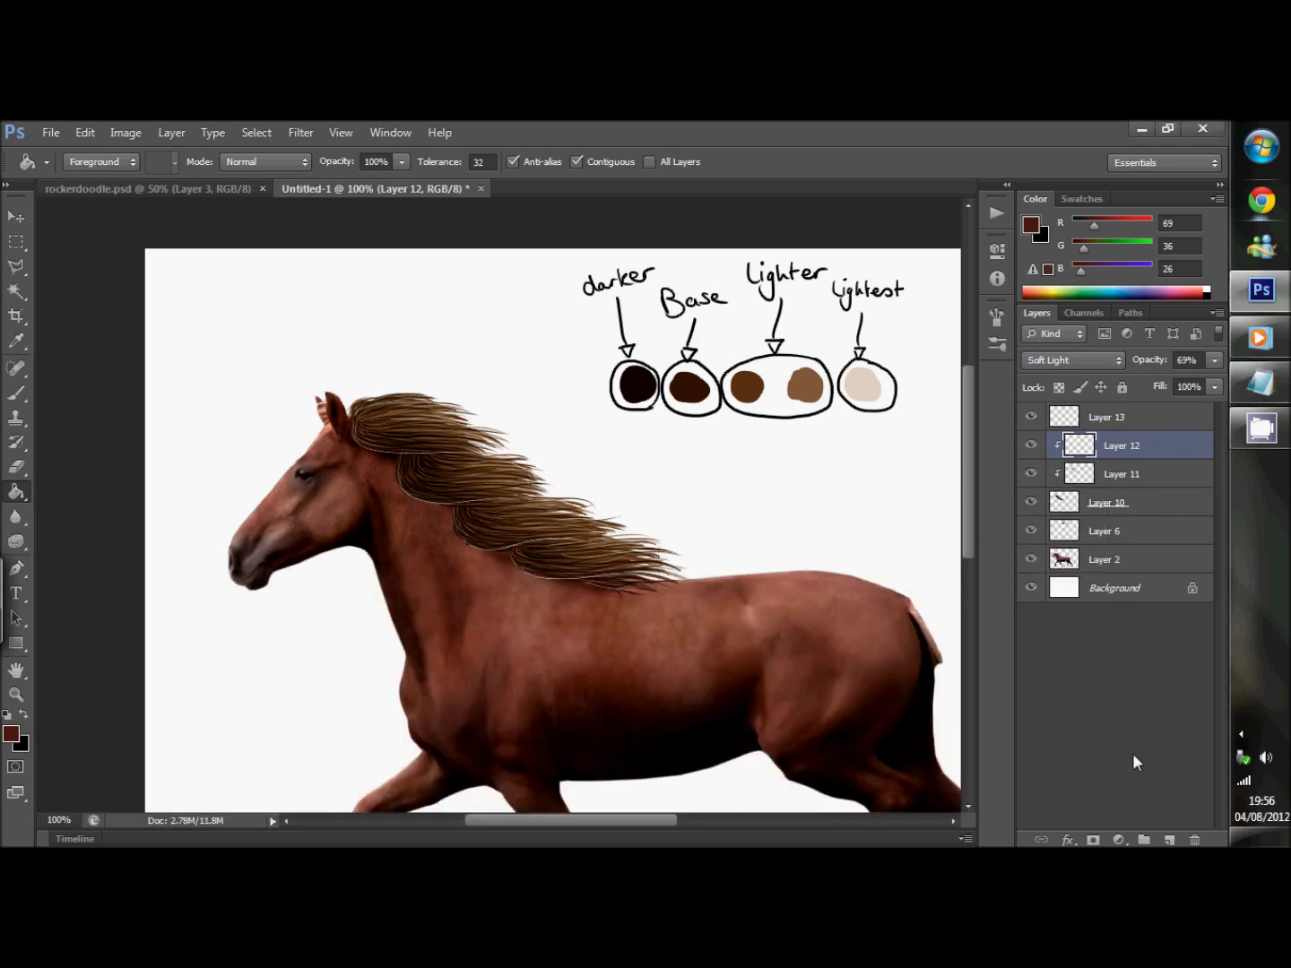
# Add Layer 14 between Layer 11 and Layer 10 and sample brown from the horse's neck.
pyautogui.click(1172, 841)
pyautogui.moveTo(1121, 453); pyautogui.dragTo(1121, 511)
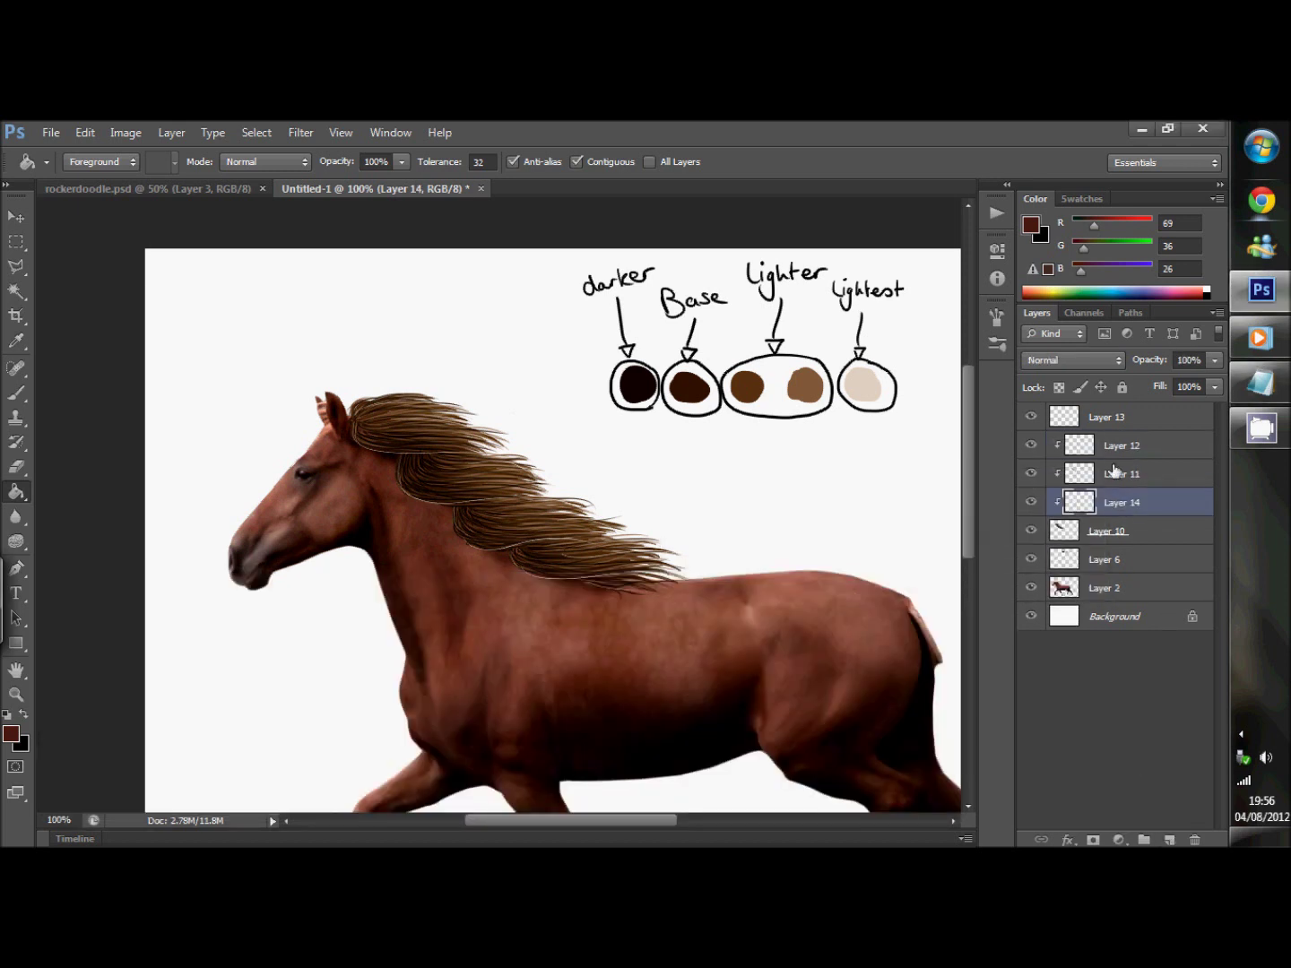
pyautogui.press('i')
pyautogui.click(457, 568)
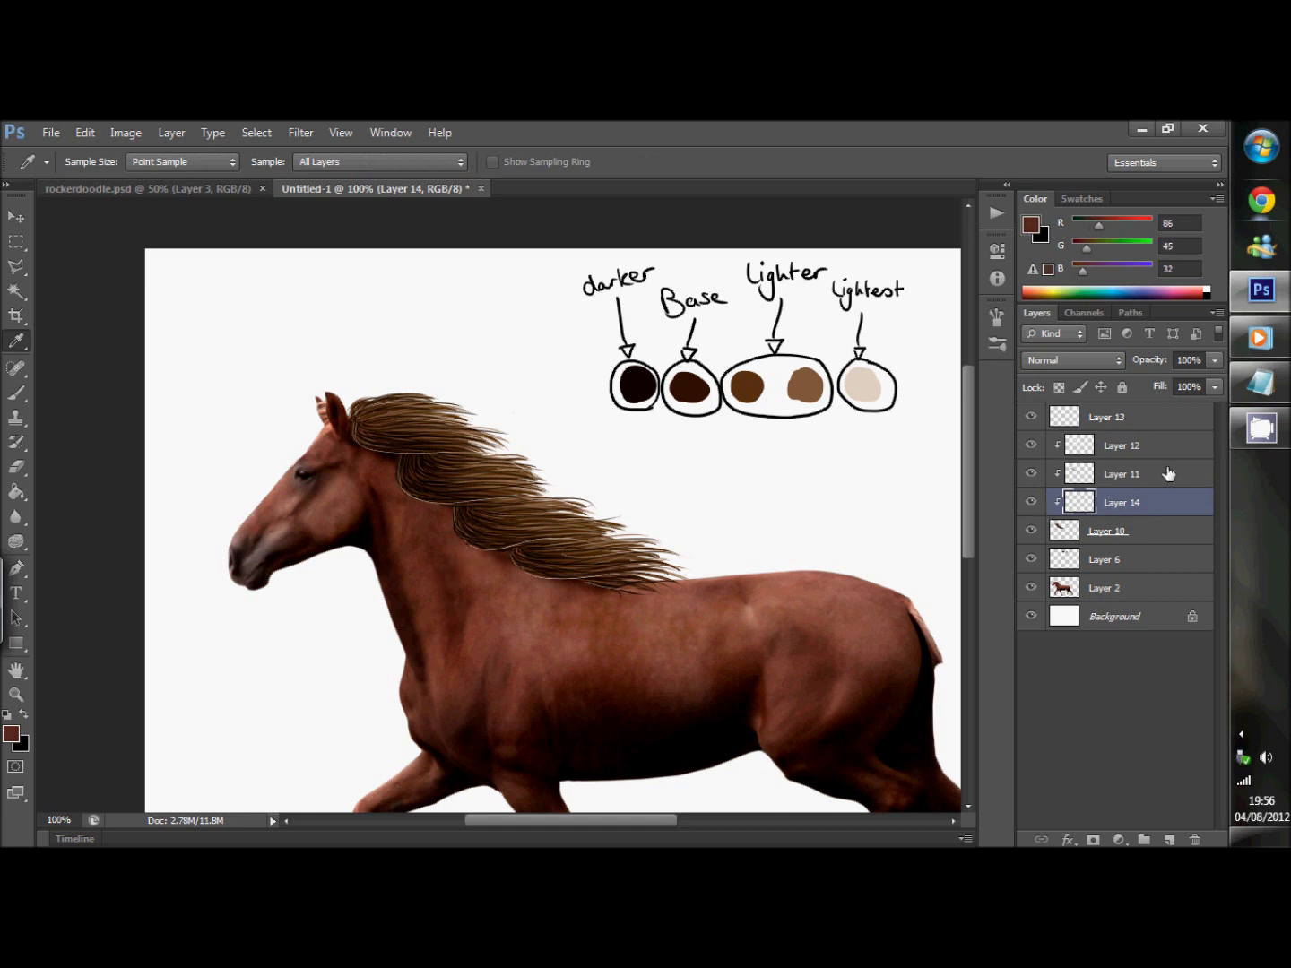
# Delete the old note text and start a new note.
pyautogui.click(1261, 382)
pyautogui.moveTo(884, 736)
pyautogui.mouseDown()
pyautogui.moveTo(229, 625)
pyautogui.moveTo(36, 615)
pyautogui.mouseUp()
pyautogui.press('Delete')
pyautogui.write('N')
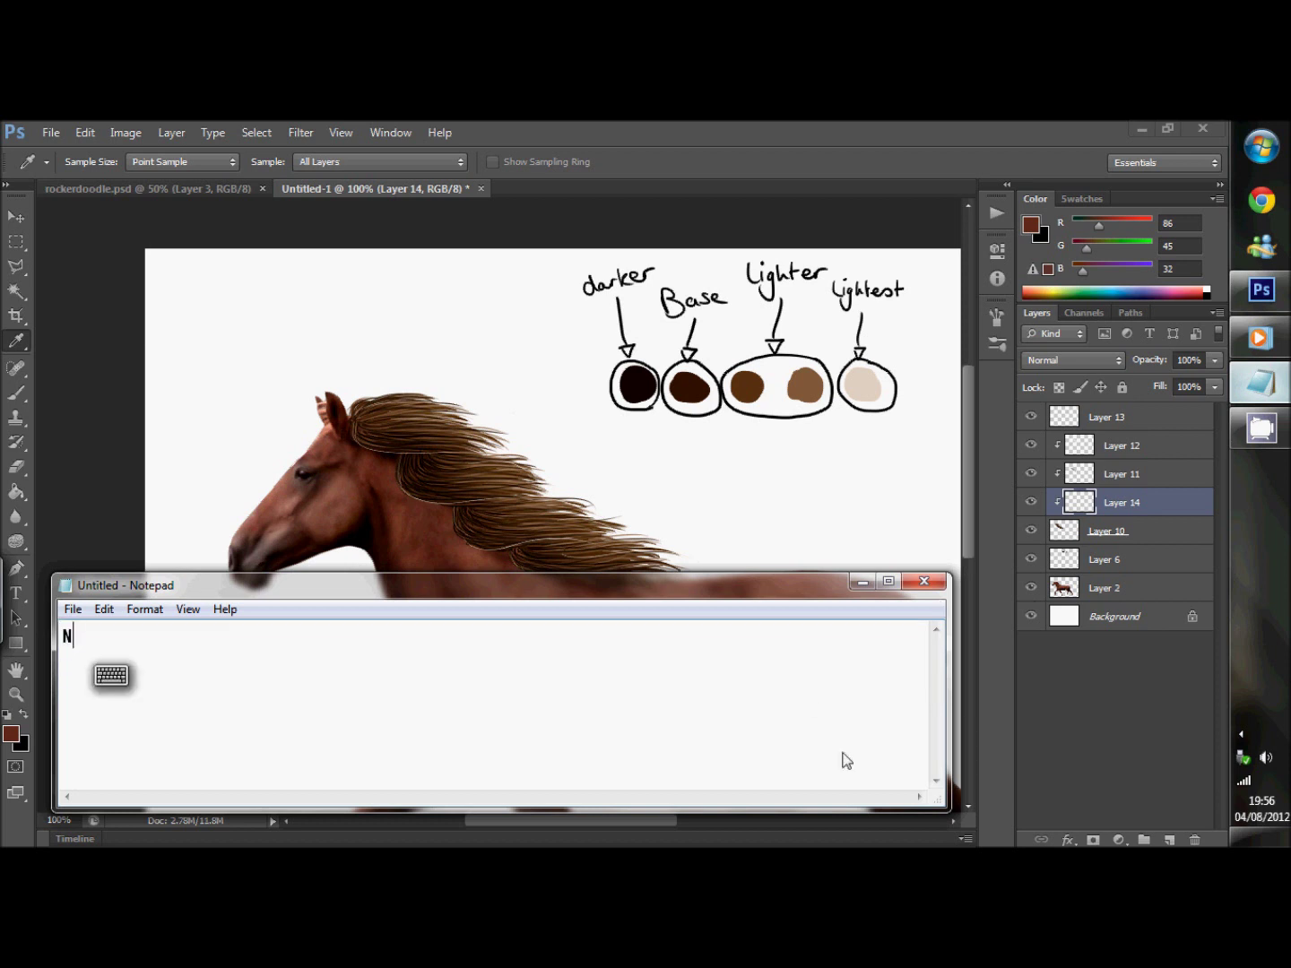
# Write the note: change the layer from 'Normal' to 'Colour' and push opacity down until it looks right.
pyautogui.press('BackSpace')
pyautogui.write('OH AND ')
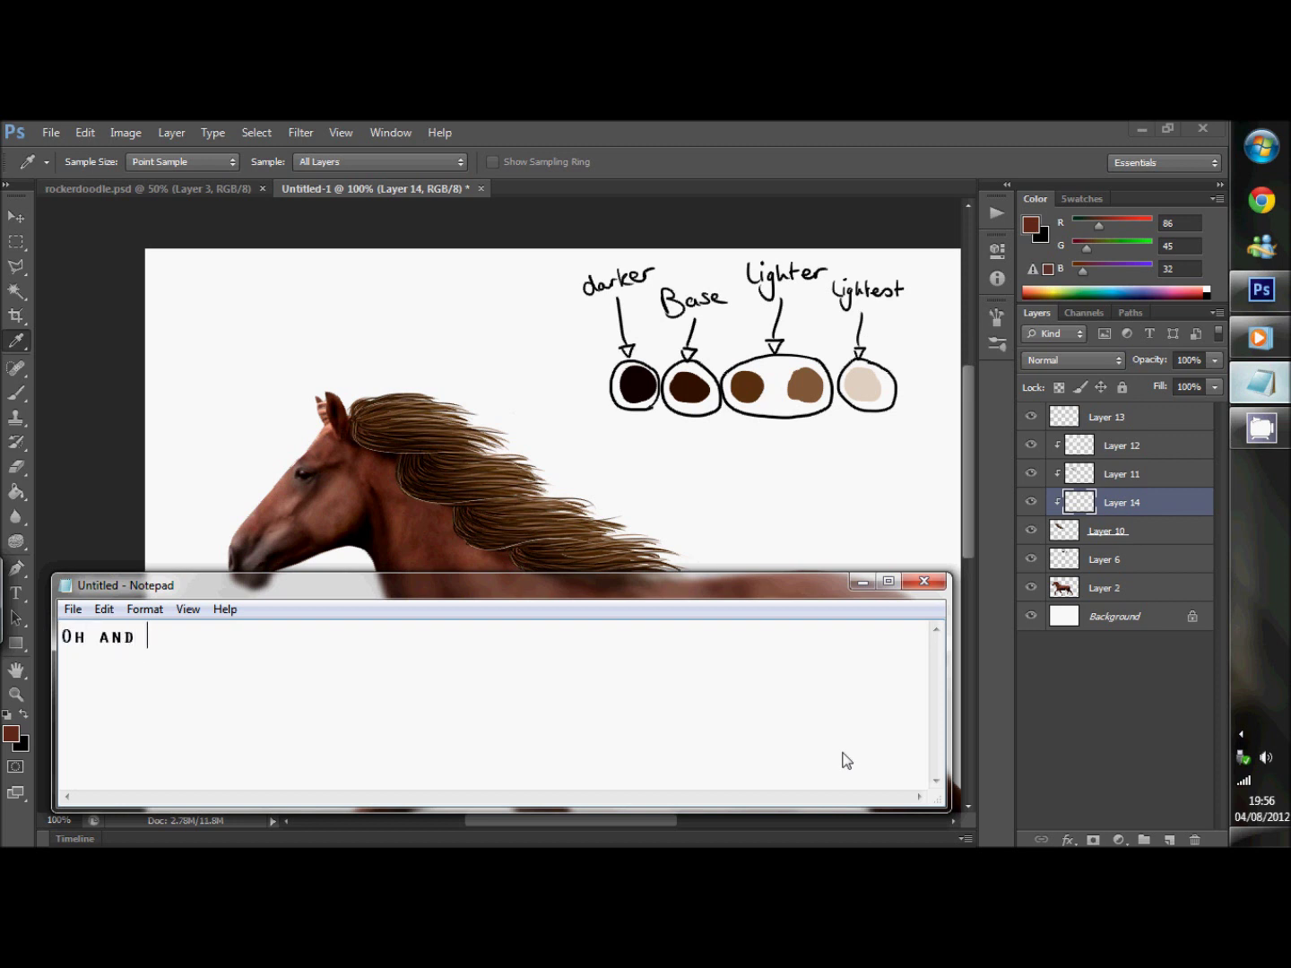
pyautogui.write("THEN CHANGE THE LAYER FROM 'NORMAL;")
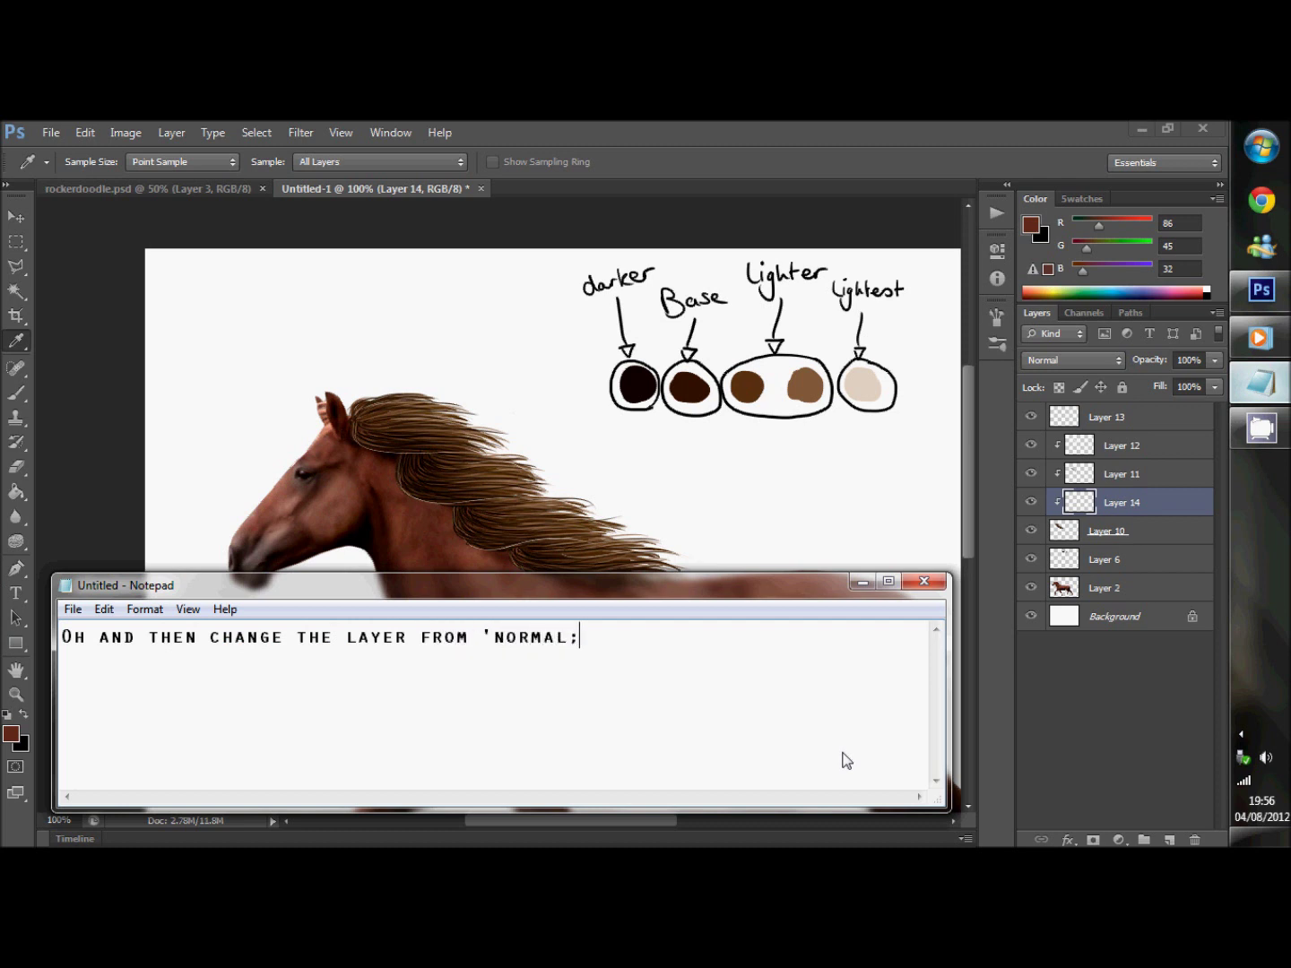
pyautogui.press('BackSpace')
pyautogui.write("'")
pyautogui.write('OLIUR')
pyautogui.press('BackSpace')
pyautogui.press('BackSpace')
pyautogui.press('BackSpace')
pyautogui.write('LOUR')
pyautogui.write("' AND ")
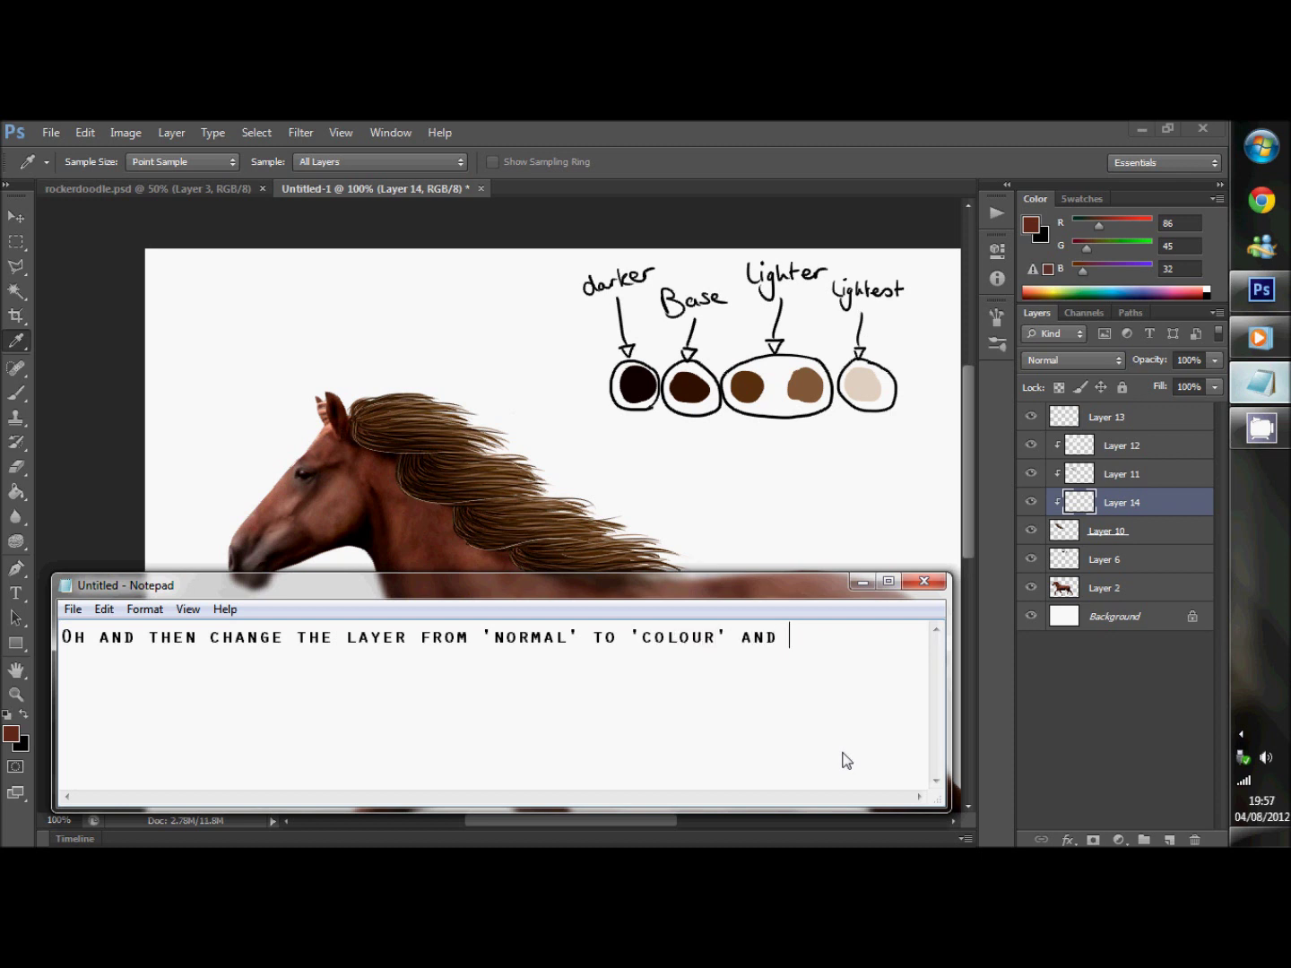
pyautogui.write('PUSH THE OPACITY DOWN UNTIL IT LOOKS ')
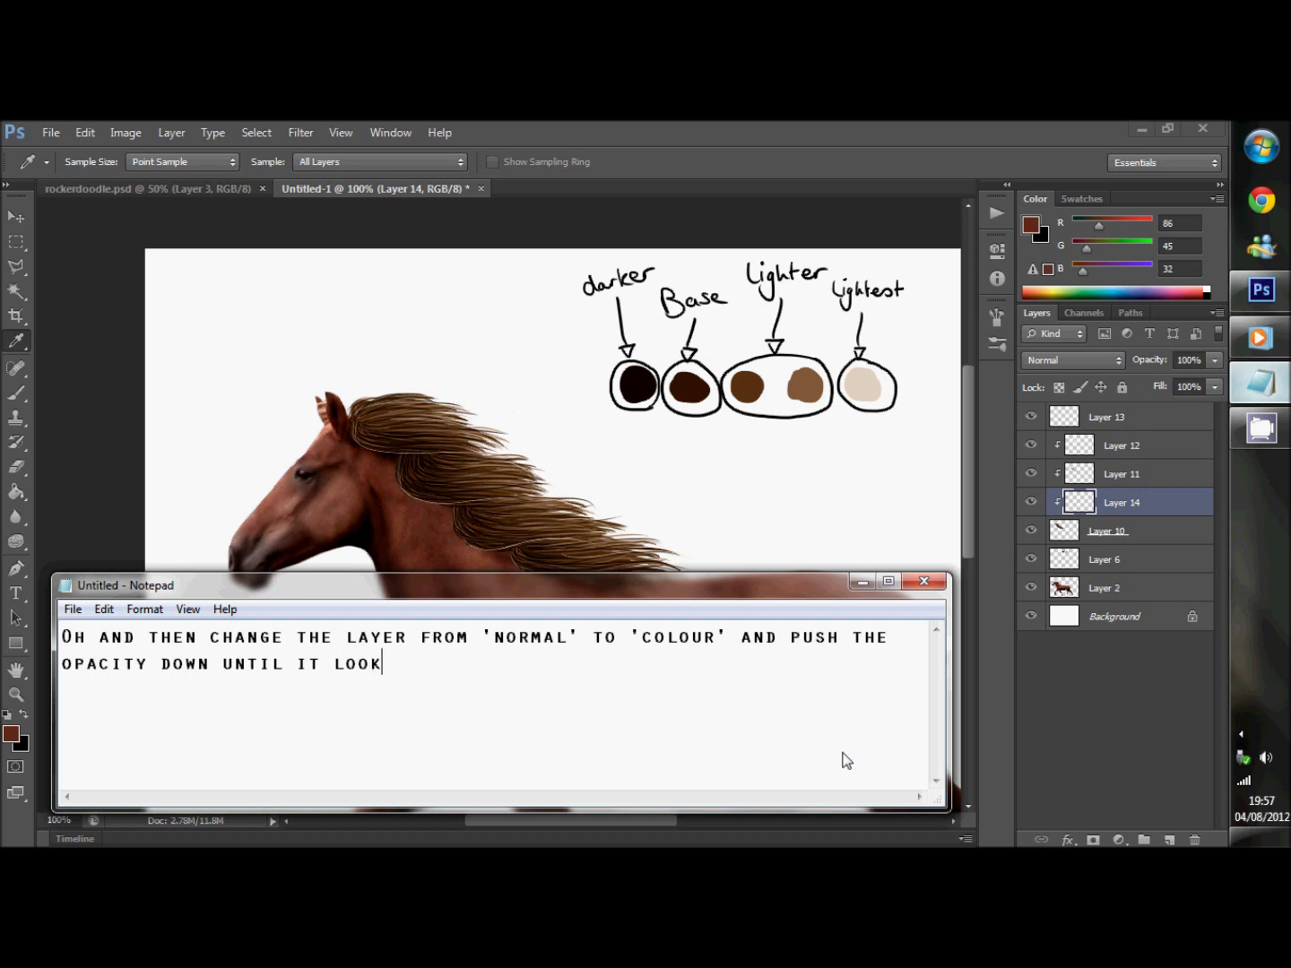
pyautogui.write('RIGHT,')
pyautogui.click(862, 581)
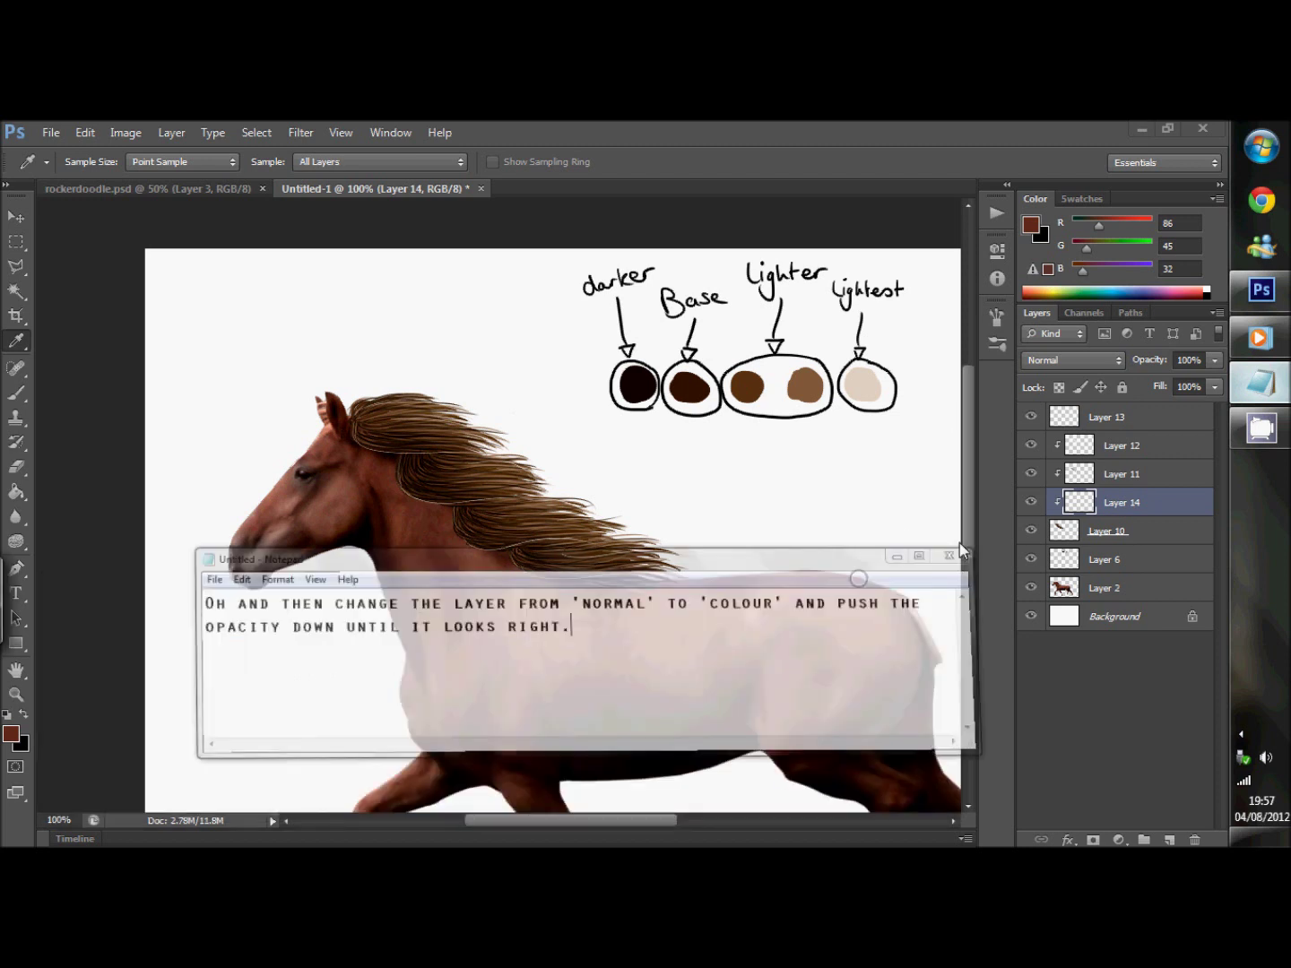
# Paint-bucket fill Layer 14 with the sampled brown and set it to Color mode at 45% opacity.
pyautogui.press('h')
pyautogui.press('g')
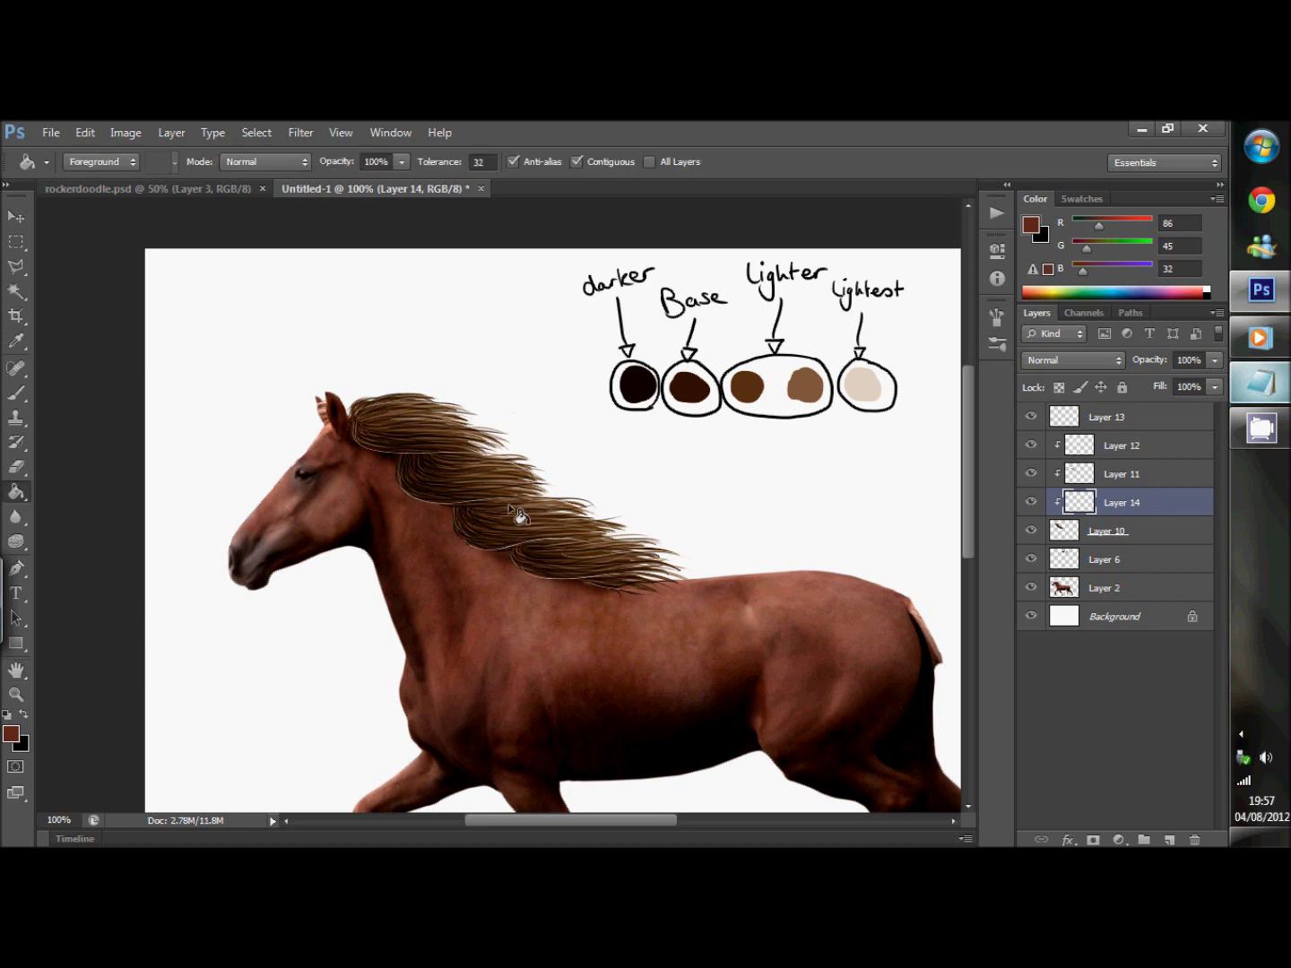
pyautogui.click(518, 512)
pyautogui.click(1074, 364)
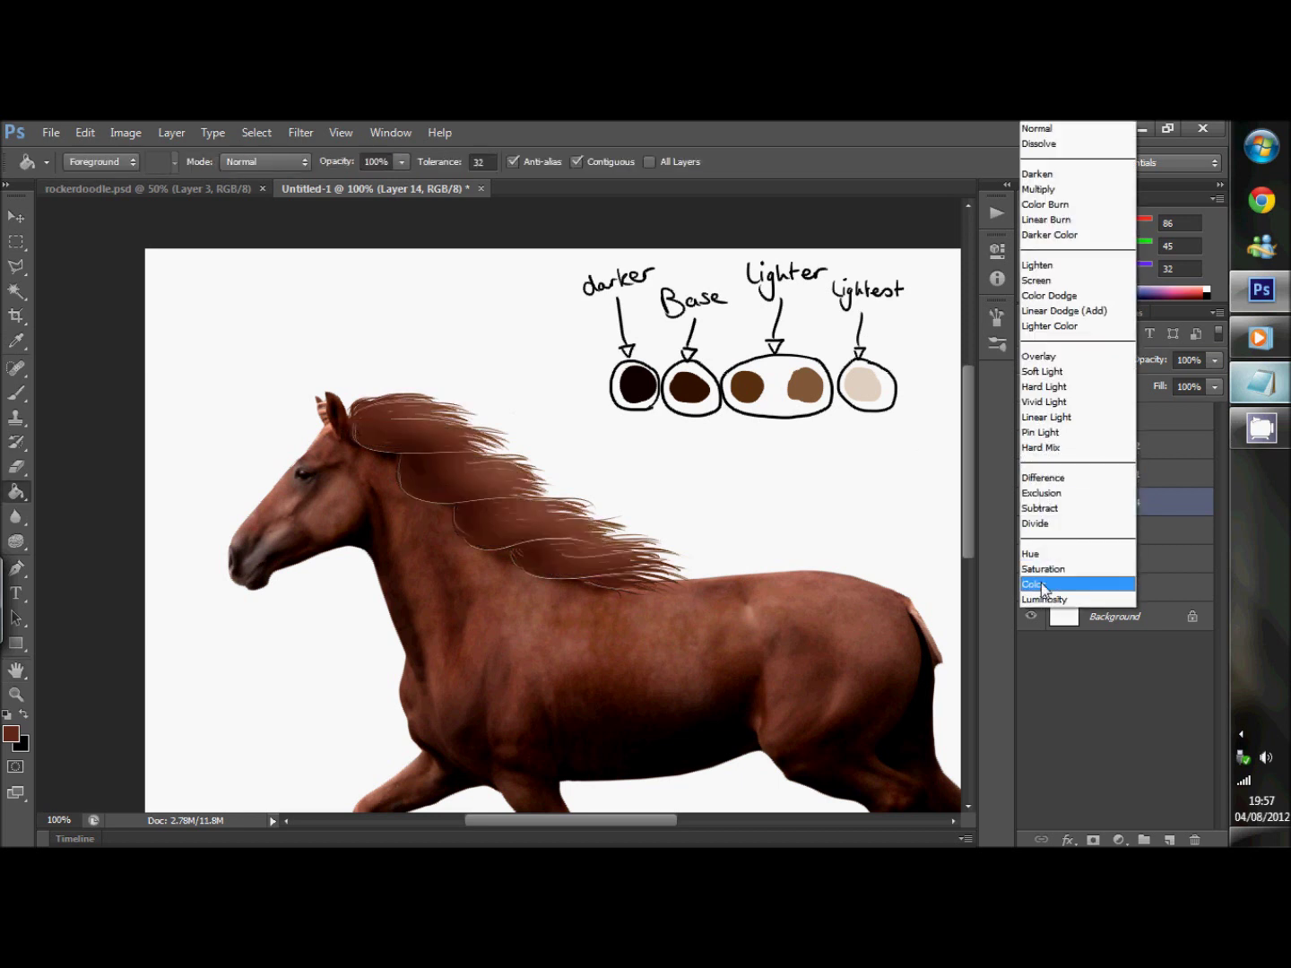
pyautogui.click(1041, 584)
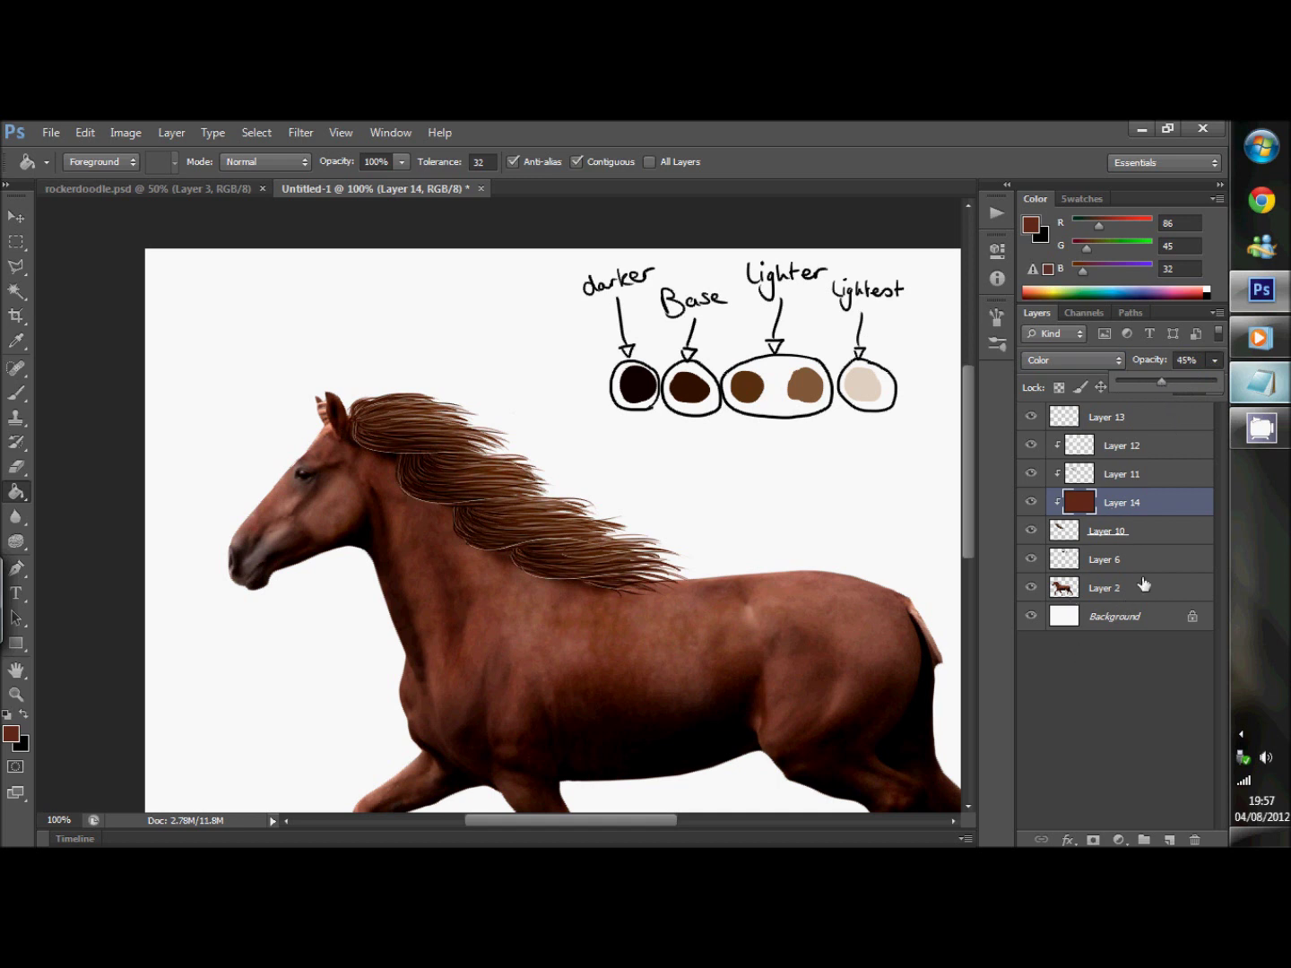
pyautogui.moveTo(1261, 384)
pyautogui.click(1264, 387)
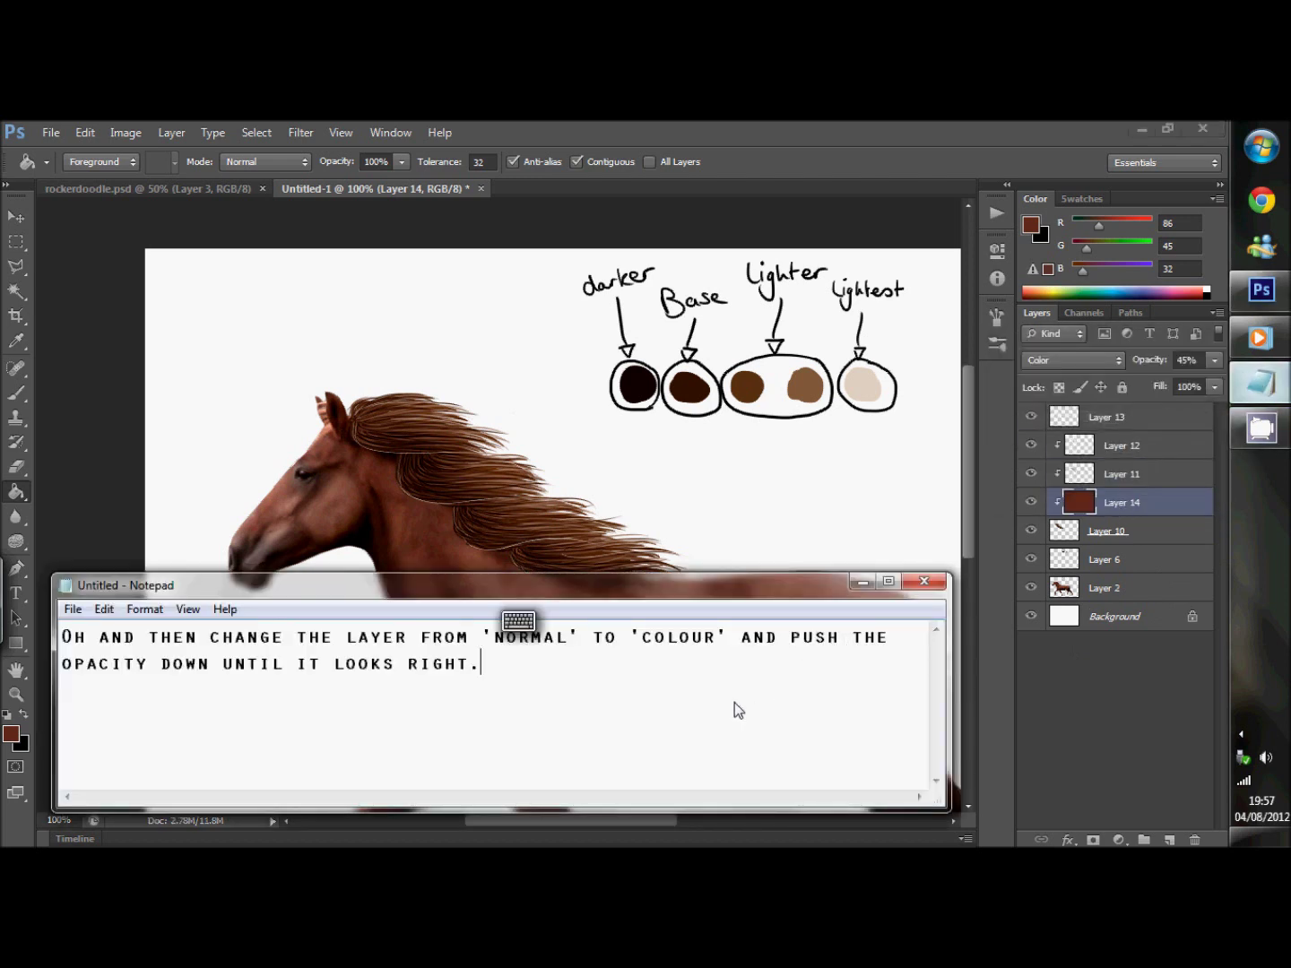
# Replace the note with 'This is pretty much my finished mane now!' and advice not to rush.
pyautogui.hotkey('ctrl', 'a')
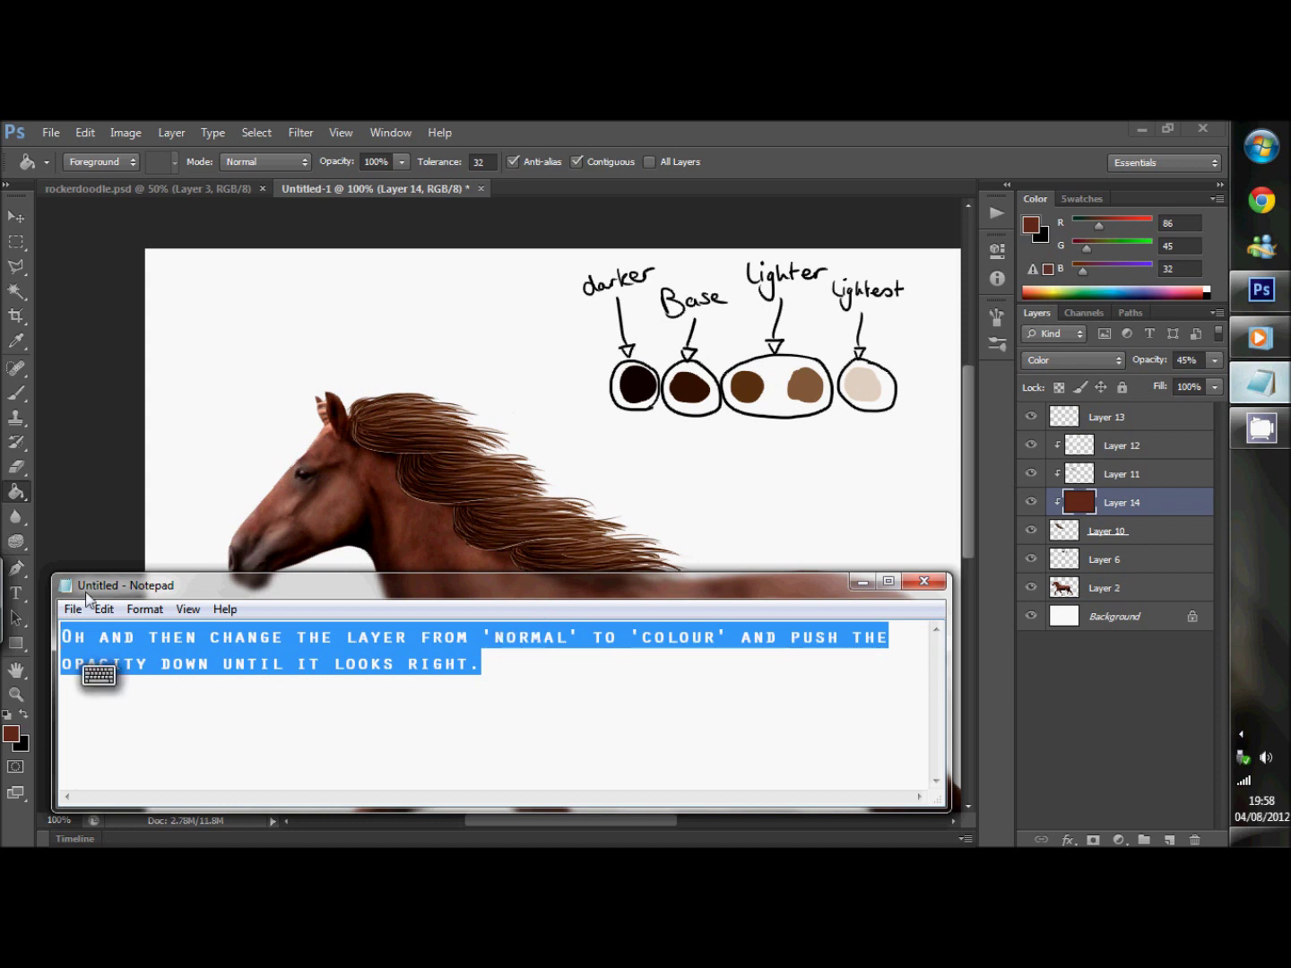
pyautogui.write('This is pretty much my finished mane now!I')
pyautogui.press('BackSpace')
pyautogui.write('But I really advise you not to u')
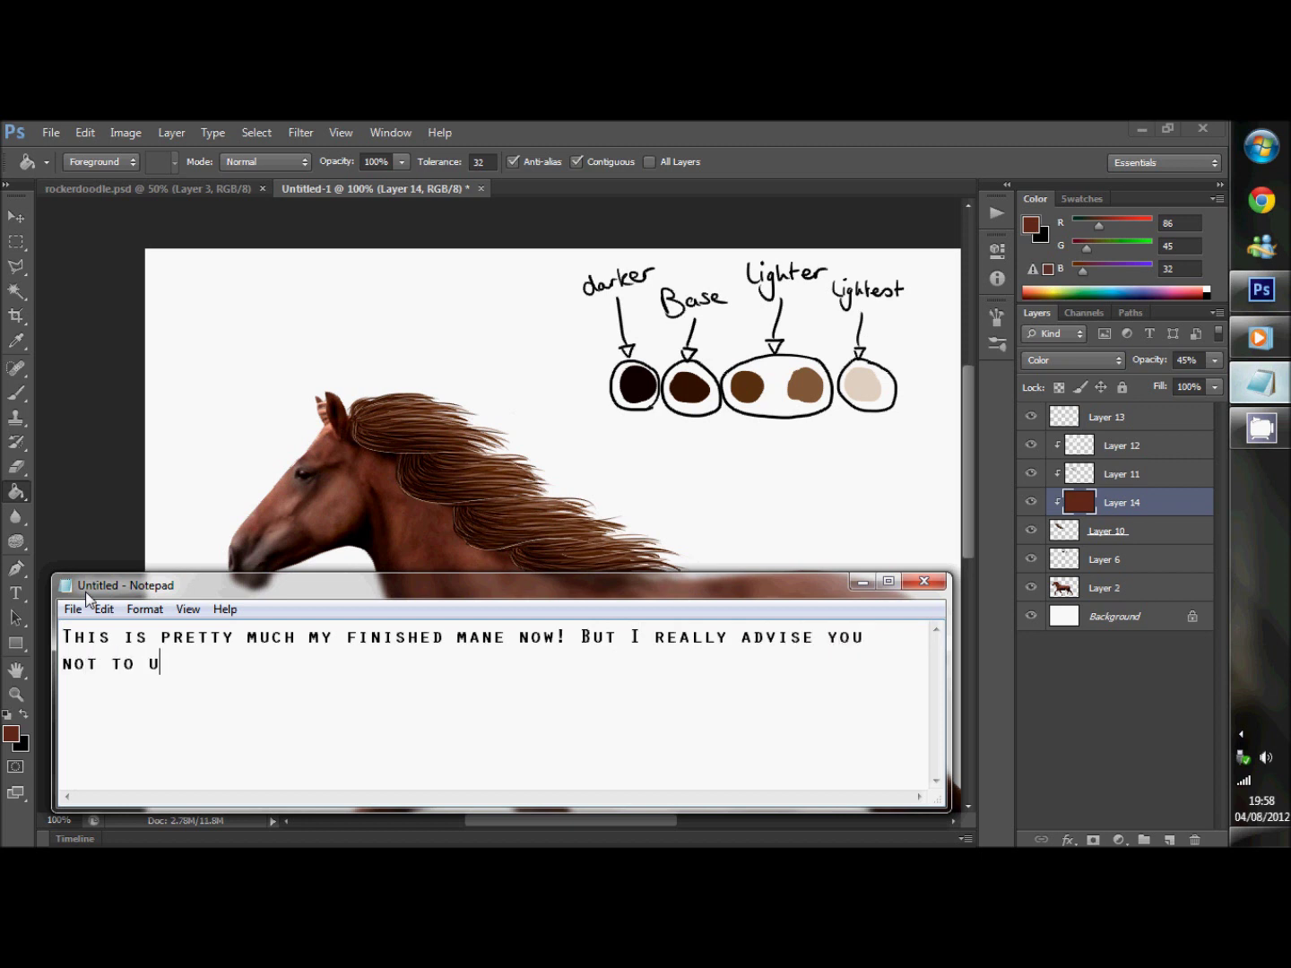
pyautogui.press('BackSpace')
pyautogui.write('rush yours as ')
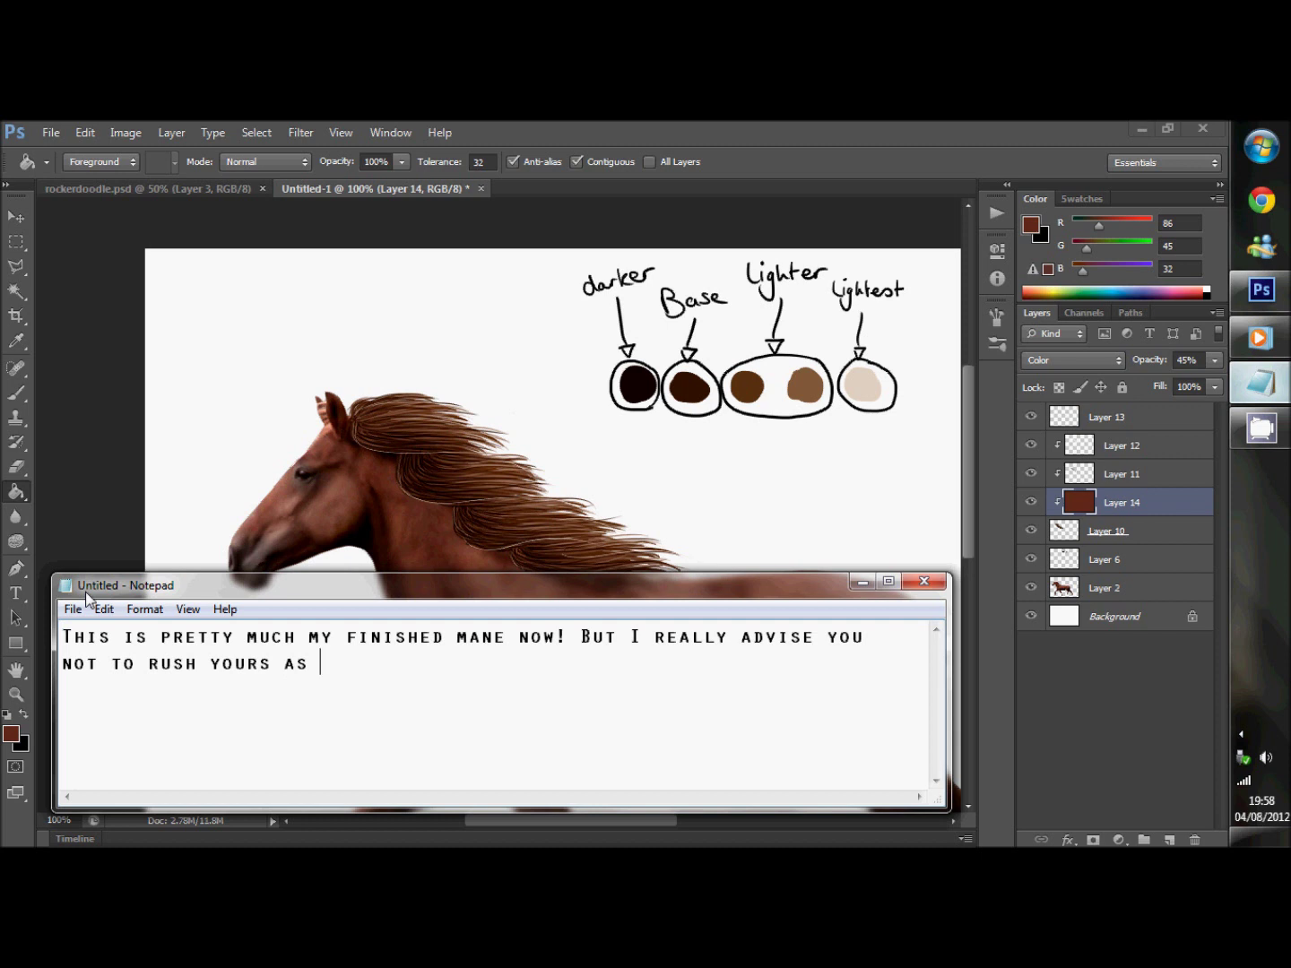
pyautogui.write("it looks so much better when you don't. Only rushed mine so the ")
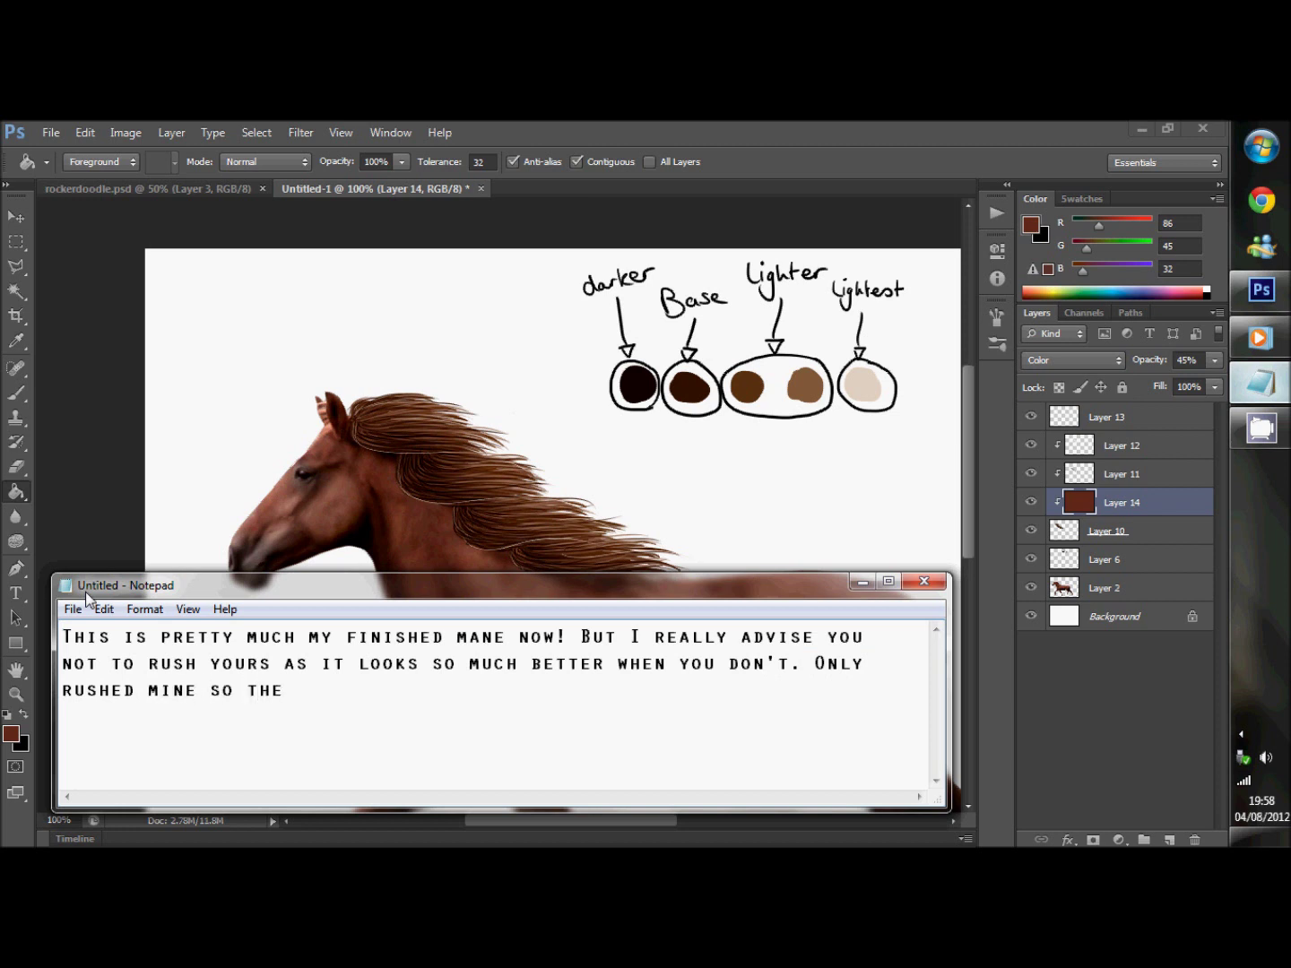
pyautogui.write("video doesn't take too long. The longer you take, the better it should look!")
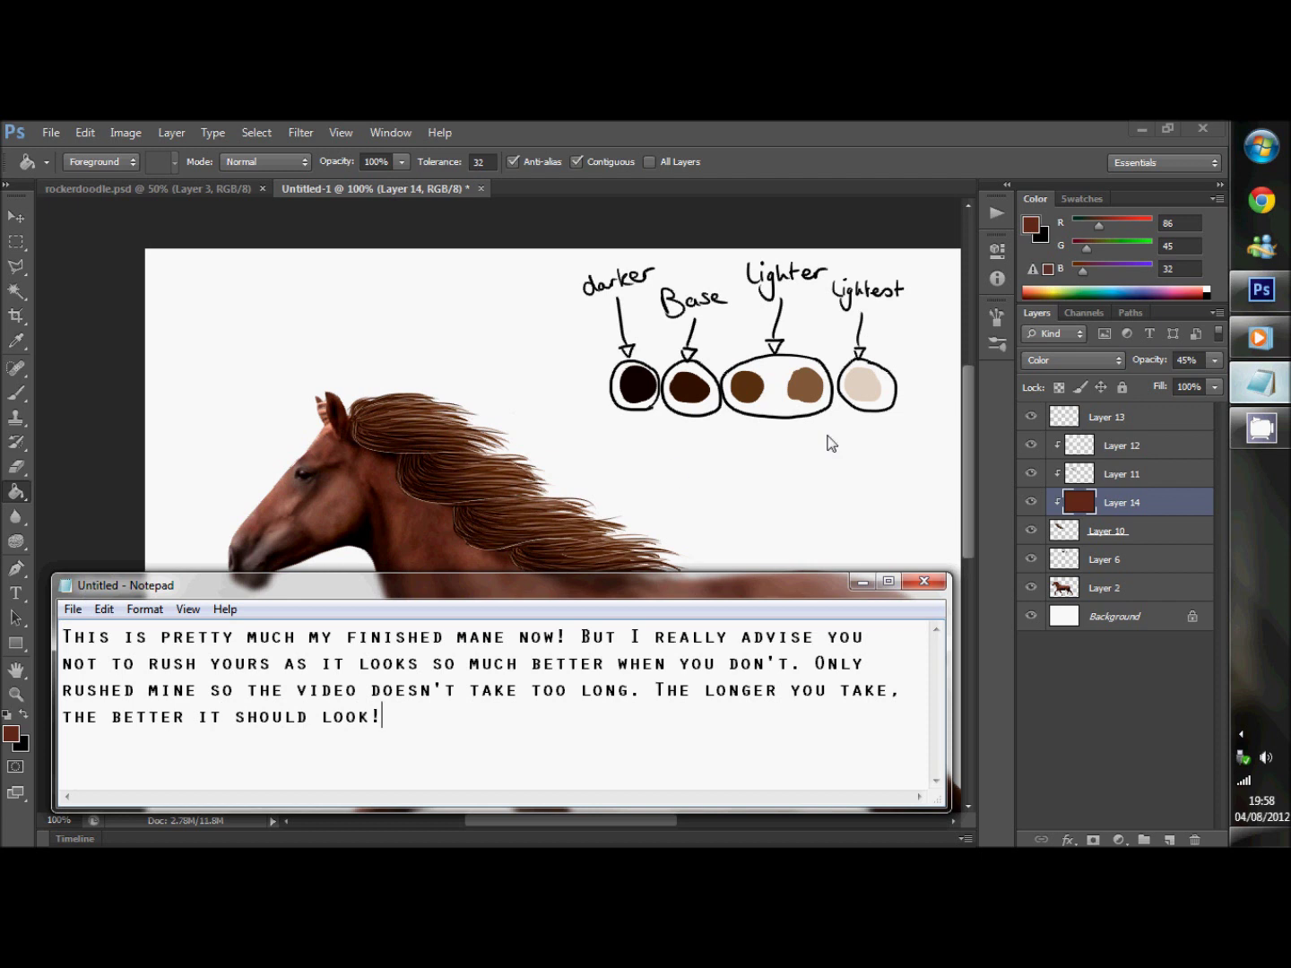
# Check the painting in Photoshop, then return to Notepad and select all the note text.
pyautogui.click(962, 447)
pyautogui.moveTo(965, 447); pyautogui.dragTo(966, 468)
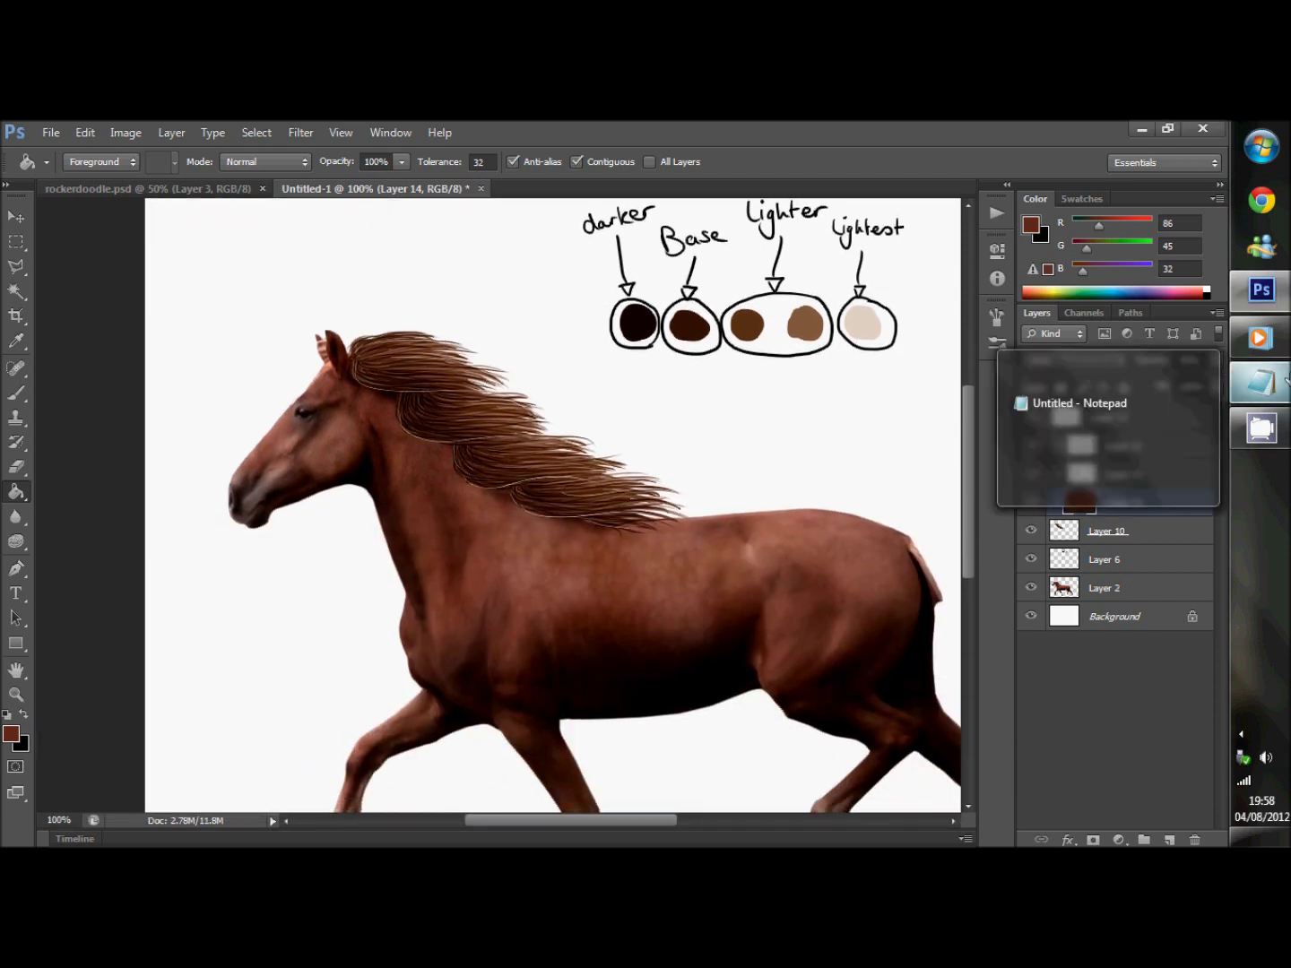
pyautogui.click(1262, 384)
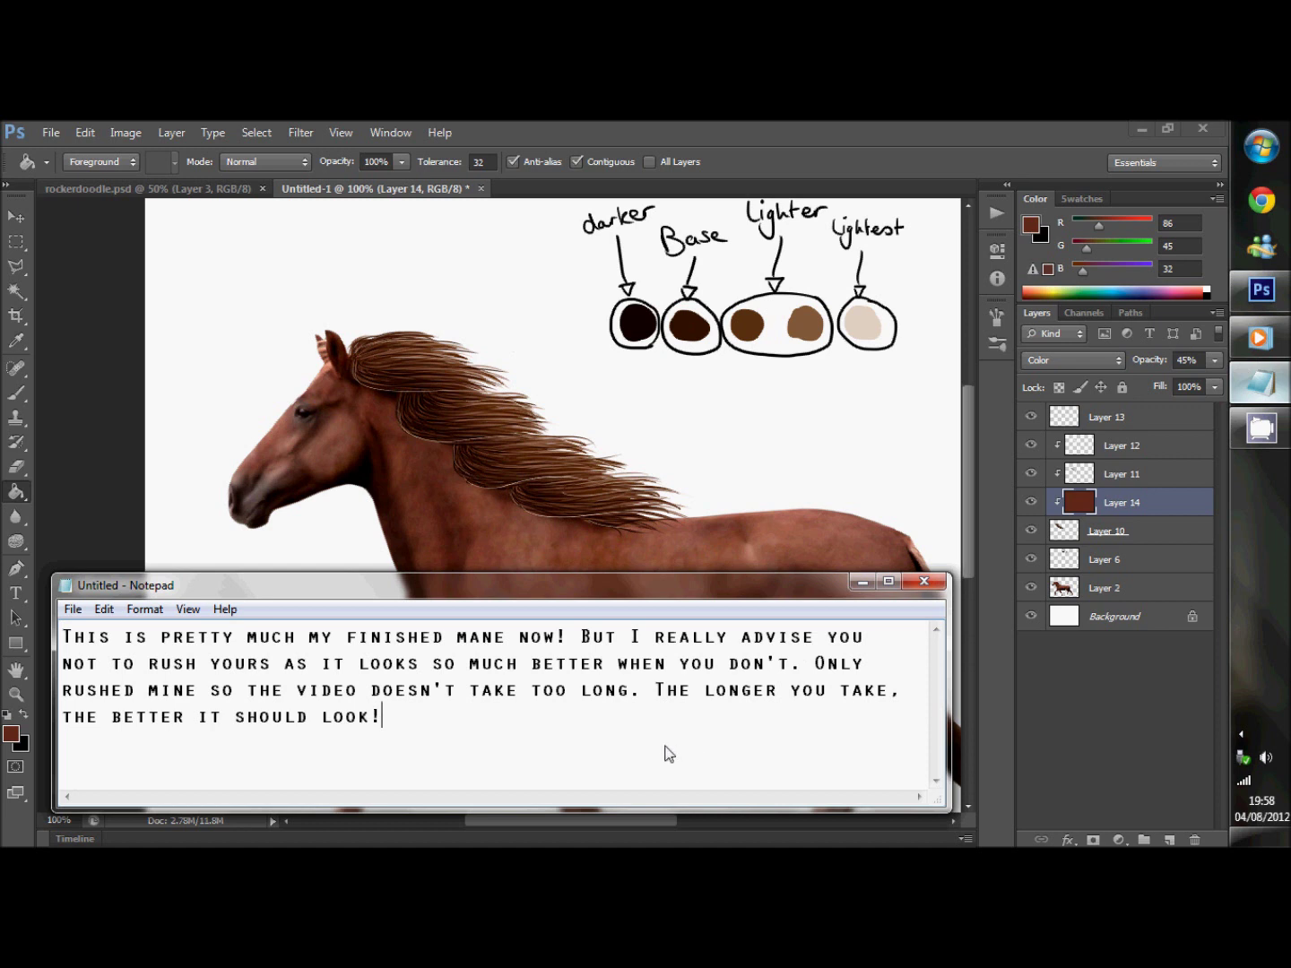
pyautogui.moveTo(407, 707); pyautogui.dragTo(4, 565)
# Replace the note with 'Thank you for watching and I hope this video helps out!' plus deviantArt credits for the horse and tutorial.
pyautogui.press('BackSpace')
pyautogui.write('Thank you for watchingand I hope this video helps out!Hro')
pyautogui.press('BackSpace')
pyautogui.press('BackSpace')
pyautogui.write('orse: venomxababy.deviantart.com (')
pyautogui.write('nk in description')
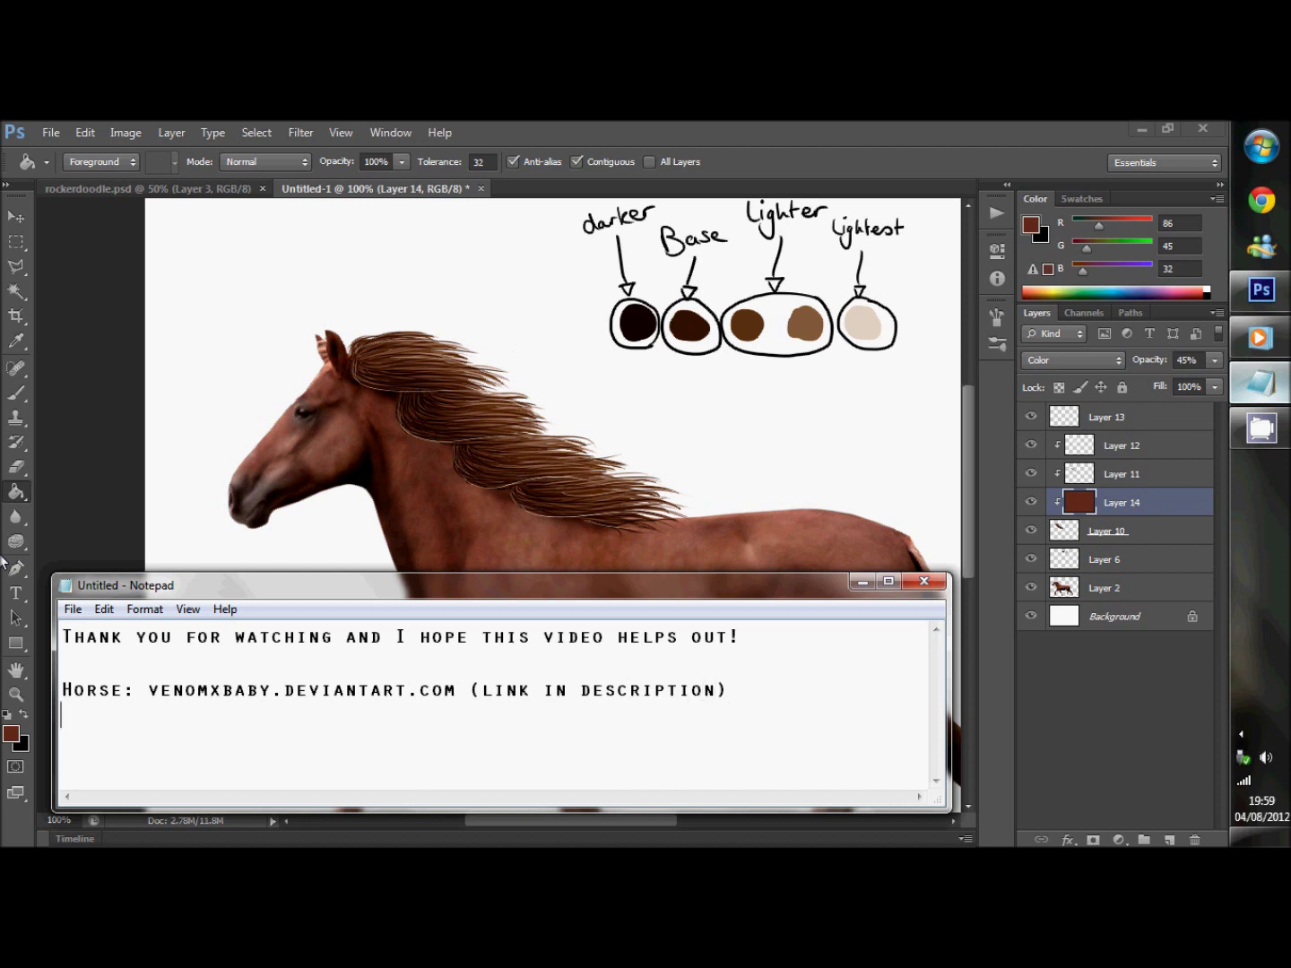
pyautogui.write('torial:')
pyautogui.write('Kreatiques-x.deviantart.com')
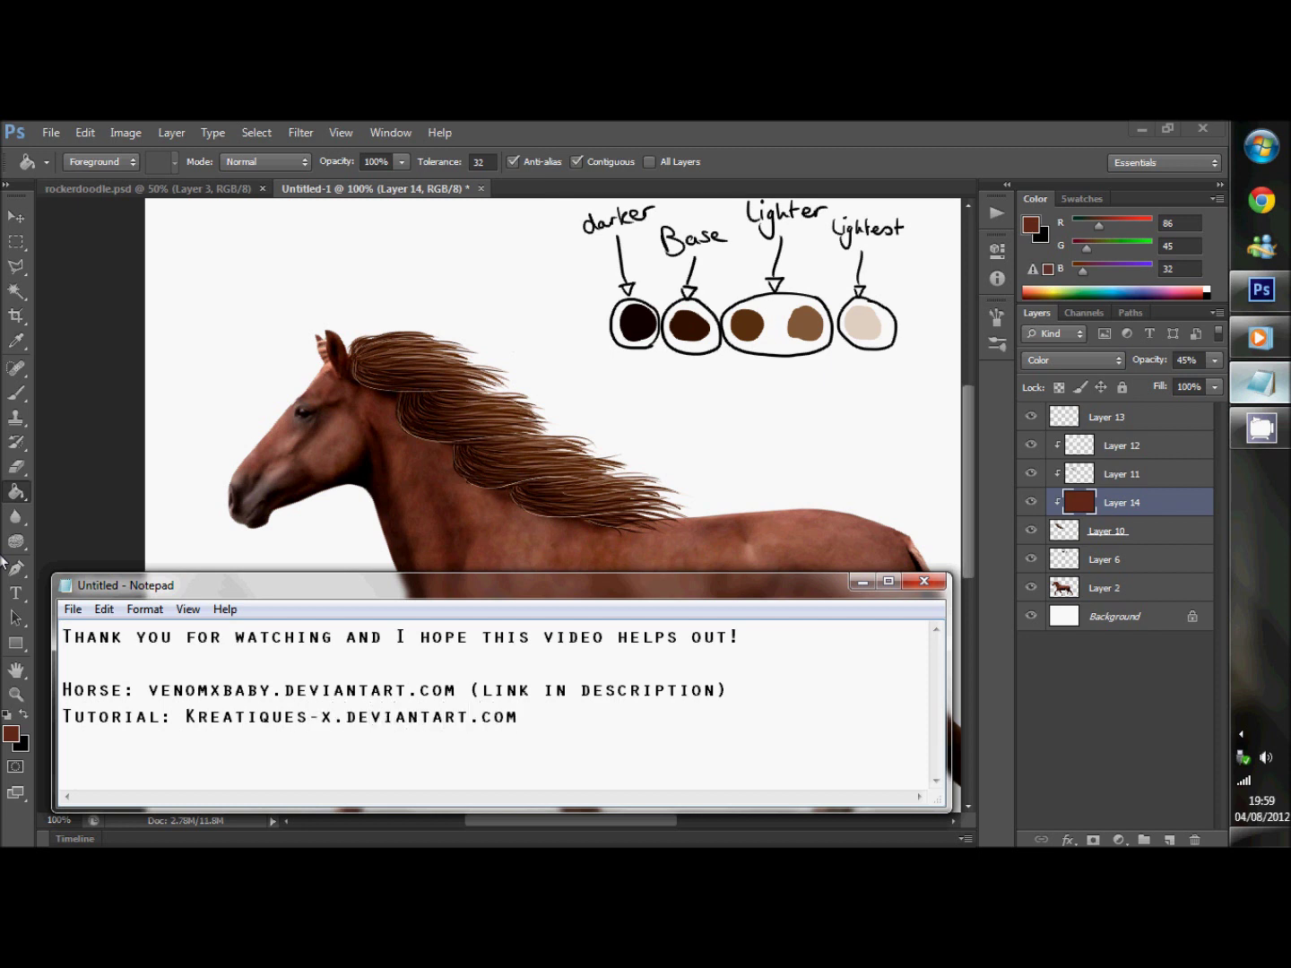